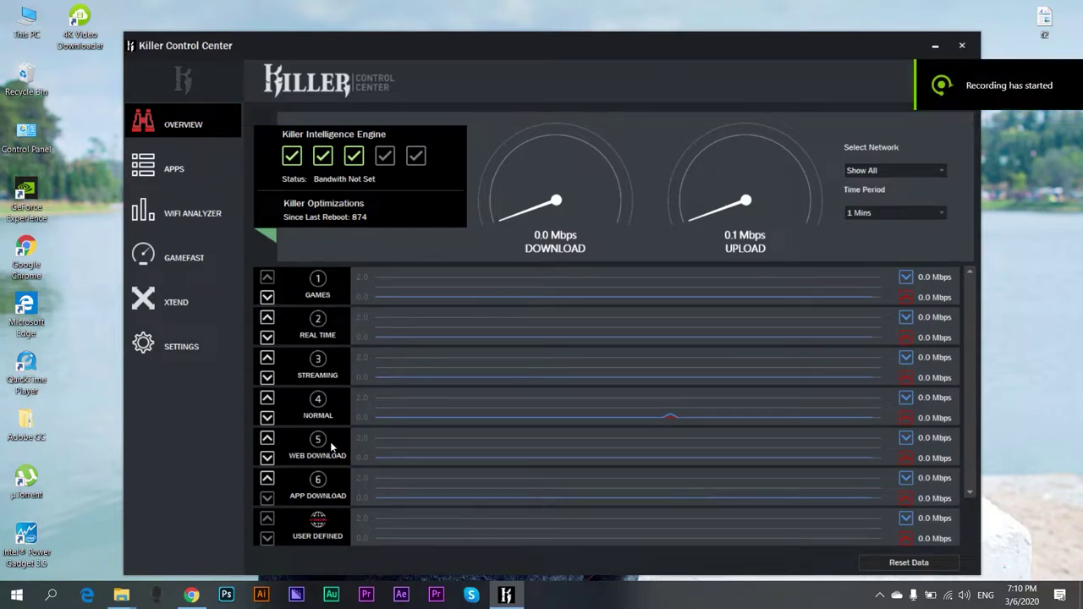
# - Launch Adobe Premiere Pro 2020 from its Windows taskbar icon
pyautogui.moveTo(204, 601)
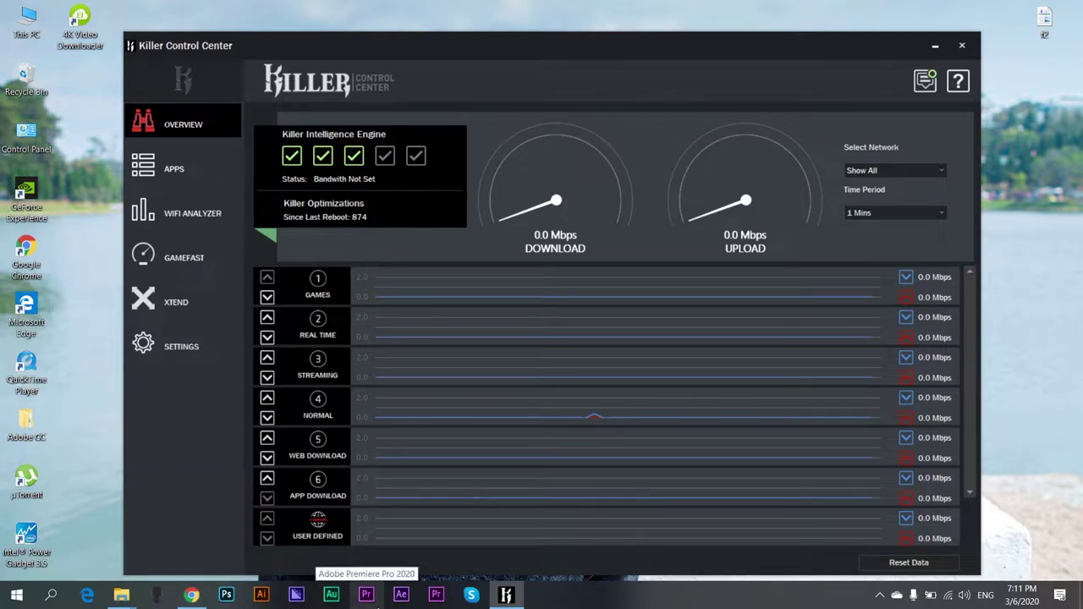
pyautogui.click(381, 604)
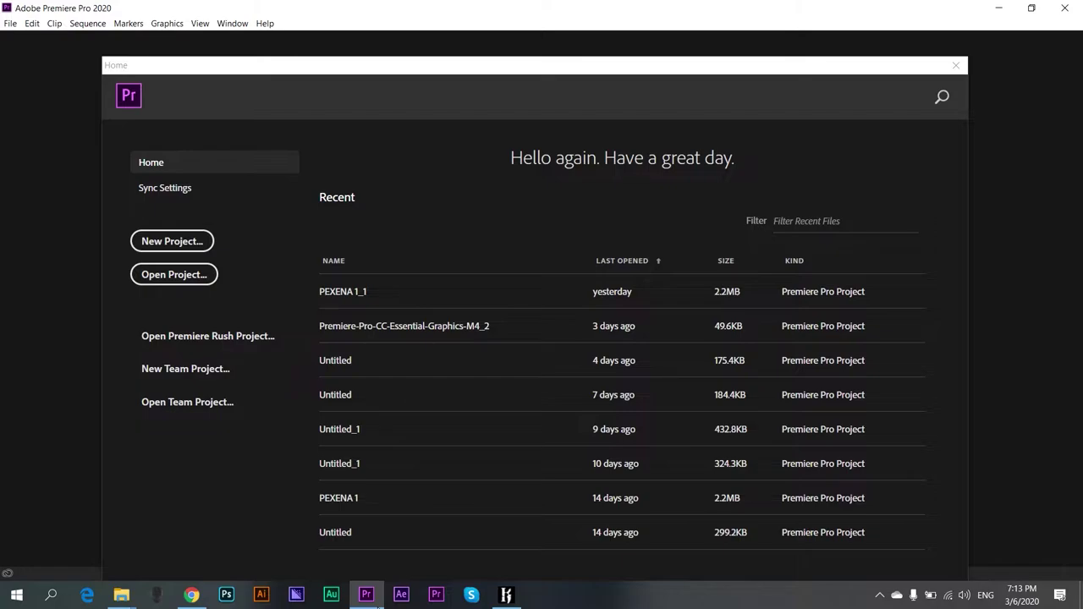
# - Start a new project from the Home screen and name it 'abc'
pyautogui.click(165, 240)
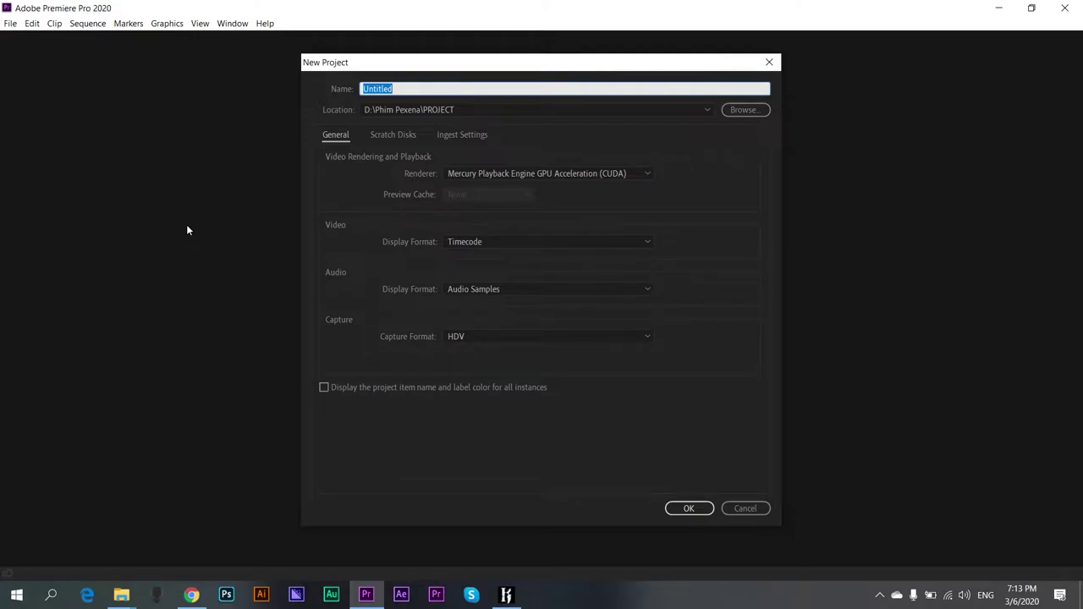
pyautogui.write('a')
pyautogui.write('bc')
# - Browse to drive DUST (F:) and open the UPMATVAOTUONG folder as the save location
pyautogui.click(743, 117)
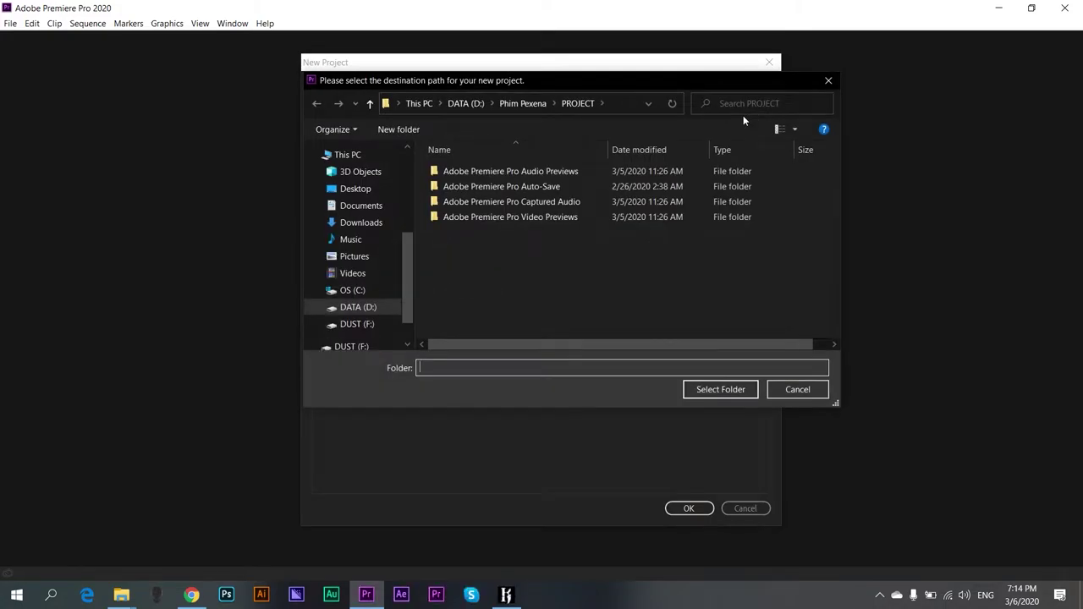
pyautogui.click(355, 324)
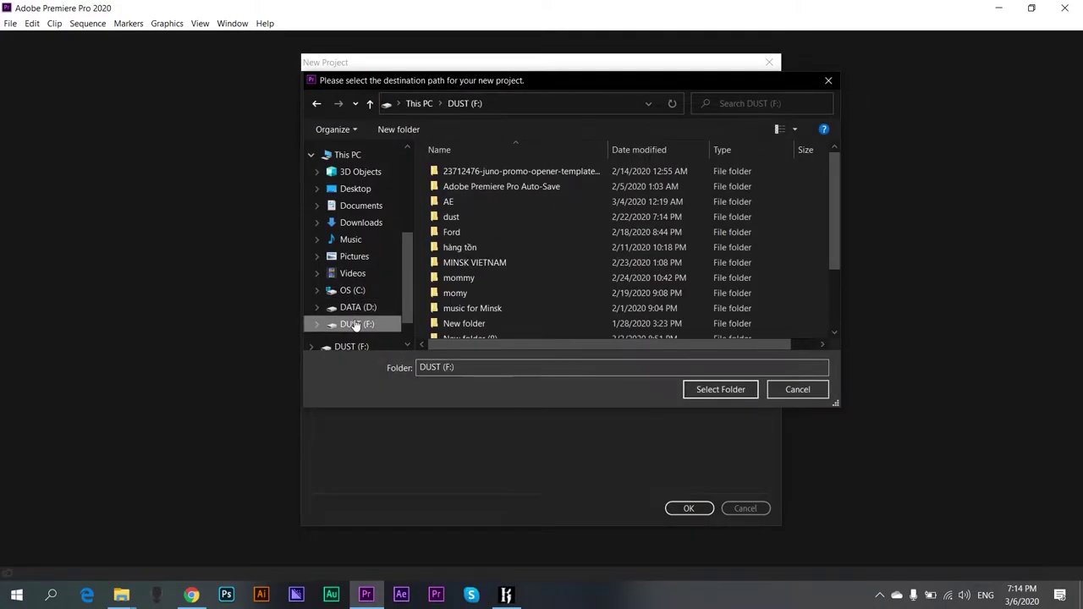
pyautogui.scroll(-2, 501, 301)
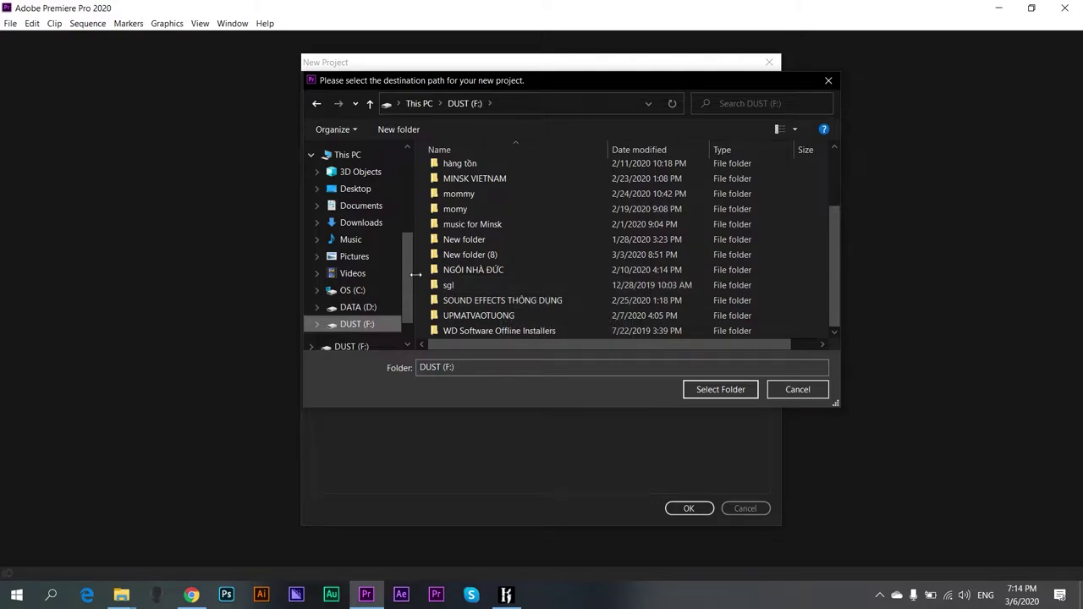
pyautogui.click(506, 316)
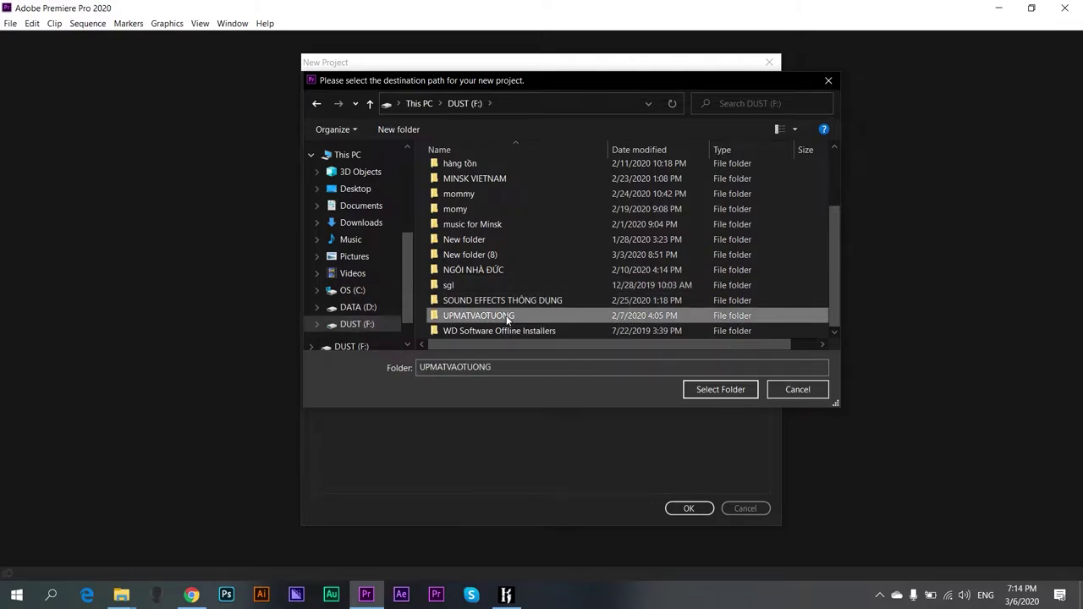
pyautogui.click(499, 275)
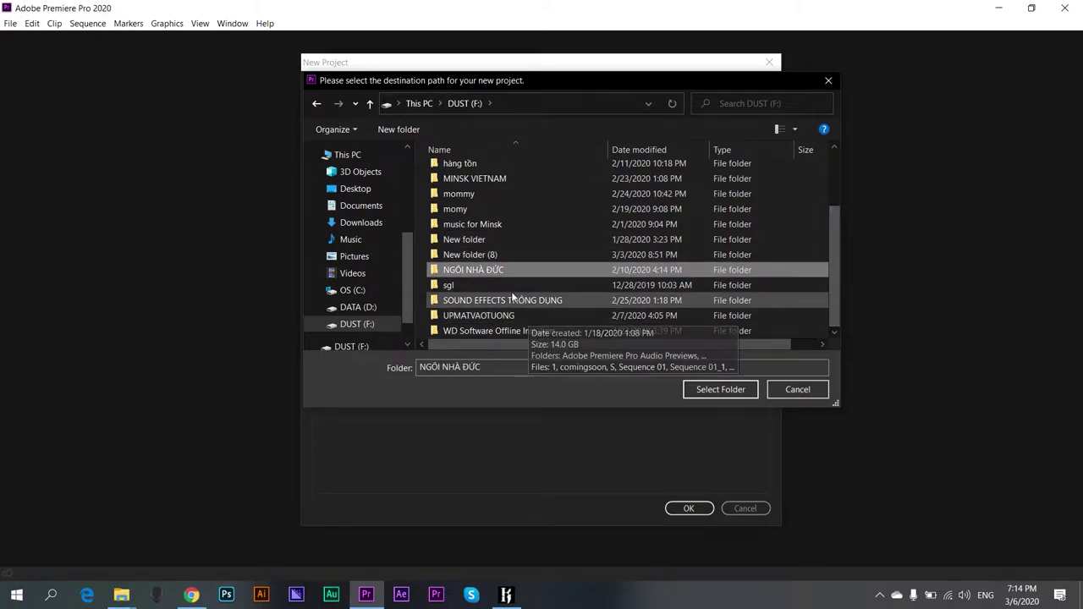
pyautogui.doubleClick(473, 315)
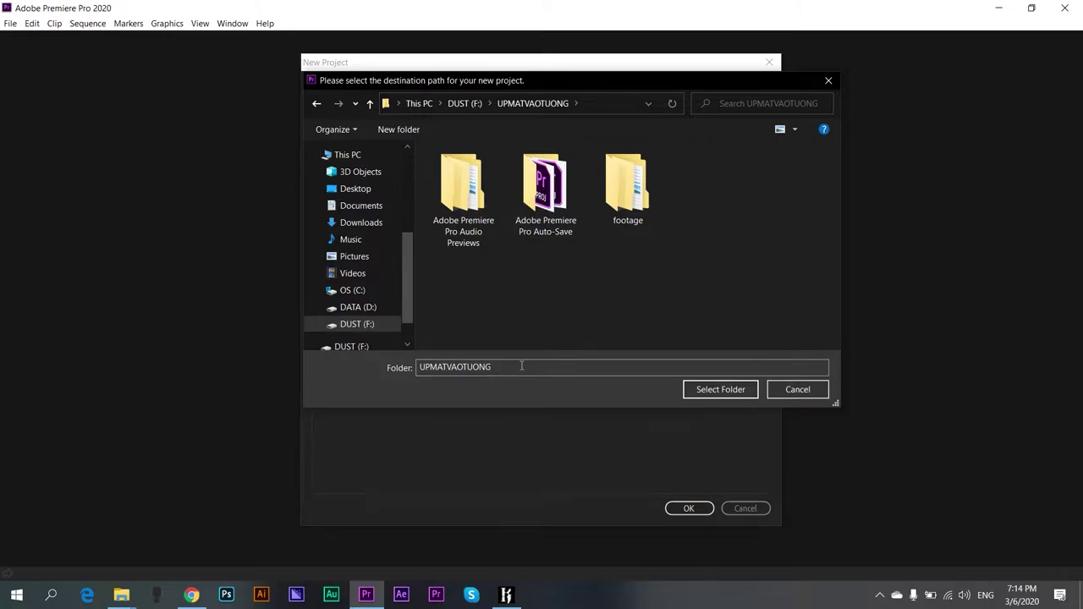
# - Confirm F:\UPMATVAOTUONG, keep the CUDA renderer and HDV capture format, and create the project
pyautogui.click(731, 395)
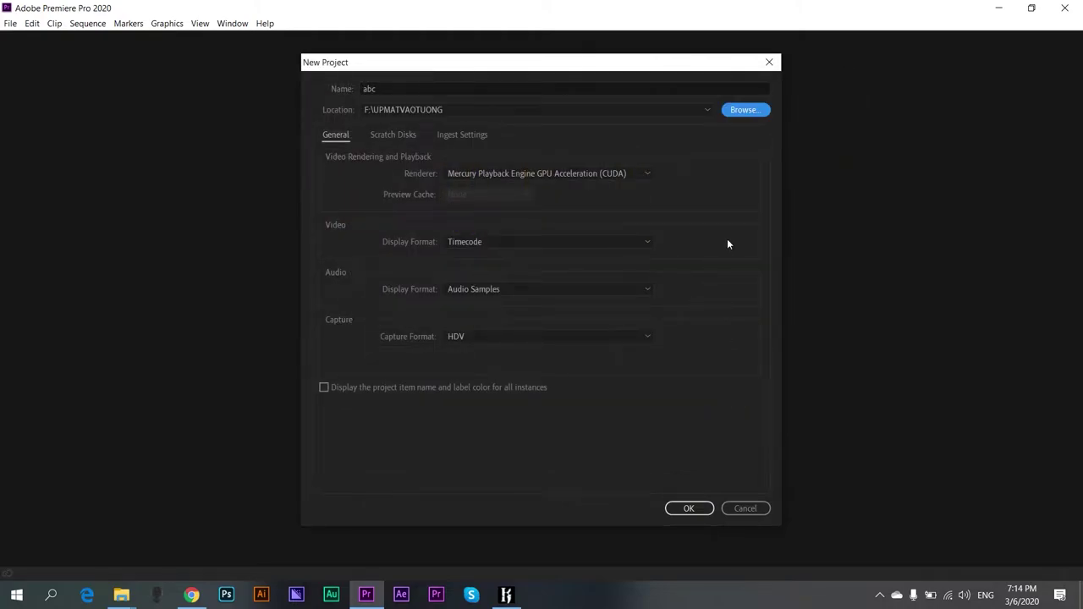
pyautogui.click(606, 176)
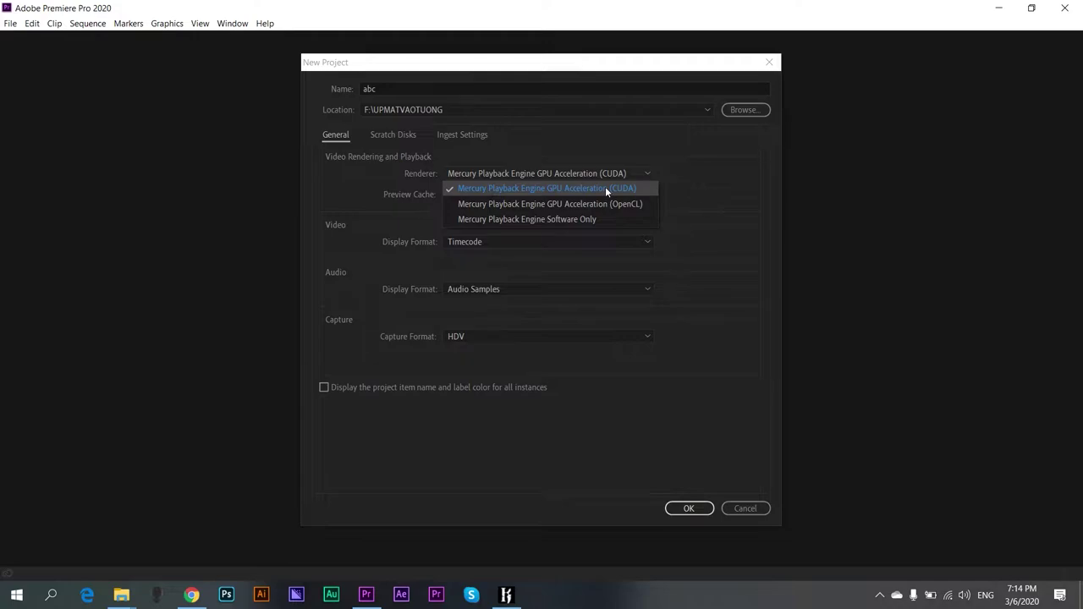
pyautogui.click(605, 188)
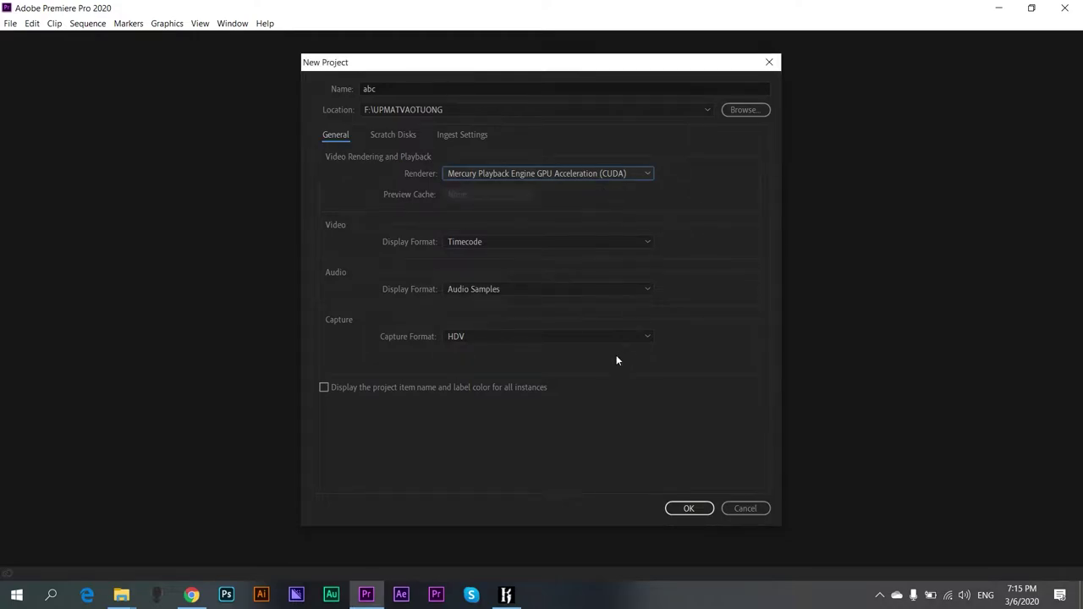
pyautogui.click(546, 337)
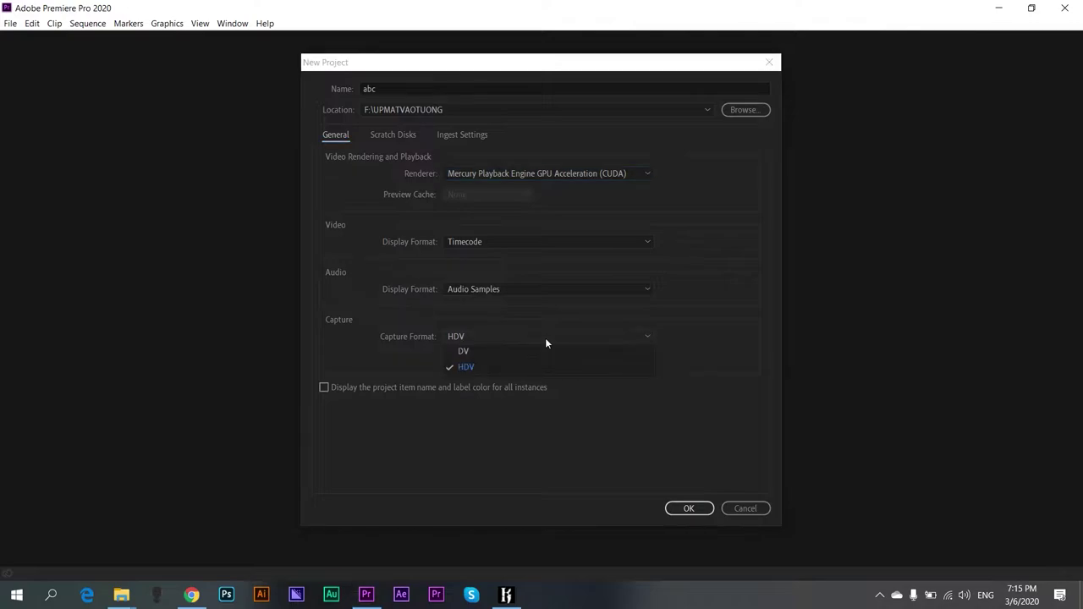
pyautogui.click(532, 363)
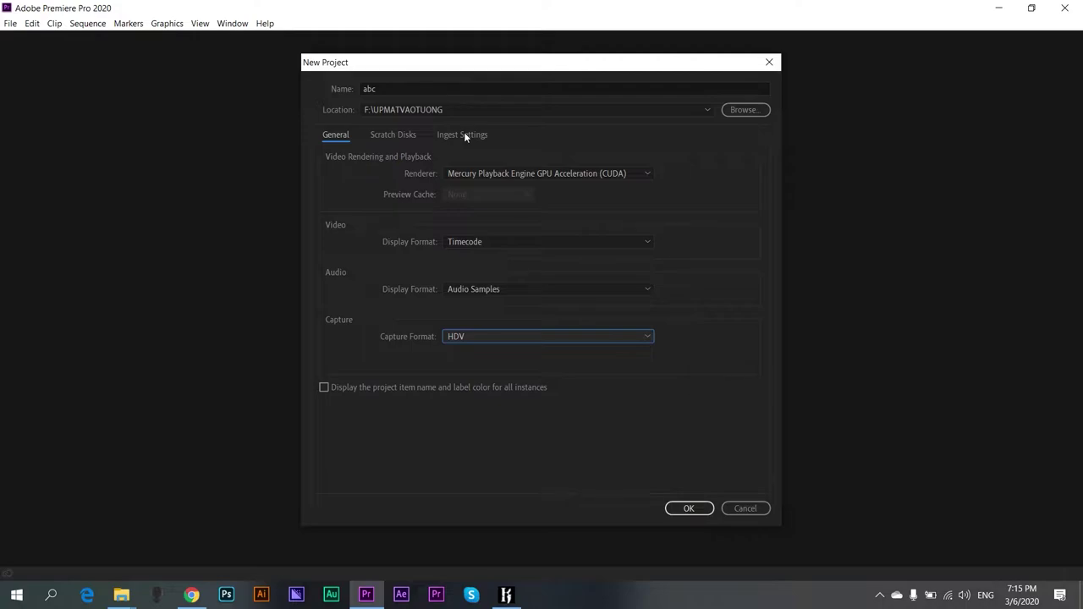
pyautogui.click(689, 509)
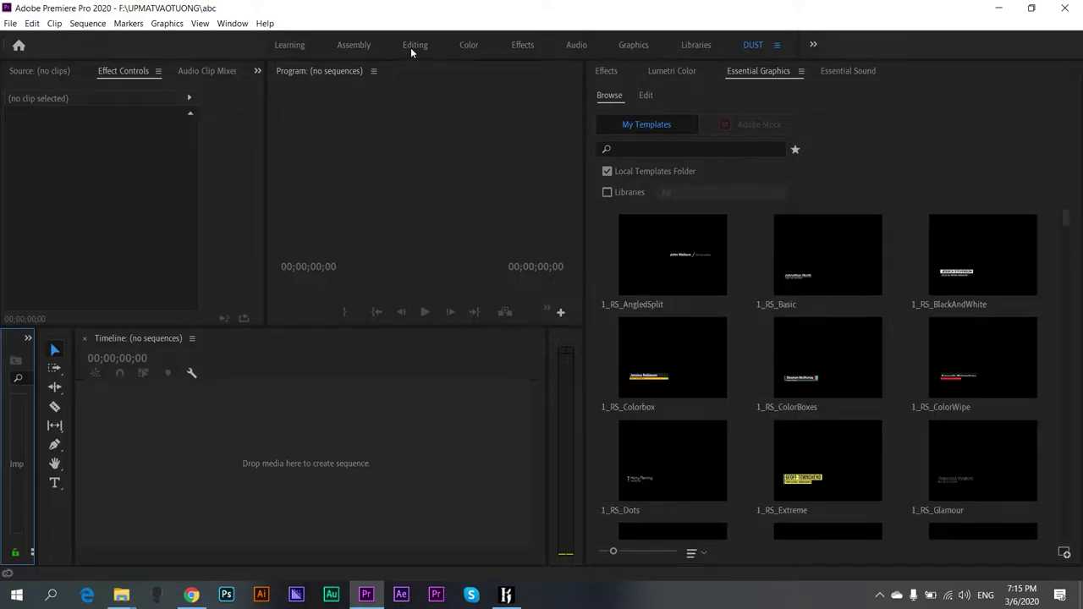
pyautogui.click(410, 48)
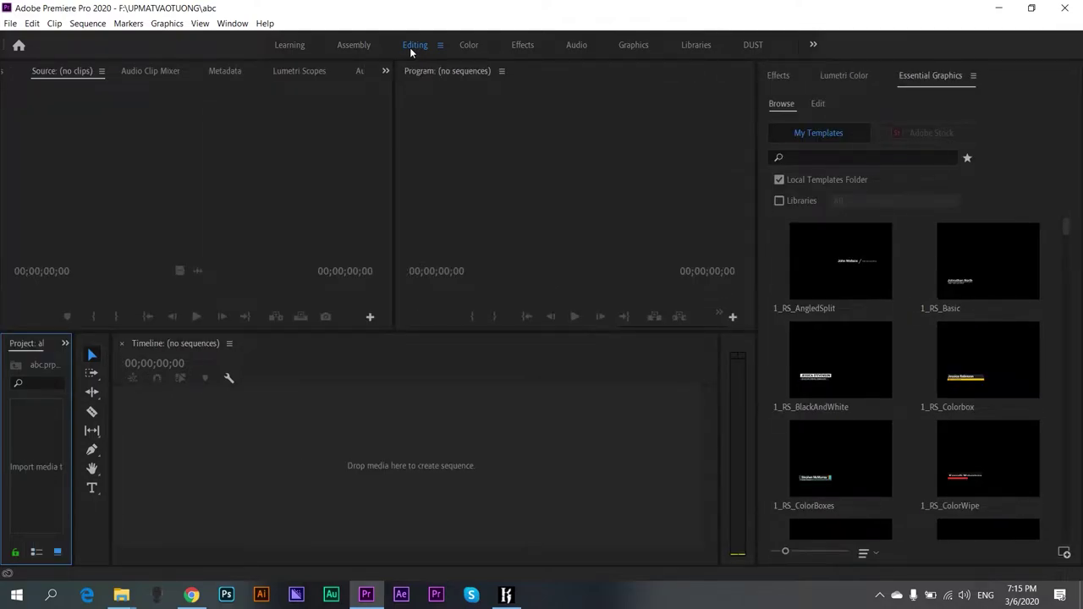
pyautogui.click(285, 48)
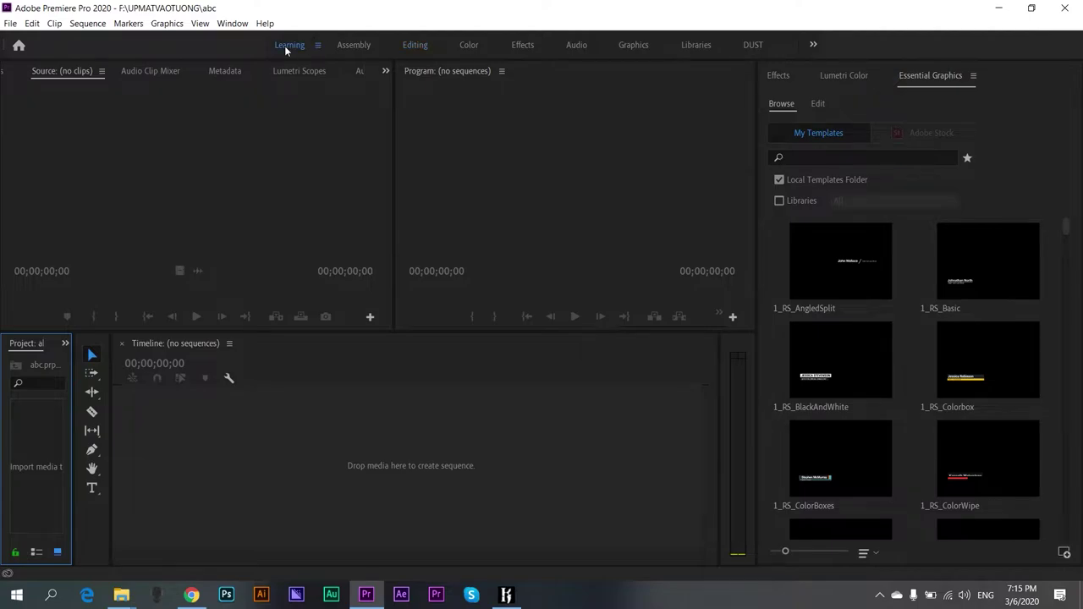
pyautogui.click(356, 48)
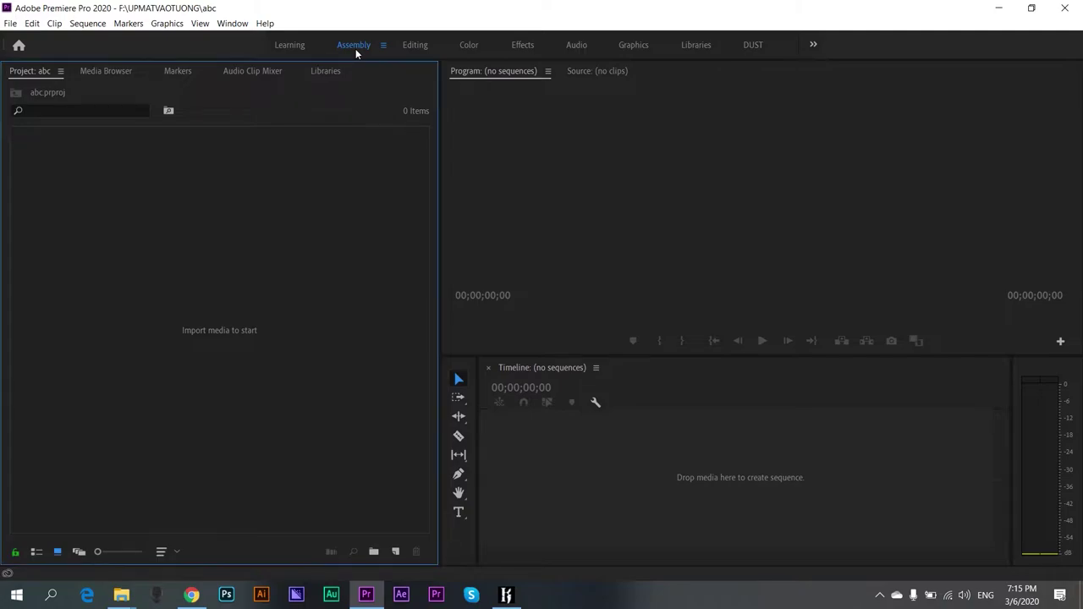
pyautogui.click(425, 50)
pyautogui.click(752, 45)
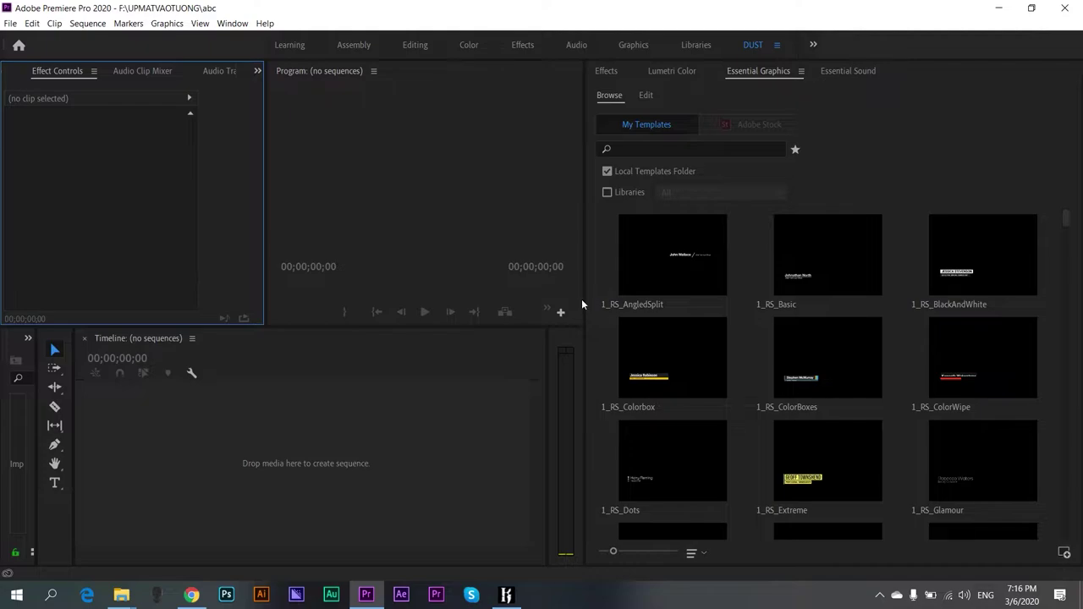
# - Widen the Program monitor, Timeline and tools panel, and pull out the abc Project panel
pyautogui.moveTo(582, 304); pyautogui.dragTo(914, 322)
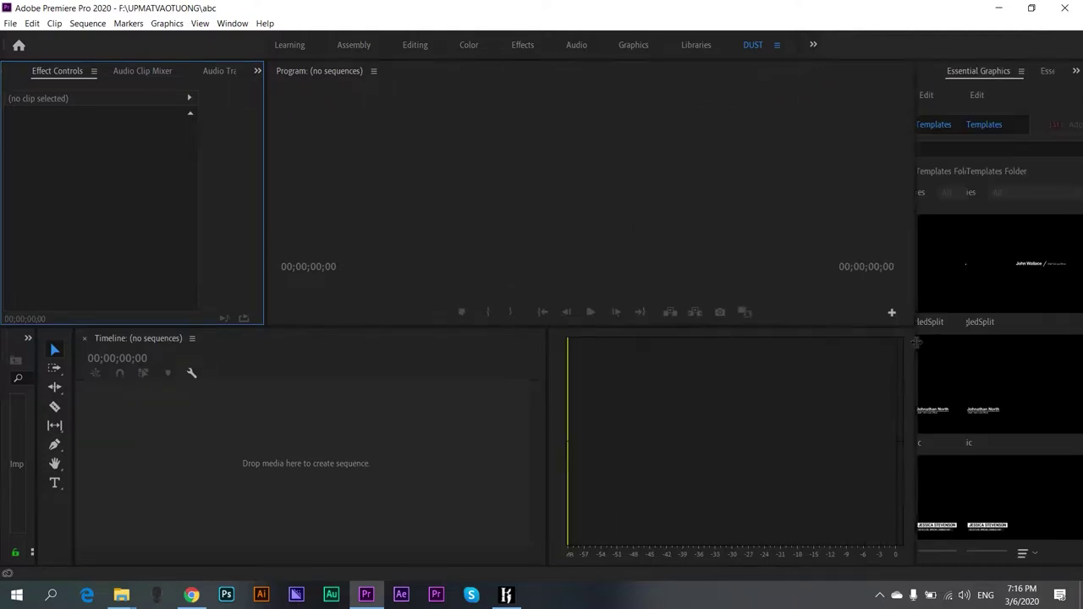
pyautogui.moveTo(831, 342); pyautogui.dragTo(897, 369)
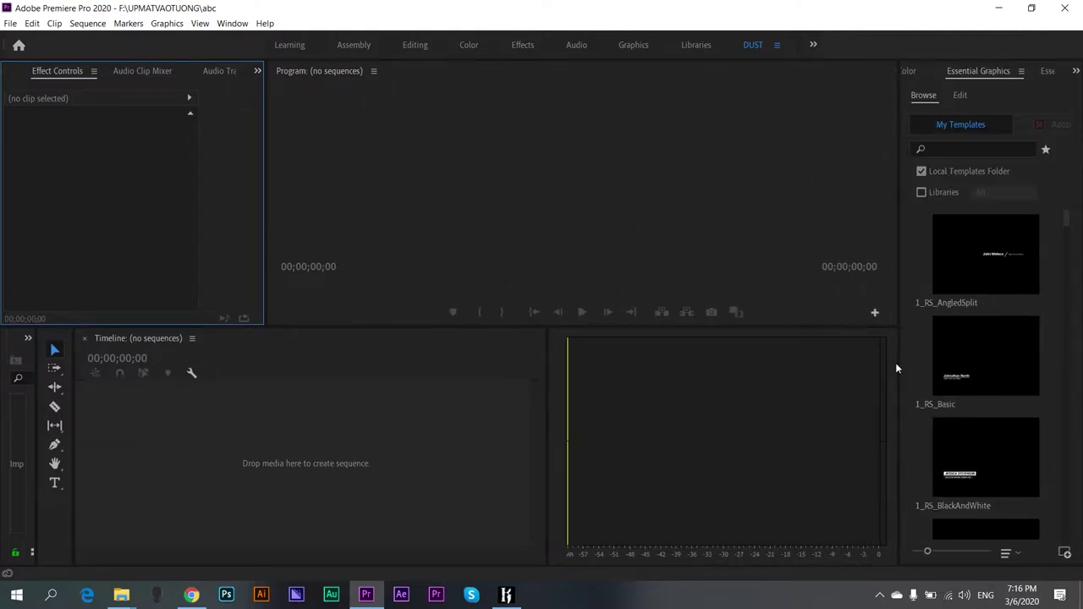
pyautogui.click(584, 402)
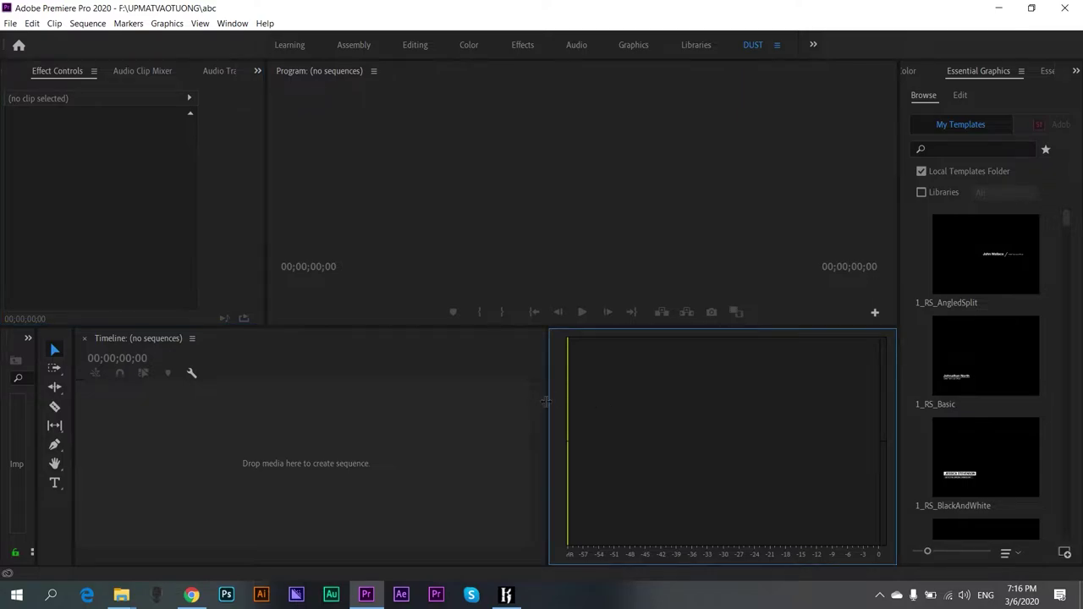
pyautogui.moveTo(549, 402); pyautogui.dragTo(884, 448)
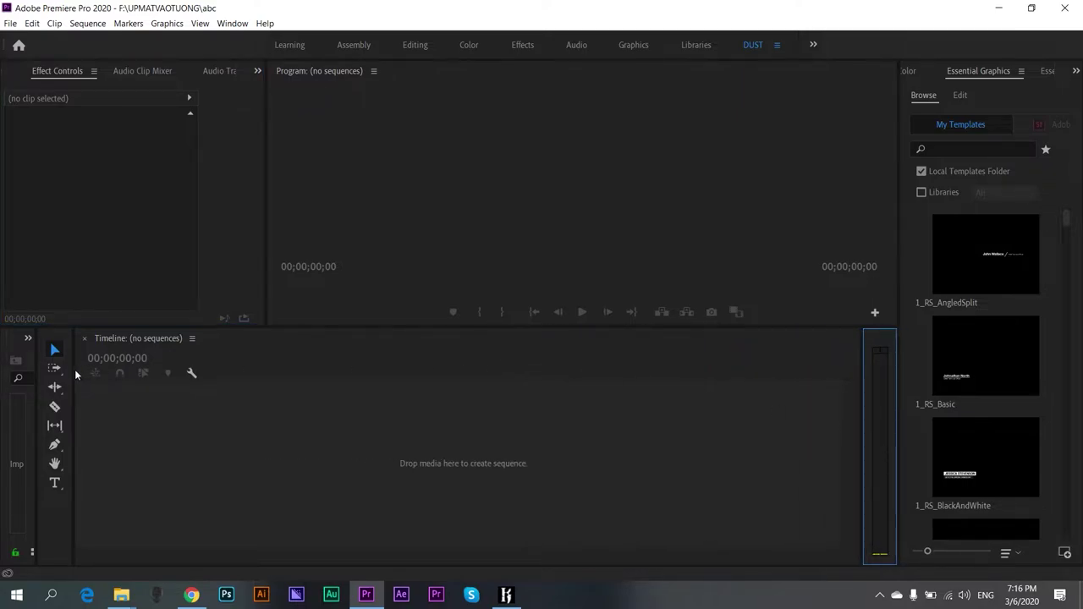
pyautogui.moveTo(74, 372); pyautogui.dragTo(178, 372)
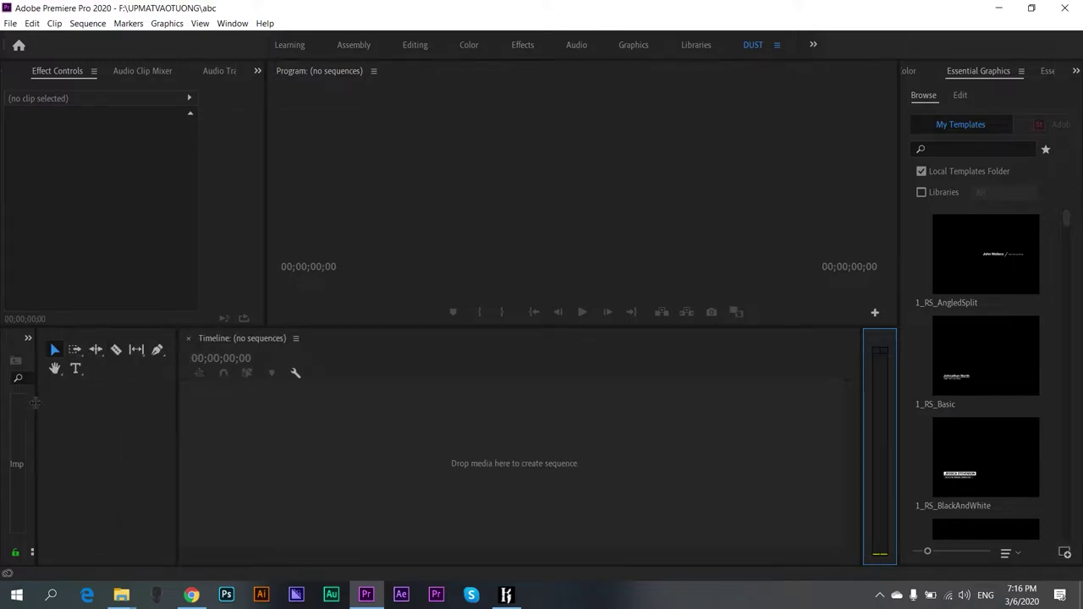
pyautogui.moveTo(32, 401); pyautogui.dragTo(174, 405)
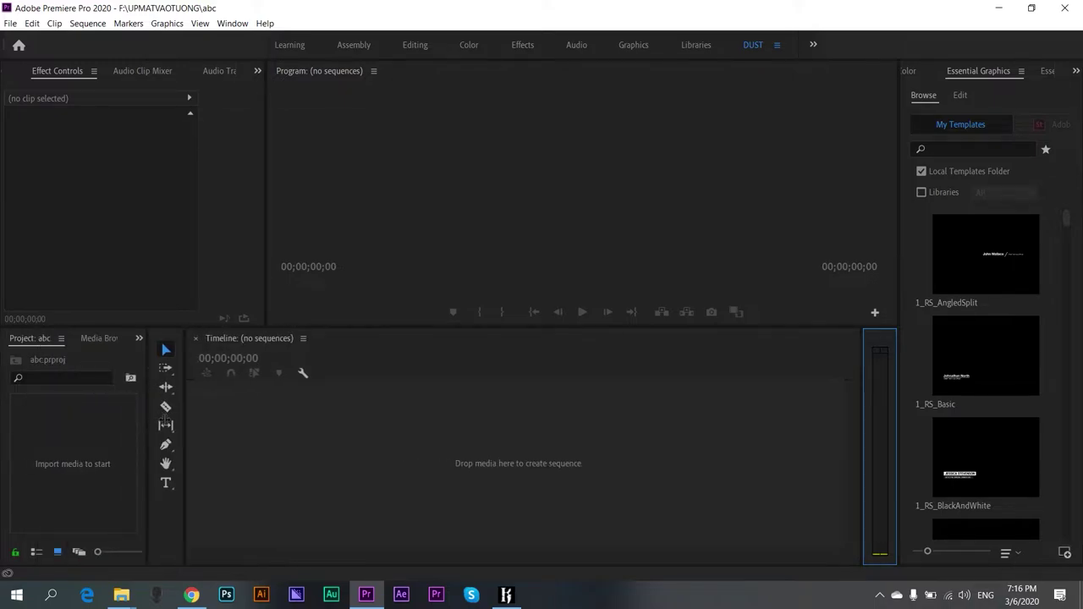
pyautogui.click(28, 342)
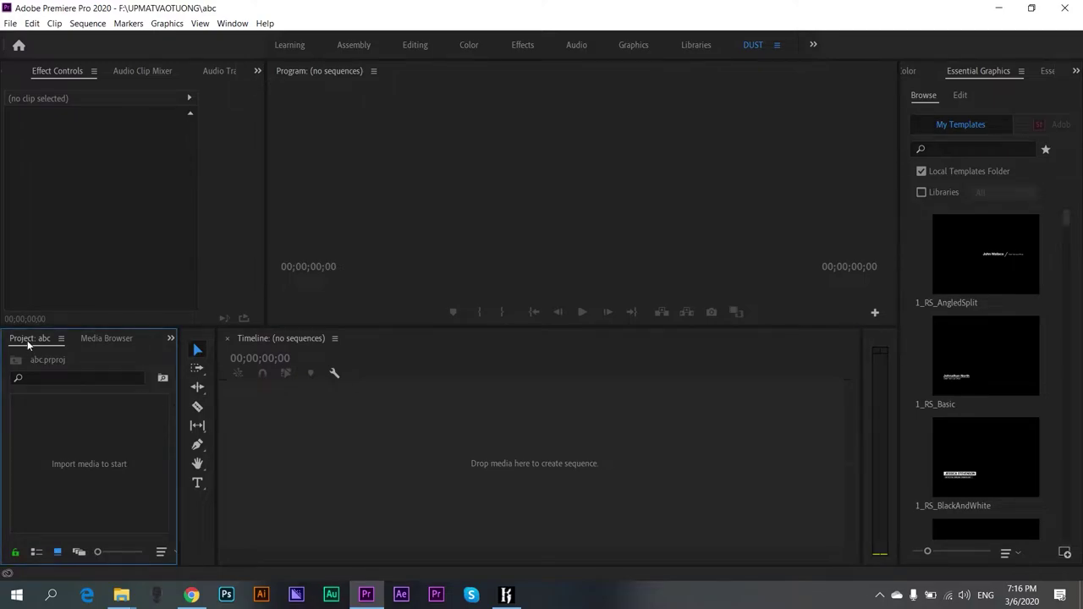
pyautogui.click(421, 45)
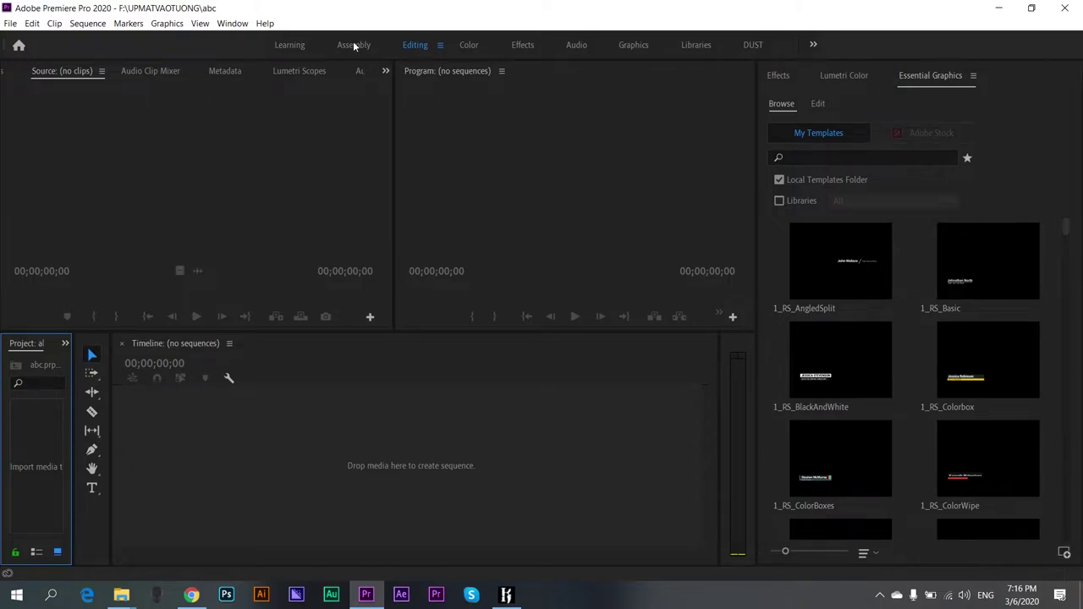
pyautogui.click(296, 44)
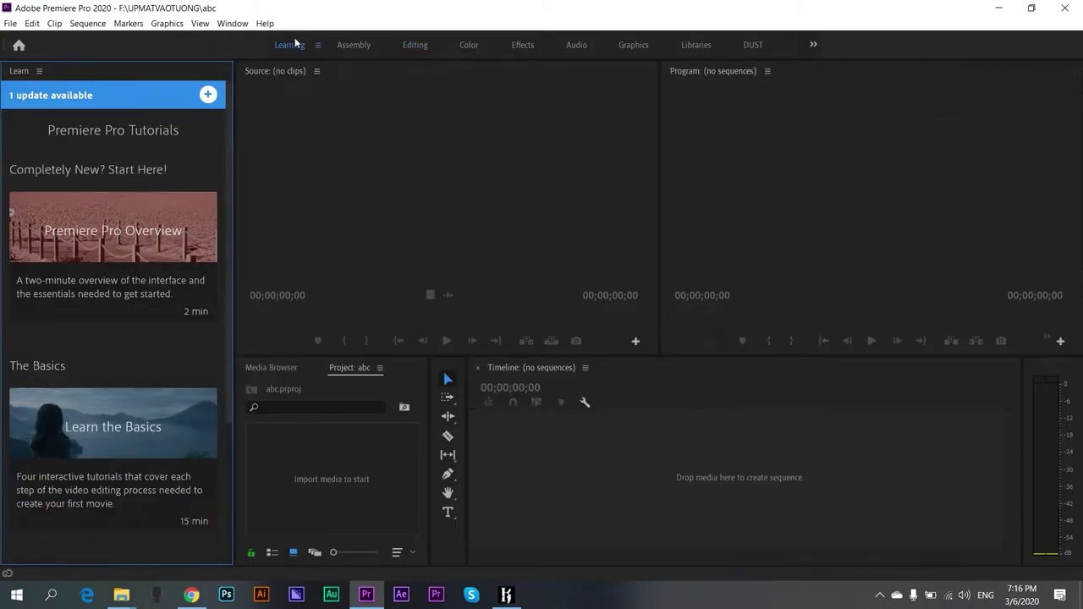
pyautogui.click(344, 369)
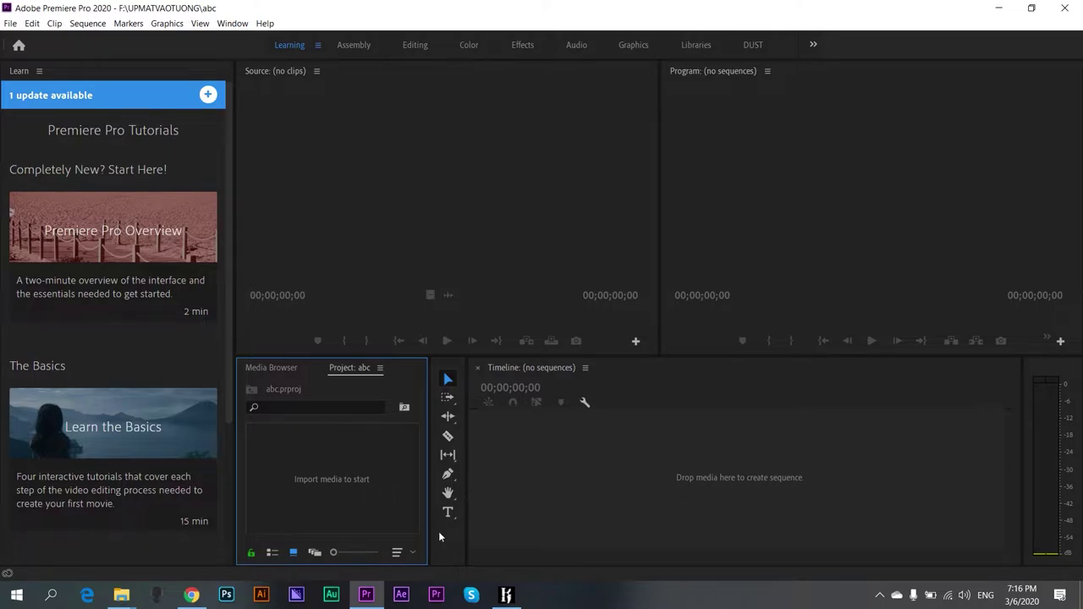
pyautogui.click(761, 45)
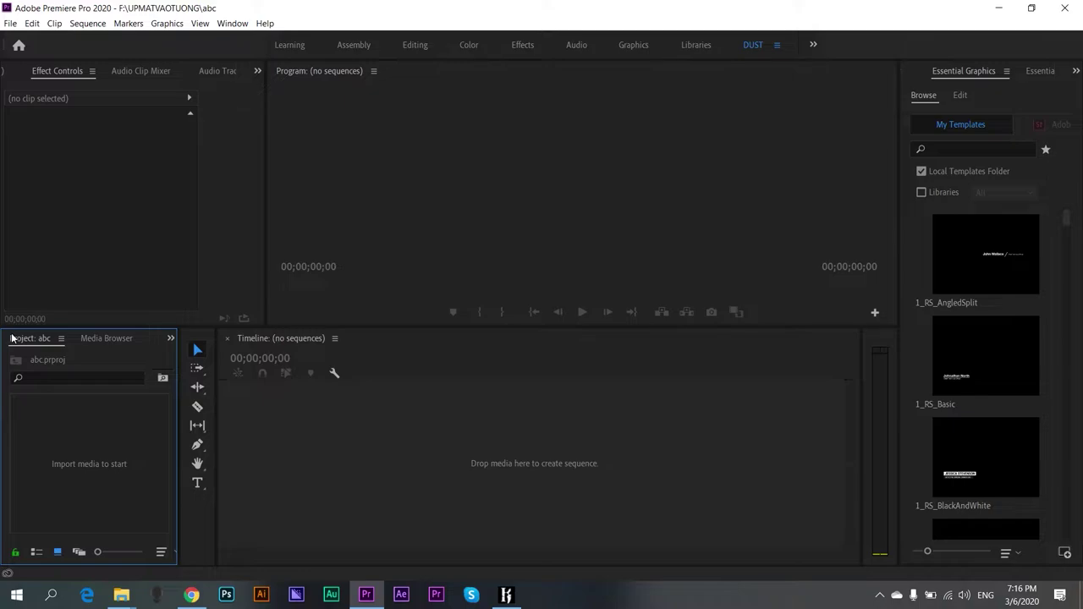
# - Dock the Project panel beside Essential Graphics and resize the Project, Media Browser, tools and Timeline panels
pyautogui.moveTo(12, 338); pyautogui.dragTo(918, 154)
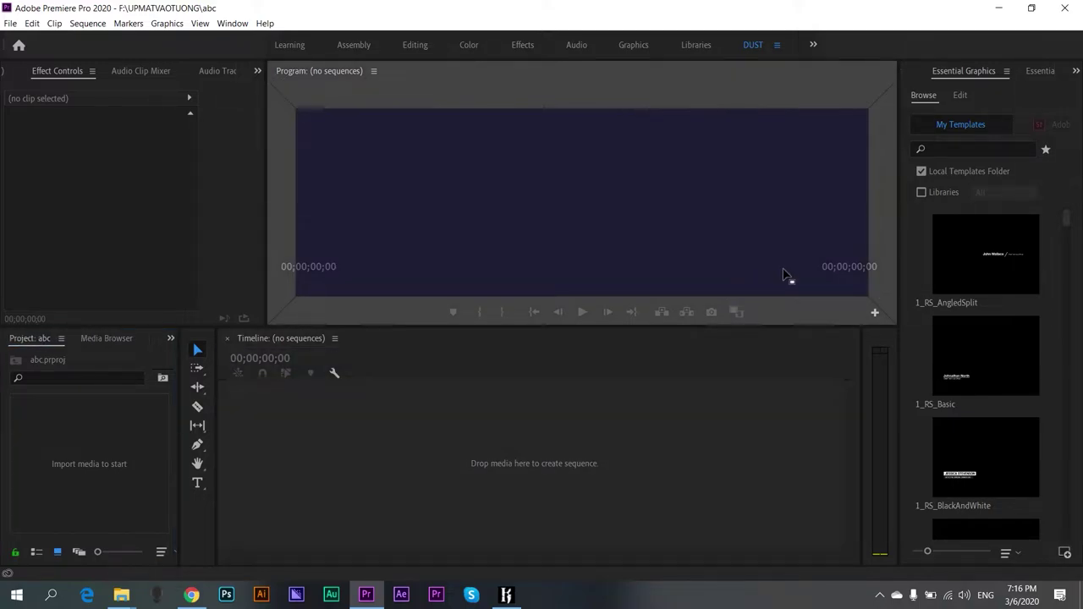
pyautogui.moveTo(918, 154); pyautogui.dragTo(959, 82)
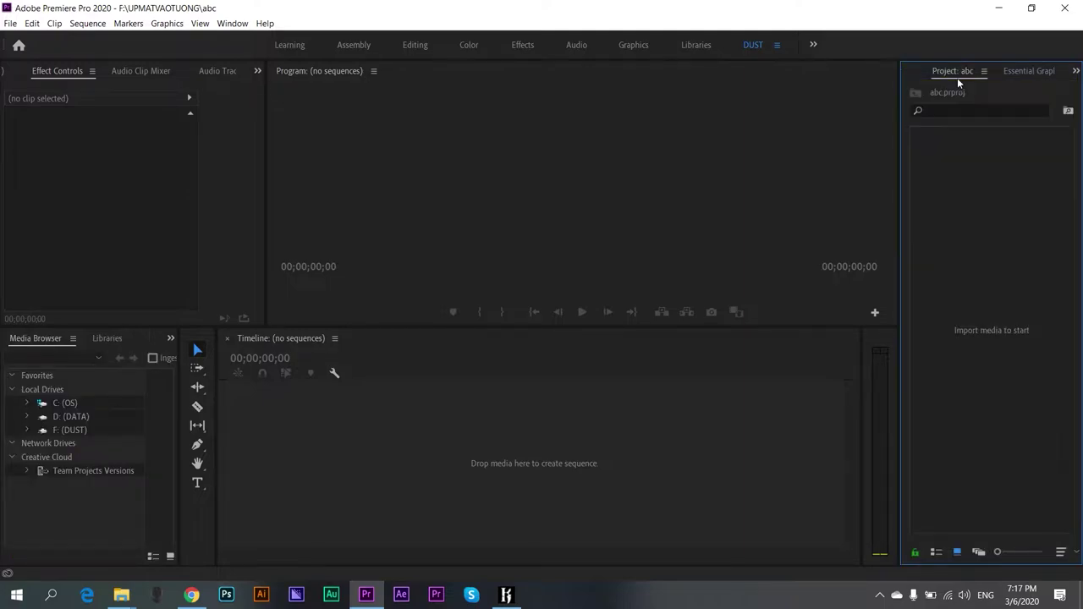
pyautogui.moveTo(897, 95); pyautogui.dragTo(816, 96)
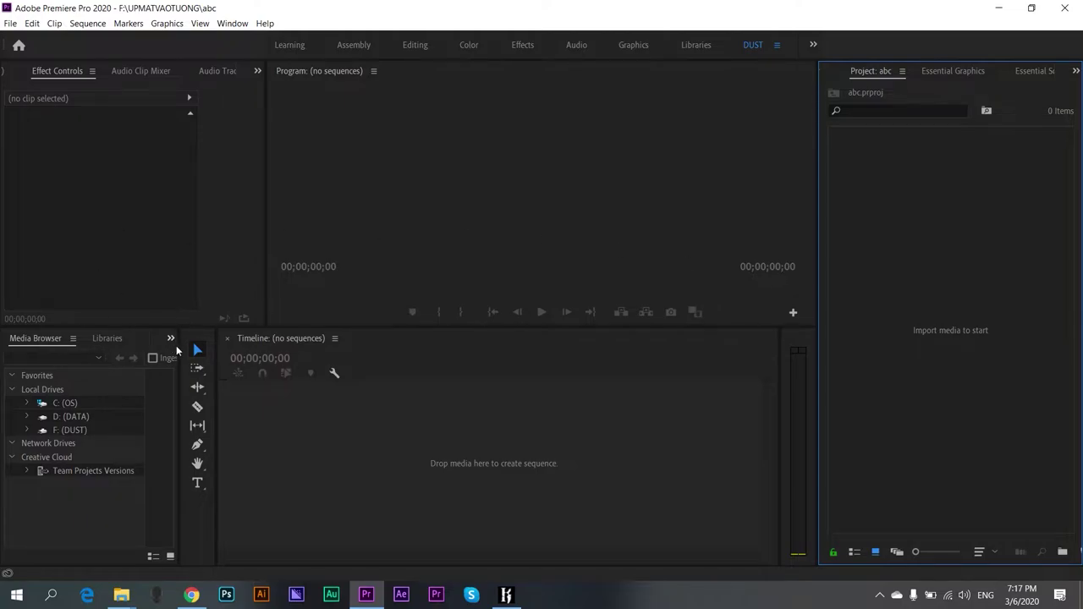
pyautogui.moveTo(179, 349)
pyautogui.mouseDown()
pyautogui.moveTo(291, 362)
pyautogui.moveTo(38, 364)
pyautogui.mouseUp()
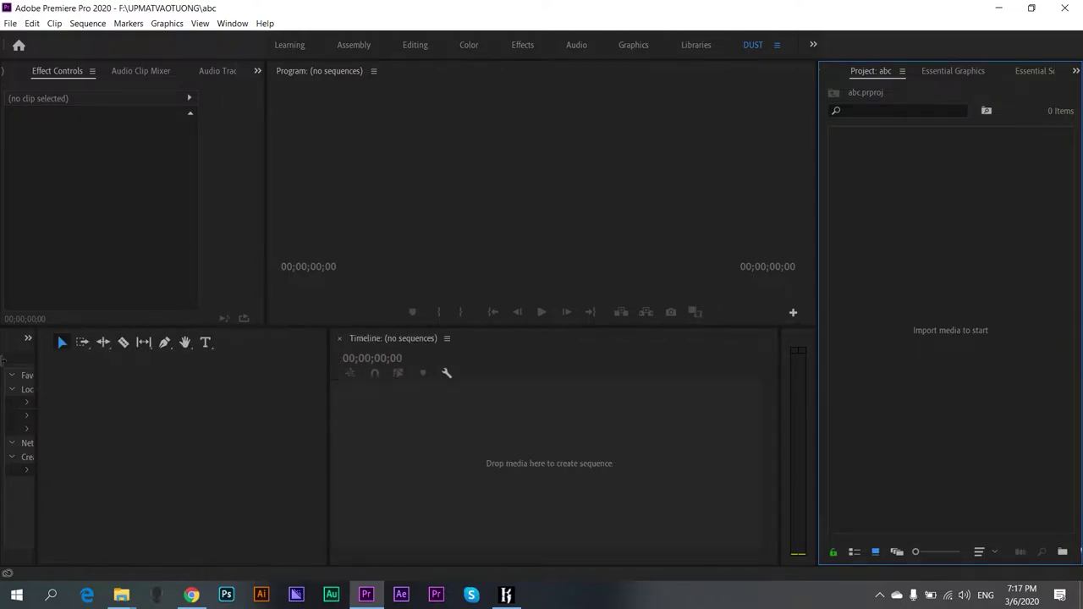
pyautogui.moveTo(326, 379); pyautogui.dragTo(76, 379)
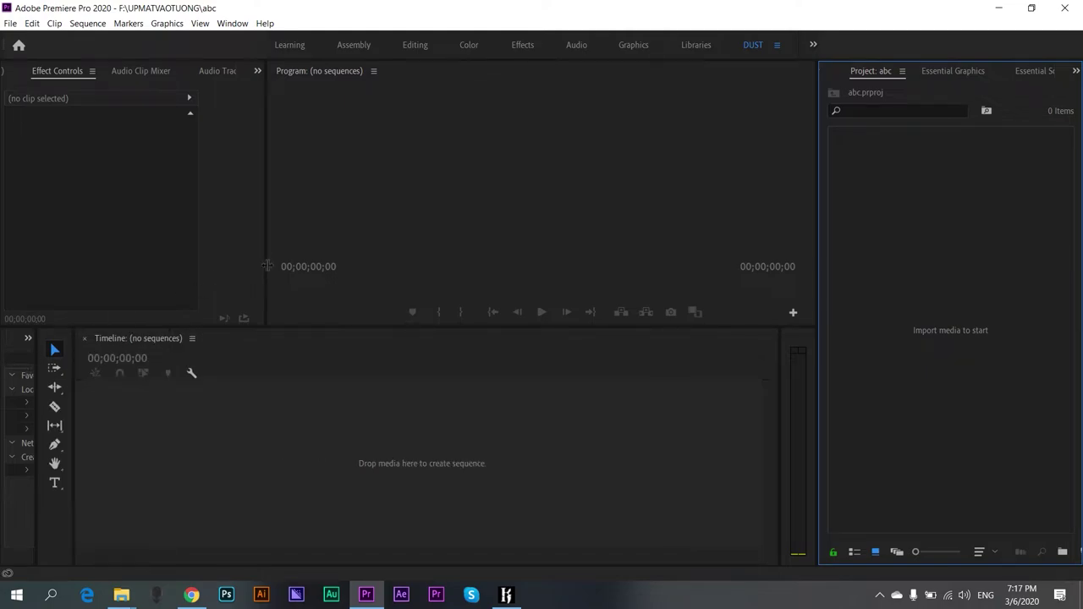
pyautogui.moveTo(268, 266); pyautogui.dragTo(347, 258)
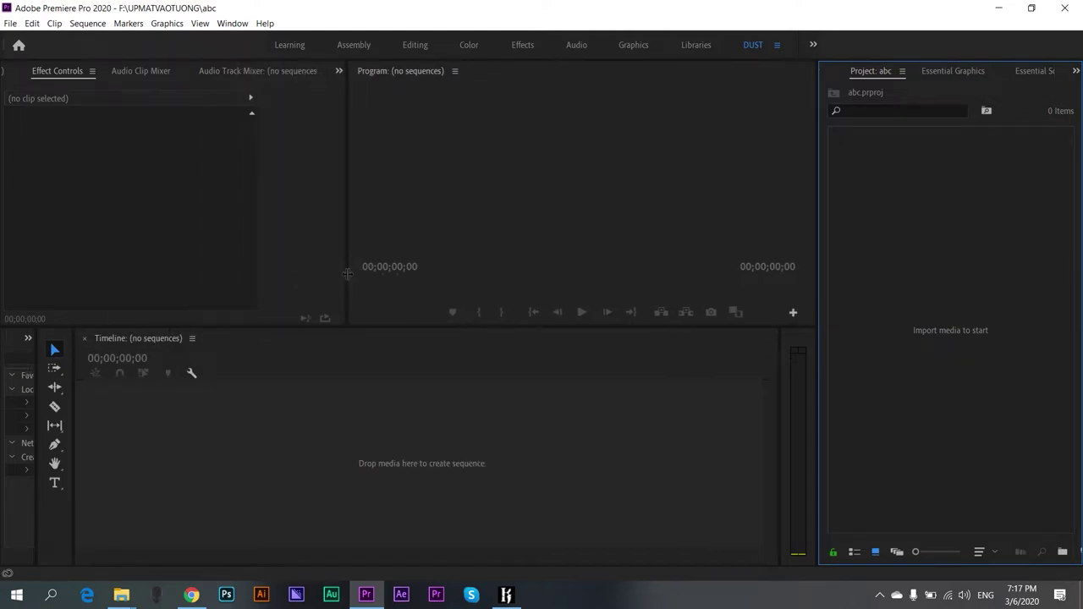
pyautogui.doubleClick(996, 316)
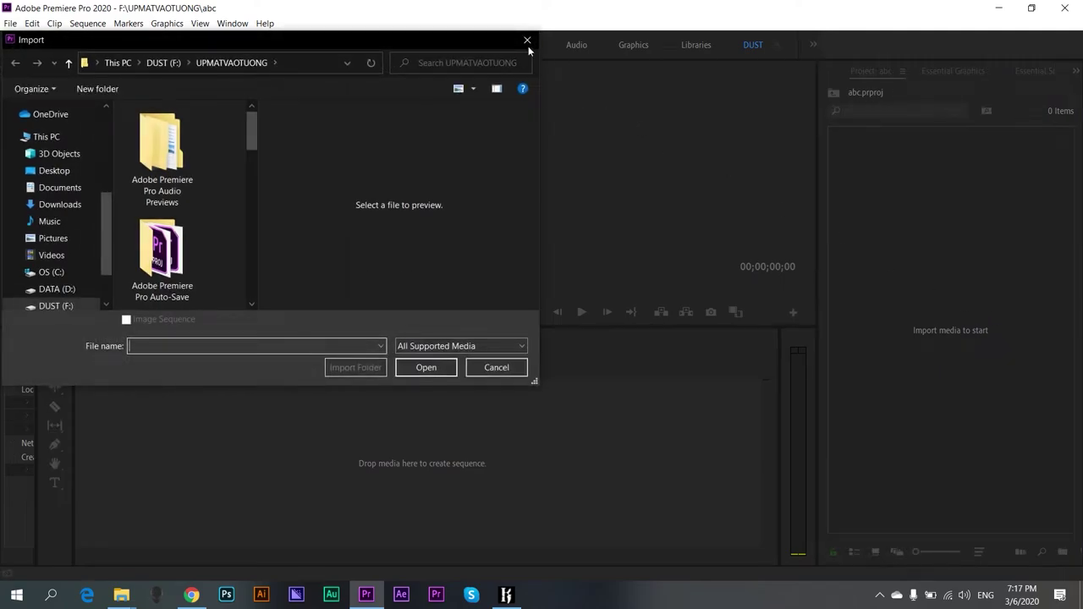
pyautogui.click(527, 40)
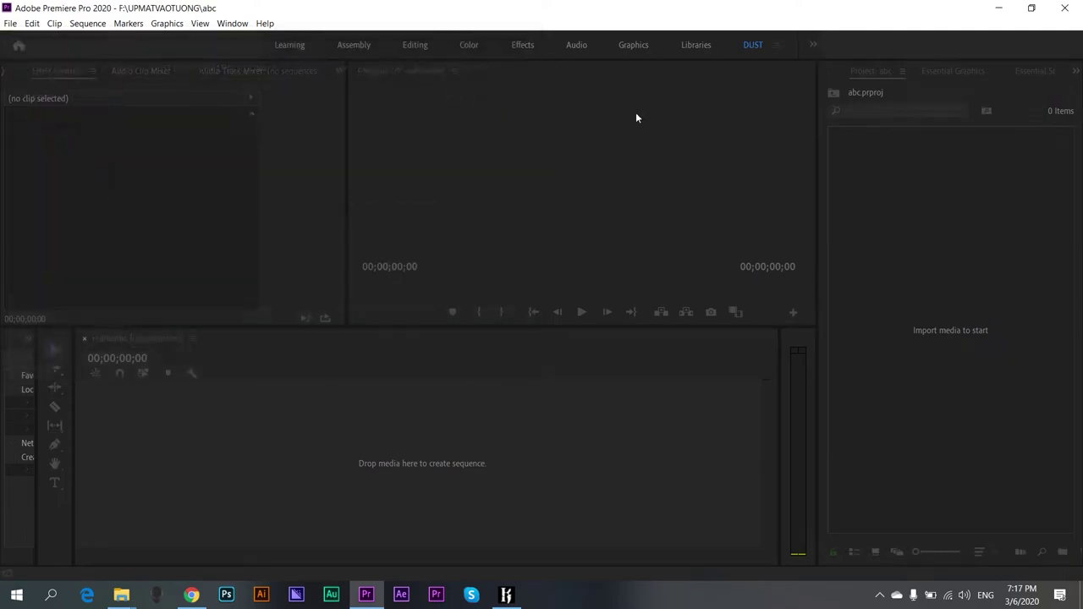
pyautogui.doubleClick(921, 252)
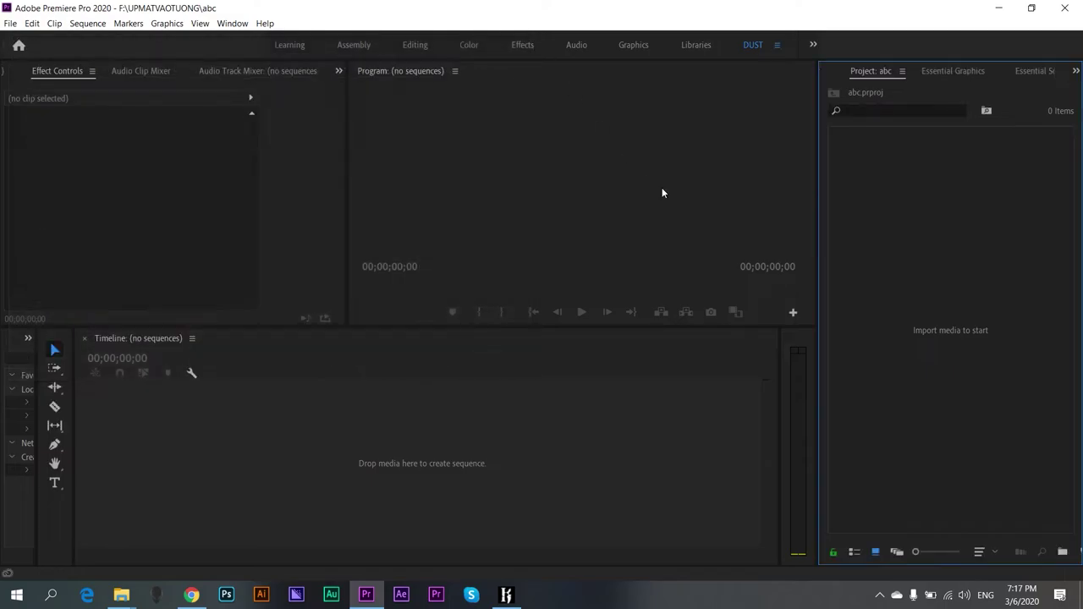
pyautogui.click(11, 24)
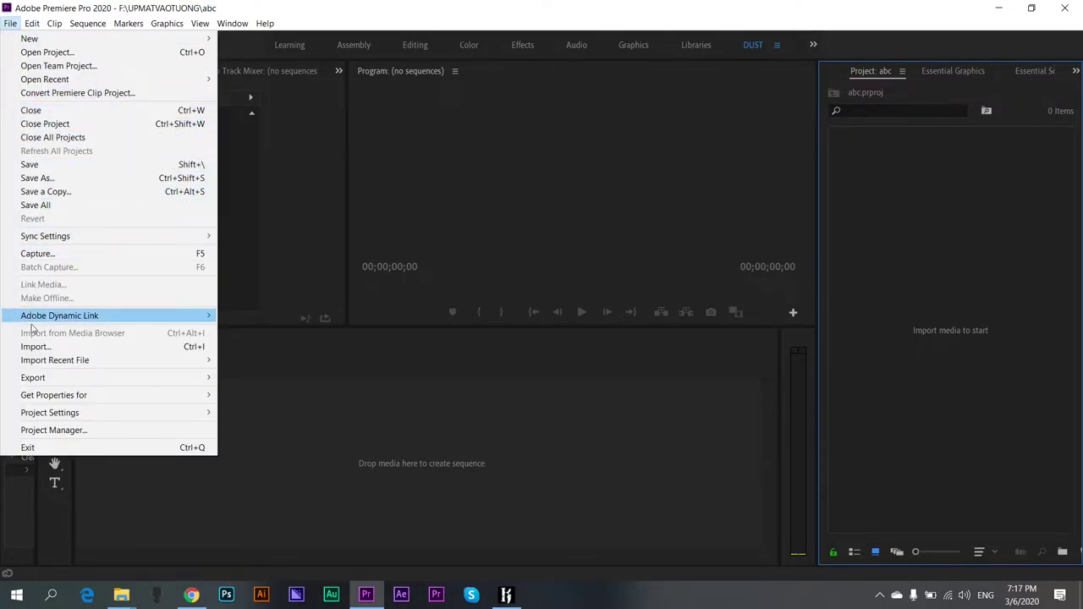
pyautogui.click(962, 313)
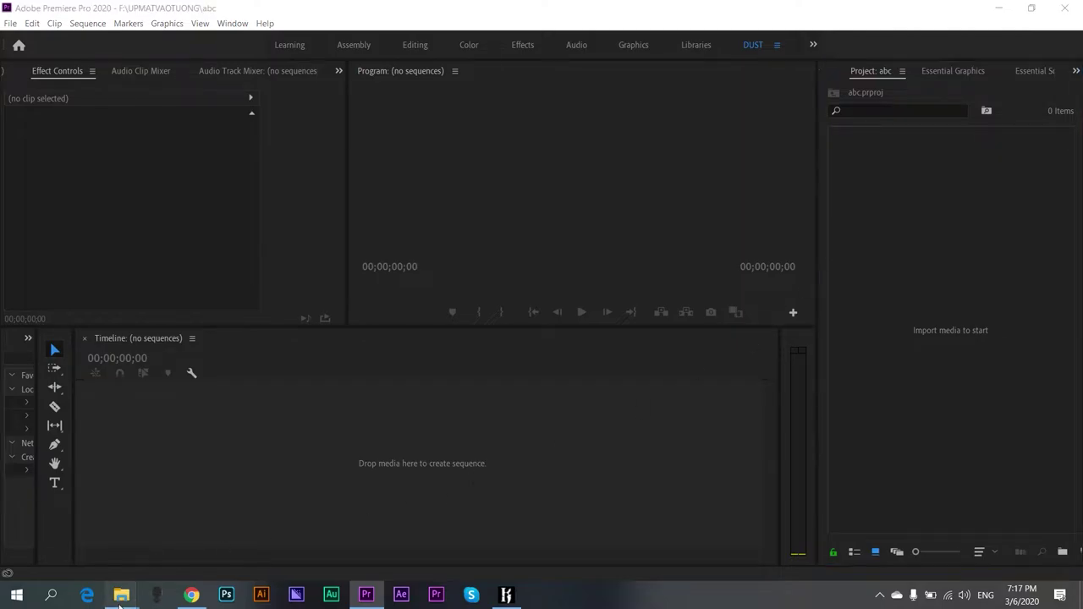
# - Drag the footage folder from the UPMATVAOTUONG Explorer window into Premiere's Project panel
pyautogui.moveTo(121, 595)
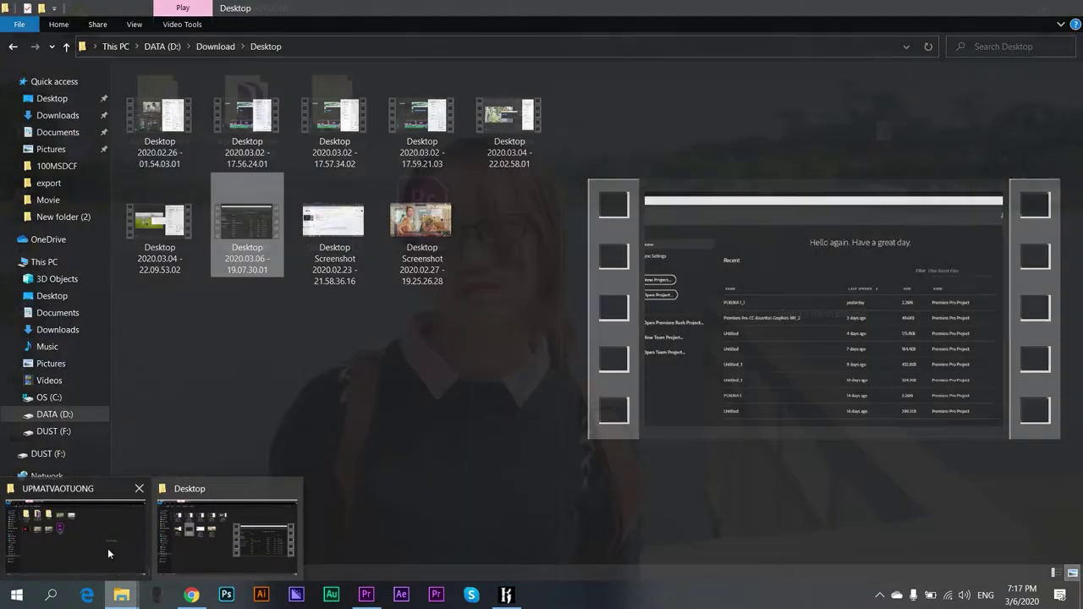
pyautogui.click(94, 530)
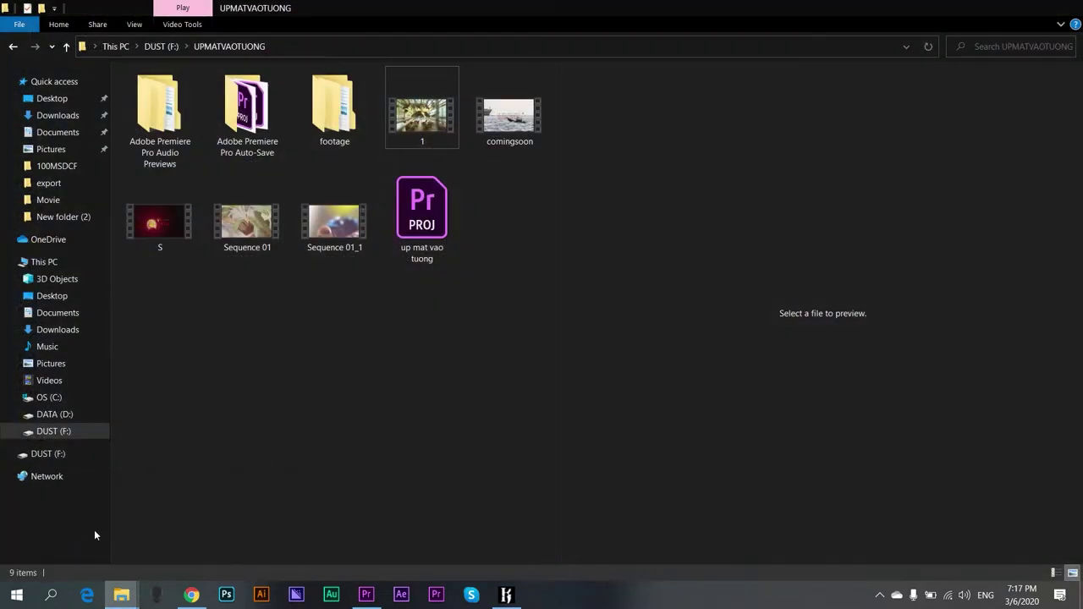
pyautogui.doubleClick(327, 101)
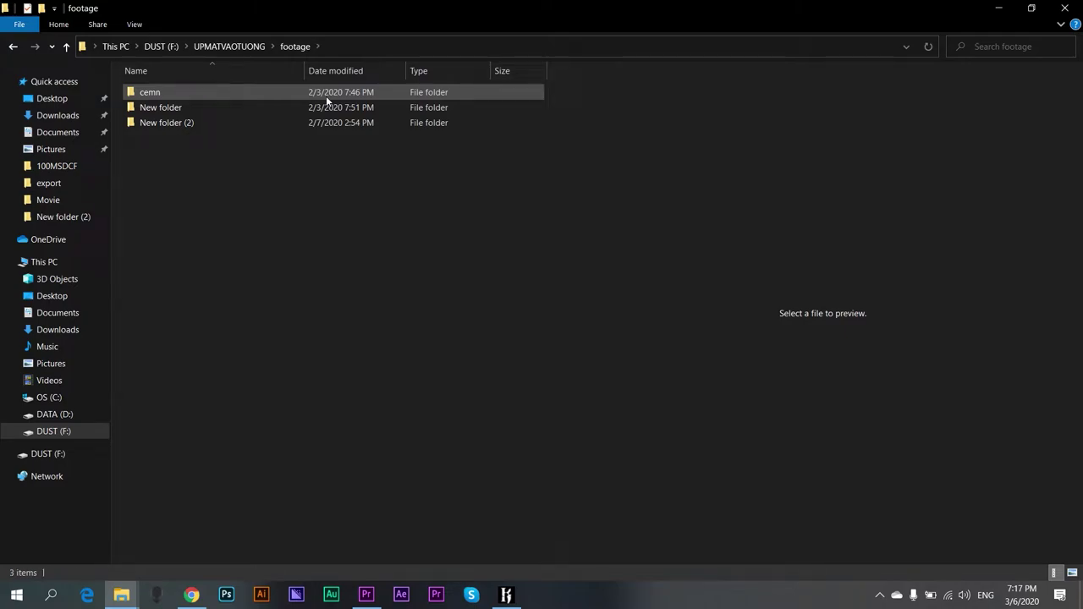
pyautogui.press('BackSpace')
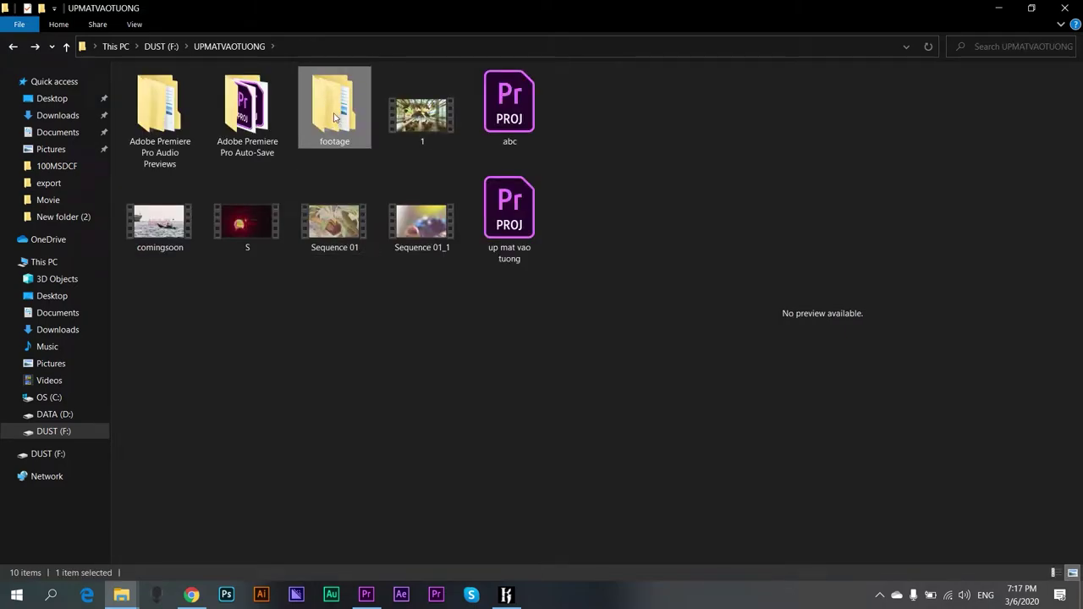
pyautogui.moveTo(335, 118)
pyautogui.mouseDown()
pyautogui.moveTo(368, 599)
pyautogui.moveTo(968, 384)
pyautogui.mouseUp()
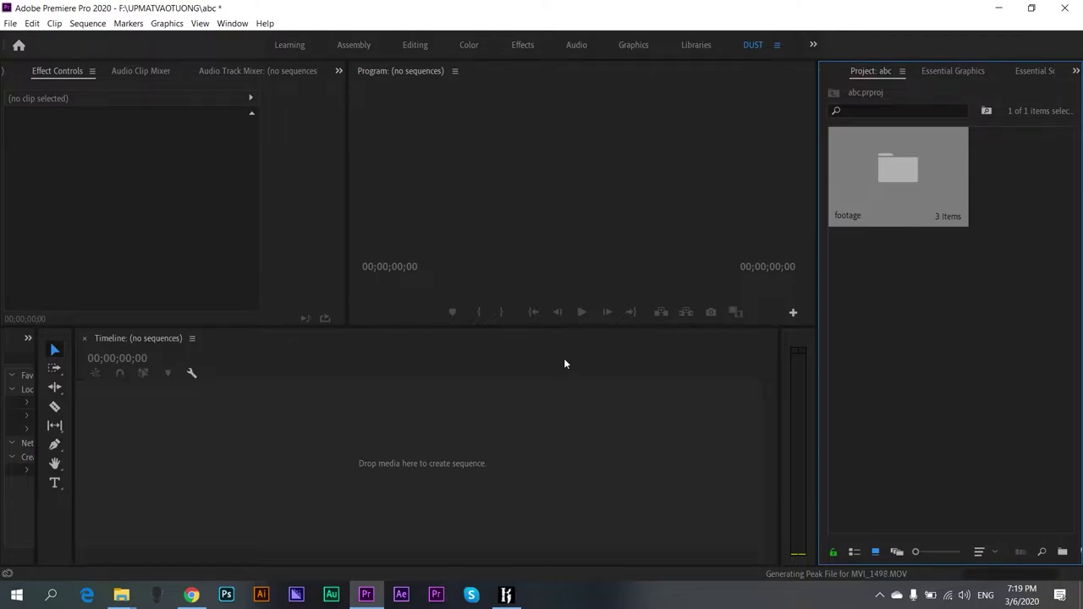
# - Browse the footage and cemn bins, then open footage > New folder (2) to show its 13 clips
pyautogui.doubleClick(884, 209)
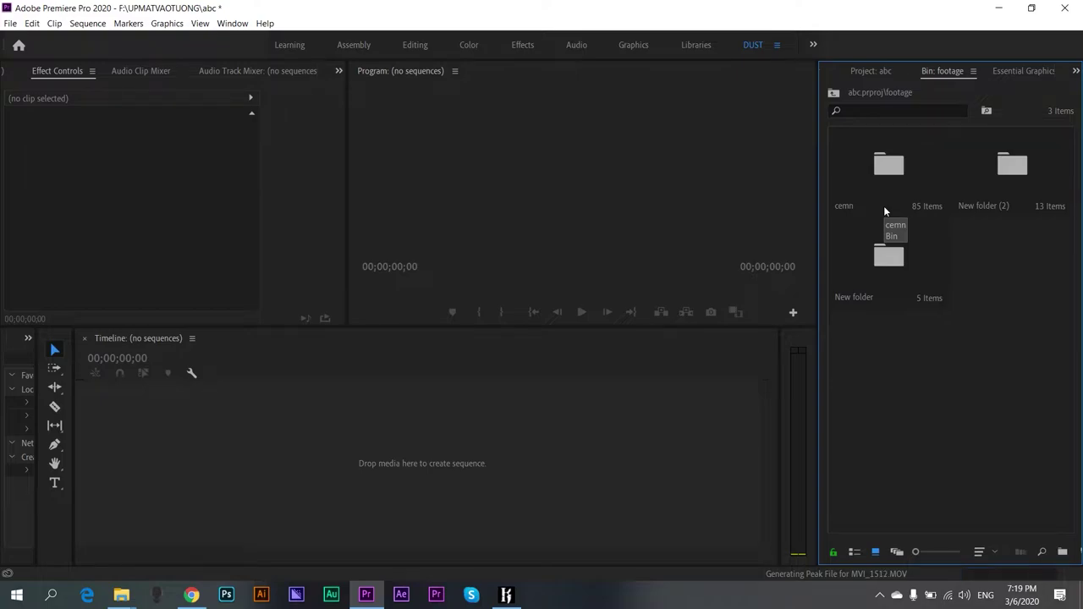
pyautogui.doubleClick(874, 179)
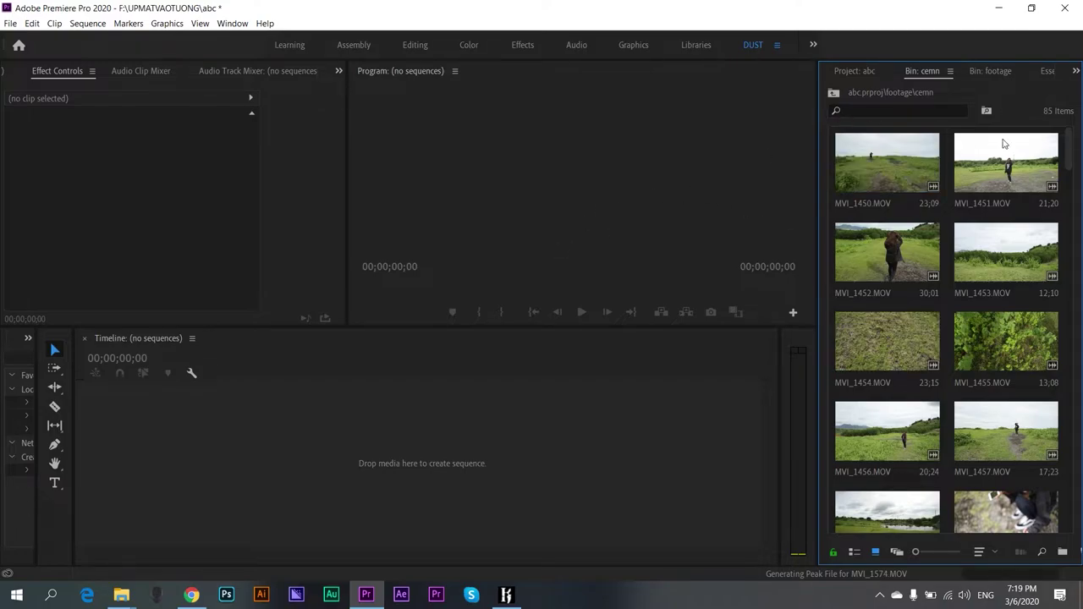
pyautogui.scroll(-3, 1003, 148)
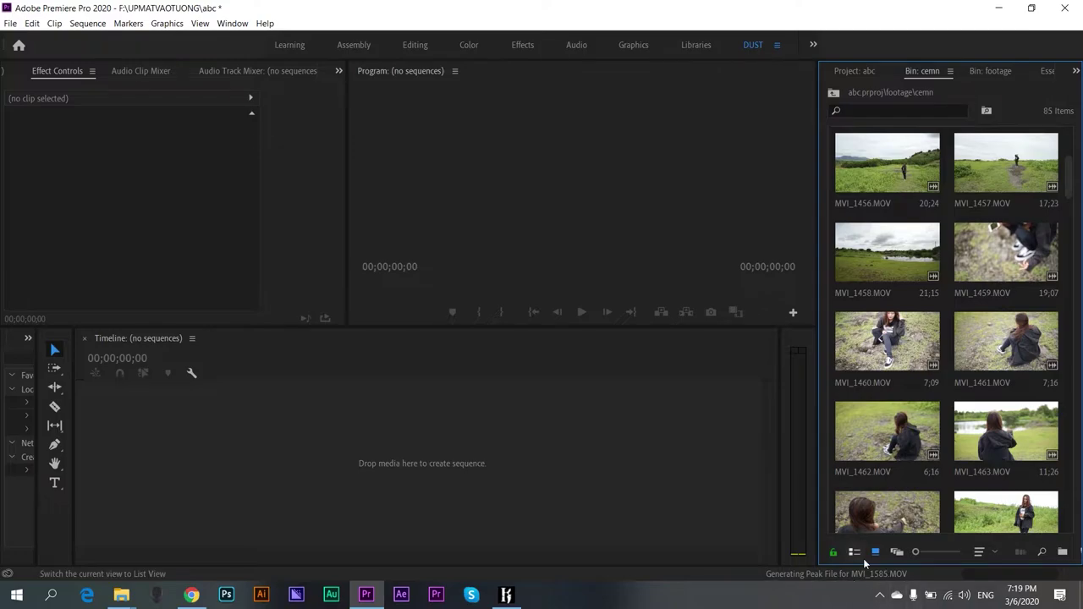
pyautogui.click(843, 71)
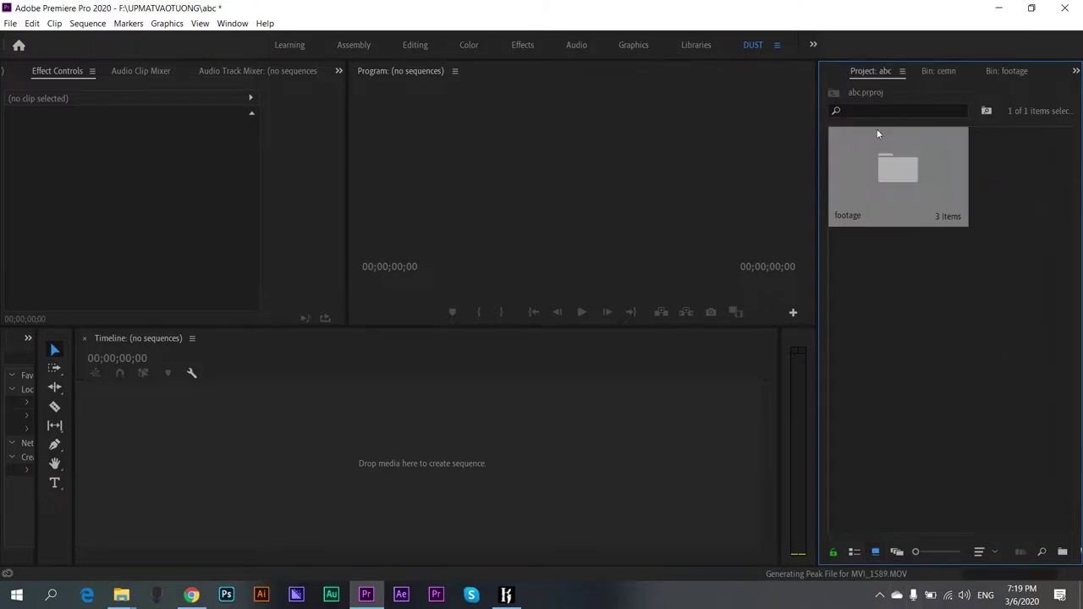
pyautogui.doubleClick(890, 169)
pyautogui.click(995, 178)
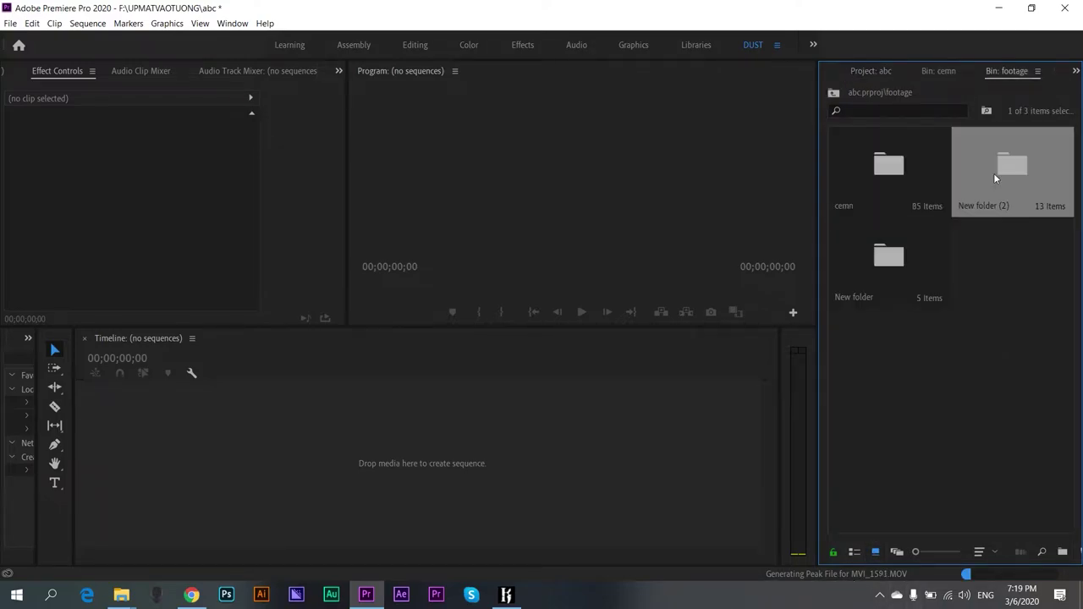
pyautogui.doubleClick(995, 178)
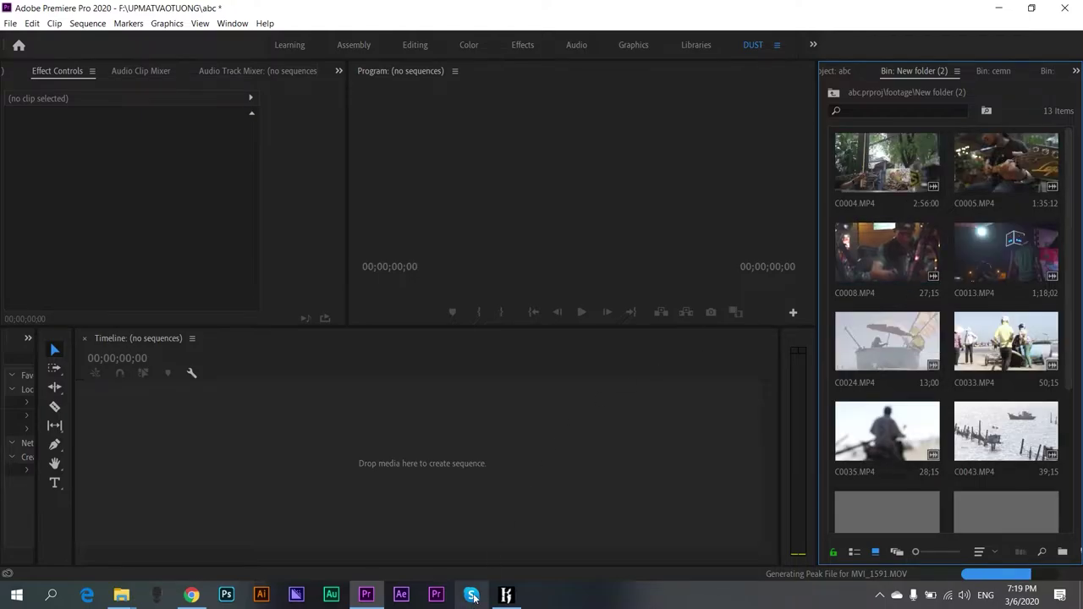
# - In File Explorer, go up from footage to DUST (F:) and open the dust folder
pyautogui.moveTo(109, 601)
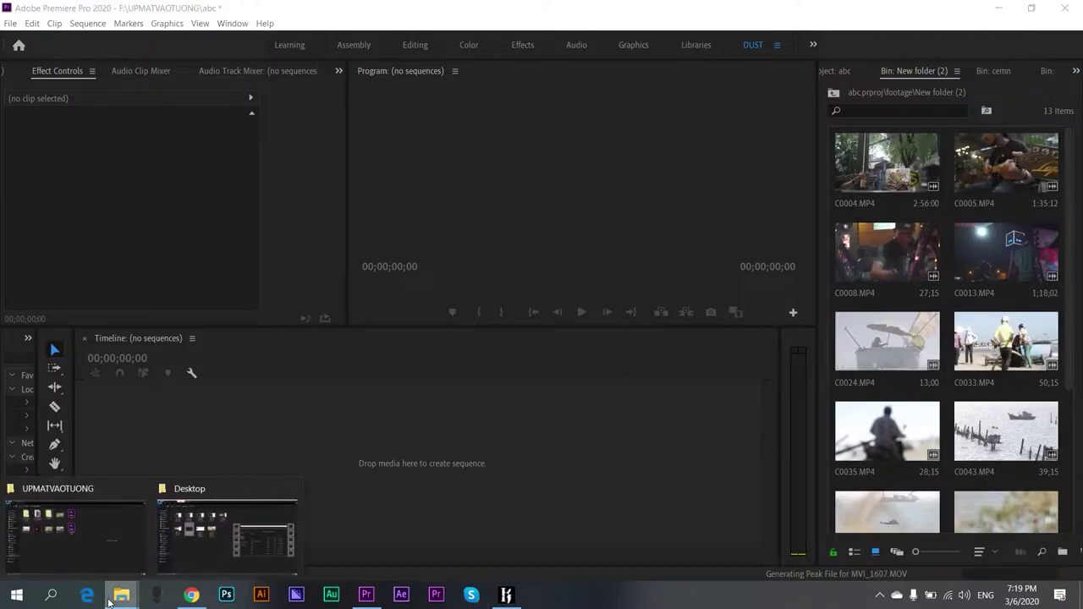
pyautogui.click(87, 554)
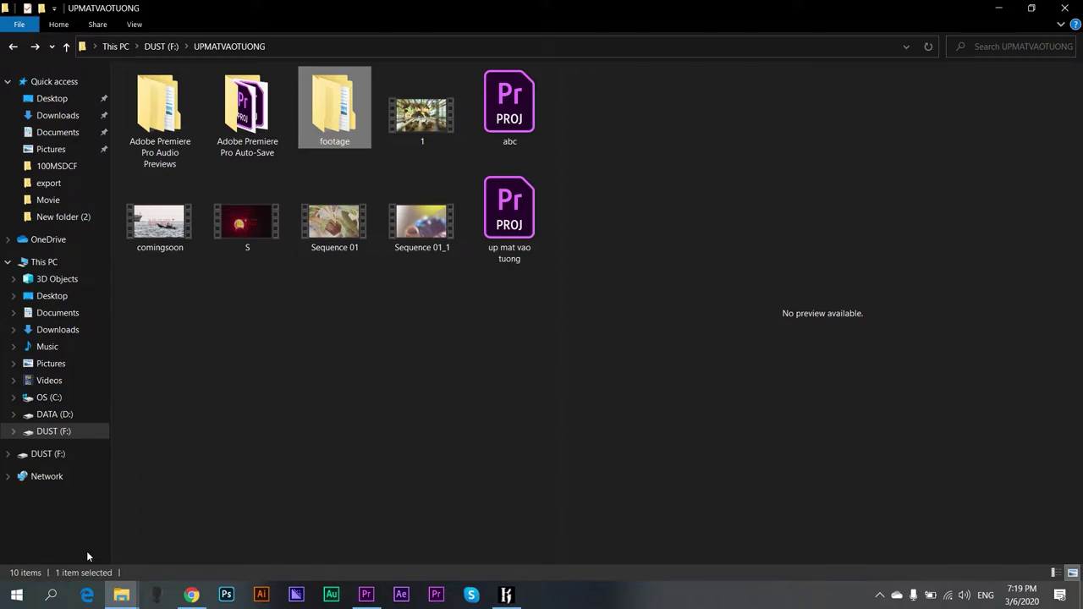
pyautogui.click(235, 461)
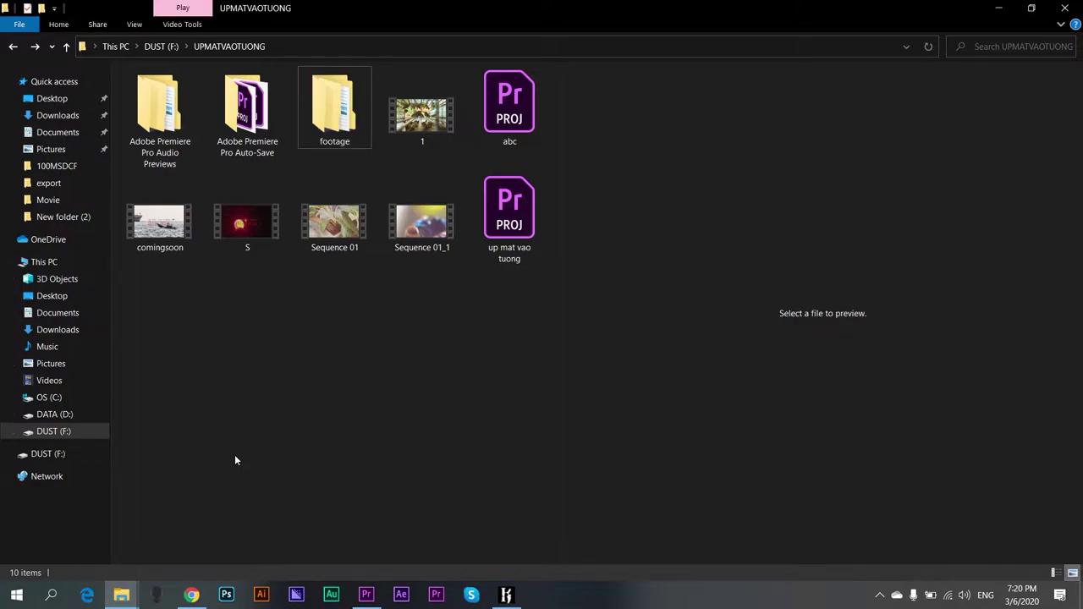
pyautogui.press('BackSpace')
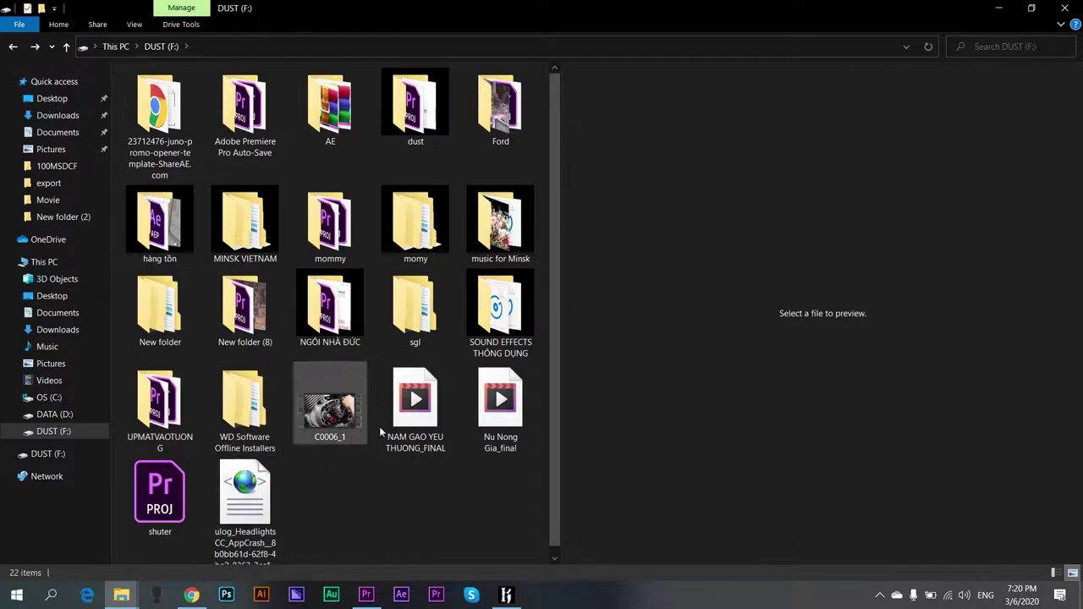
pyautogui.moveTo(490, 334)
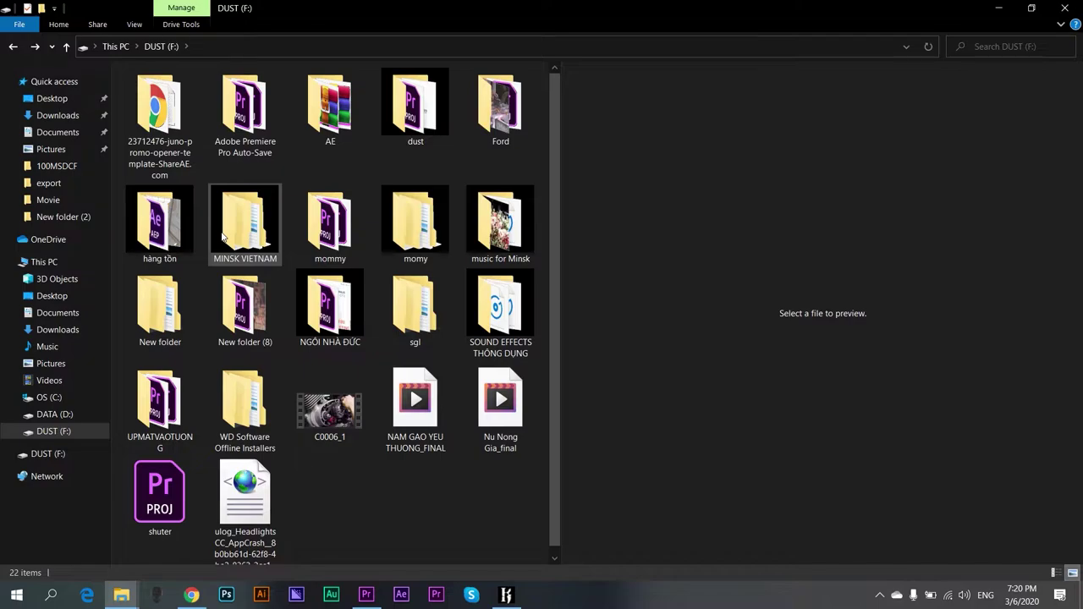
pyautogui.moveTo(224, 237)
pyautogui.doubleClick(416, 103)
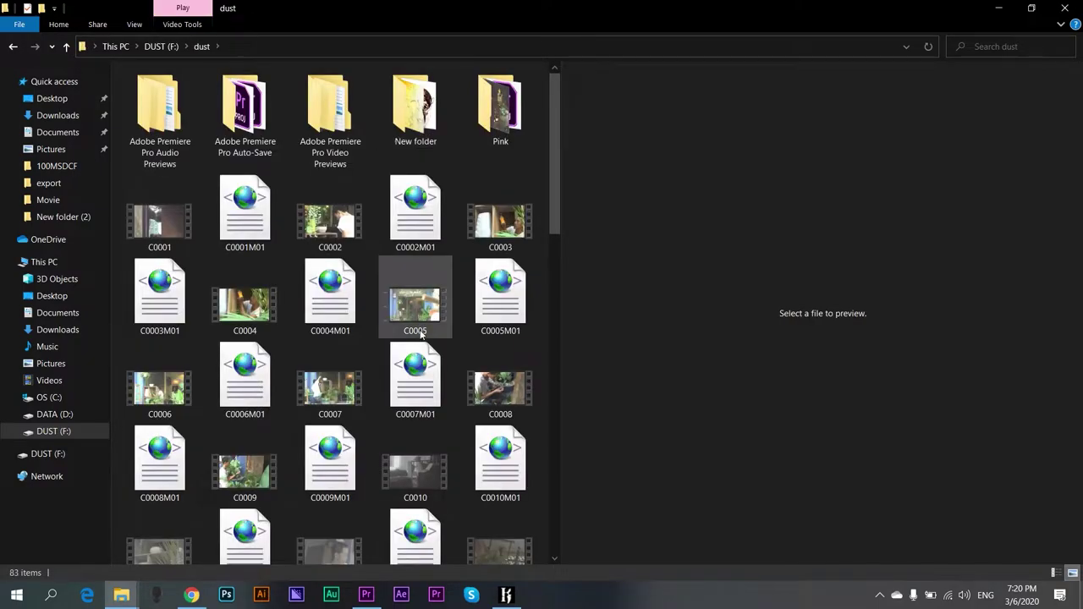
pyautogui.scroll(-10, 421, 336)
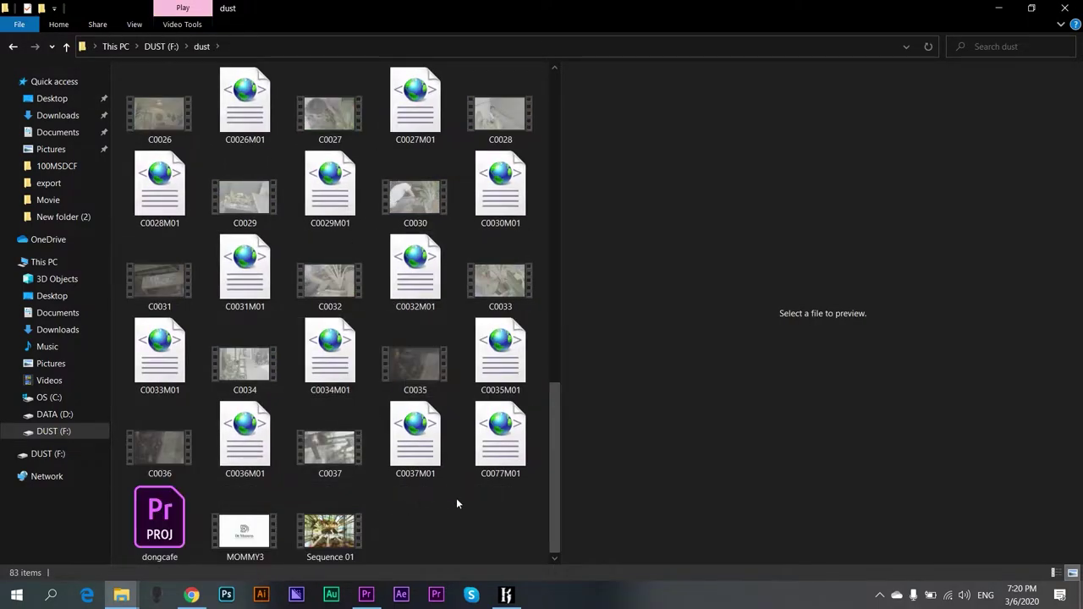
pyautogui.scroll(10, 457, 503)
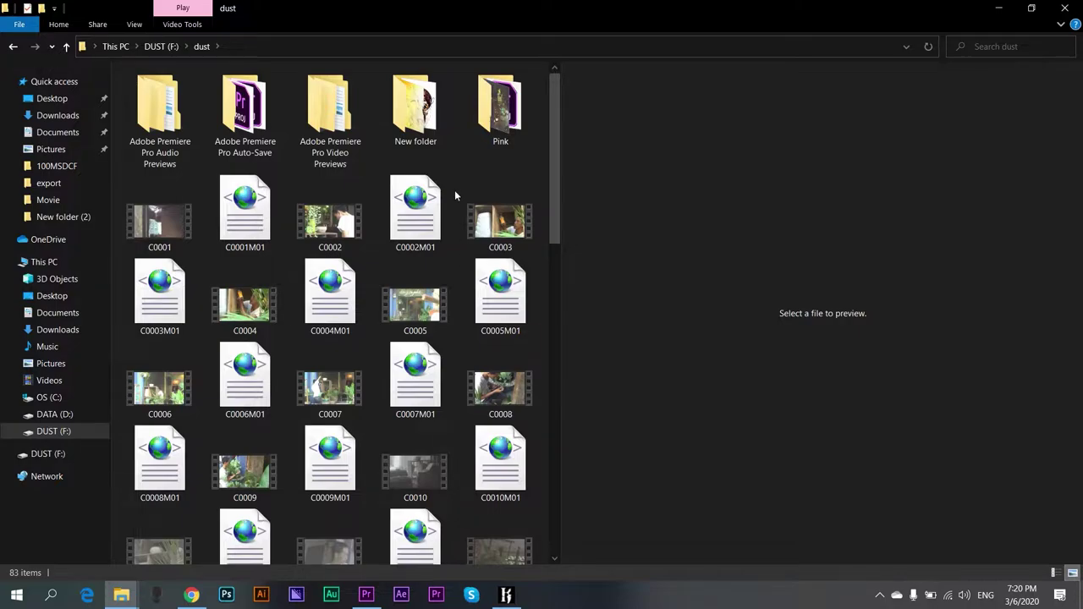
# - Browse the Pink and New folder subfolders inside dust, ending in Pink
pyautogui.click(478, 136)
pyautogui.doubleClick(479, 135)
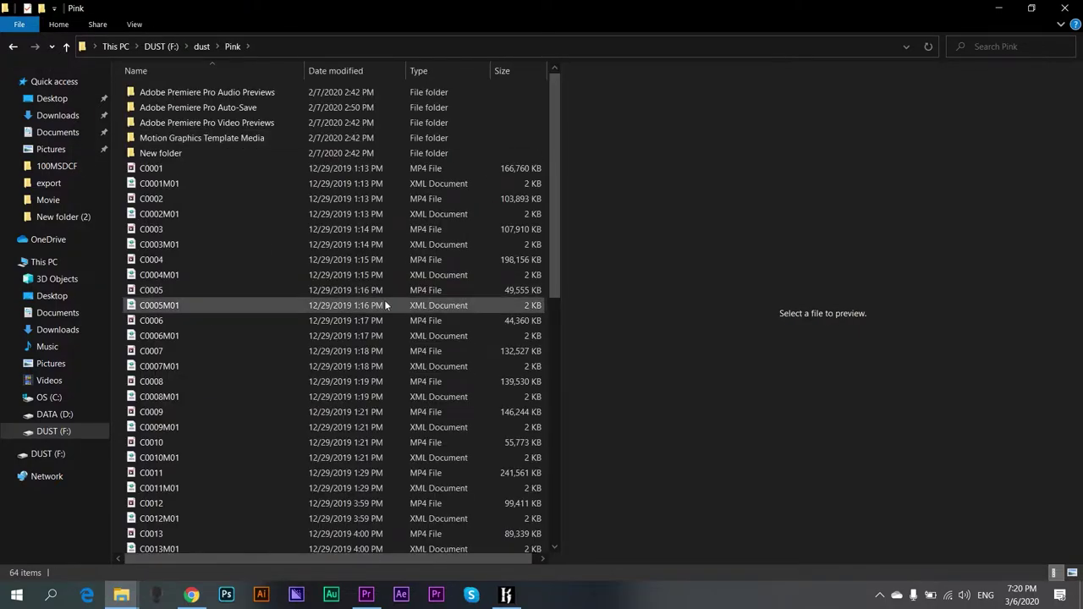
pyautogui.scroll(-10, 384, 299)
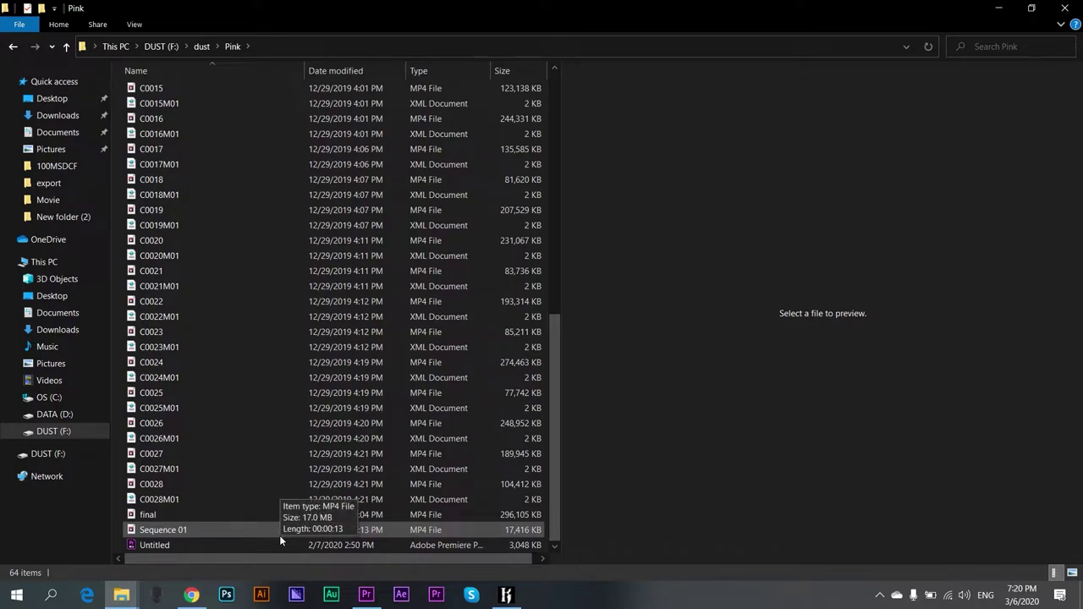
pyautogui.scroll(5, 279, 534)
pyautogui.scroll(6, 279, 534)
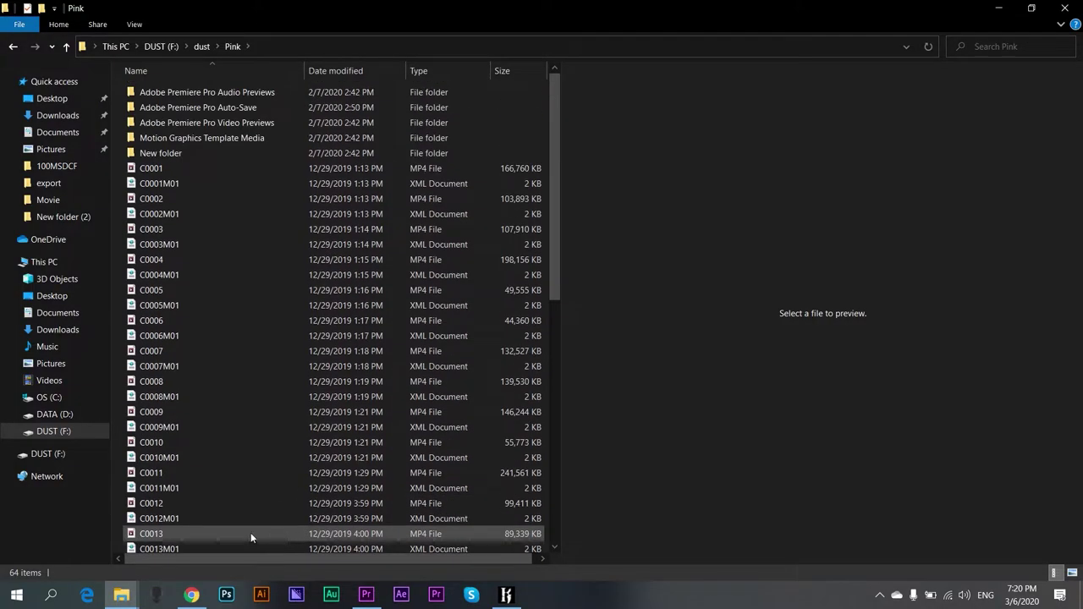
pyautogui.hotkey('alt', 'Up')
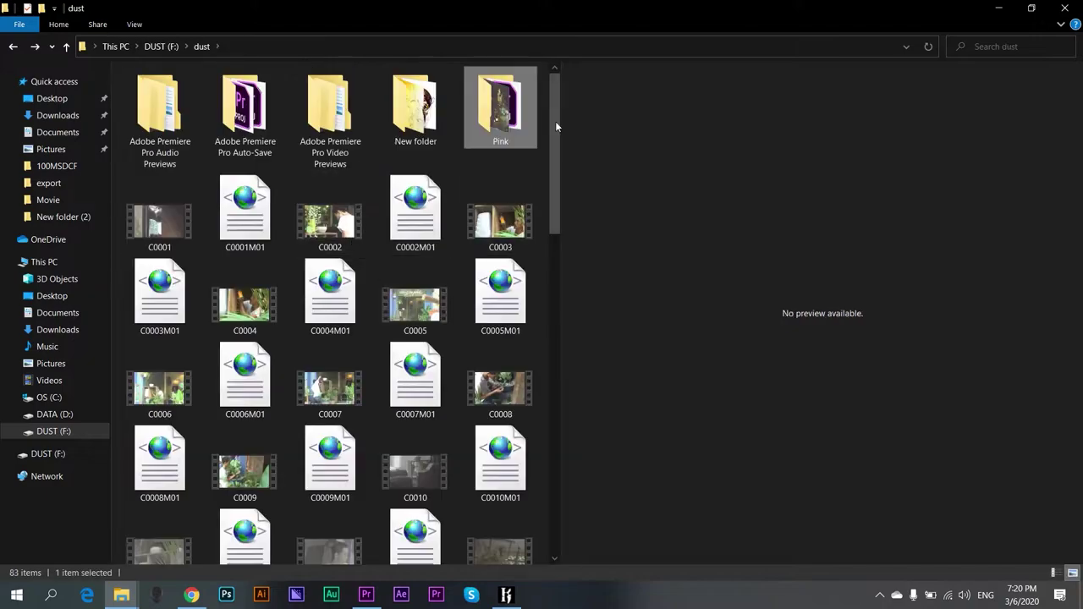
pyautogui.doubleClick(428, 102)
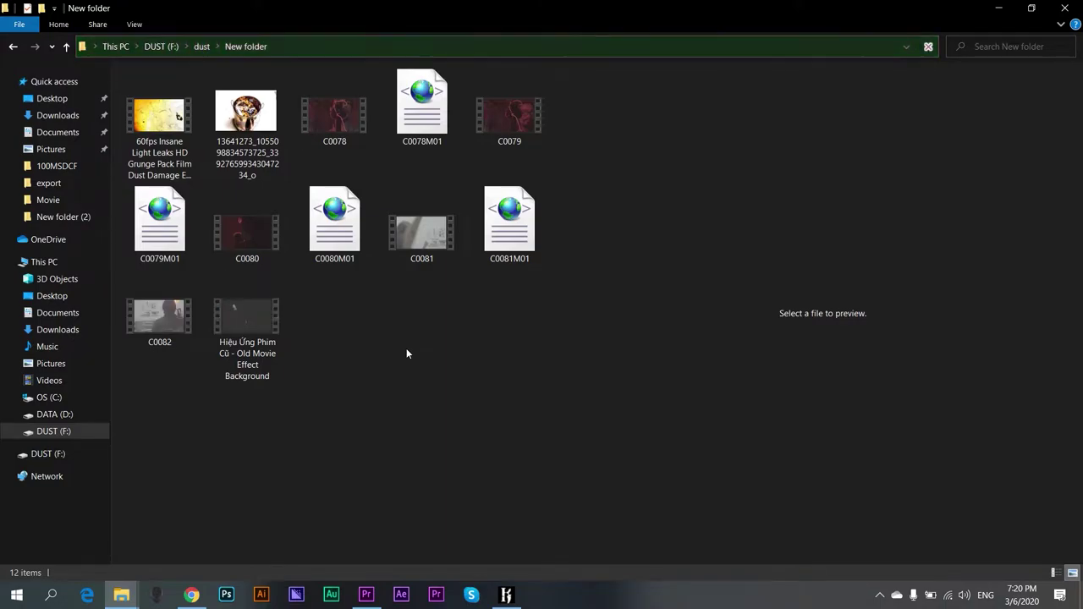
pyautogui.hotkey('alt', 'Left')
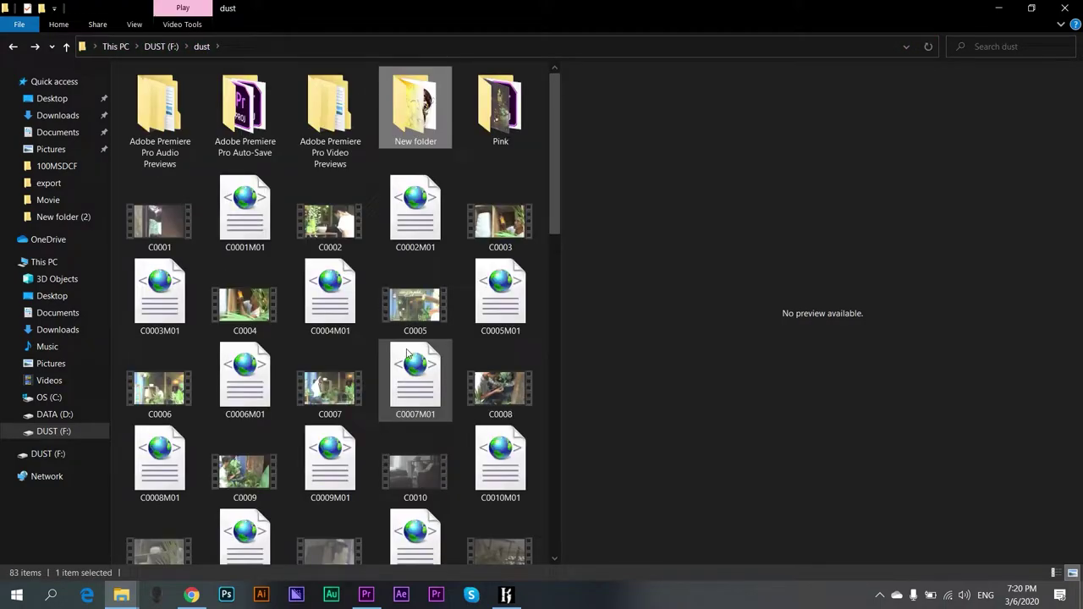
pyautogui.scroll(-10, 407, 354)
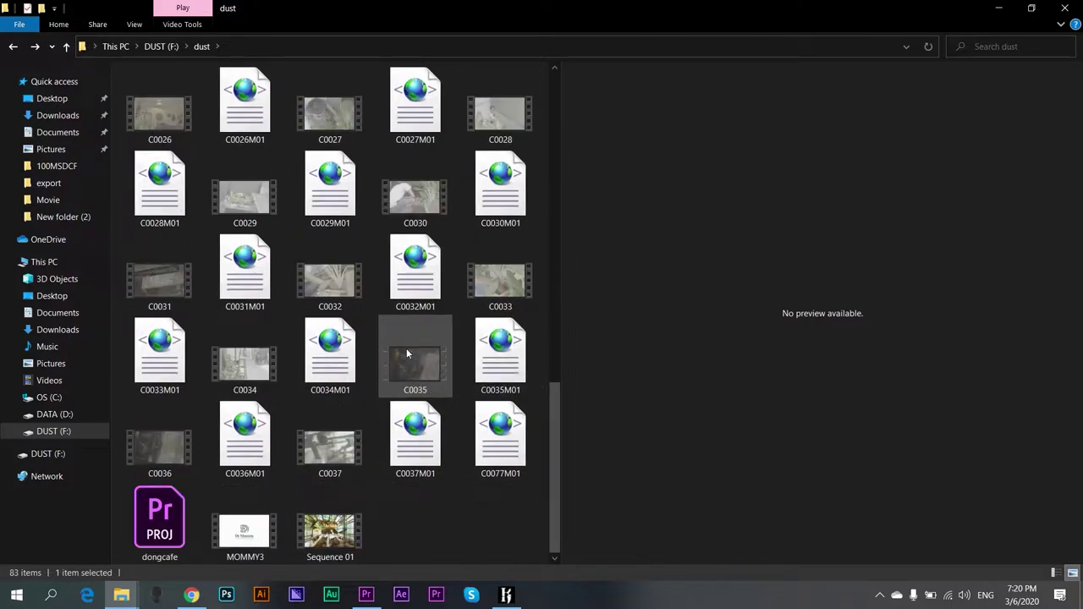
pyautogui.scroll(5, 407, 354)
pyautogui.scroll(5, 406, 354)
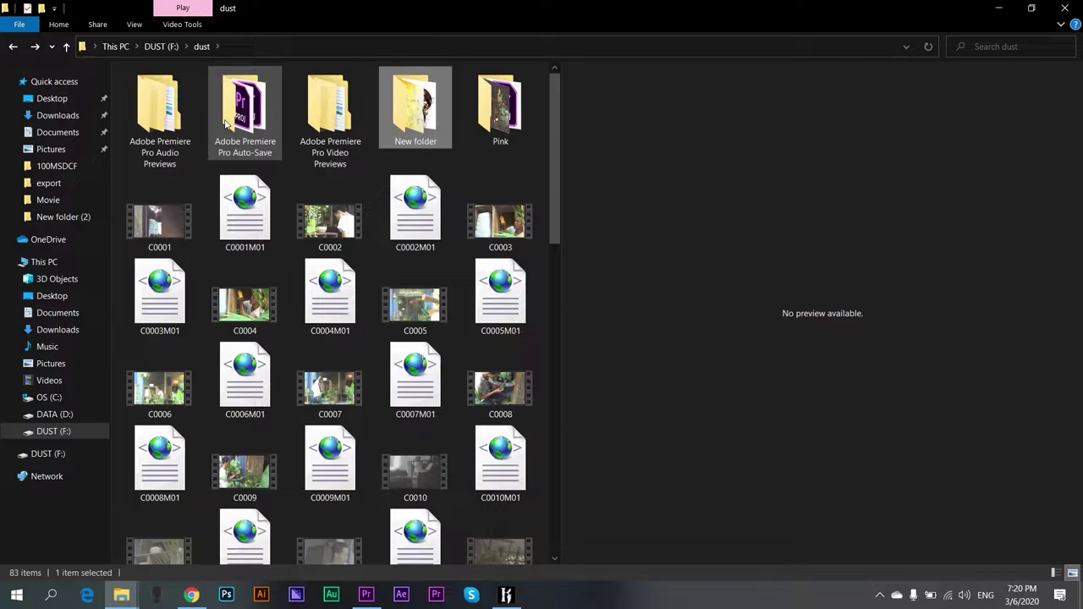
pyautogui.doubleClick(486, 88)
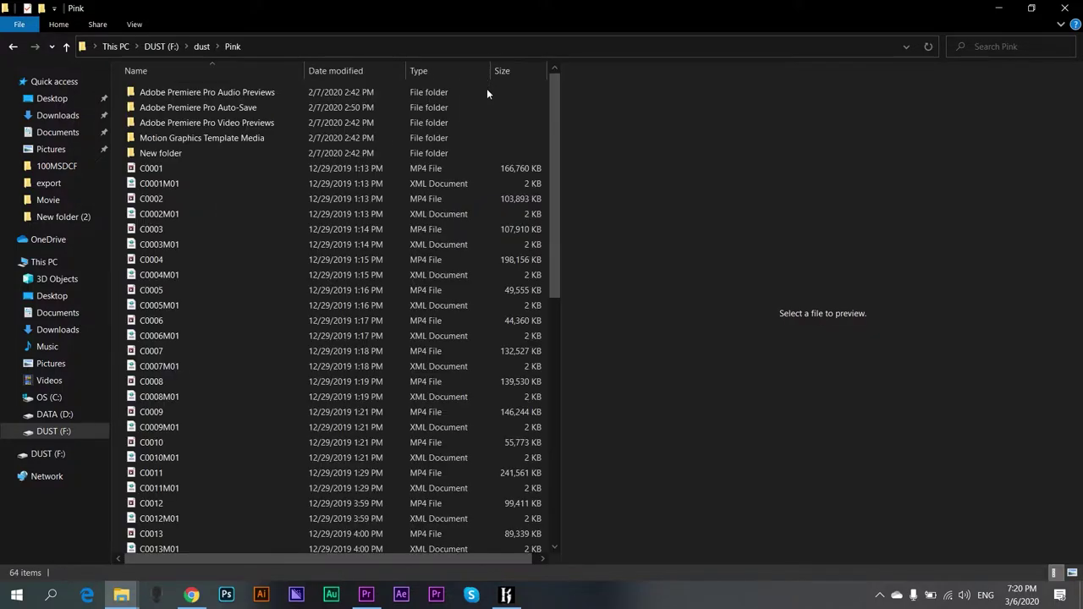
pyautogui.scroll(-6, 405, 428)
pyautogui.scroll(-5, 405, 428)
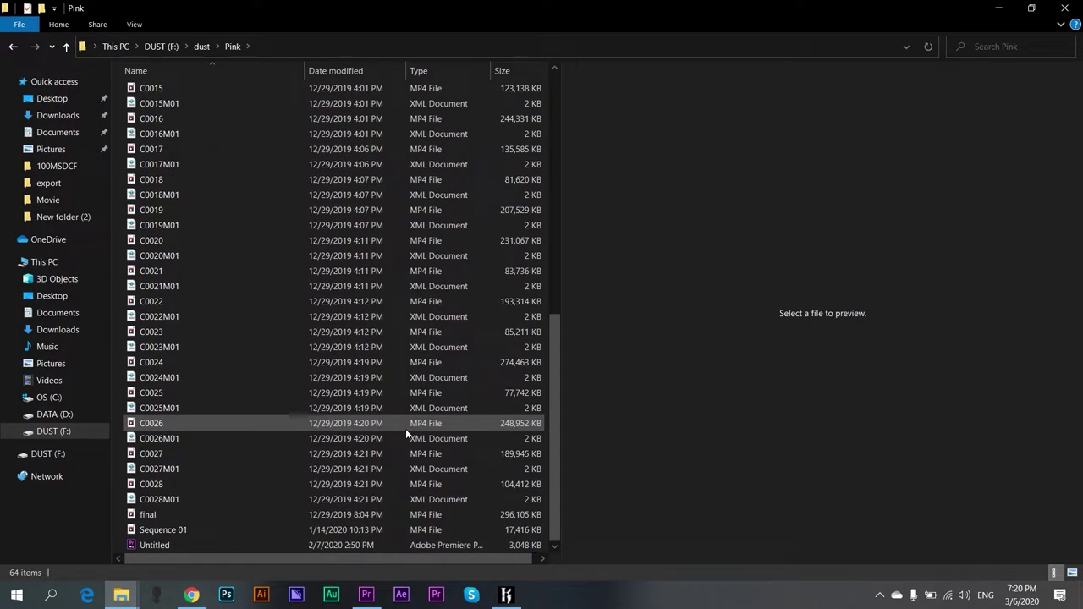
# - Switch the Pink folder view to Large icons, then go back up to the DUST (F:) root
pyautogui.click(133, 25)
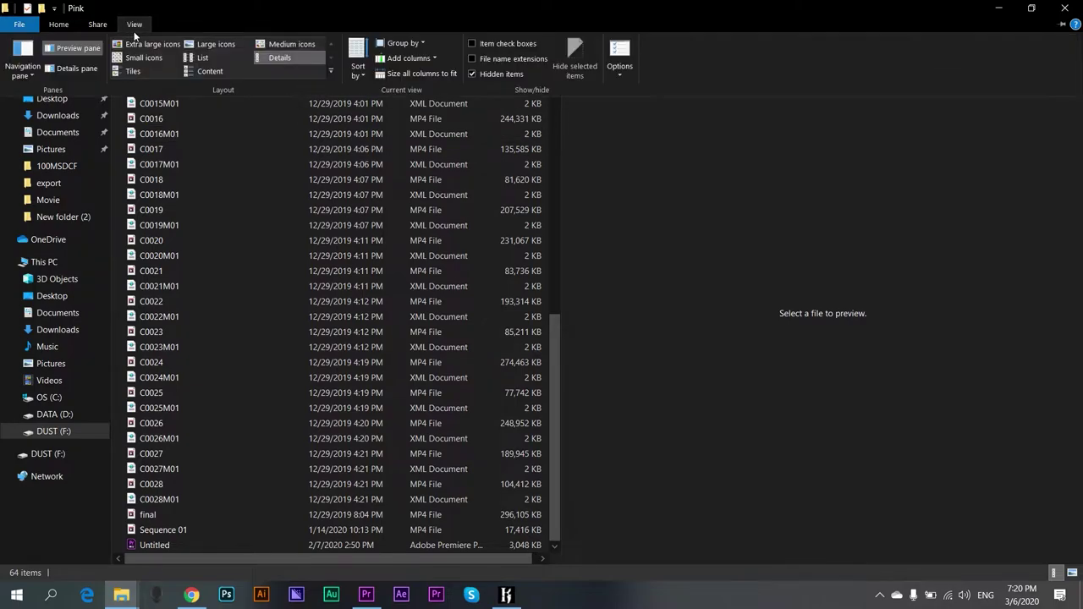
pyautogui.click(213, 44)
pyautogui.scroll(-2, 396, 336)
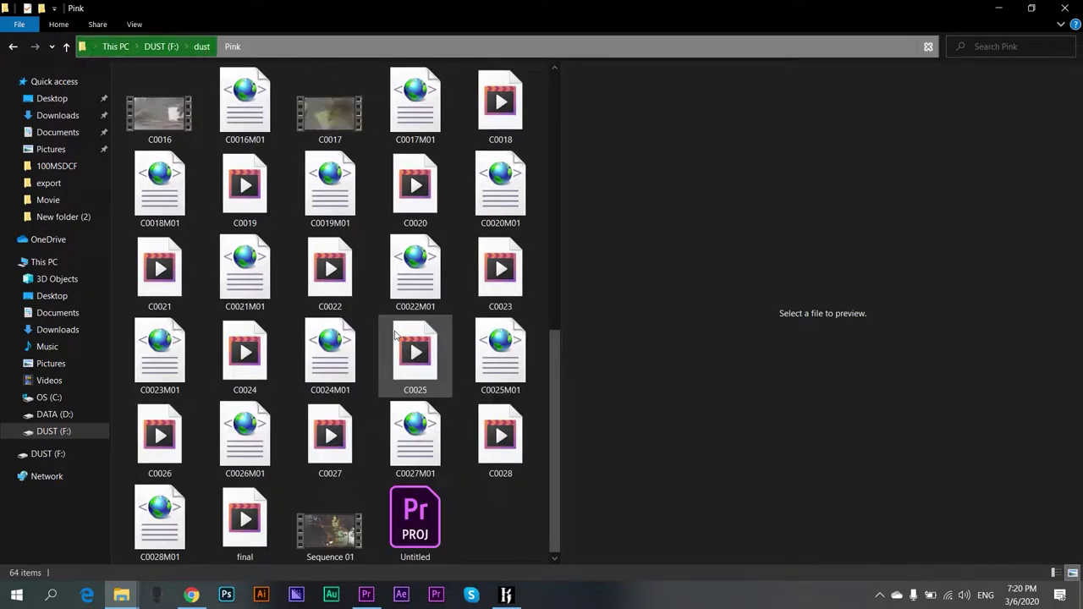
pyautogui.press('BackSpace')
pyautogui.scroll(-2, 395, 335)
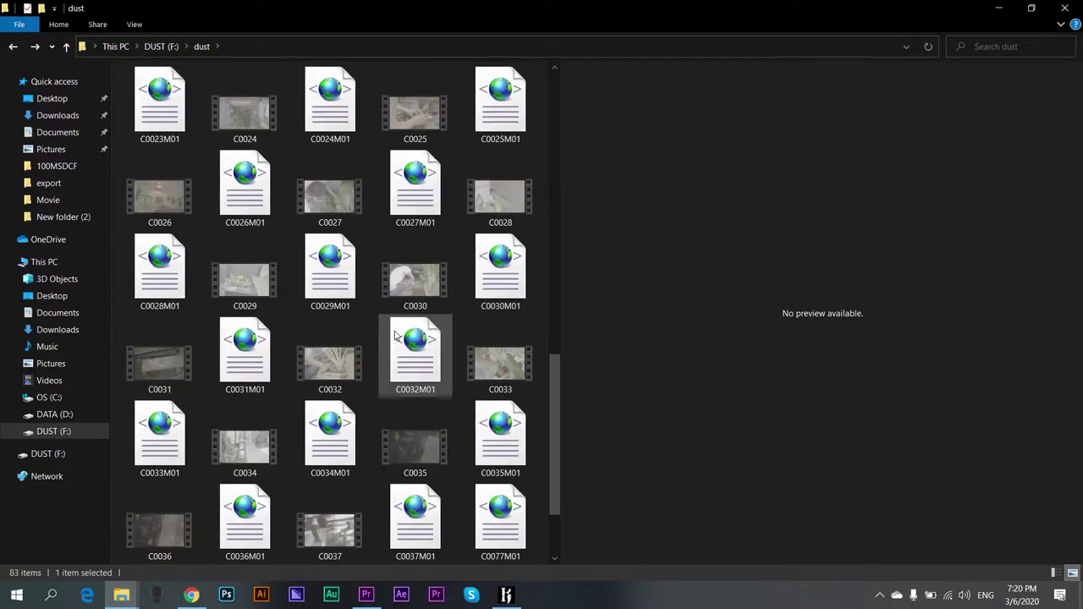
pyautogui.scroll(-9, 395, 335)
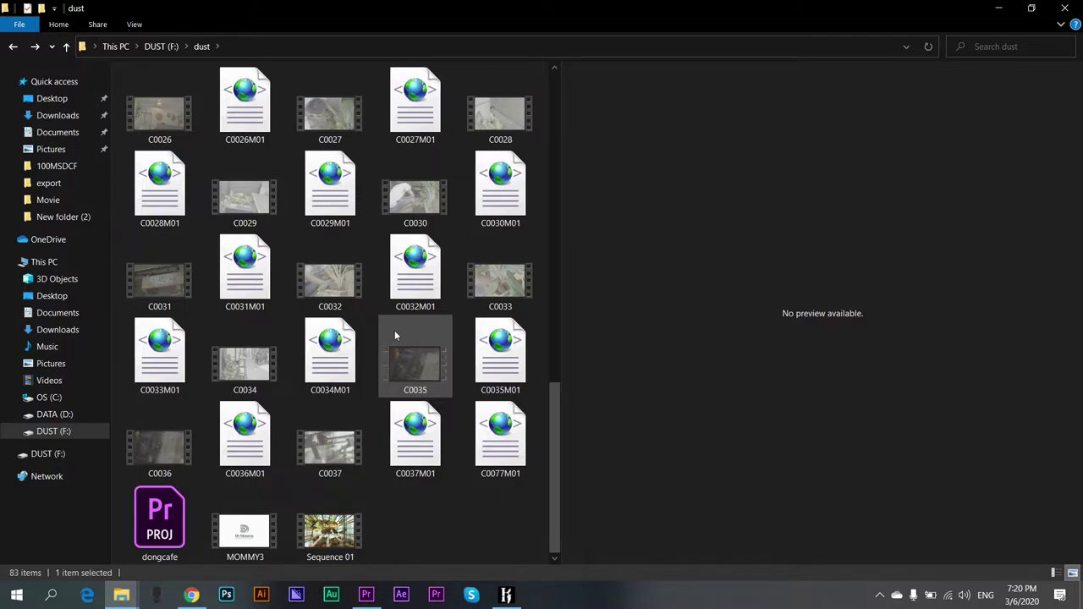
pyautogui.press('BackSpace')
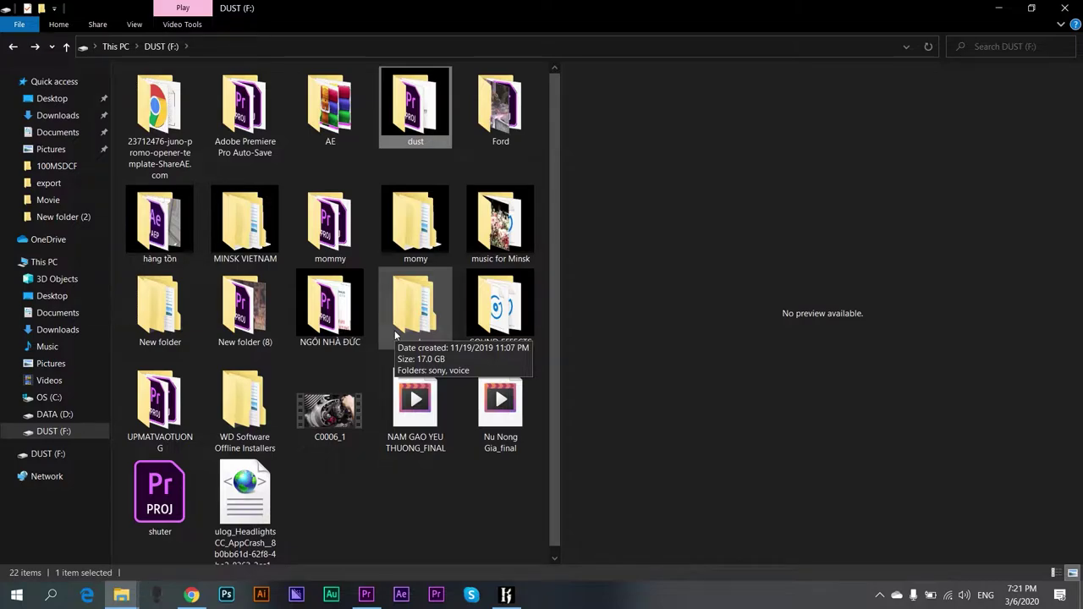
# - Drag Dollar_Dub from the 'music for Minsk' folder into the abc Project panel via the taskbar
pyautogui.doubleClick(507, 203)
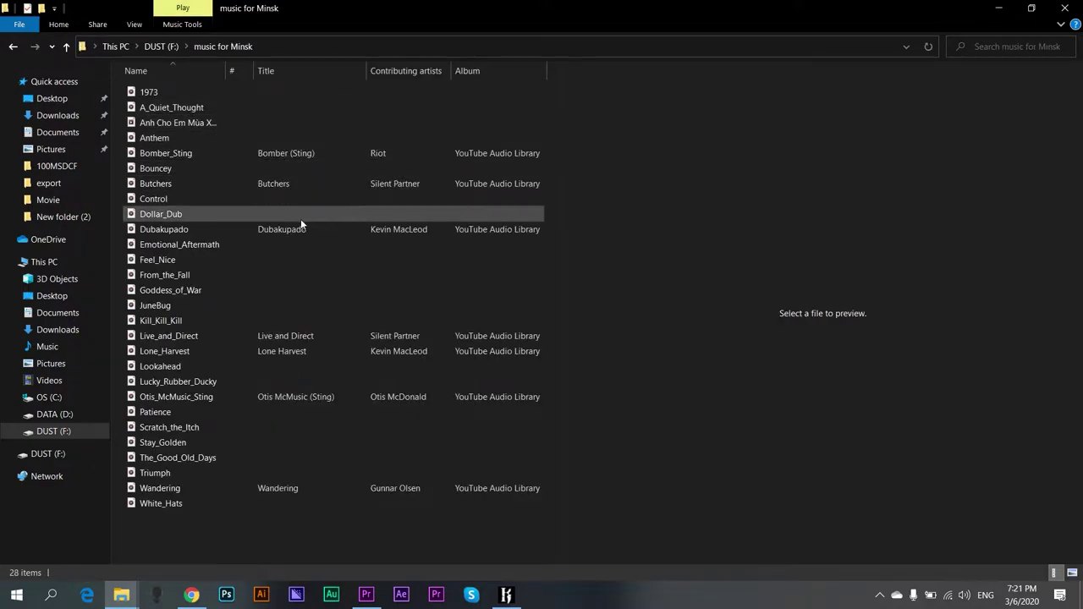
pyautogui.click(232, 219)
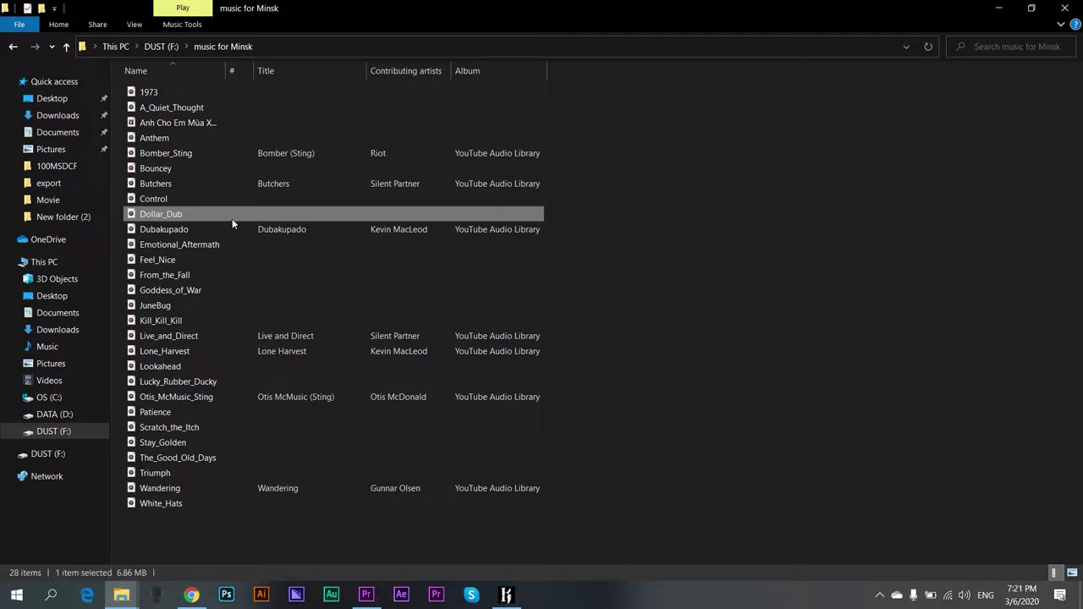
pyautogui.moveTo(220, 217); pyautogui.dragTo(334, 471)
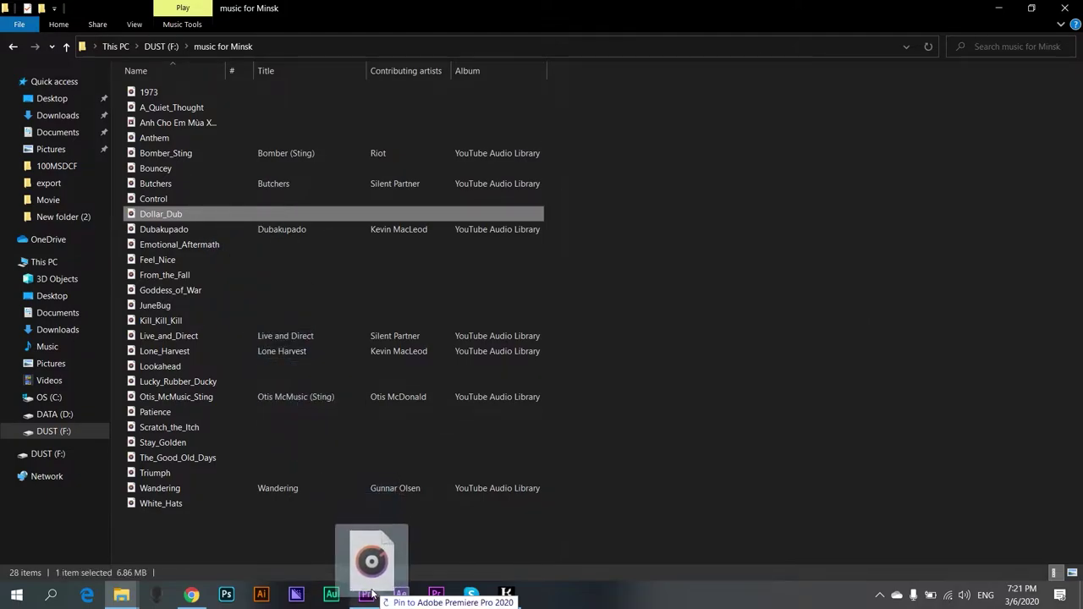
pyautogui.moveTo(334, 471)
pyautogui.mouseDown()
pyautogui.moveTo(372, 594)
pyautogui.moveTo(840, 70)
pyautogui.moveTo(906, 356)
pyautogui.mouseUp()
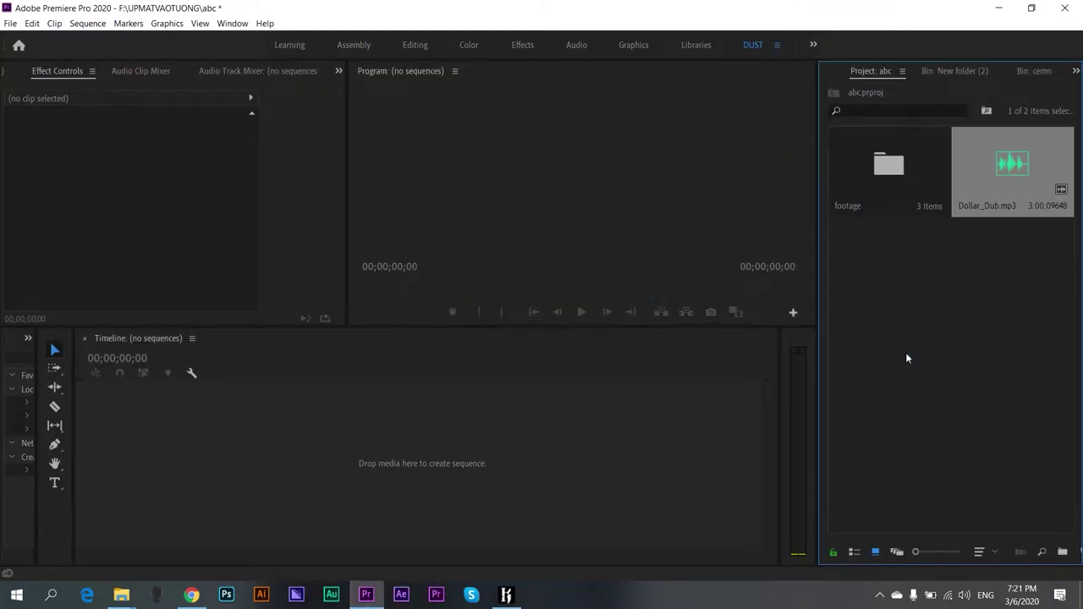
# - Open the footage folder as a bin listing cemn (85 items), New folder (2) and New folder
pyautogui.click(902, 340)
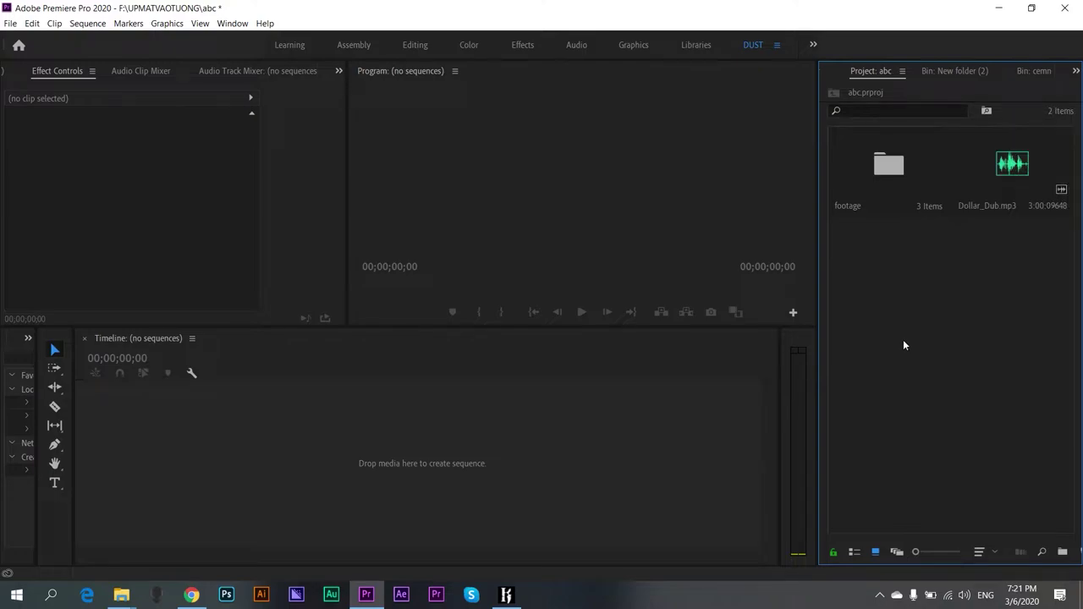
pyautogui.doubleClick(882, 207)
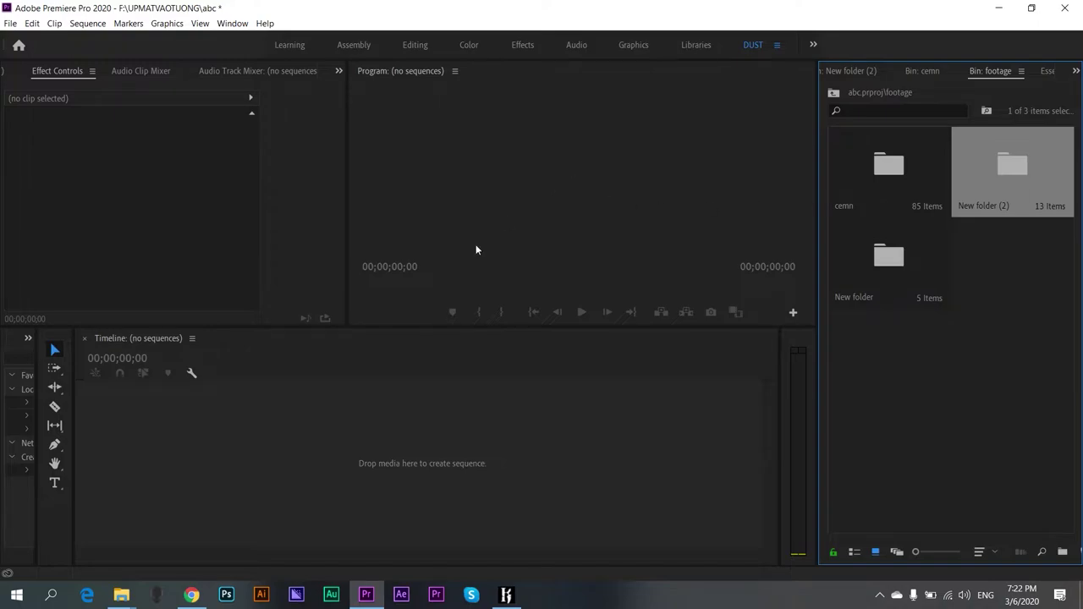
pyautogui.click(157, 462)
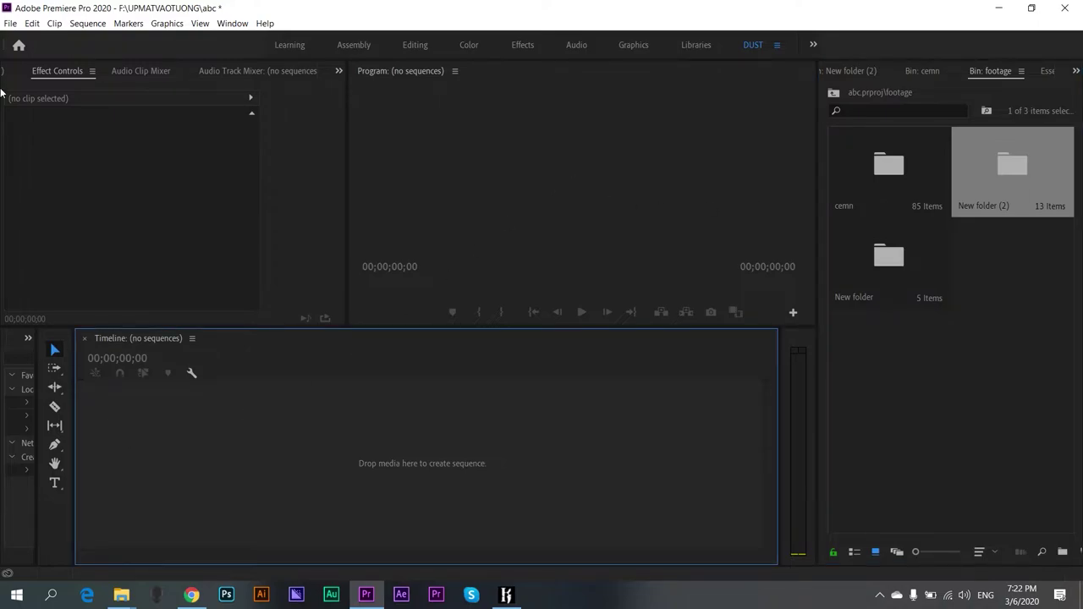
# - Open the File > New menu and close it without creating anything
pyautogui.click(9, 25)
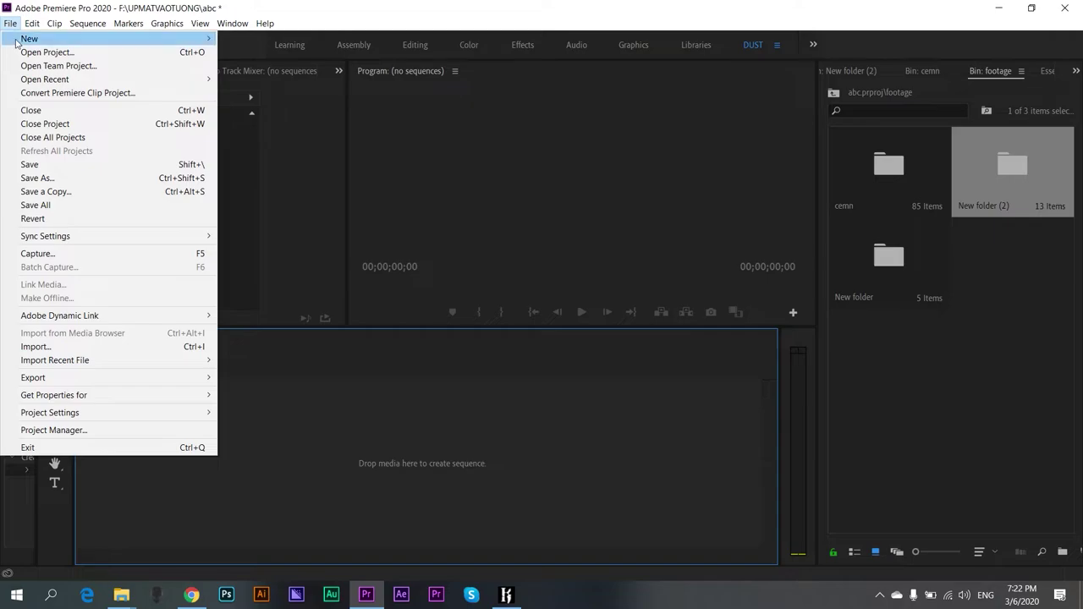
pyautogui.moveTo(33, 38)
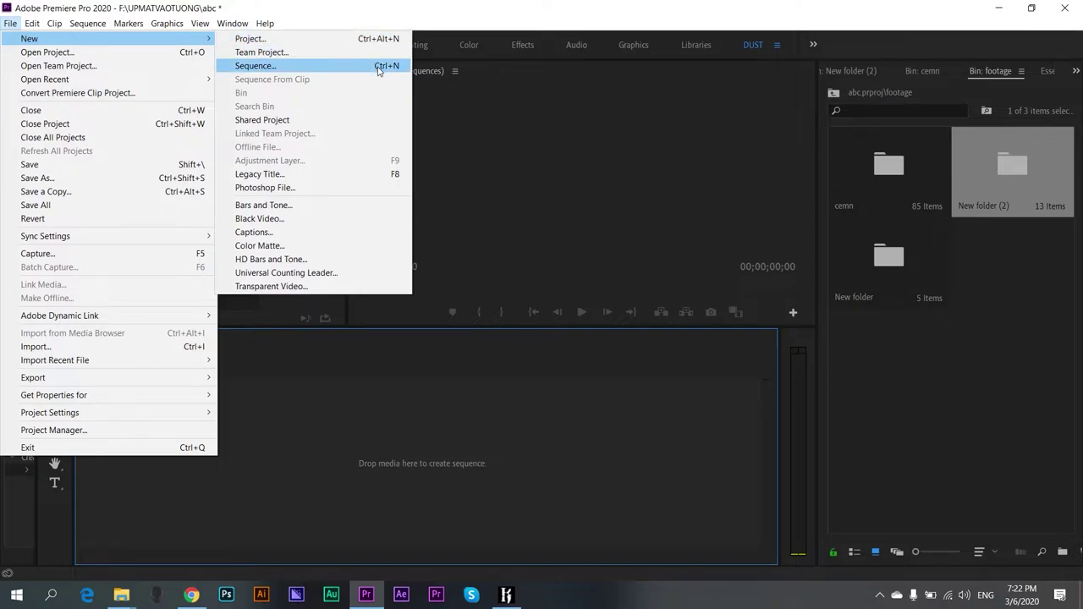
pyautogui.click(952, 465)
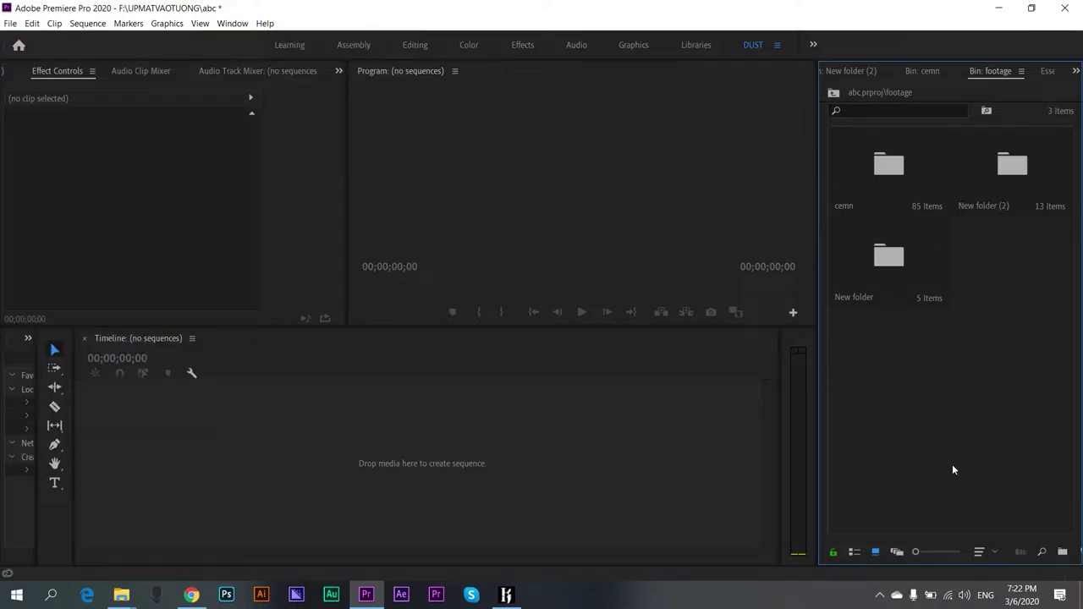
# - Browse the cemn and New folder bins, then show the New folder (2) bin containing C0084.MP4
pyautogui.doubleClick(864, 160)
pyautogui.moveTo(864, 160)
pyautogui.mouseDown()
pyautogui.moveTo(383, 495)
pyautogui.moveTo(868, 161)
pyautogui.mouseUp()
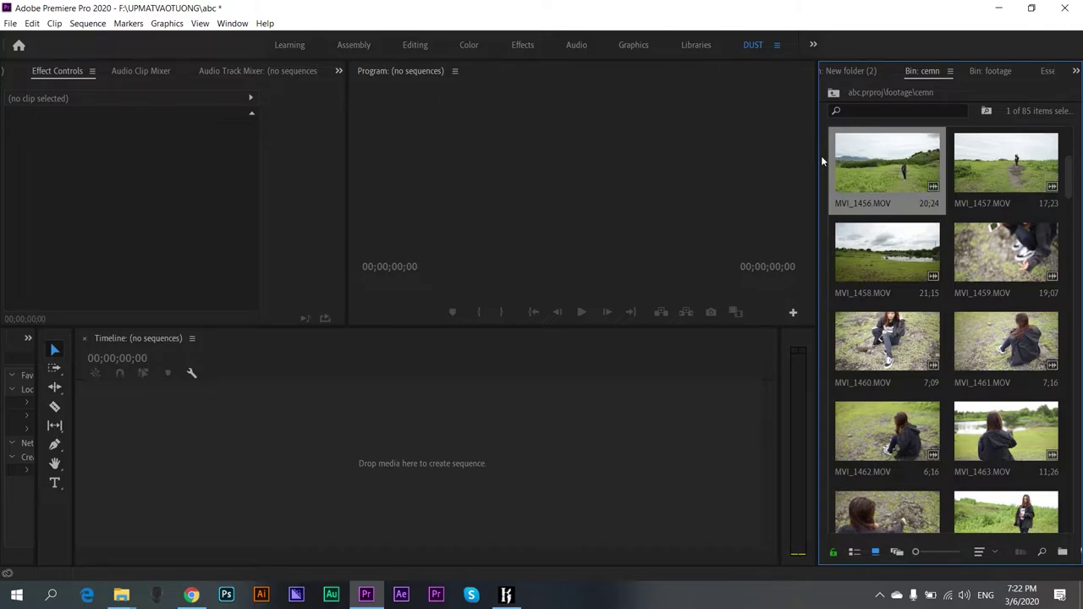
pyautogui.click(973, 75)
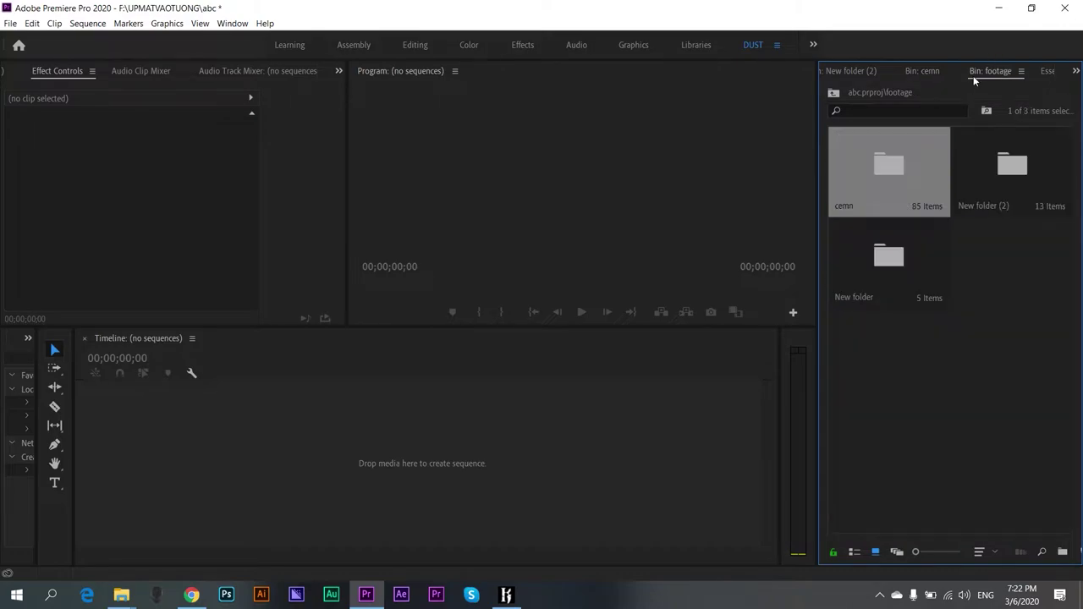
pyautogui.click(1020, 318)
pyautogui.doubleClick(926, 269)
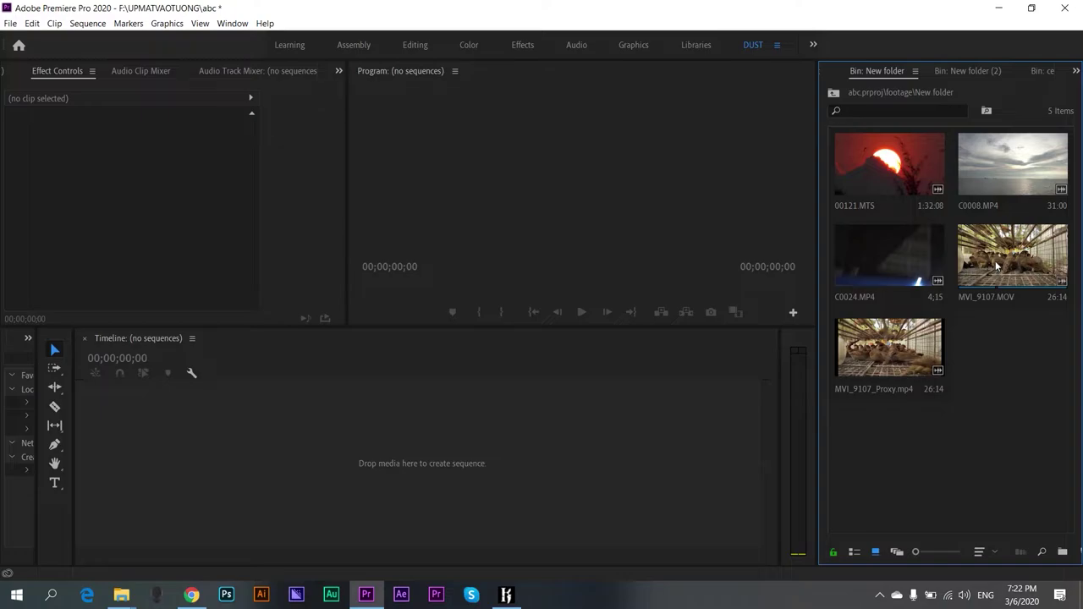
pyautogui.click(969, 71)
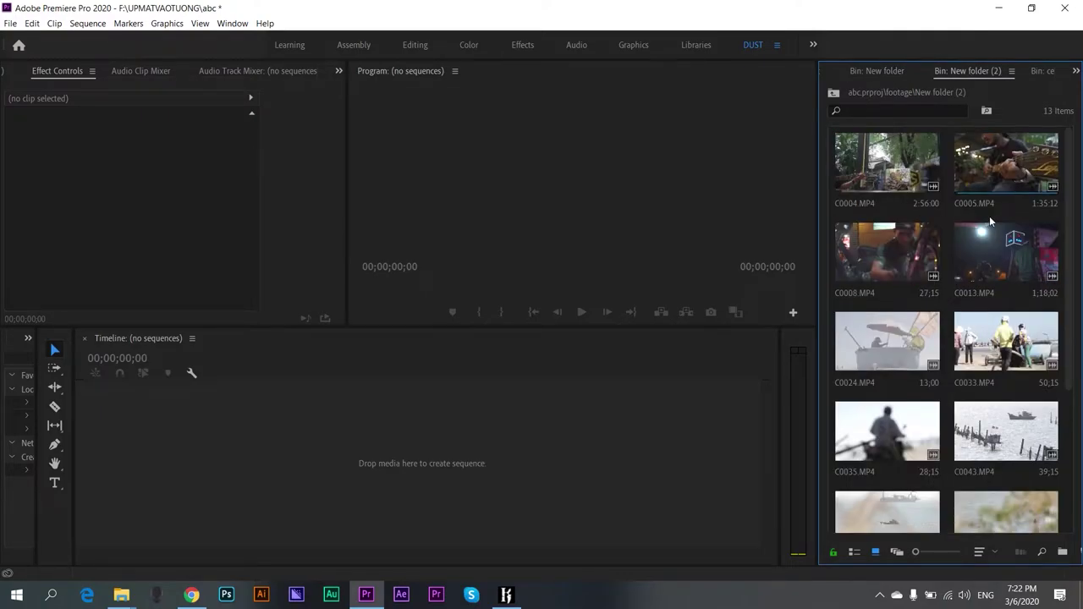
pyautogui.scroll(-5, 989, 215)
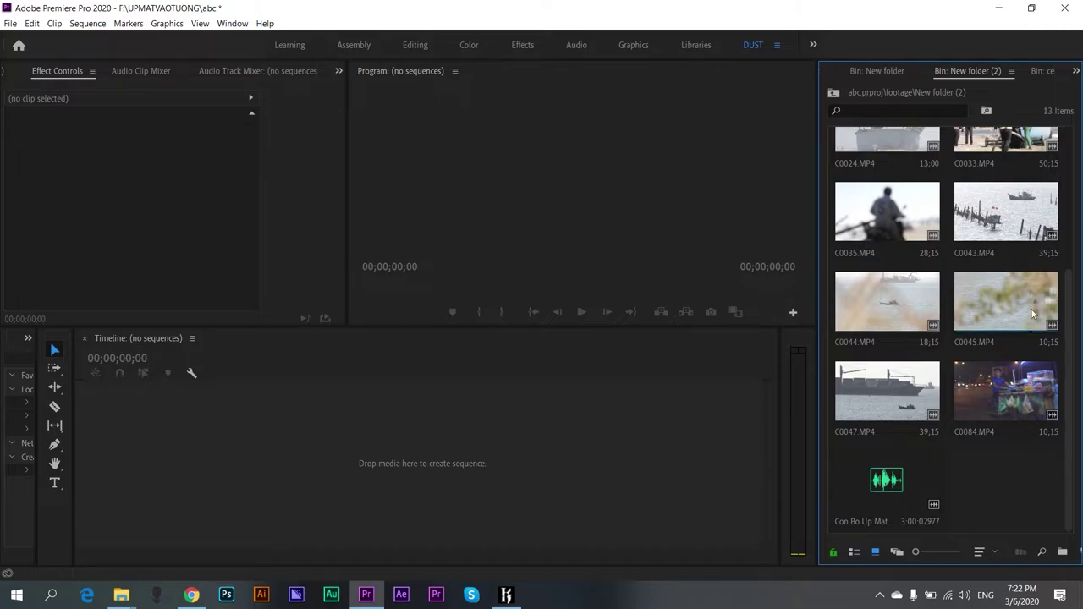
# - Open C0084.MP4, creating a C0084 sequence on V1 and A1, and save the project
pyautogui.doubleClick(1021, 385)
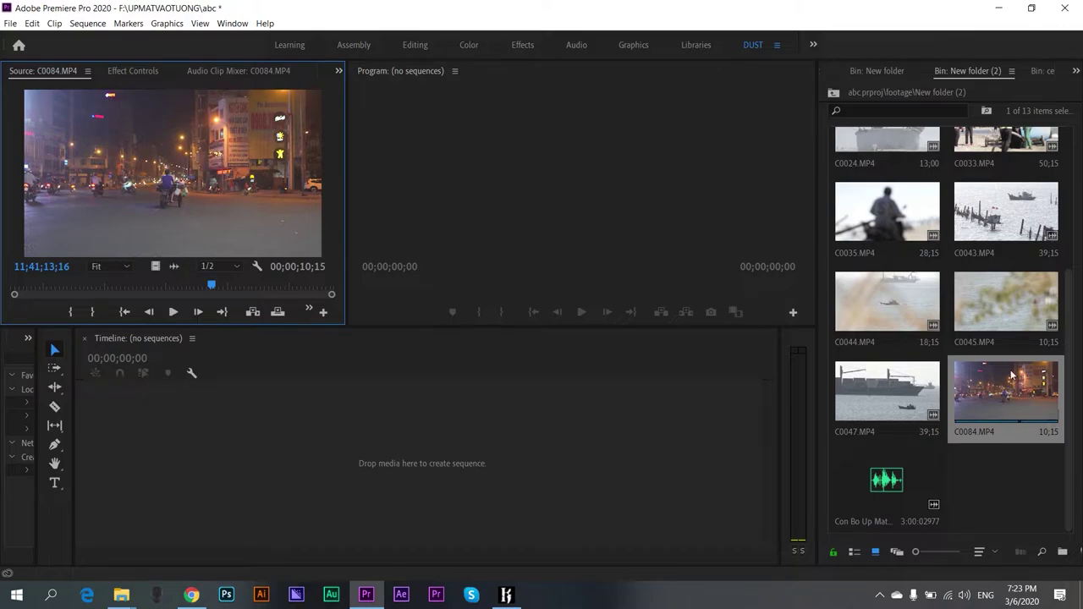
pyautogui.click(10, 24)
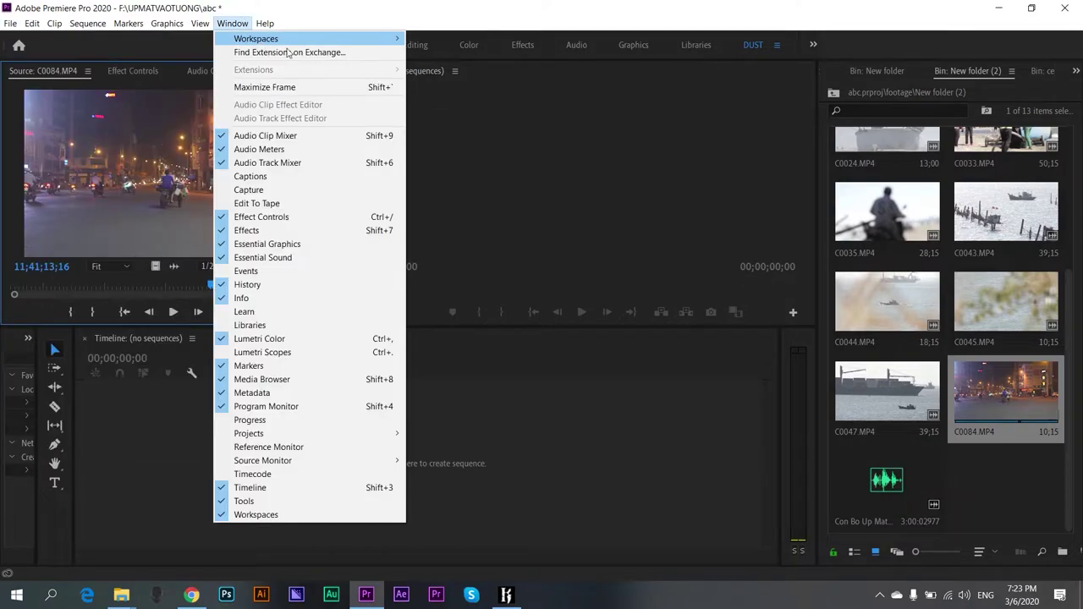
pyautogui.click(648, 174)
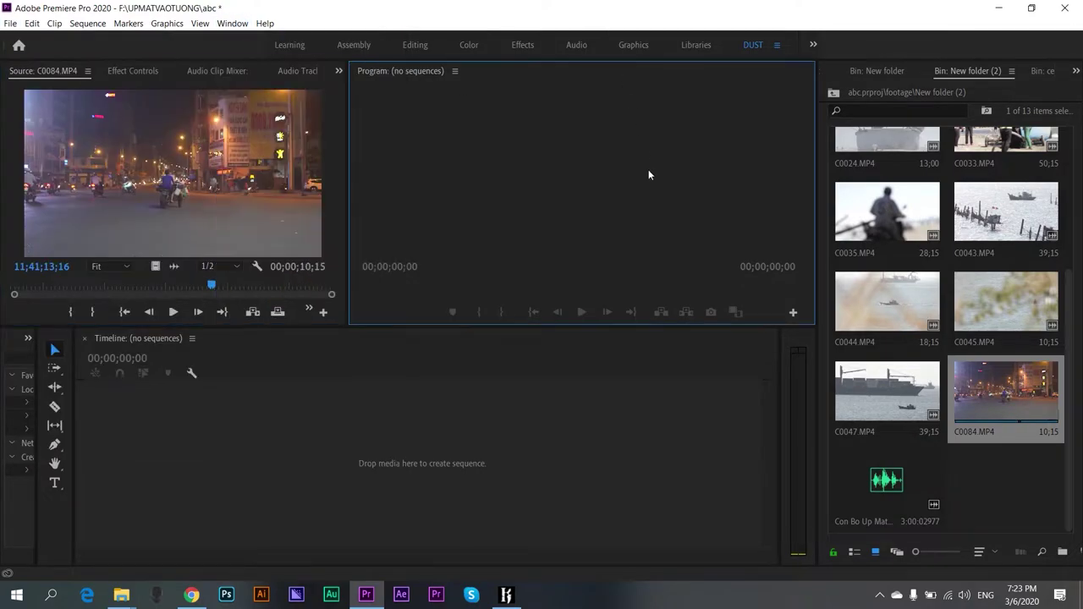
pyautogui.click(1005, 378)
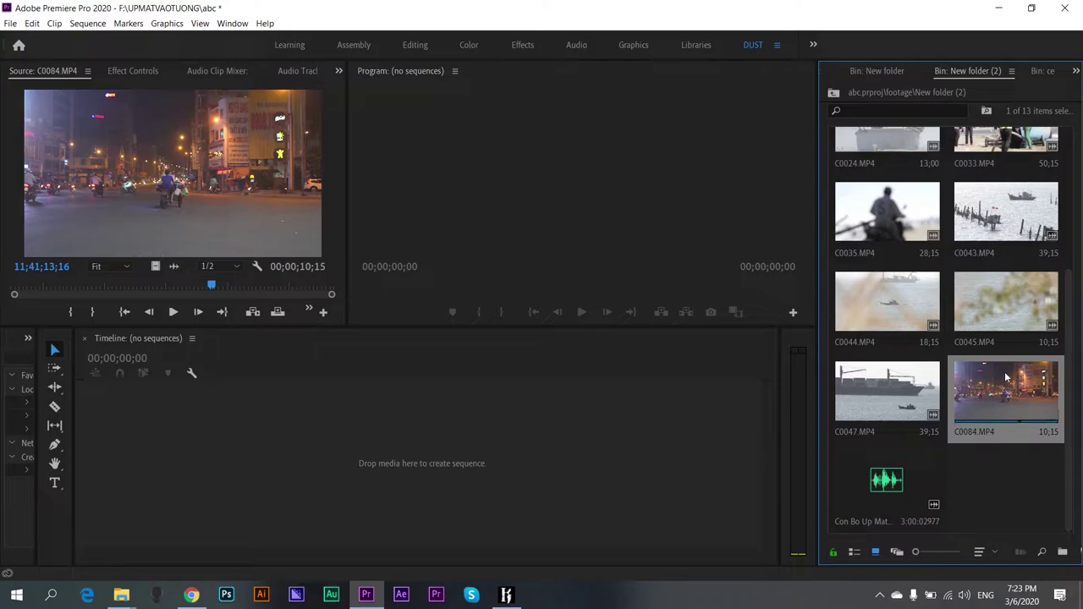
pyautogui.hotkey('ctrl', 's')
# - Drag C0084 onto the timeline, then maximize and restore the timeline panel
pyautogui.moveTo(1006, 377); pyautogui.dragTo(235, 440)
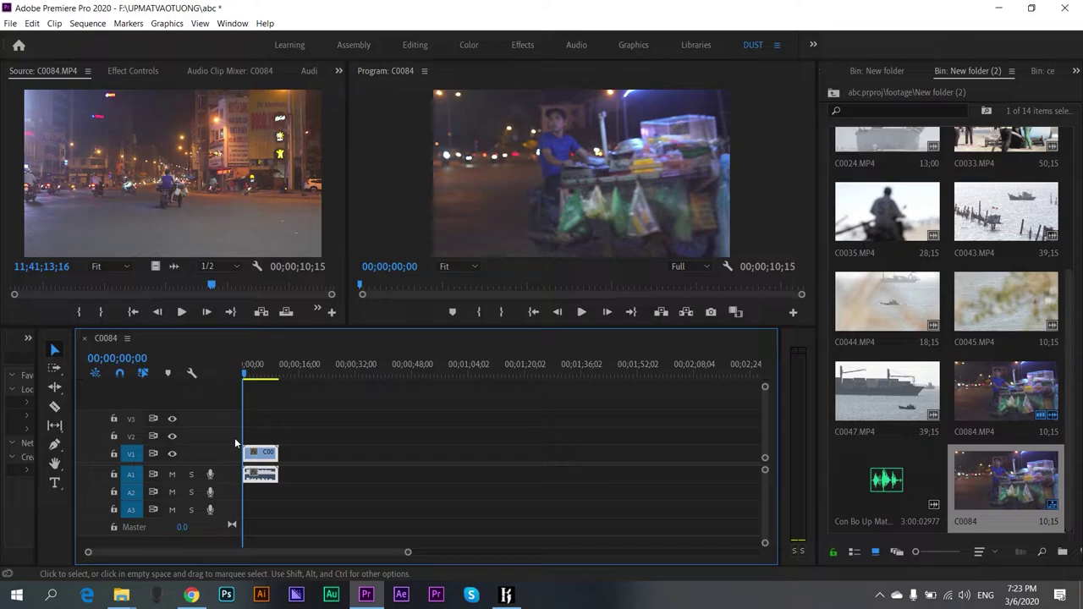
pyautogui.doubleClick(110, 337)
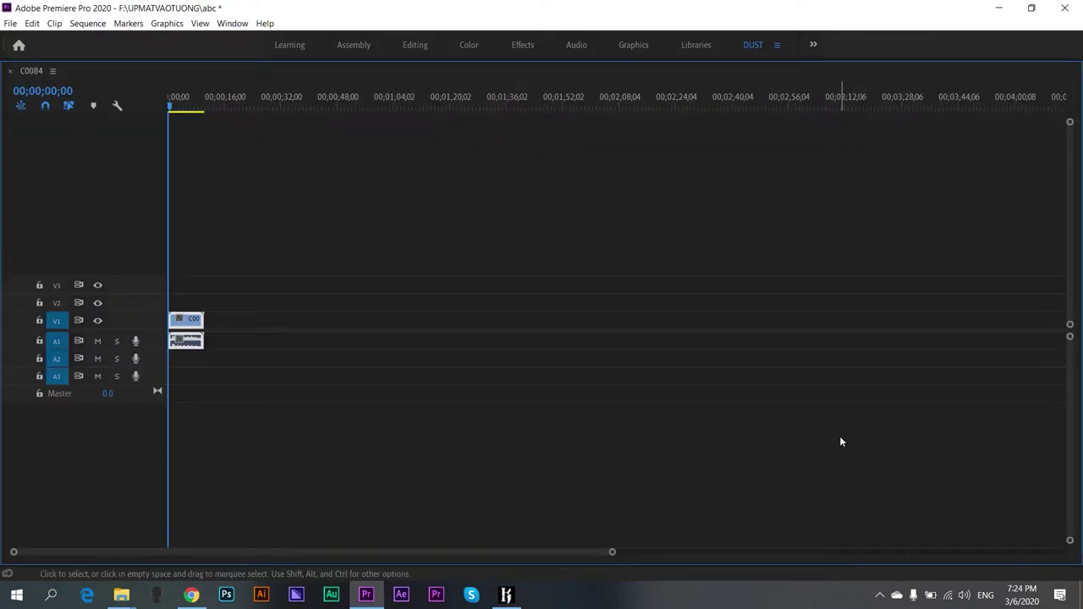
pyautogui.doubleClick(32, 71)
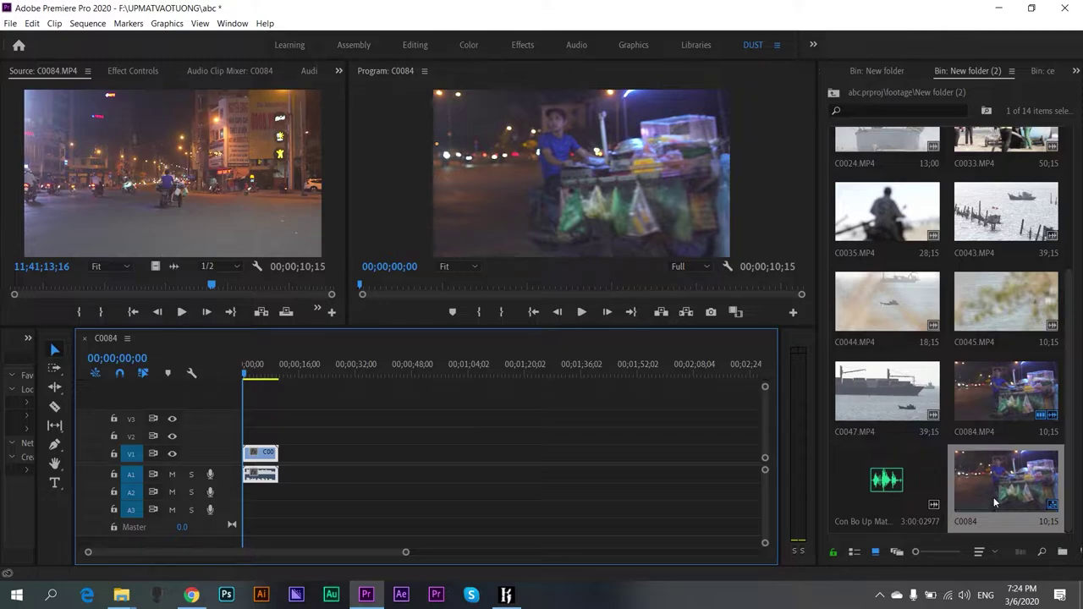
# - Rename the C0084 sequence in the bin to 'abc'
pyautogui.click(967, 527)
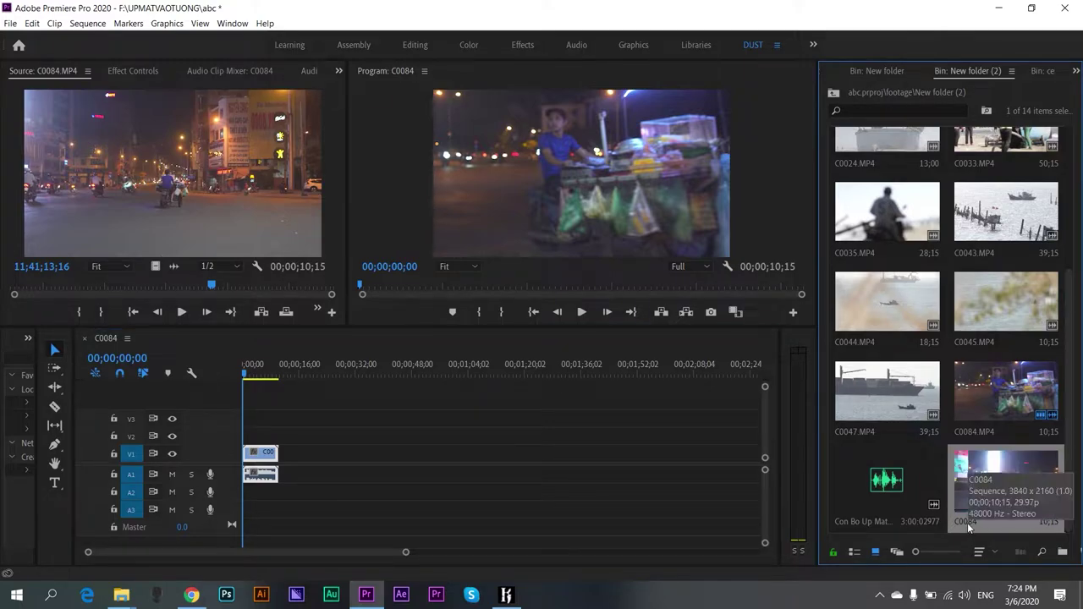
pyautogui.click(968, 522)
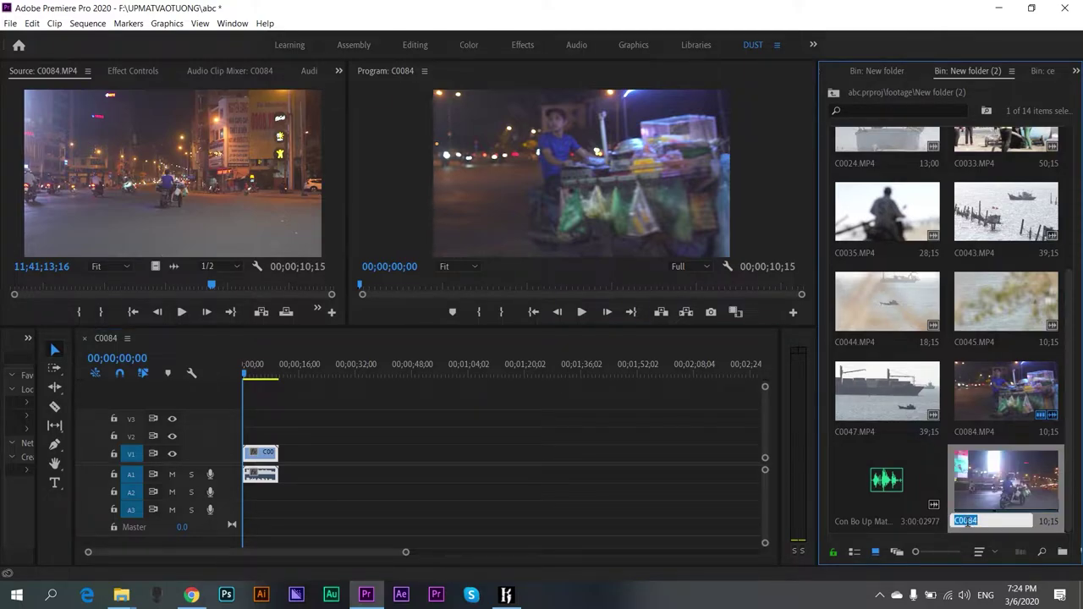
pyautogui.write('abc')
pyautogui.press('Tab')
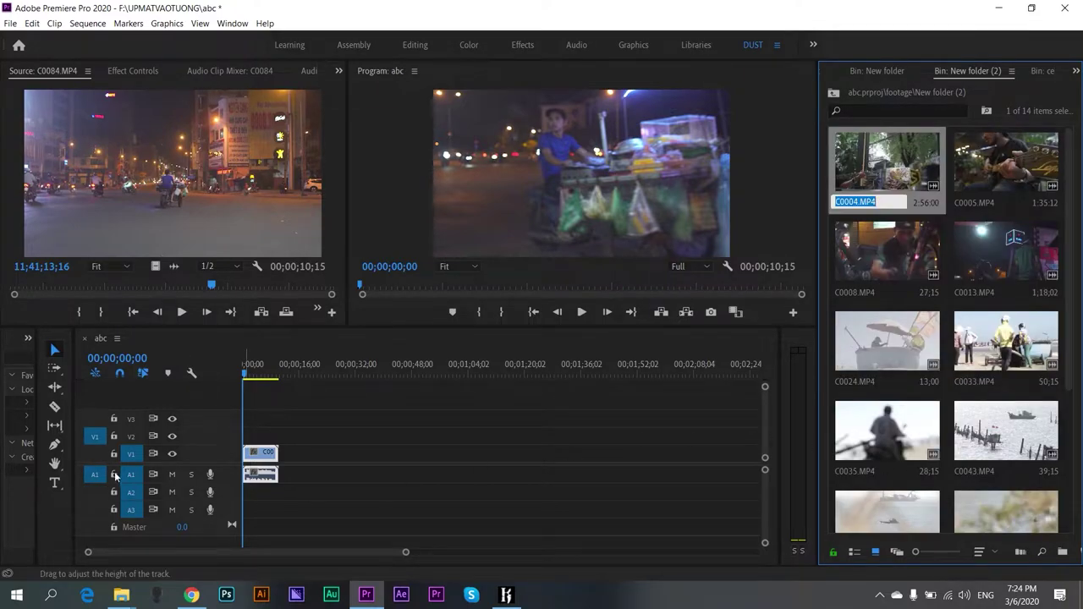
# - Load clip C0005.MP4 from the bin into the Source monitor
pyautogui.click(100, 341)
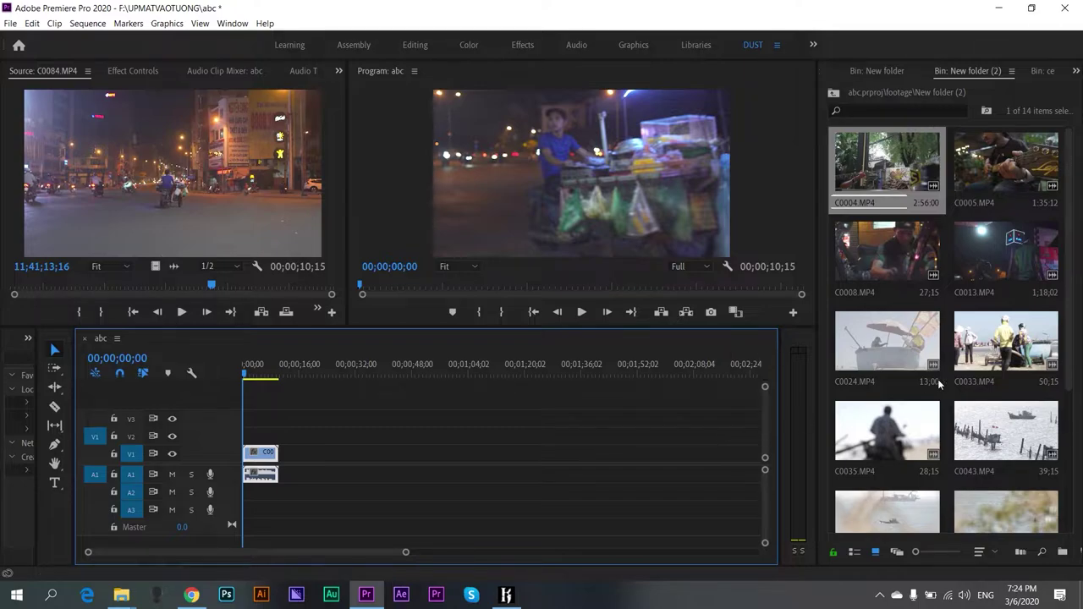
pyautogui.click(105, 161)
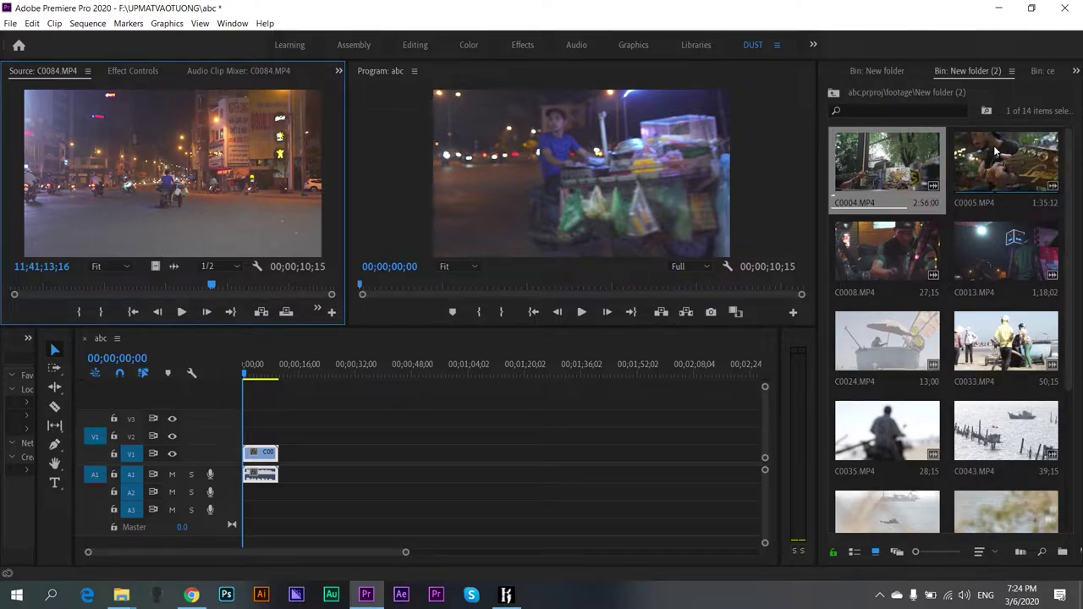
pyautogui.click(670, 174)
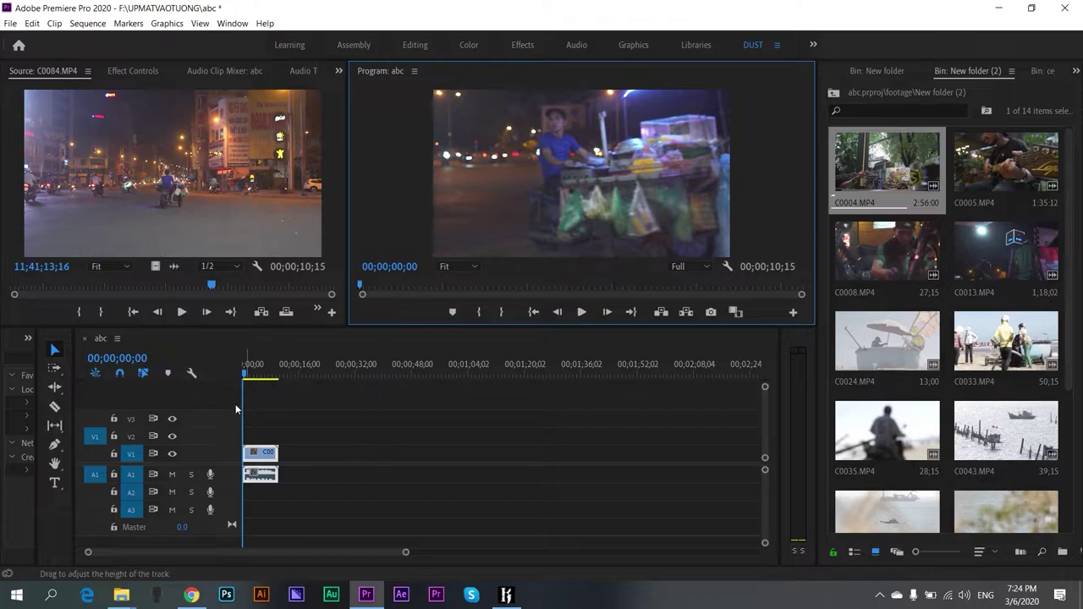
pyautogui.click(1016, 245)
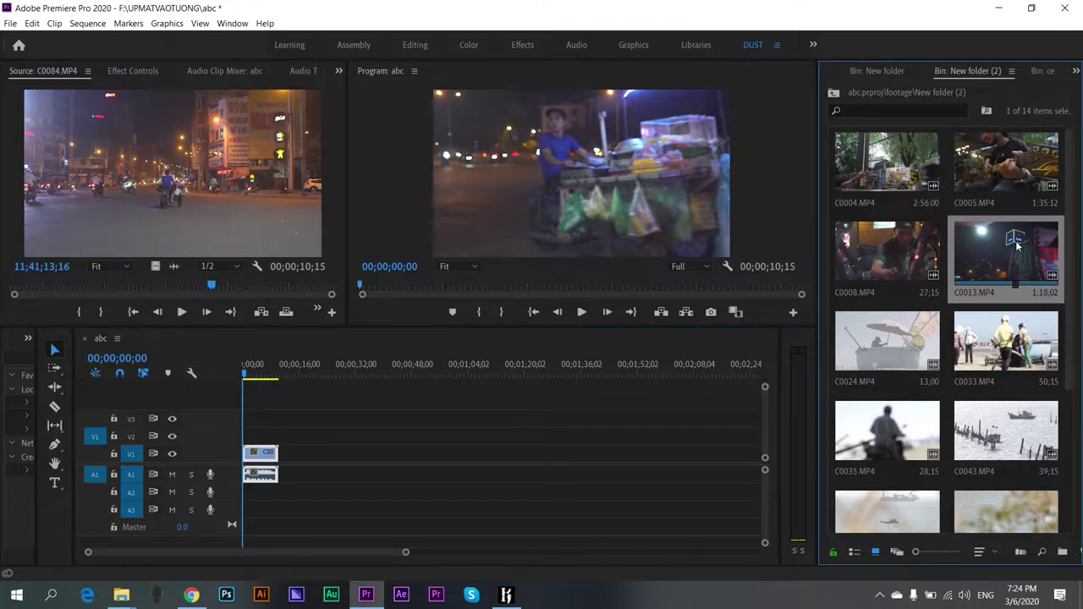
pyautogui.click(992, 169)
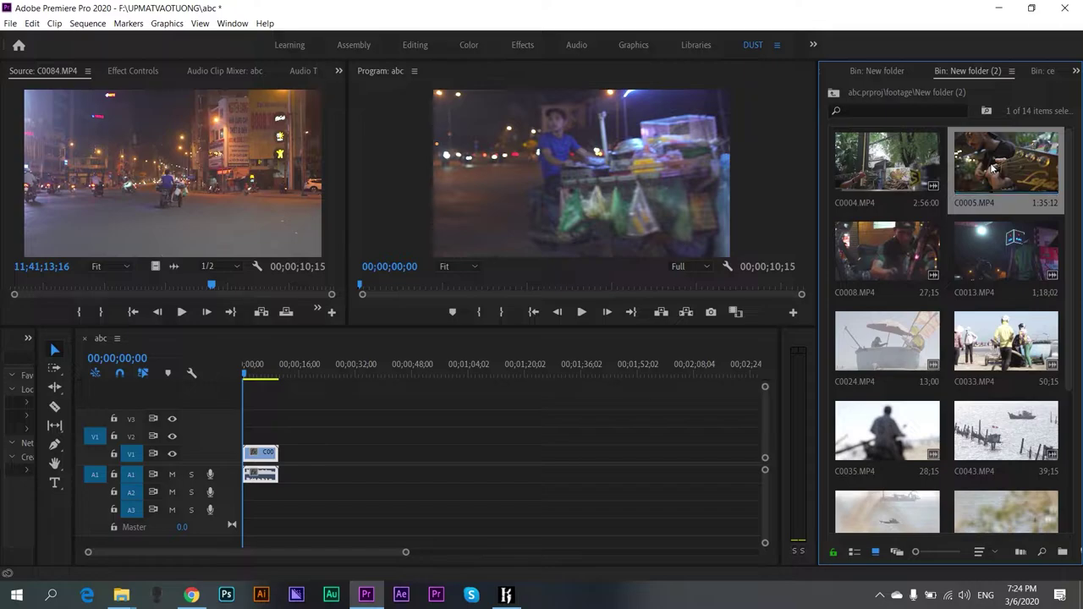
pyautogui.doubleClick(992, 169)
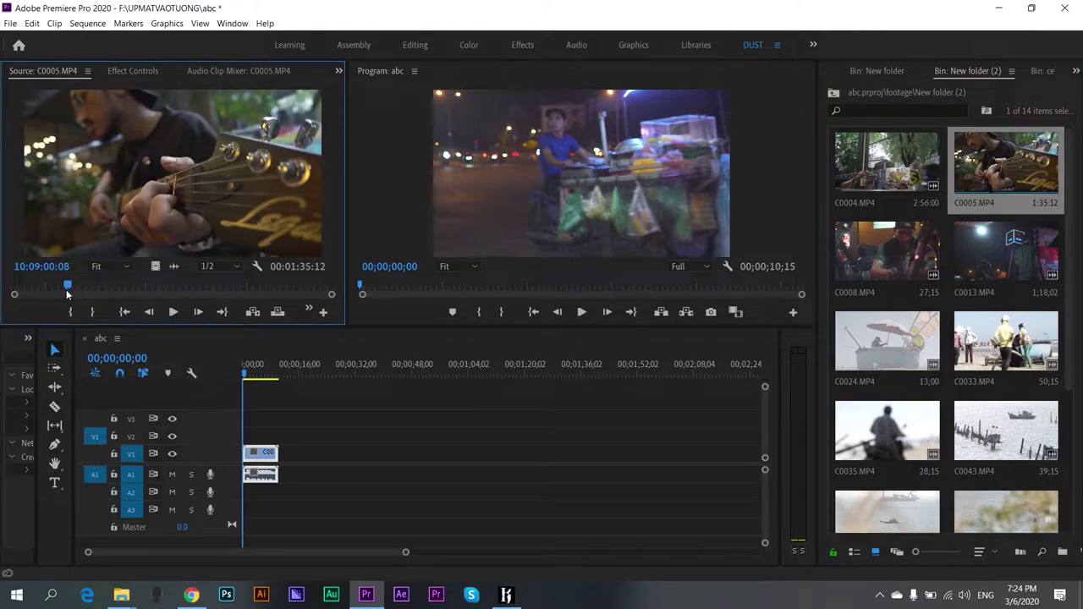
# - Mark C0005's In at 10:09:24:19 and Out at 10:09:37:13, a 00:00:12:19 range
pyautogui.press('i')
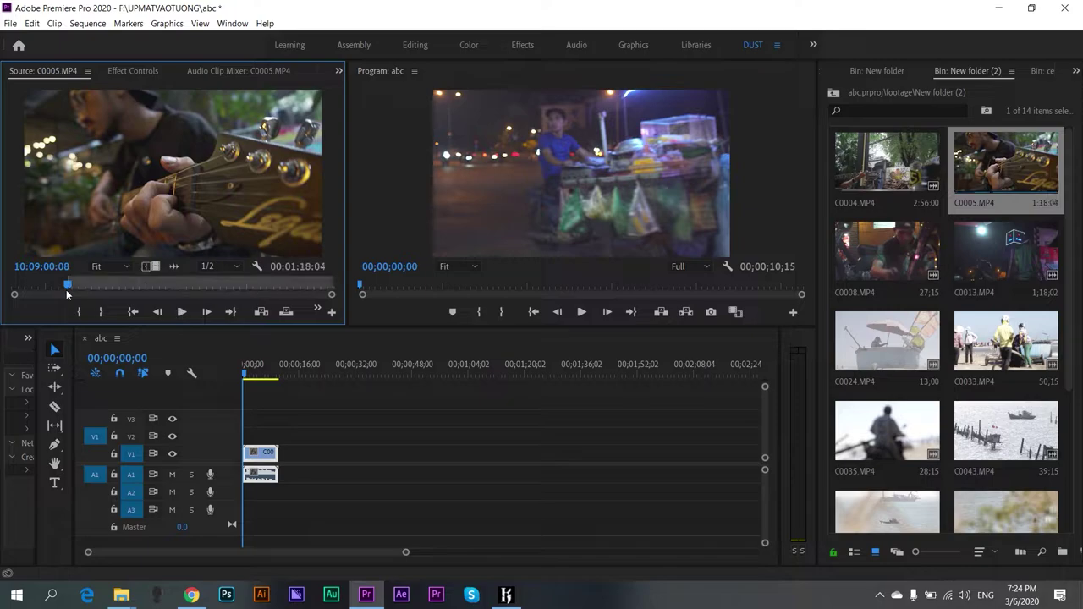
pyautogui.moveTo(66, 289); pyautogui.dragTo(186, 285)
pyautogui.press('o')
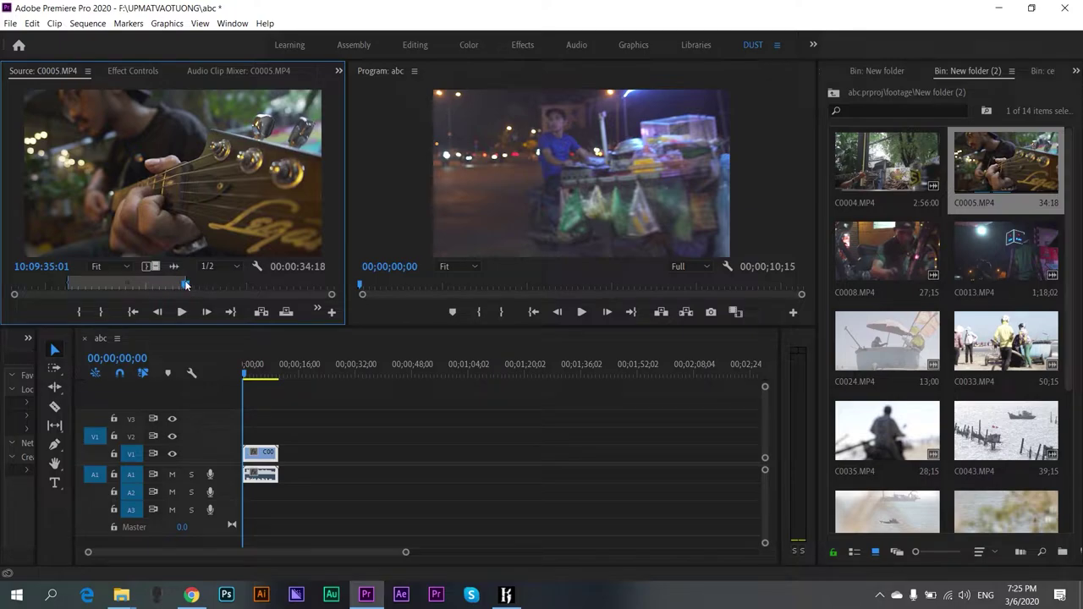
pyautogui.click(151, 285)
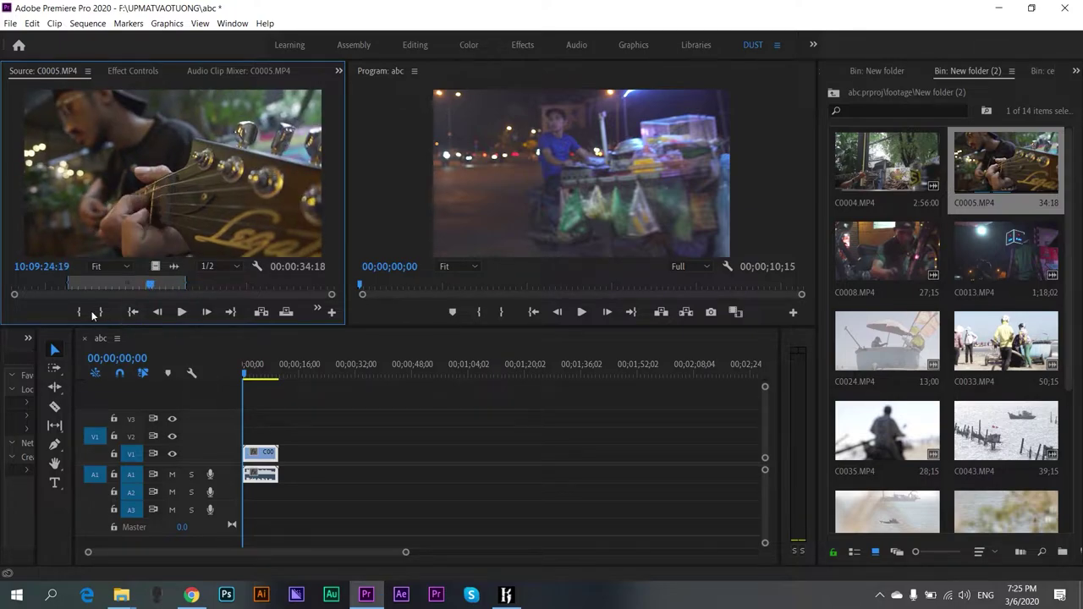
pyautogui.click(77, 313)
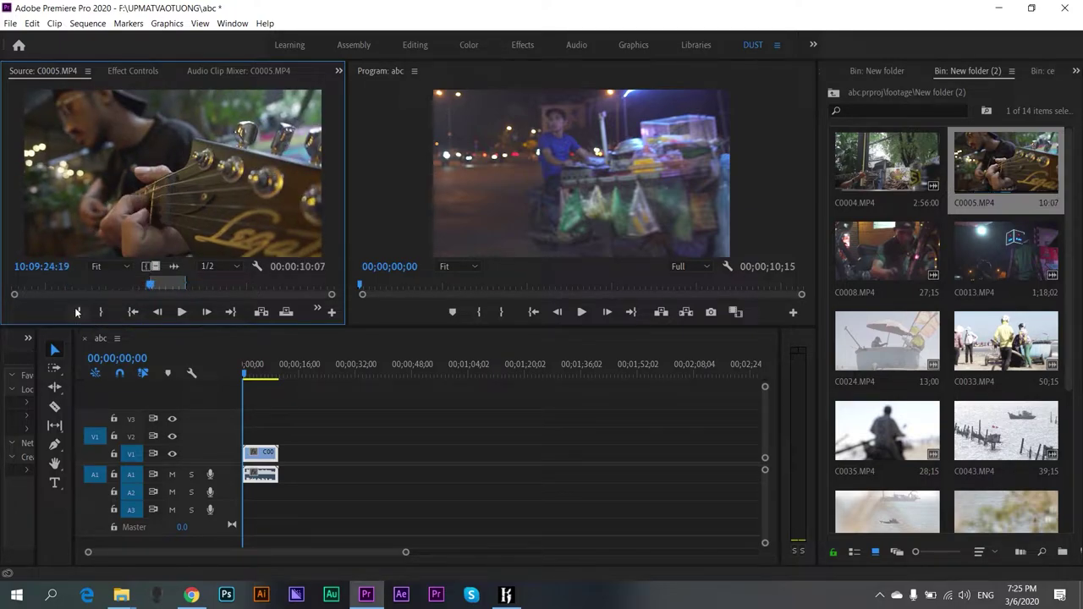
pyautogui.hotkey('shift', 'o')
pyautogui.click(104, 316)
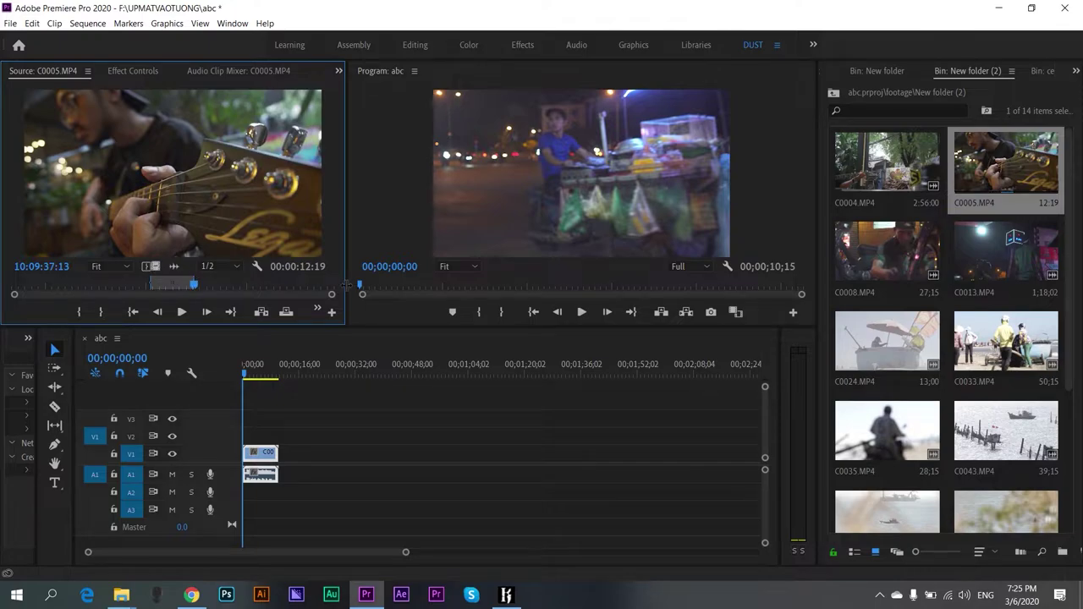
# - Widen the Source monitor and try dragging the marked C0005 range into the sequence
pyautogui.moveTo(347, 285); pyautogui.dragTo(445, 290)
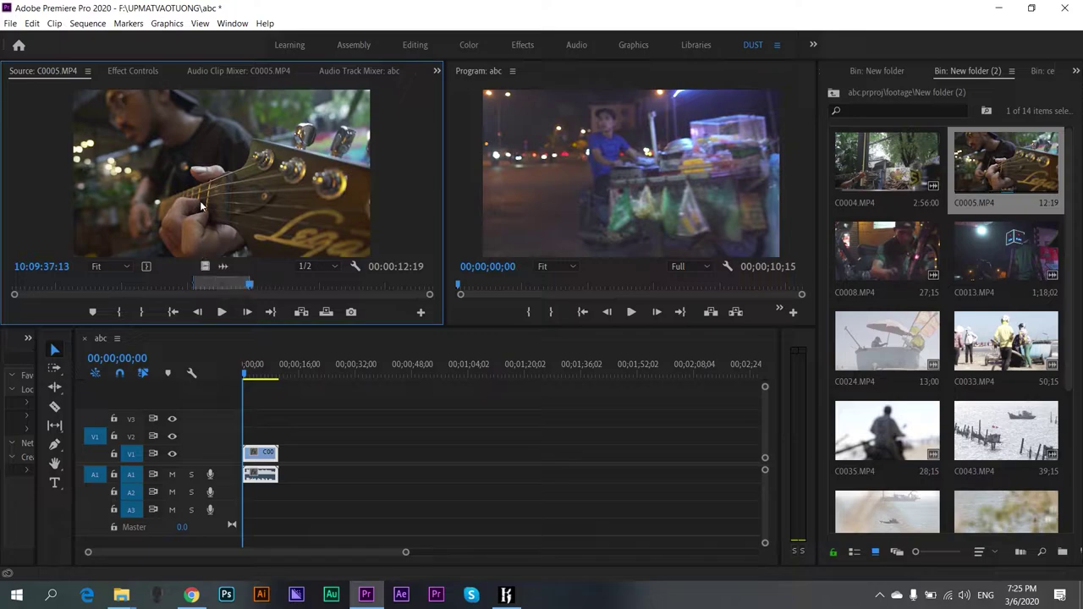
pyautogui.moveTo(201, 205)
pyautogui.mouseDown()
pyautogui.moveTo(274, 430)
pyautogui.moveTo(250, 306)
pyautogui.mouseUp()
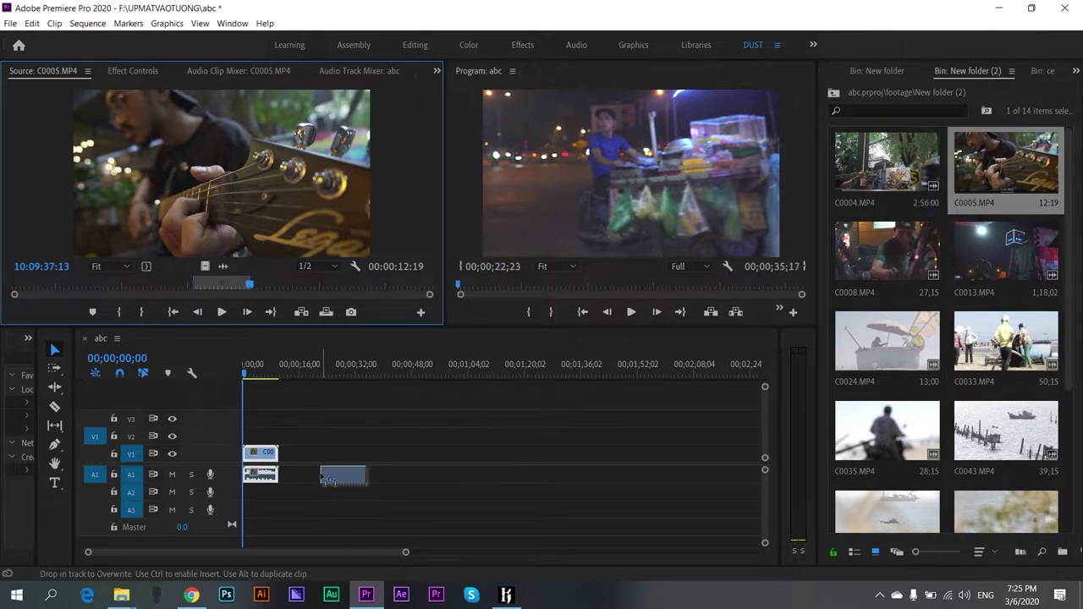
pyautogui.moveTo(250, 307)
pyautogui.mouseDown()
pyautogui.moveTo(323, 475)
pyautogui.moveTo(252, 236)
pyautogui.mouseUp()
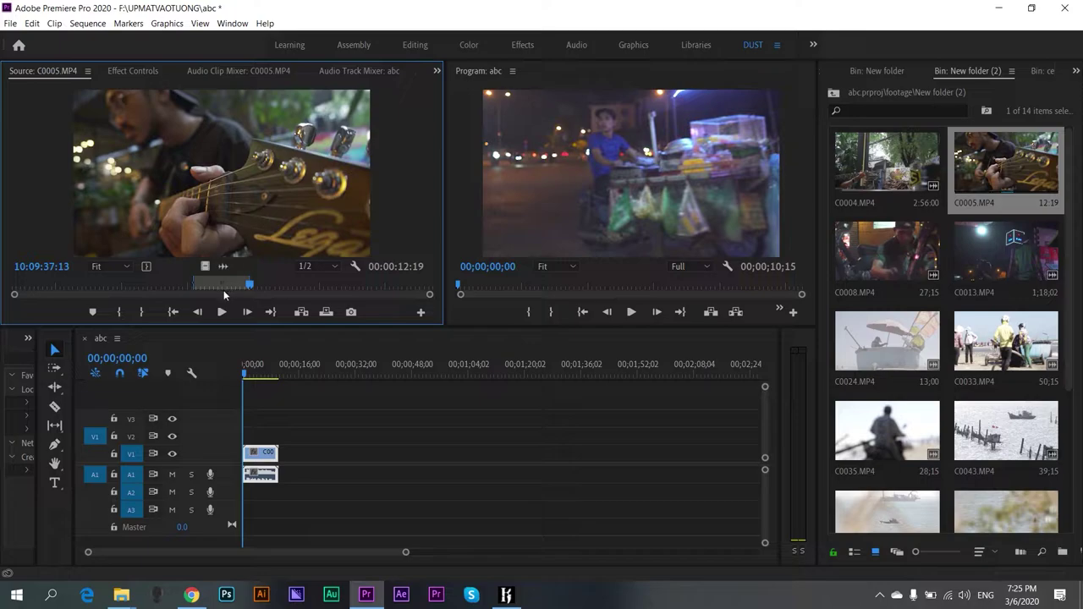
# - Add C0005's video onto V4, then delete it and select the C0084 clip
pyautogui.moveTo(205, 266); pyautogui.dragTo(250, 412)
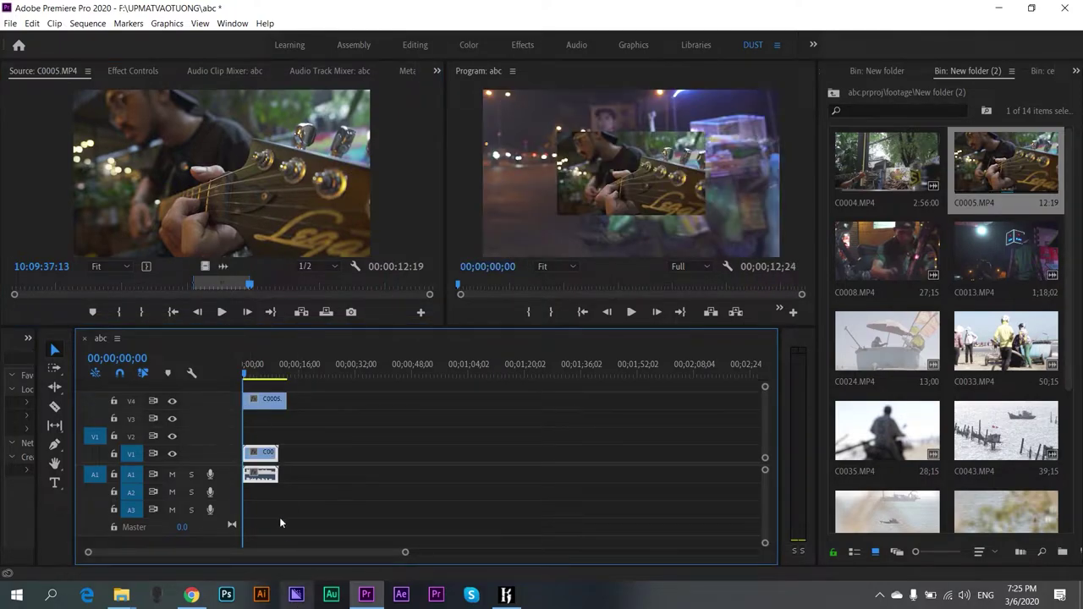
pyautogui.click(273, 405)
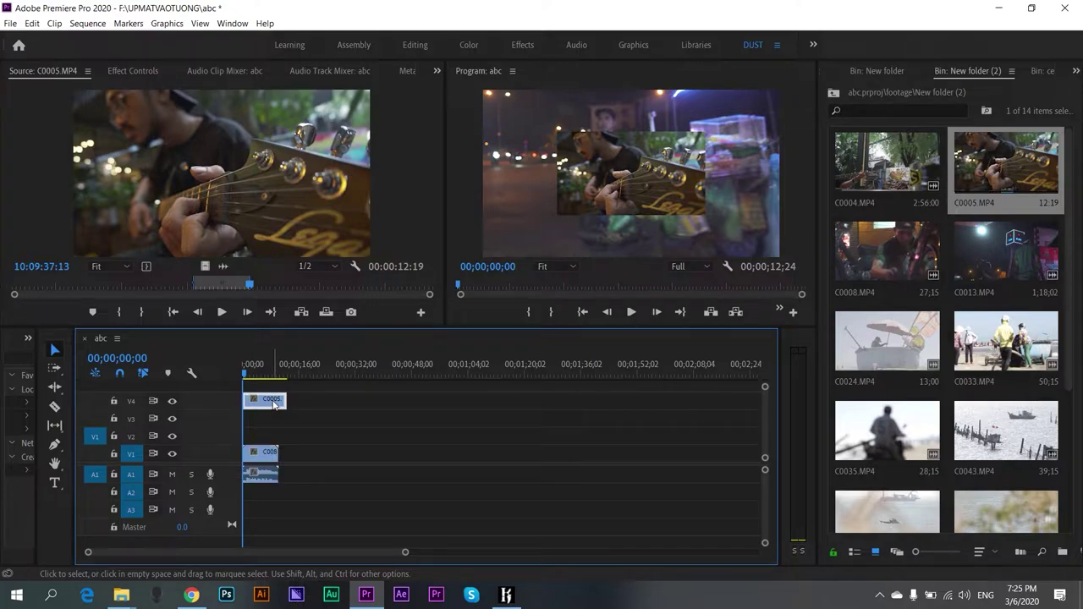
pyautogui.press('Delete')
pyautogui.click(266, 479)
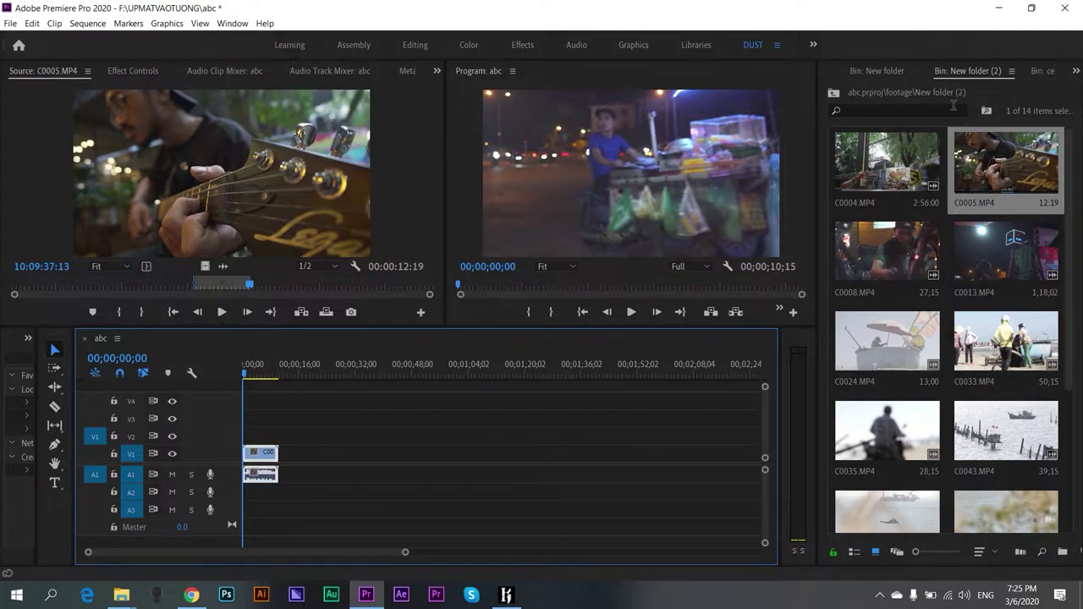
# - Load Dollar_Dub.mp3 from the abc project into the Source monitor
pyautogui.click(871, 71)
pyautogui.hotkey('shift', '7')
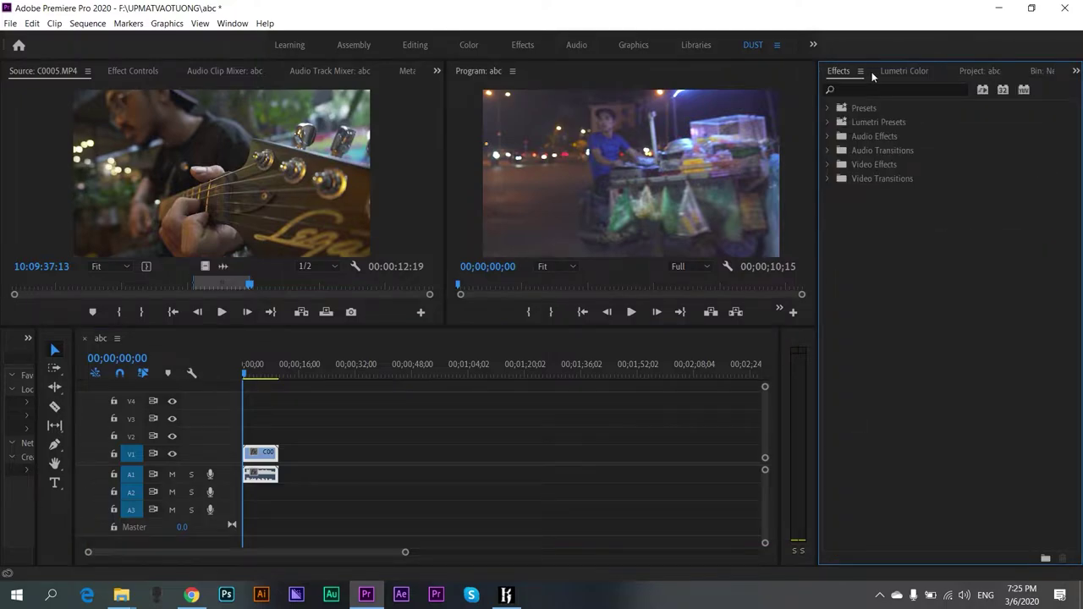
pyautogui.click(922, 75)
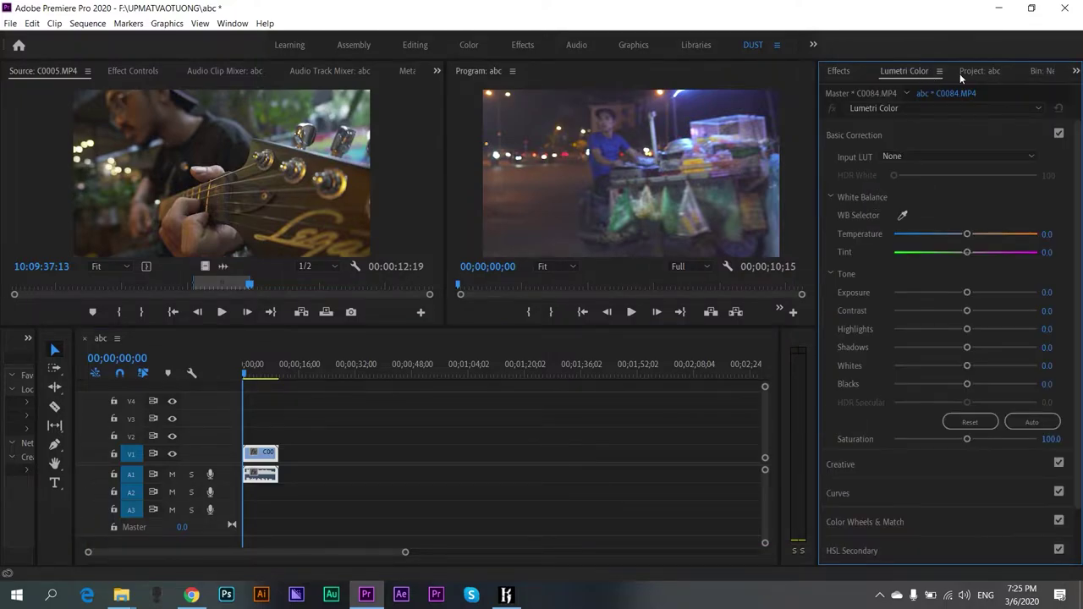
pyautogui.click(965, 72)
pyautogui.click(998, 172)
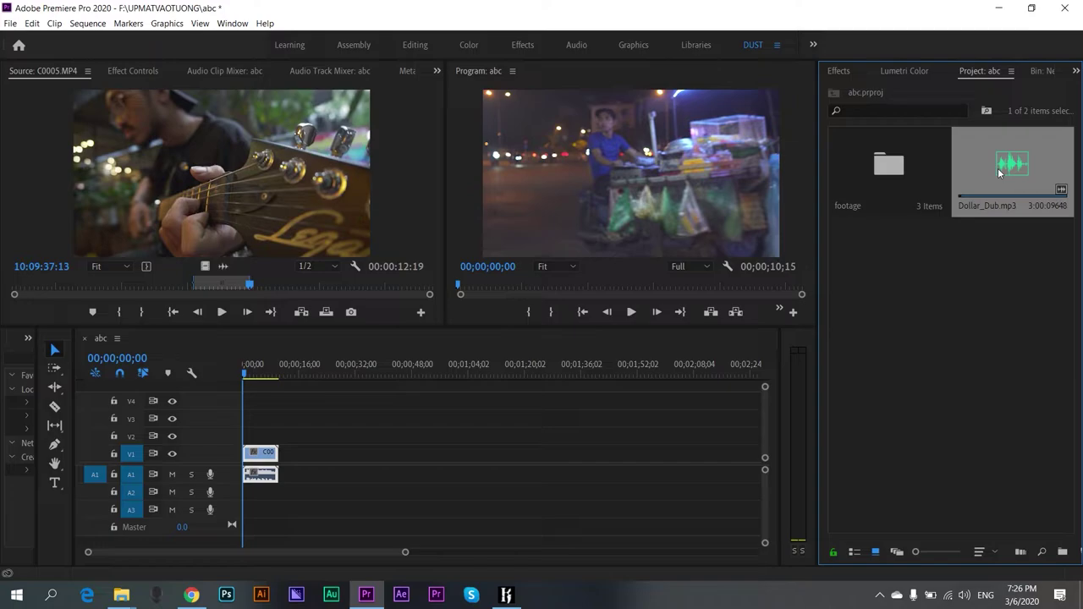
pyautogui.doubleClick(998, 173)
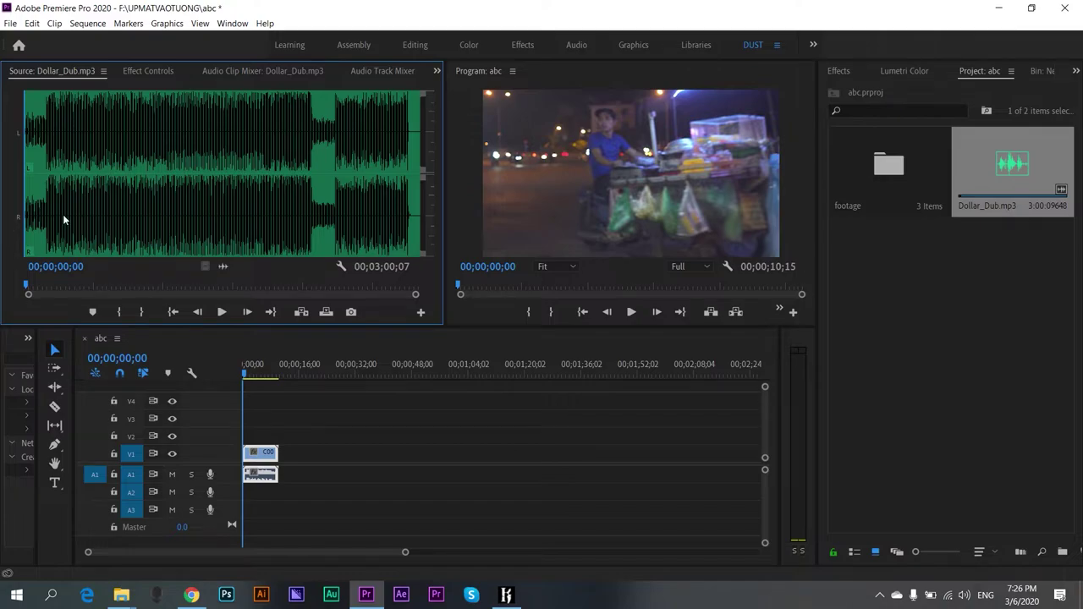
# - Zoom around the Dollar_Dub waveform, then bring the playhead back to the start
pyautogui.click(110, 202)
pyautogui.click(337, 201)
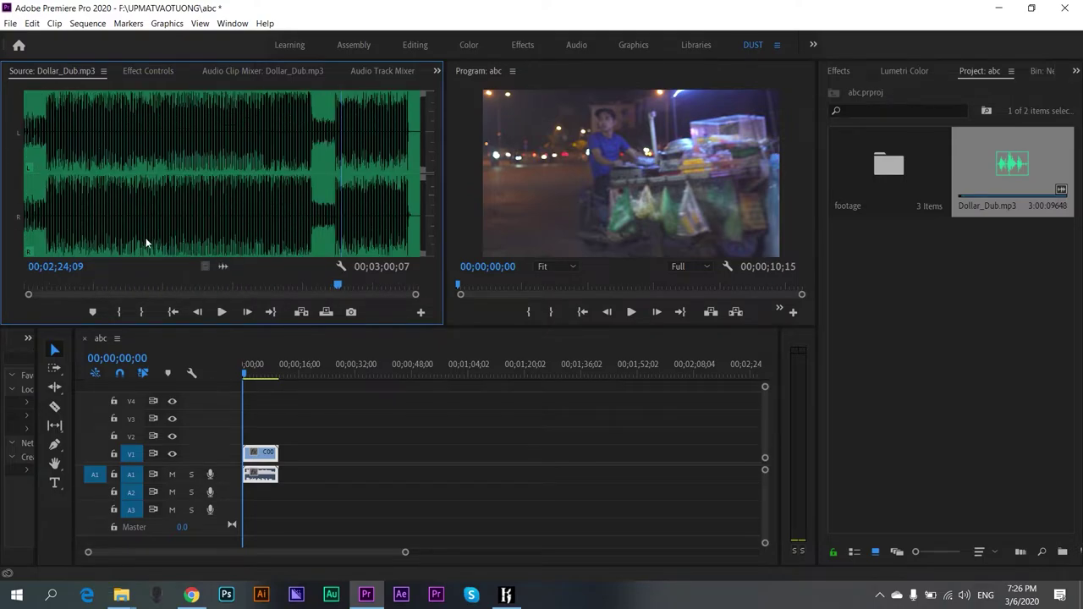
pyautogui.press('=')
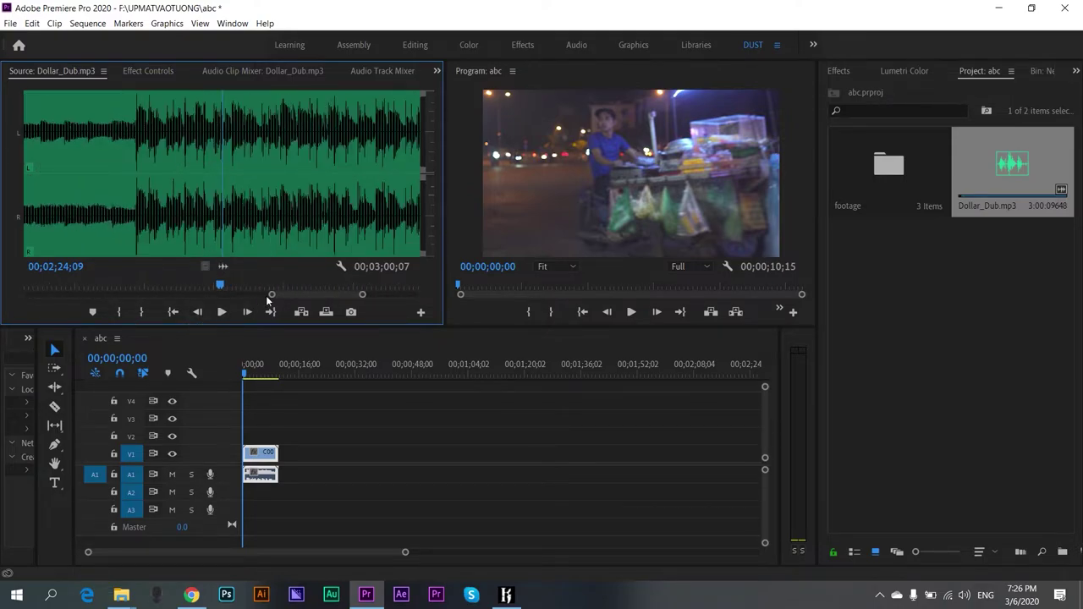
pyautogui.moveTo(272, 294)
pyautogui.mouseDown()
pyautogui.moveTo(146, 294)
pyautogui.moveTo(161, 296)
pyautogui.mouseUp()
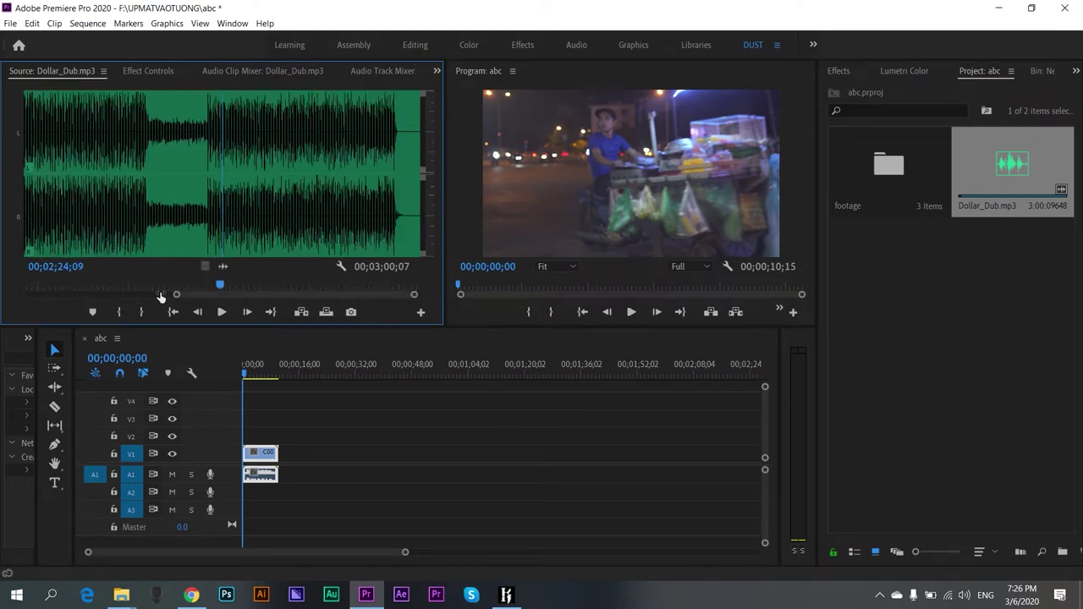
pyautogui.press('=')
pyautogui.moveTo(223, 285); pyautogui.dragTo(14, 278)
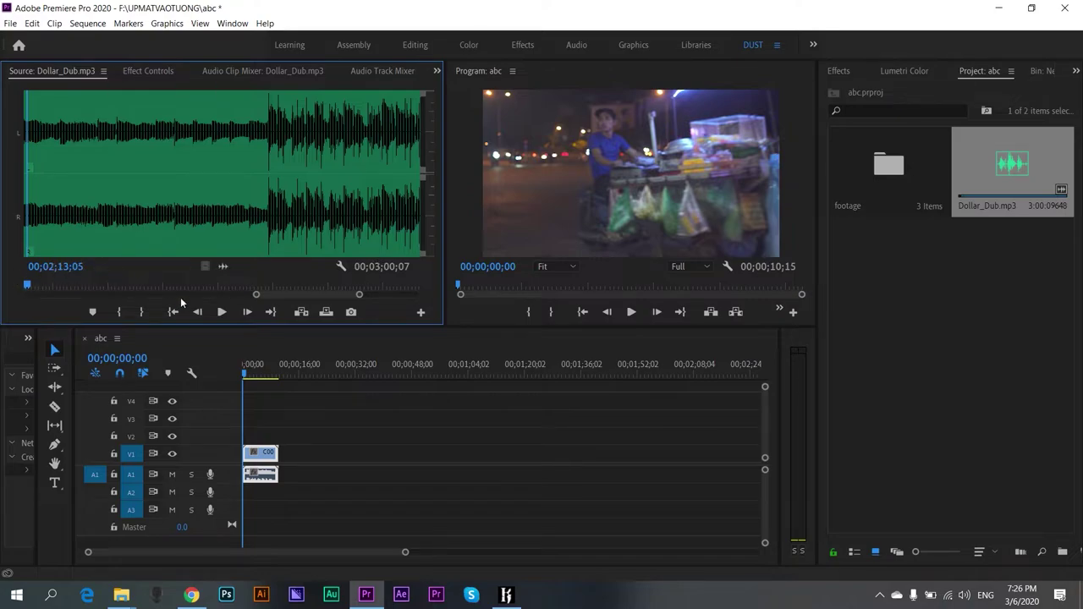
pyautogui.scroll(3, 250, 293)
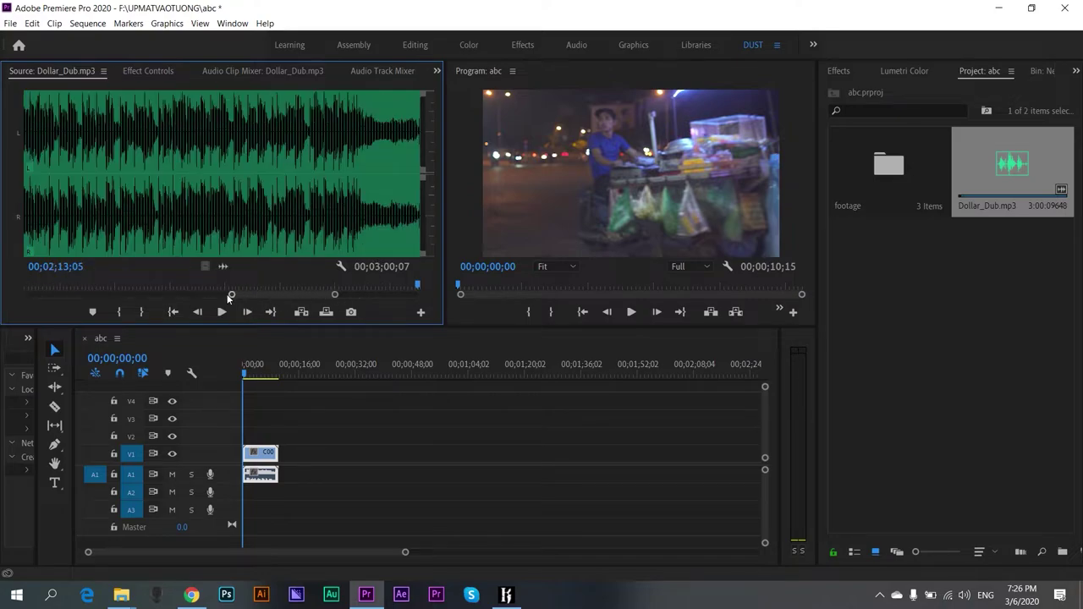
pyautogui.moveTo(232, 296); pyautogui.dragTo(10, 293)
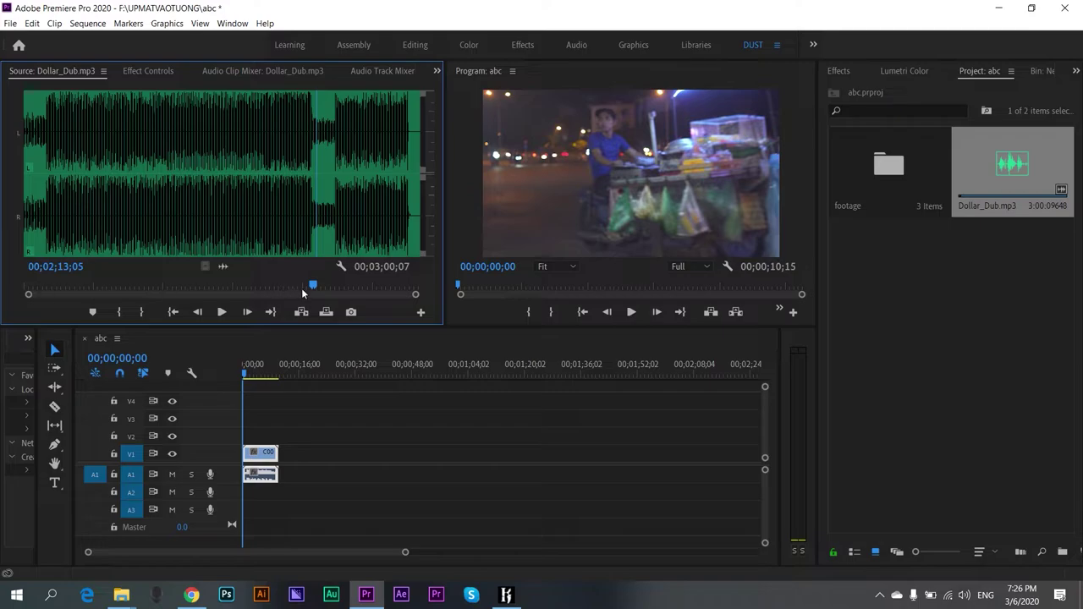
pyautogui.moveTo(303, 288); pyautogui.dragTo(2, 284)
# - Play the music and mark its Out point at 00;00;20;20
pyautogui.press('space')
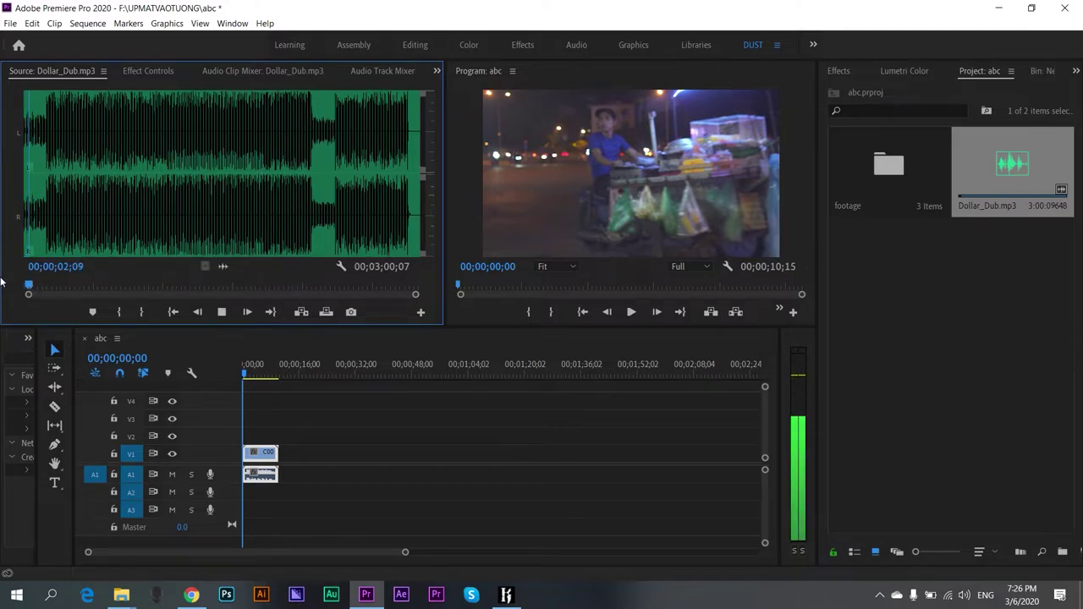
pyautogui.press('=')
pyautogui.press('=')
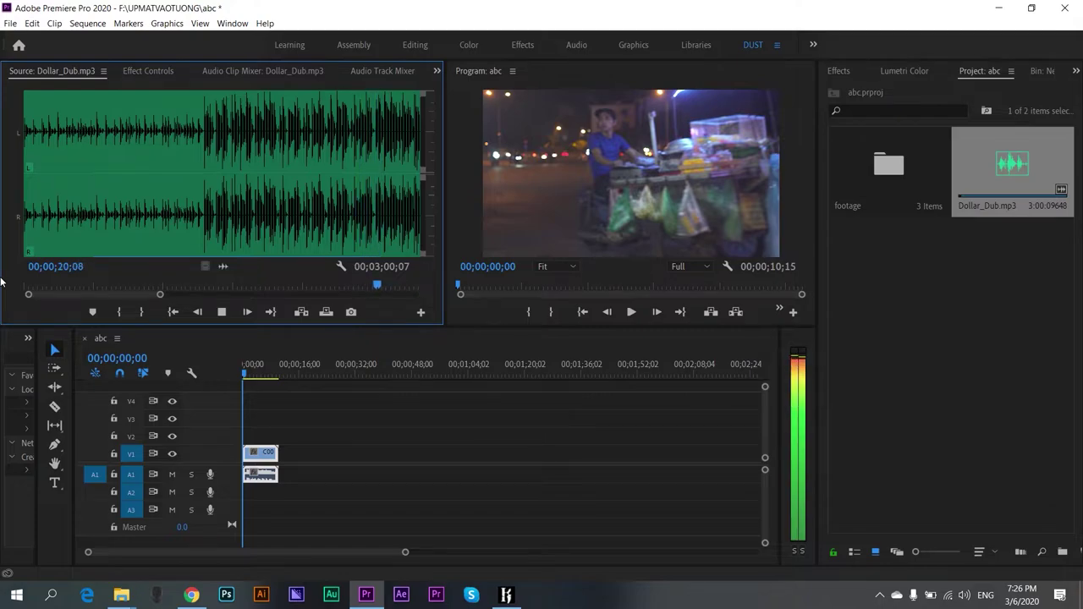
pyautogui.press('o')
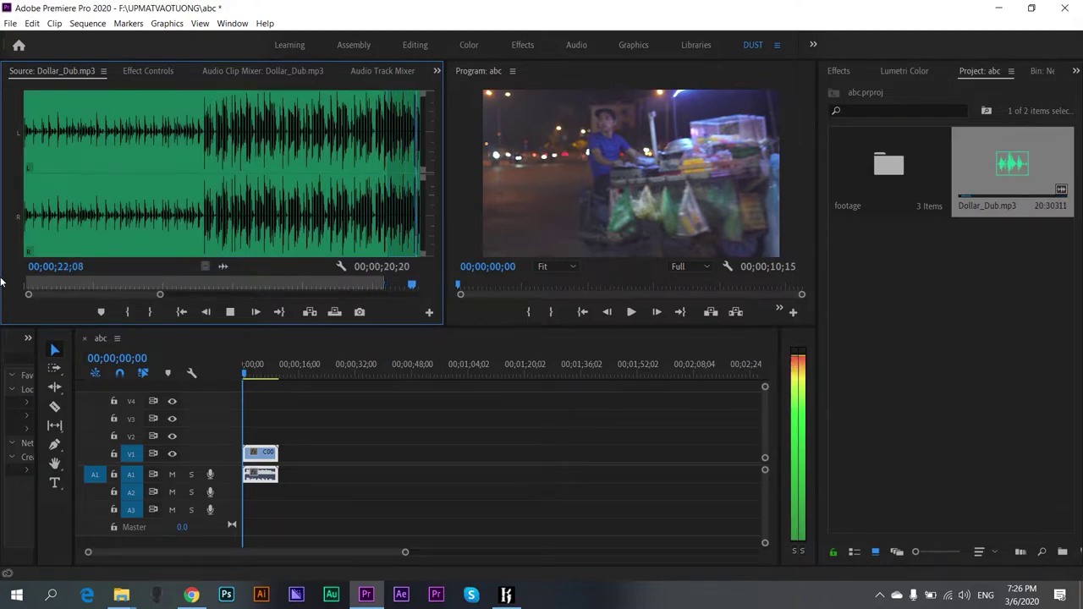
pyautogui.press('space')
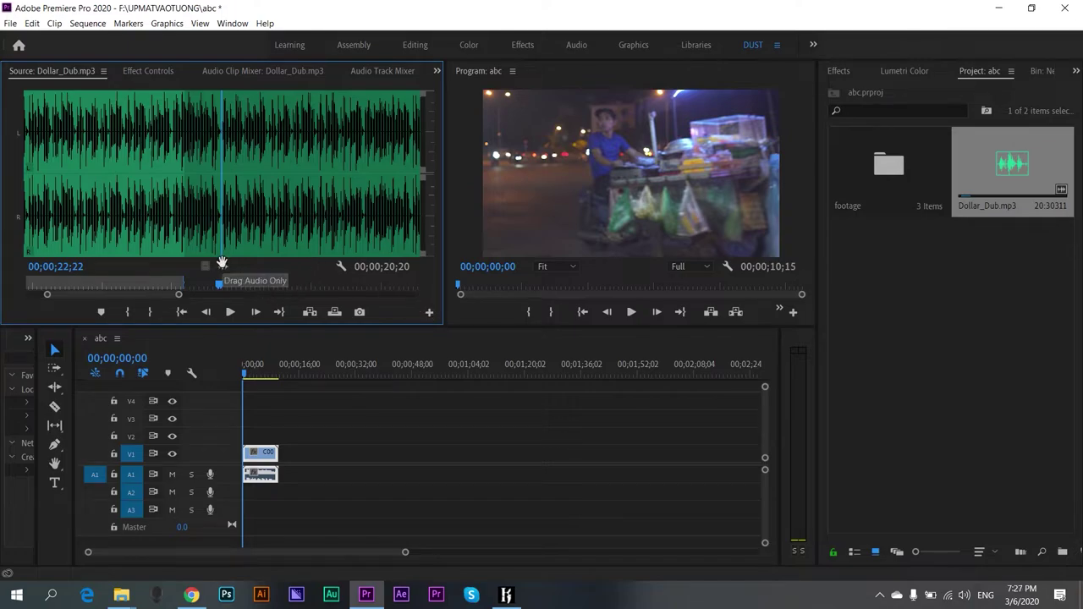
# - Place the marked Dollar_Dub range on track A2, positioned after the video
pyautogui.moveTo(222, 266)
pyautogui.mouseDown()
pyautogui.moveTo(242, 551)
pyautogui.moveTo(233, 474)
pyautogui.mouseUp()
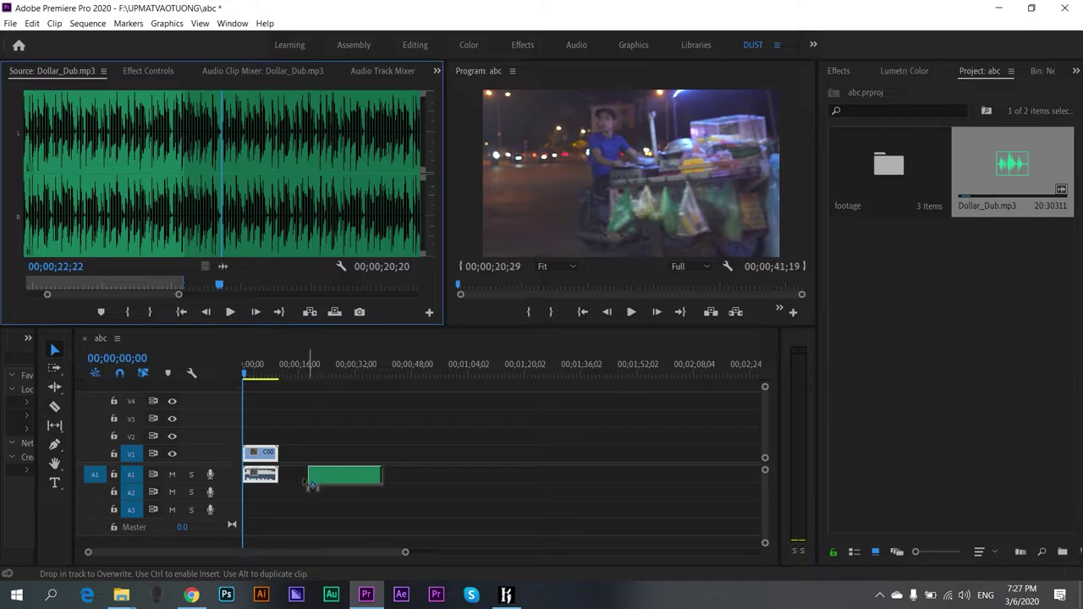
pyautogui.moveTo(233, 474)
pyautogui.mouseDown()
pyautogui.moveTo(251, 484)
pyautogui.moveTo(254, 470)
pyautogui.moveTo(249, 483)
pyautogui.mouseUp()
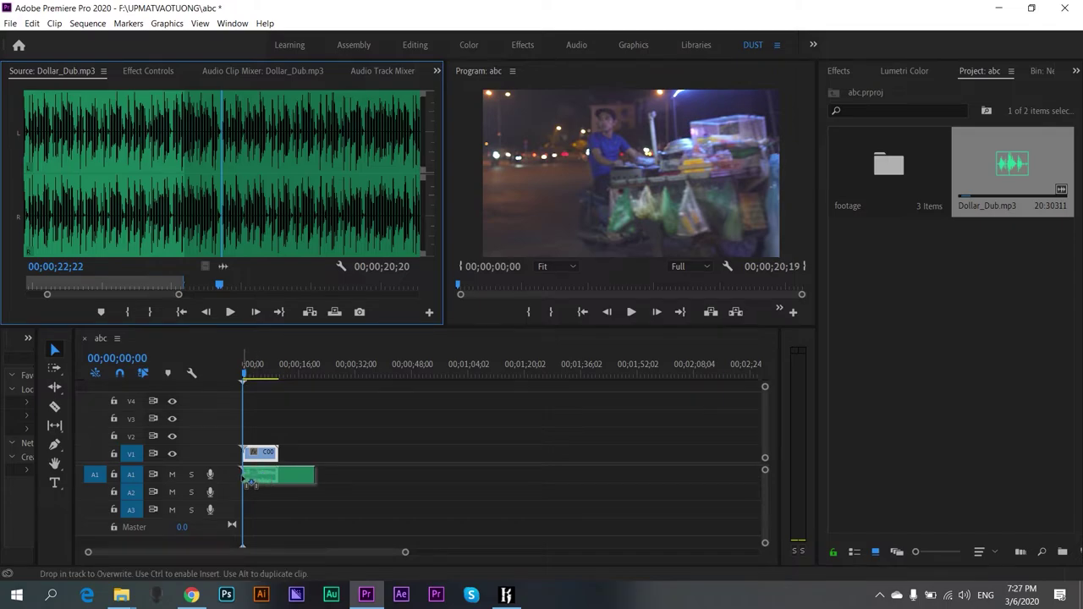
pyautogui.moveTo(250, 483); pyautogui.dragTo(250, 492)
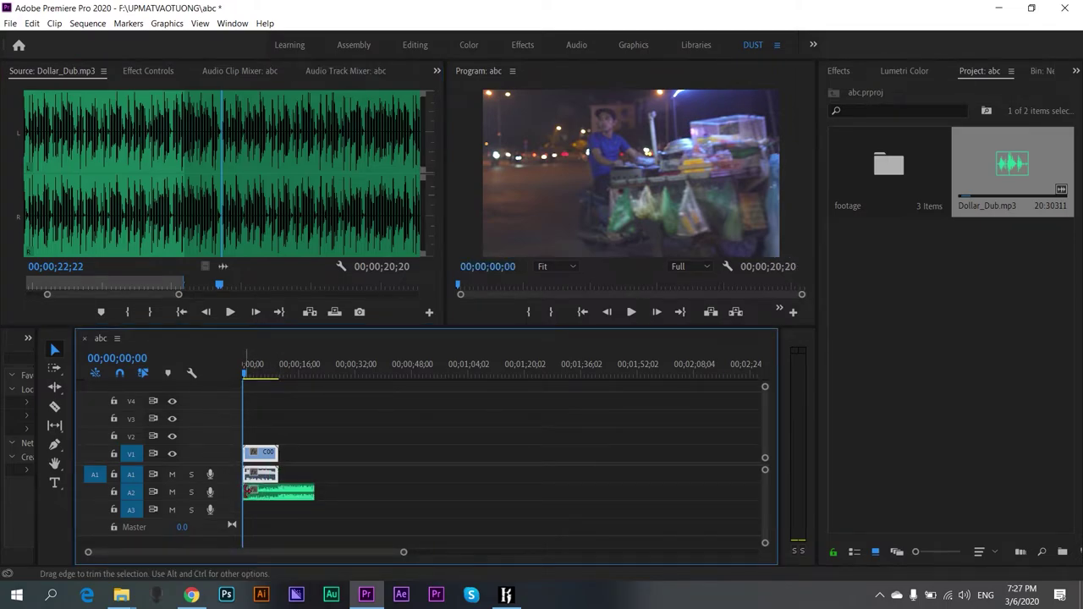
pyautogui.press('=')
pyautogui.press('=')
pyautogui.press('=')
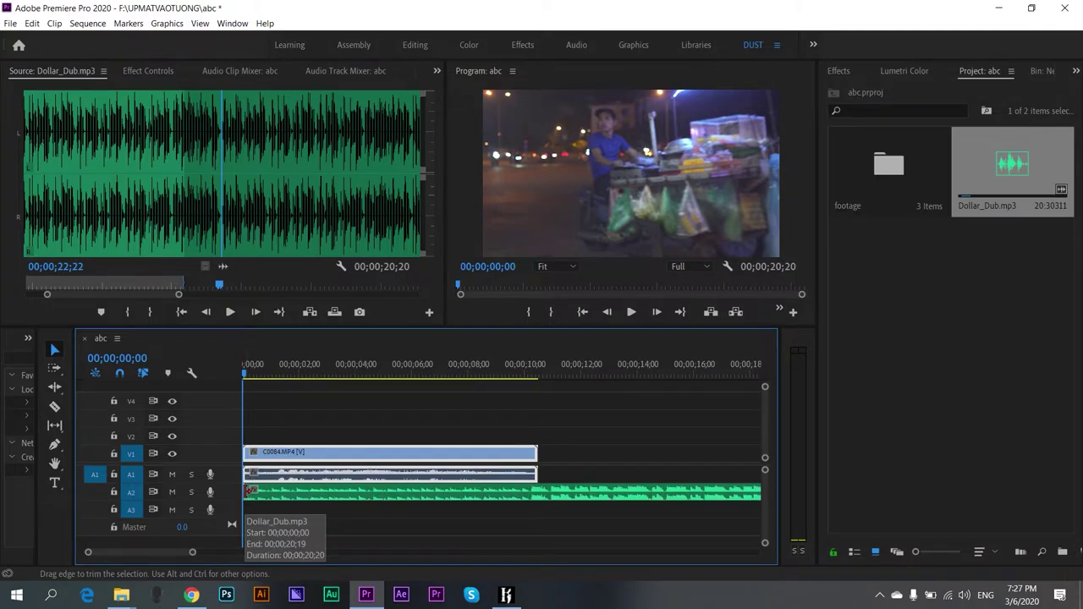
pyautogui.press('-')
pyautogui.press('-')
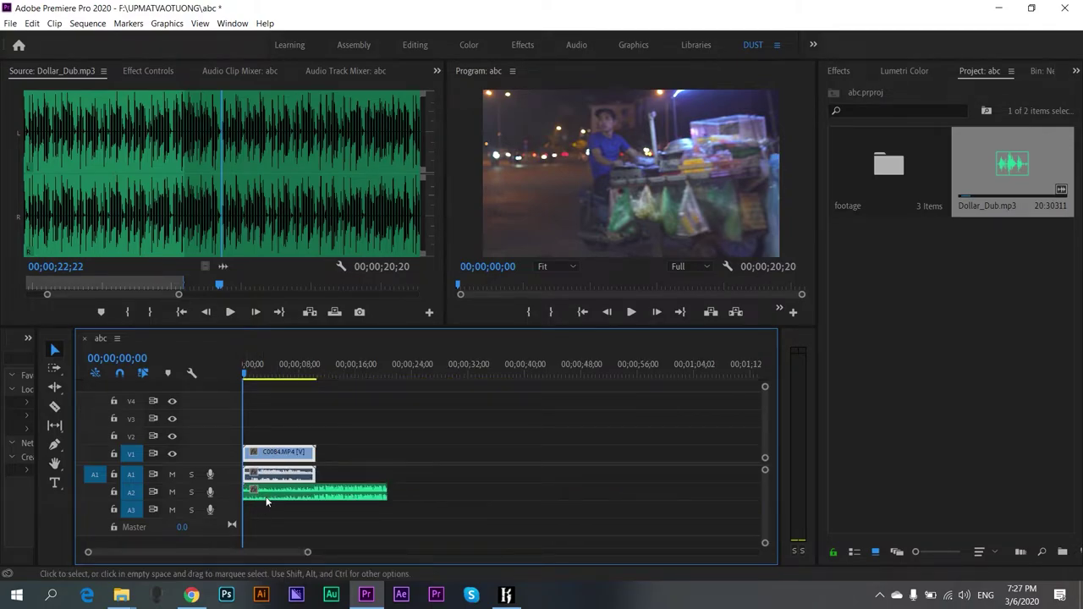
pyautogui.moveTo(269, 497); pyautogui.dragTo(343, 494)
# - Delete the C0084 clip from the abc sequence
pyautogui.click(271, 457)
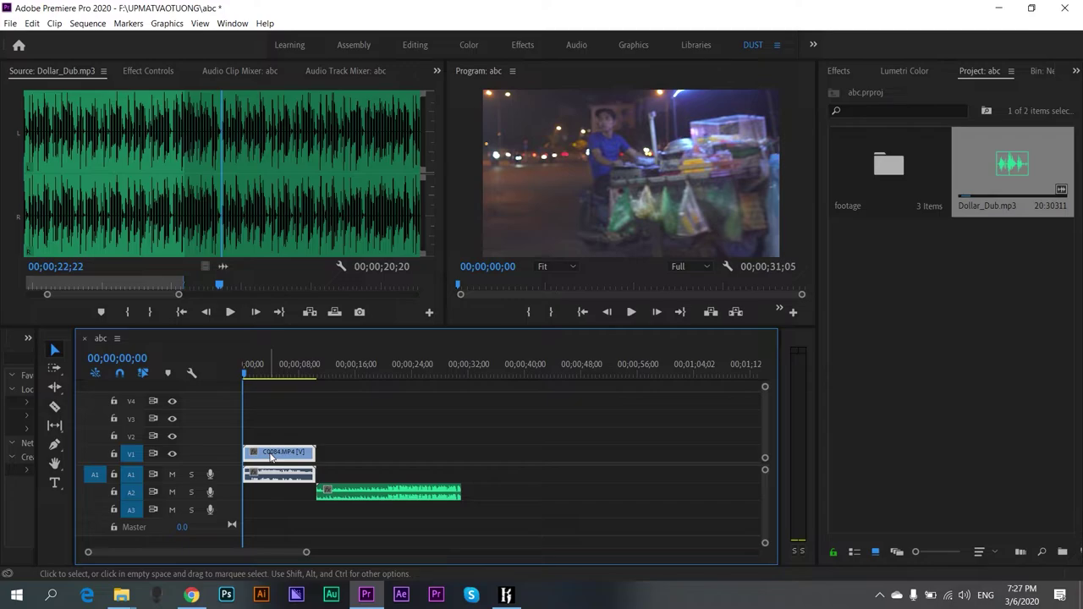
pyautogui.press('Delete')
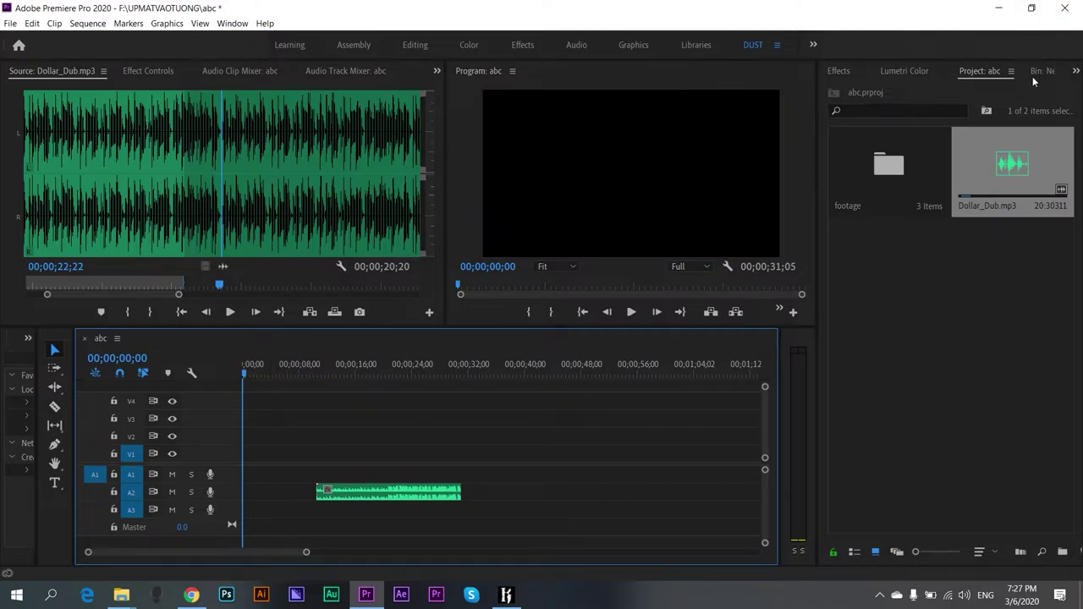
pyautogui.click(1033, 72)
# - Load C0084.MP4 from the New folder (2) bin into the Source monitor
pyautogui.click(1047, 72)
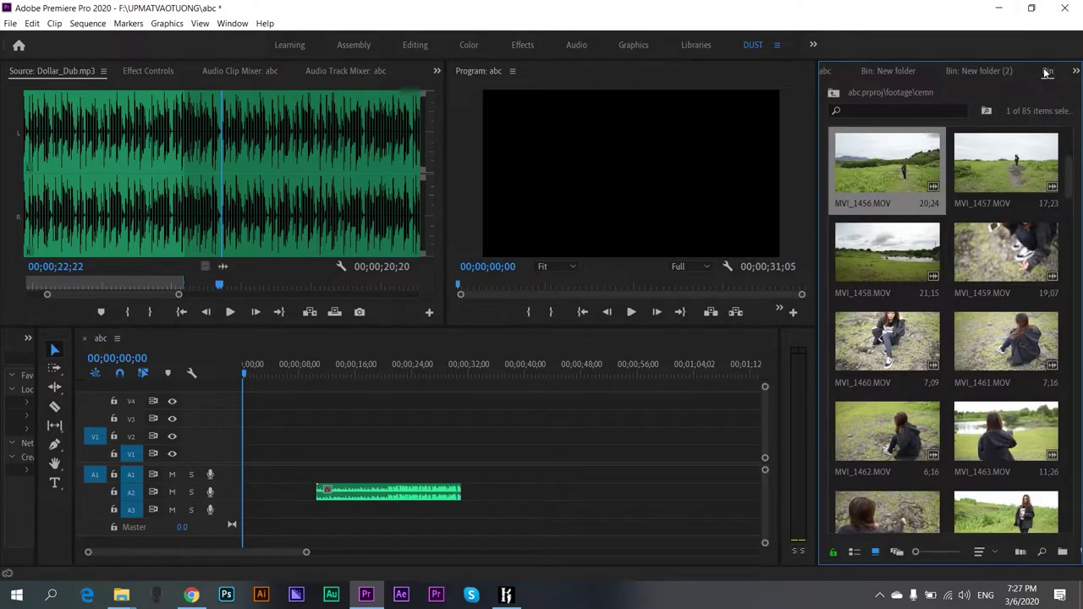
pyautogui.click(1003, 72)
pyautogui.scroll(-5, 1015, 385)
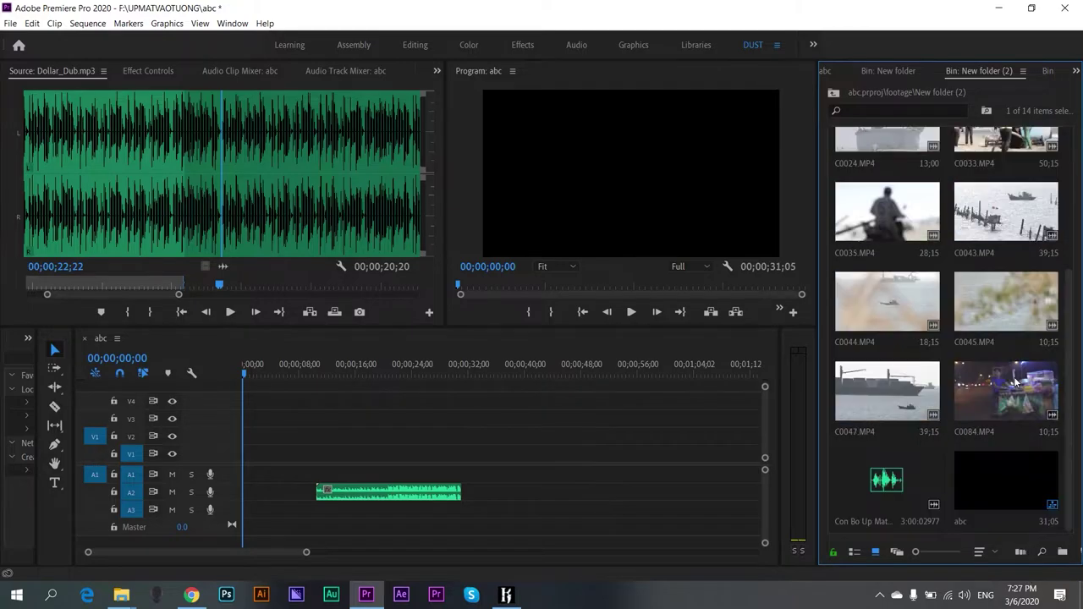
pyautogui.click(1003, 406)
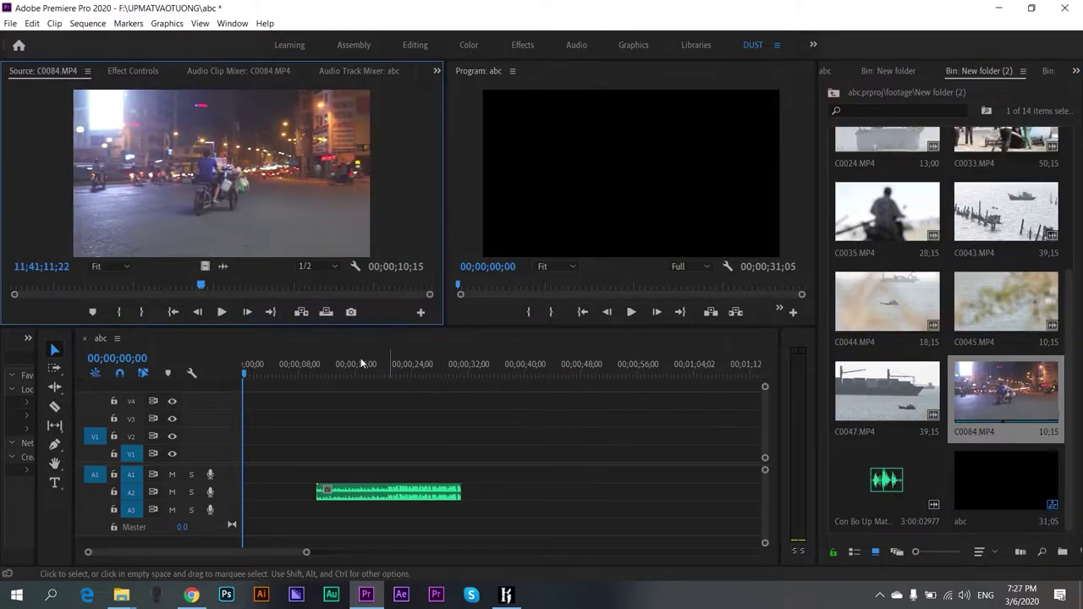
pyautogui.moveTo(201, 286); pyautogui.dragTo(62, 288)
# - Mark a 00;00;04;20 range of C0084 and drag it to the start of V1
pyautogui.press('i')
pyautogui.press('b')
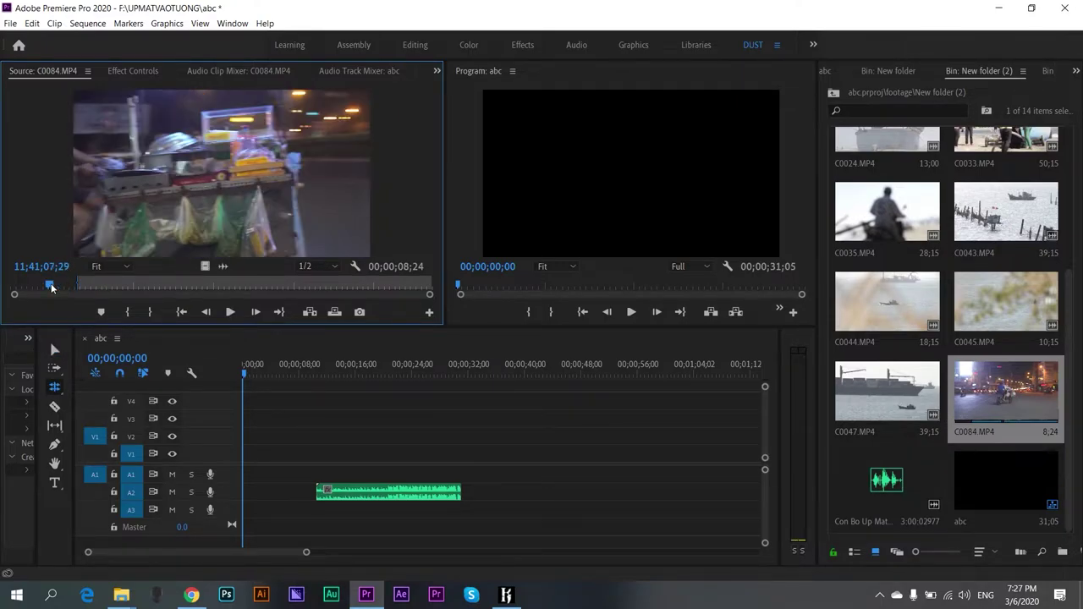
pyautogui.press('i')
pyautogui.press('space')
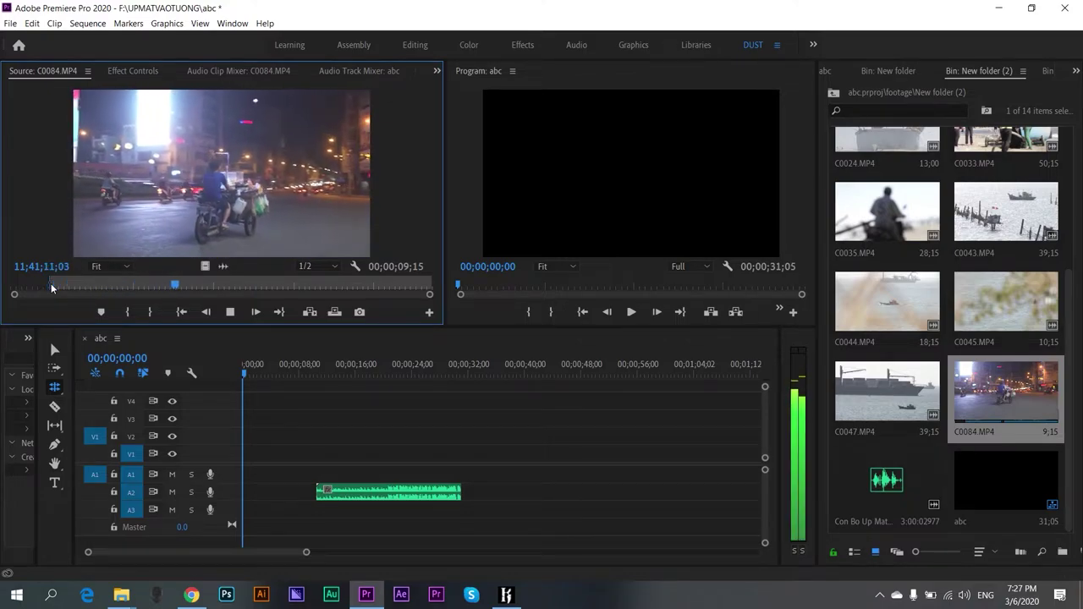
pyautogui.press('o')
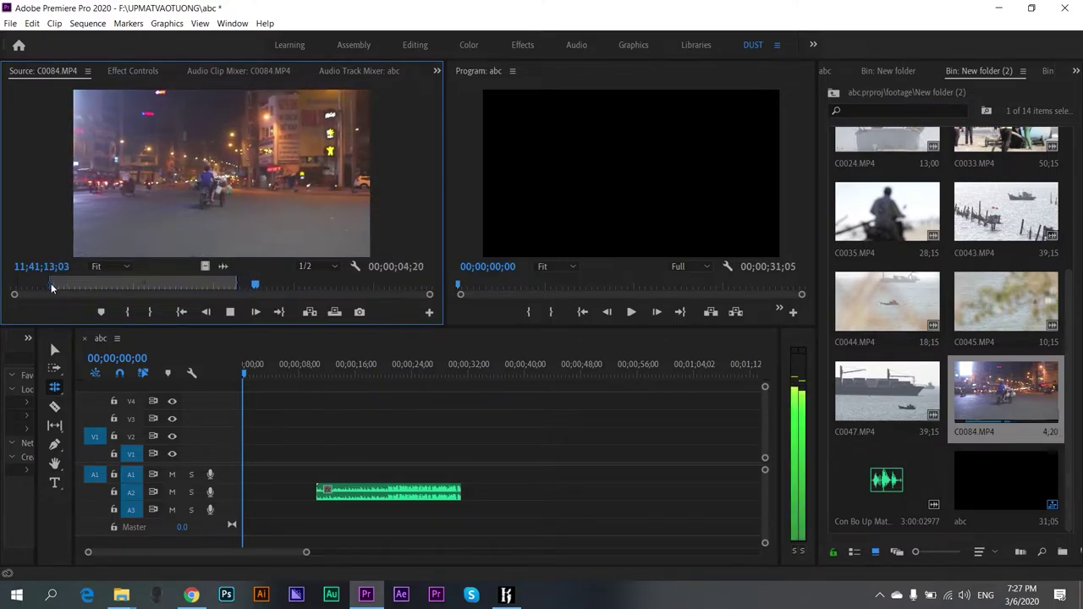
pyautogui.press('space')
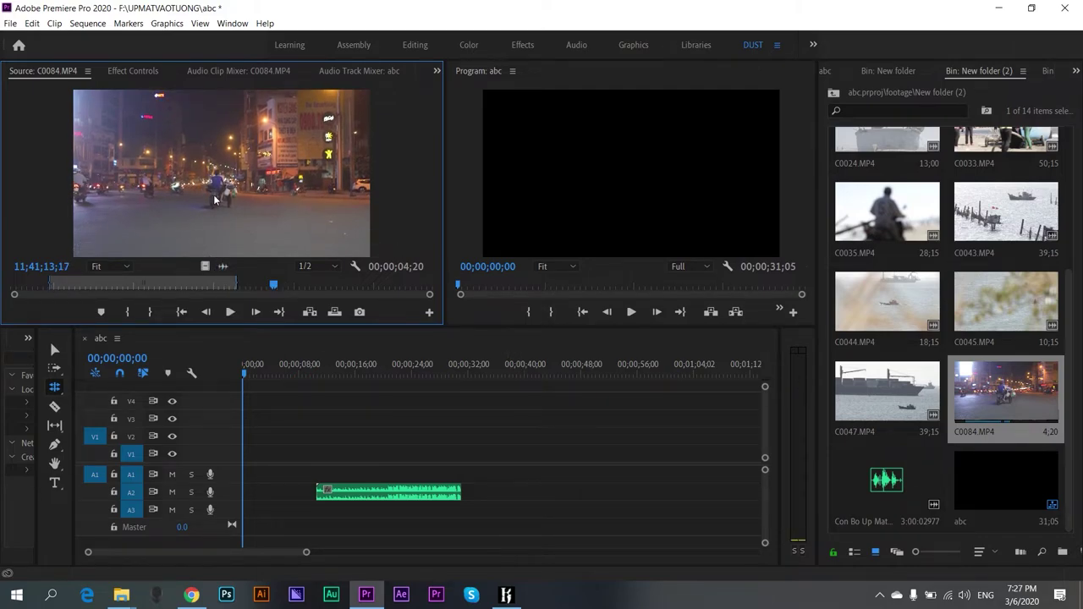
pyautogui.moveTo(237, 277); pyautogui.dragTo(247, 452)
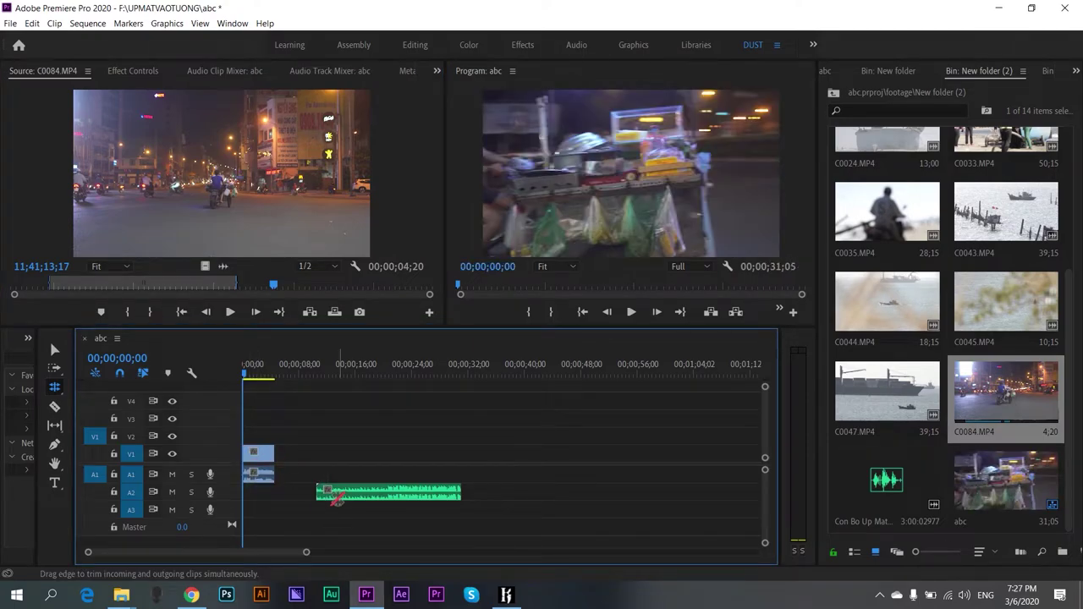
# - Zoom the timeline and slide the Dollar_Dub clip earlier on A2
pyautogui.press('=')
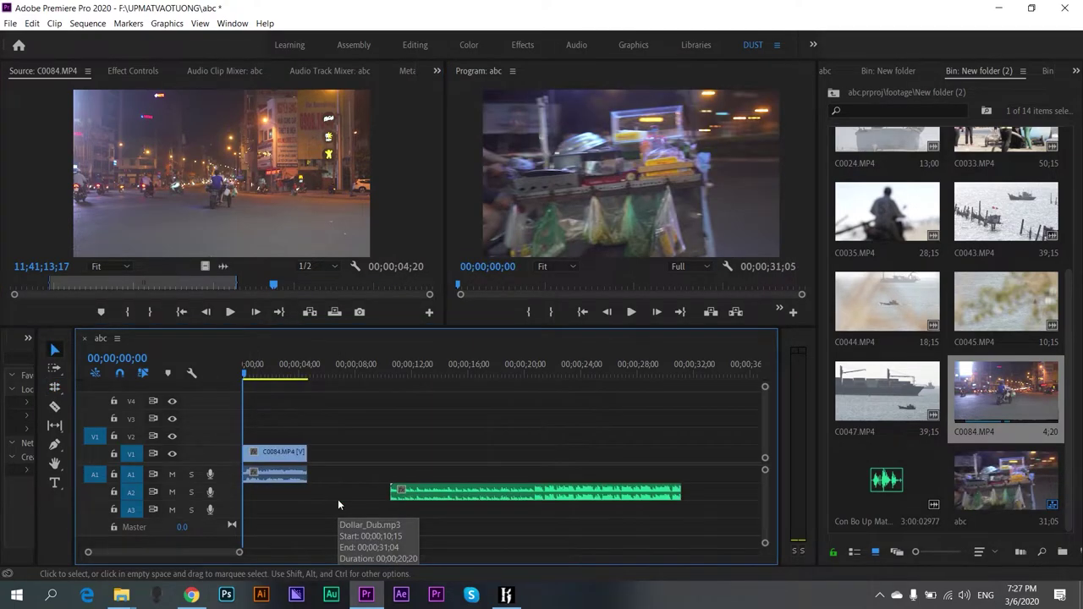
pyautogui.press('=')
pyautogui.press('=')
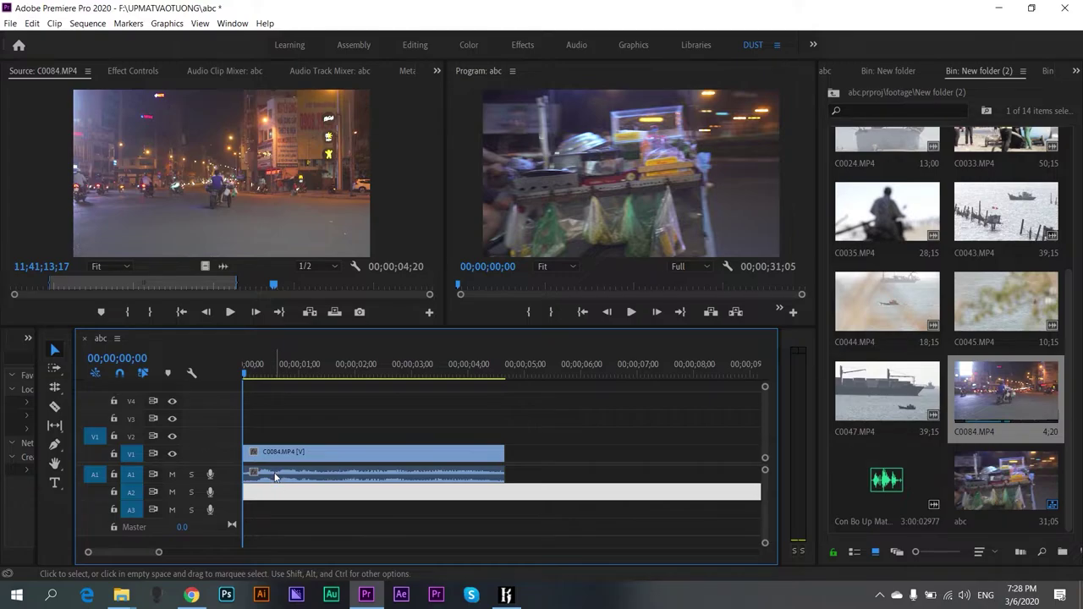
pyautogui.click(546, 478)
pyautogui.press('\\')
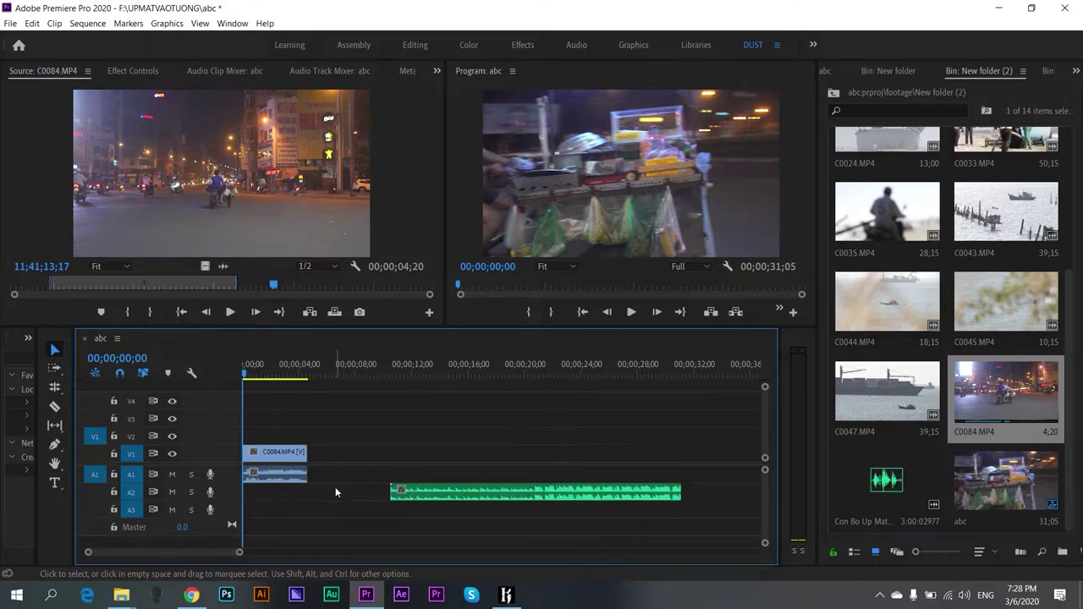
pyautogui.click(344, 492)
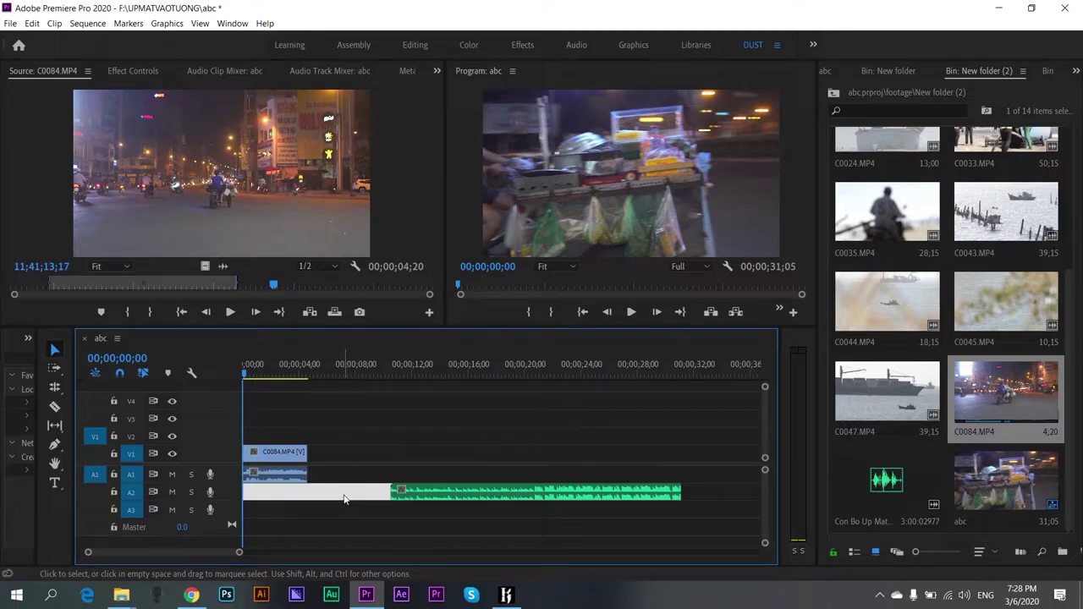
pyautogui.moveTo(423, 492)
pyautogui.mouseDown()
pyautogui.moveTo(295, 493)
pyautogui.moveTo(370, 492)
pyautogui.mouseUp()
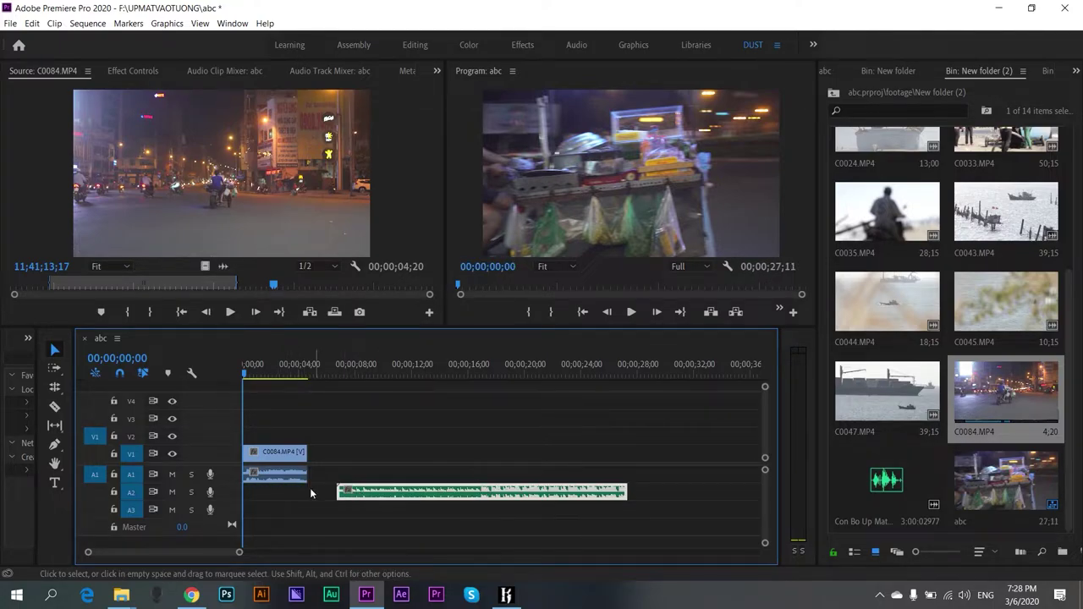
# - Delete the remaining gap before the music on A2, so abc runs 00;00;20;20
pyautogui.click(294, 493)
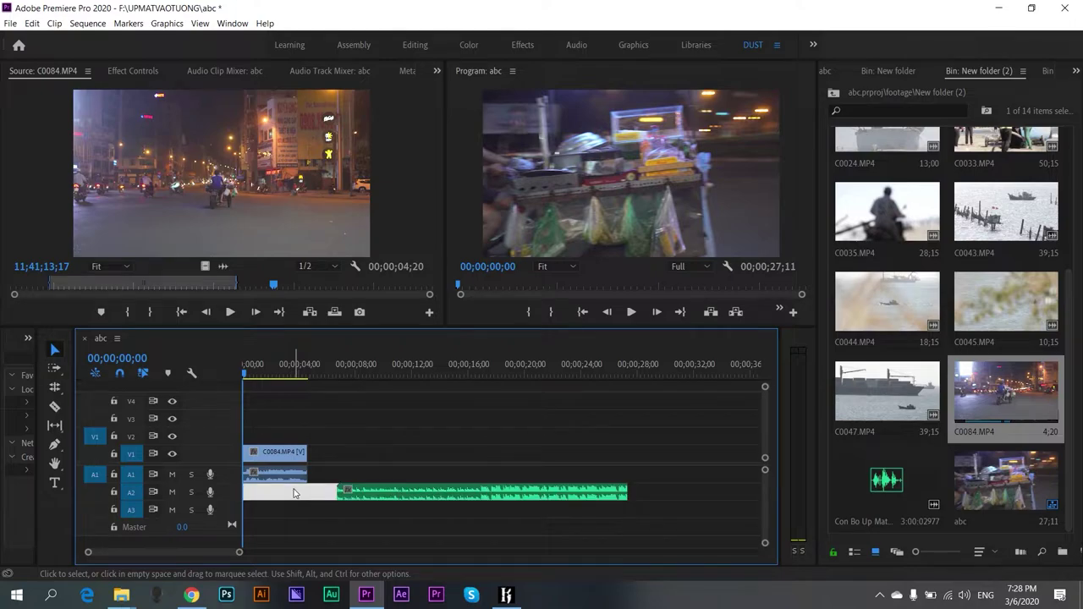
pyautogui.click(258, 490)
pyautogui.rightClick(258, 491)
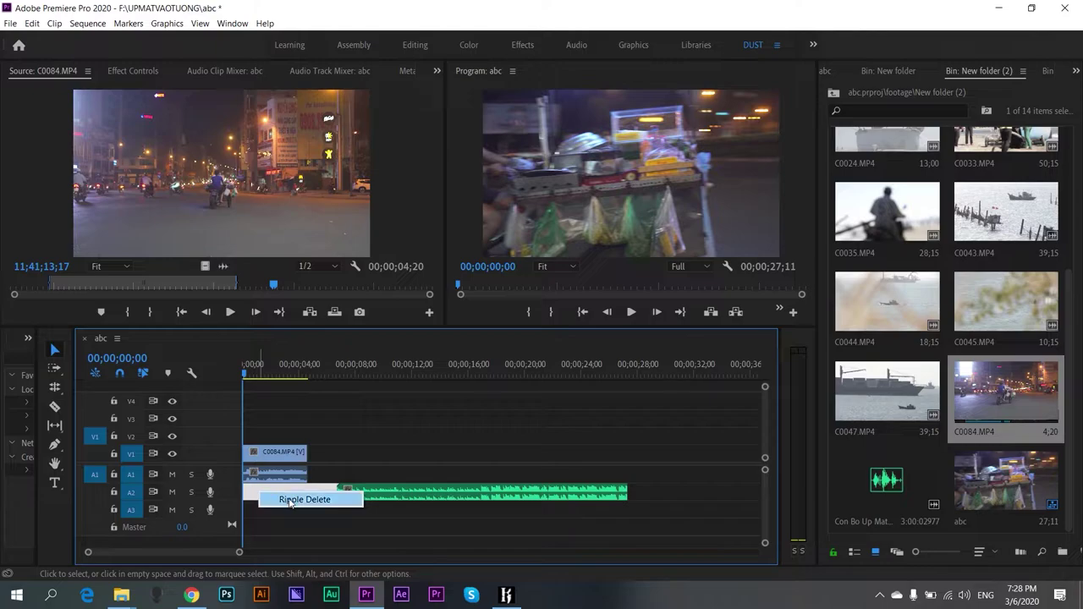
pyautogui.click(290, 500)
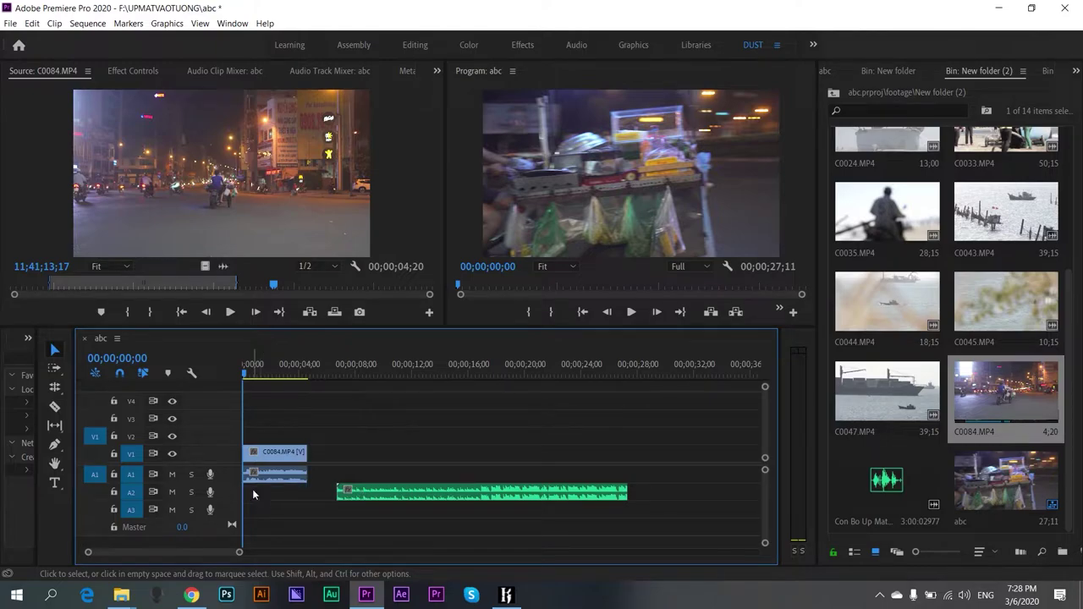
pyautogui.click(254, 494)
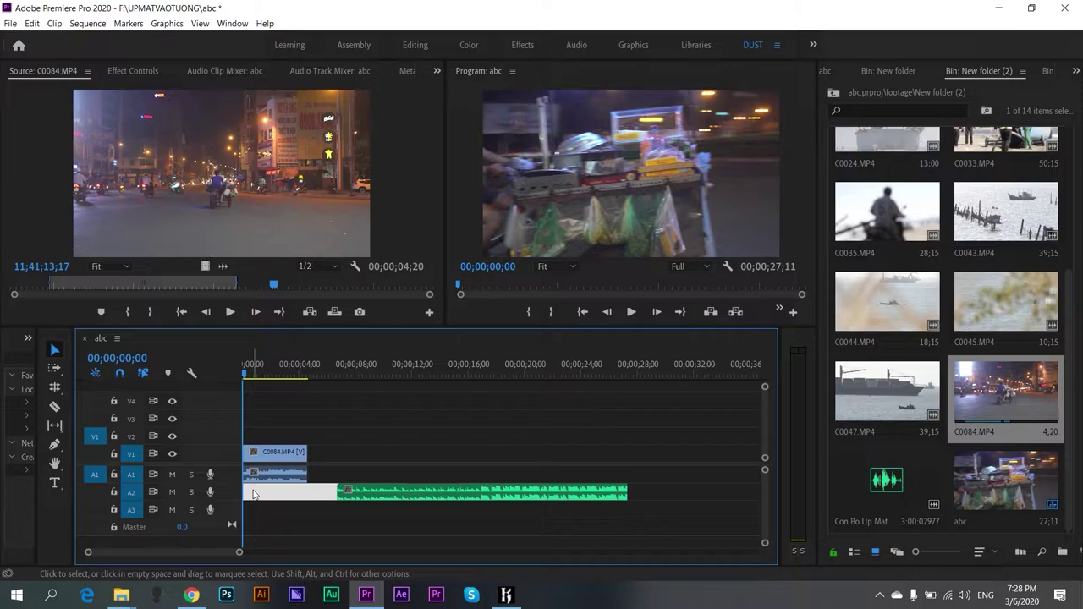
pyautogui.press('Delete')
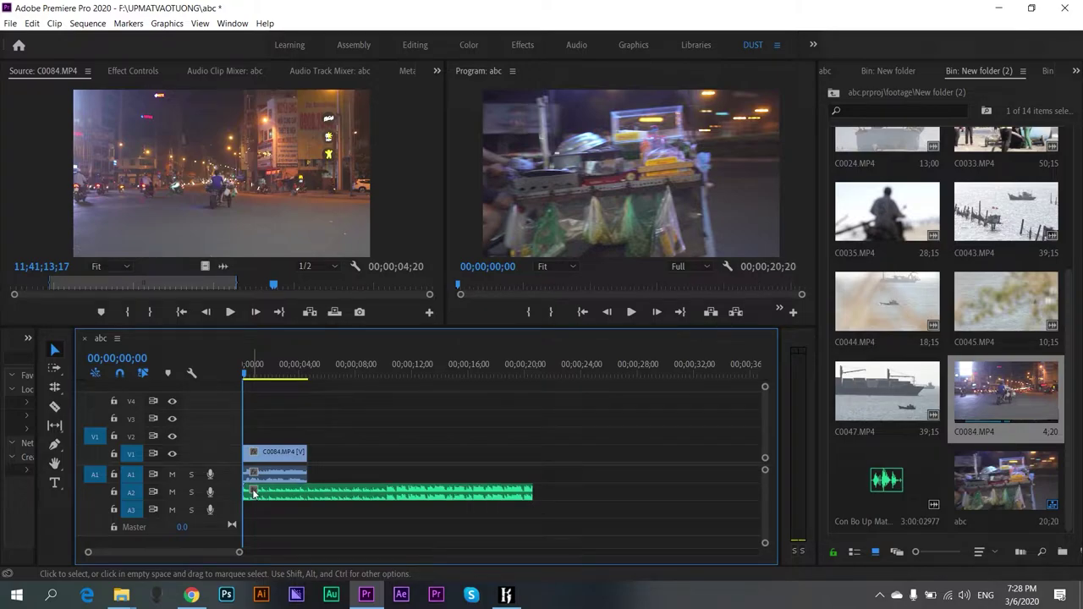
# - Play through the sequence and select the Dollar_Dub music clip on A2, zooming the timeline around it
pyautogui.press('=')
pyautogui.press('=')
pyautogui.press('space')
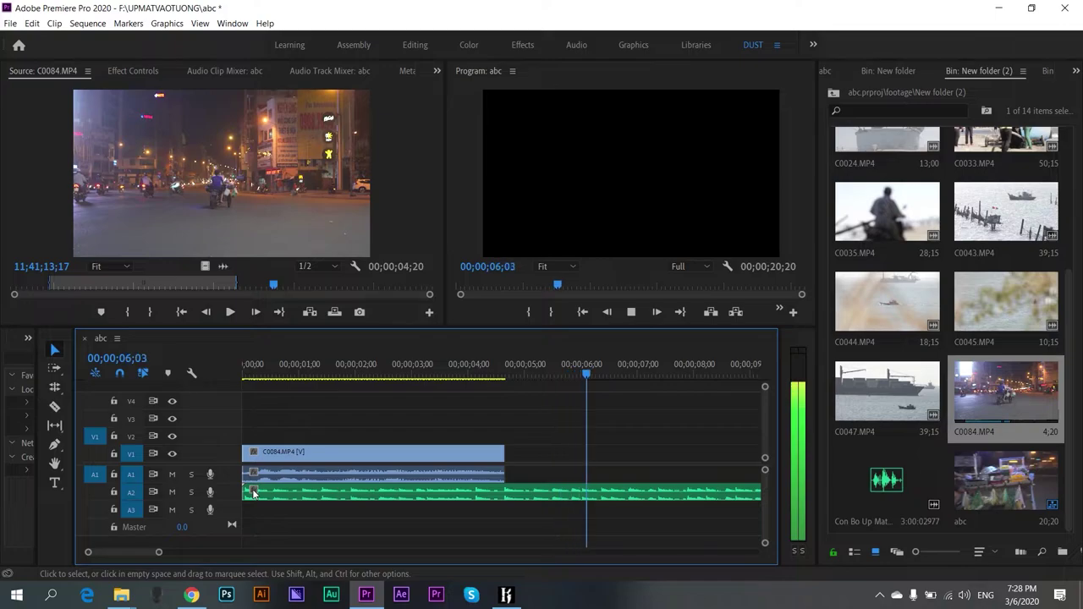
pyautogui.press('space')
pyautogui.click(252, 492)
pyautogui.press('-')
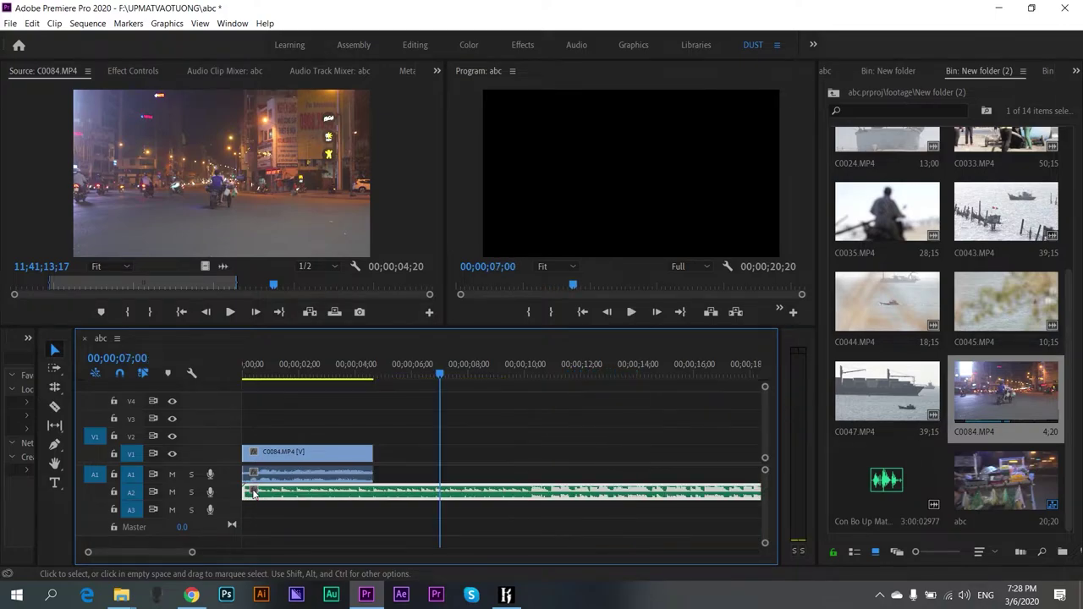
pyautogui.press('-')
pyautogui.press('=')
pyautogui.press('=')
pyautogui.press('=')
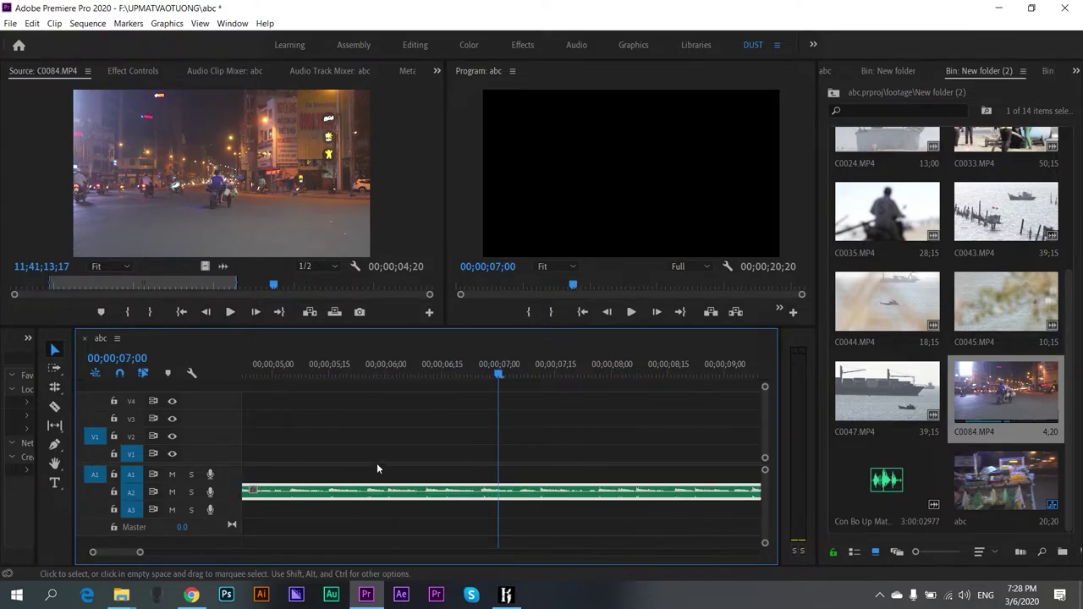
pyautogui.press('-')
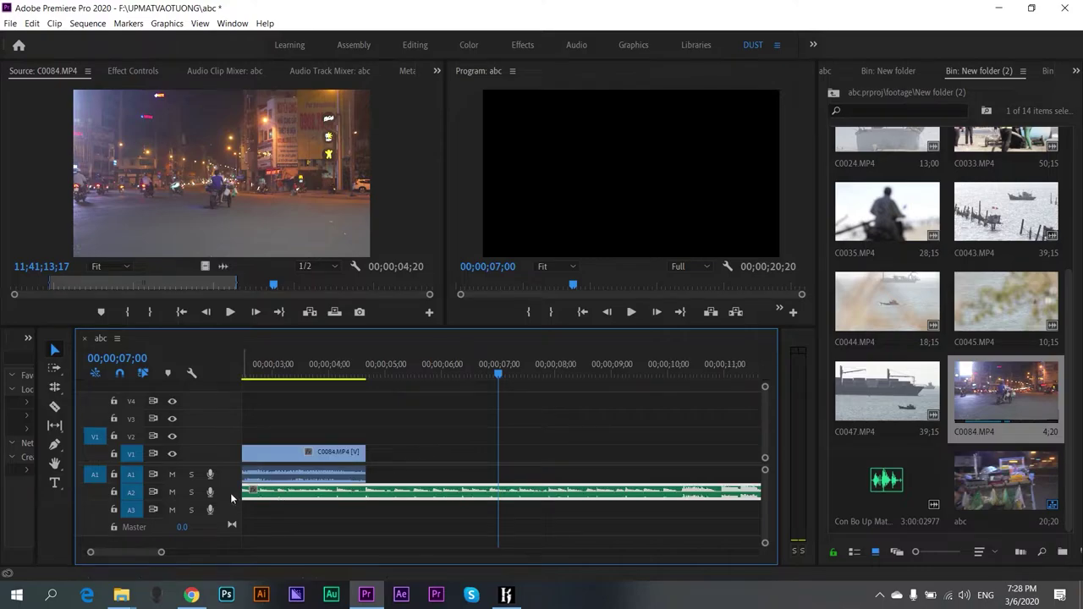
# - Expand track A2 to show its volume line, put the playhead near 6 seconds, and save
pyautogui.scroll(1, 228, 496)
pyautogui.scroll(-1, 229, 497)
pyautogui.scroll(1, 229, 497)
pyautogui.doubleClick(228, 497)
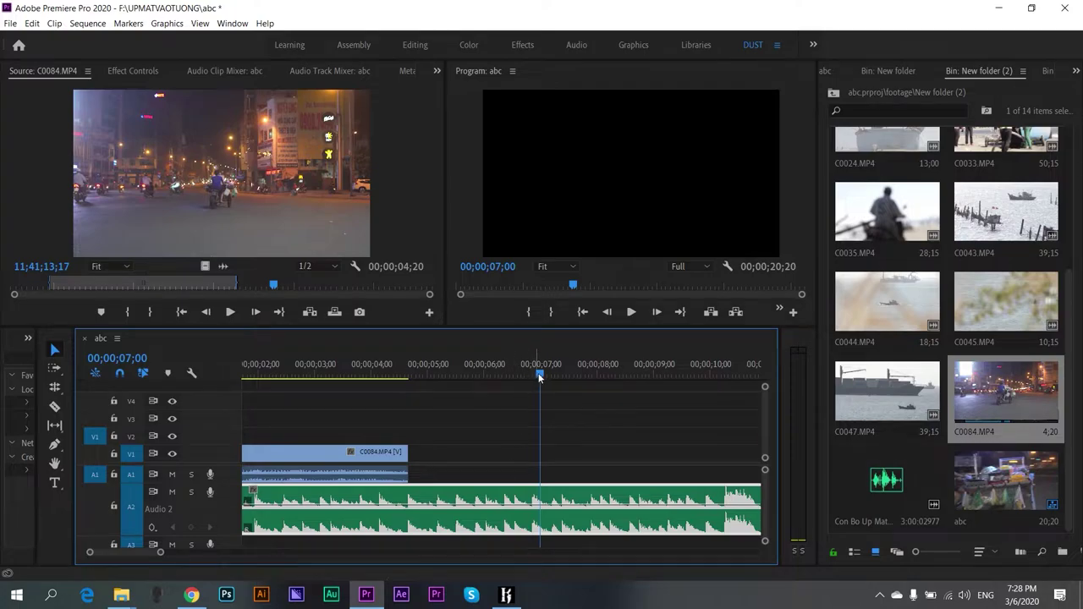
pyautogui.moveTo(512, 372); pyautogui.dragTo(420, 378)
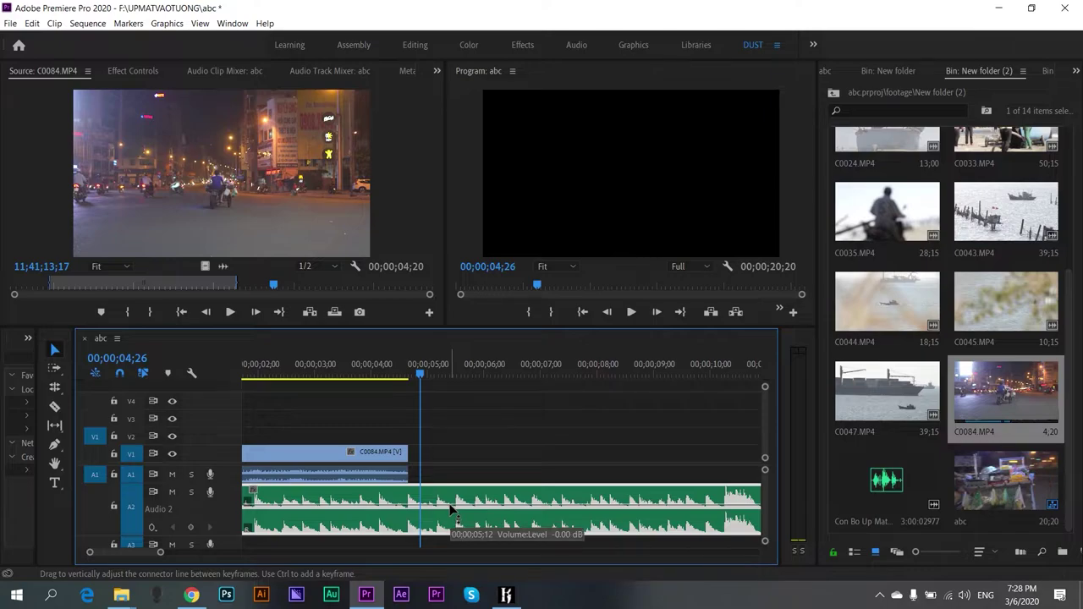
pyautogui.hotkey('ctrl', 's')
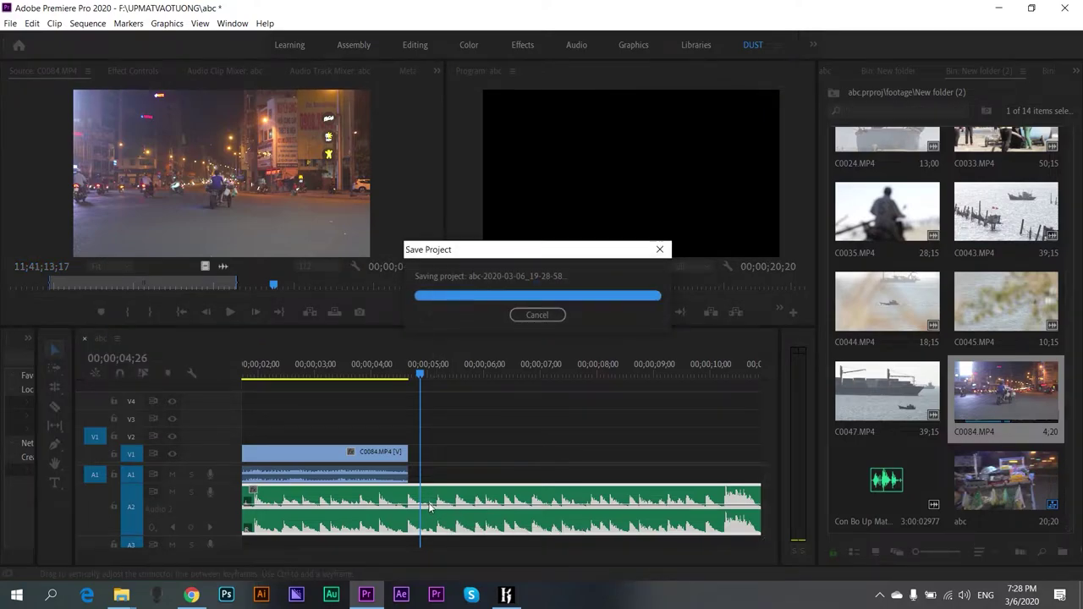
# - Lower the Dollar_Dub volume on A2 to about -3.39 dB and play it back
pyautogui.moveTo(422, 505); pyautogui.dragTo(423, 507)
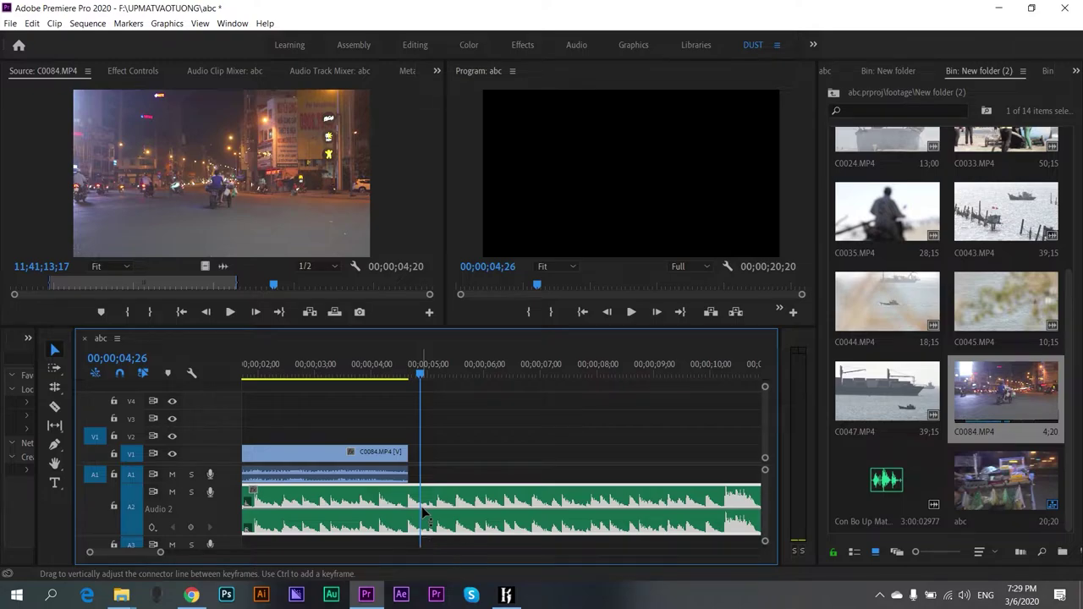
pyautogui.moveTo(423, 511)
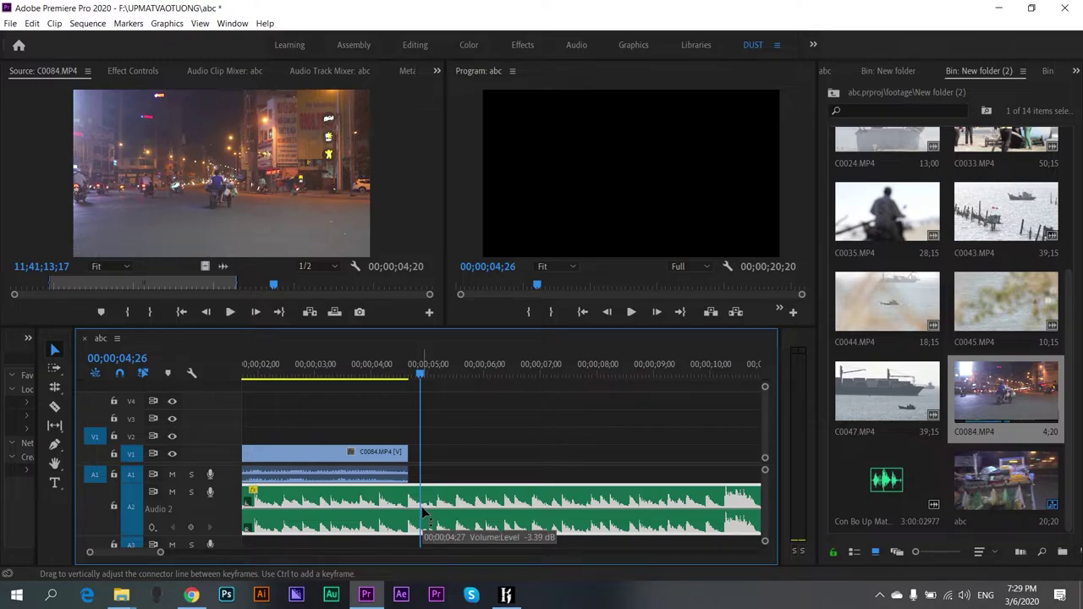
pyautogui.press('space')
pyautogui.press('space')
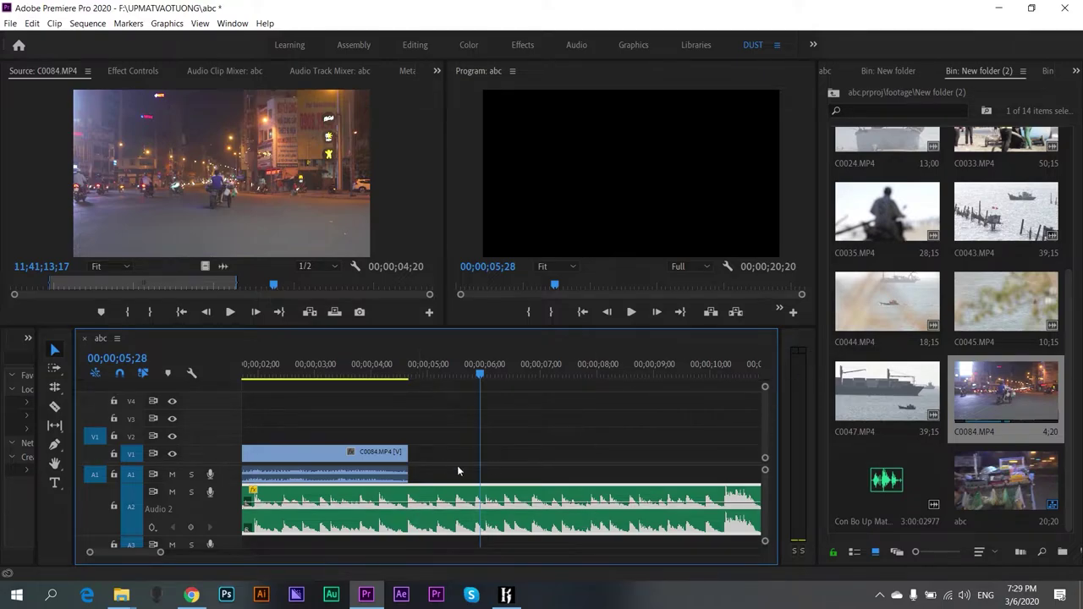
# - Play the sequence from about 3;26 to hear the quieter music, then park the playhead at 9;09
pyautogui.click(364, 373)
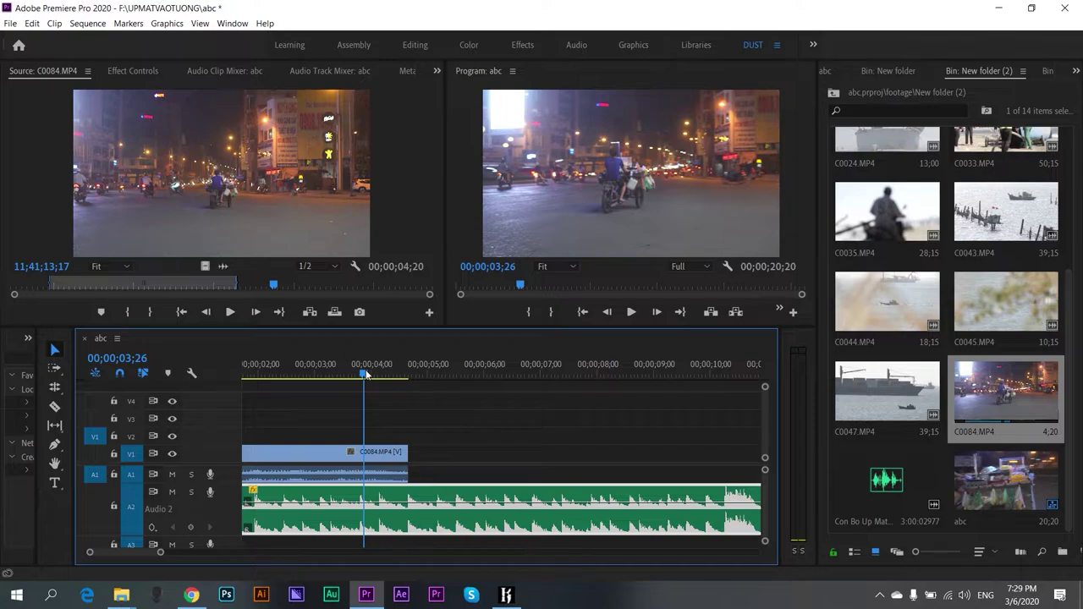
pyautogui.press('space')
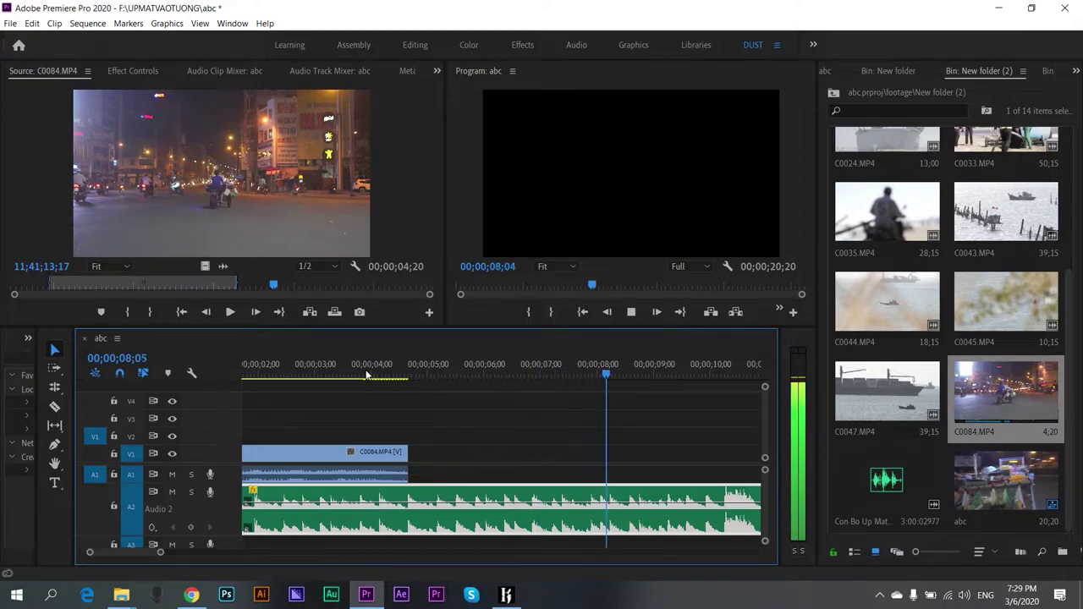
pyautogui.press('-')
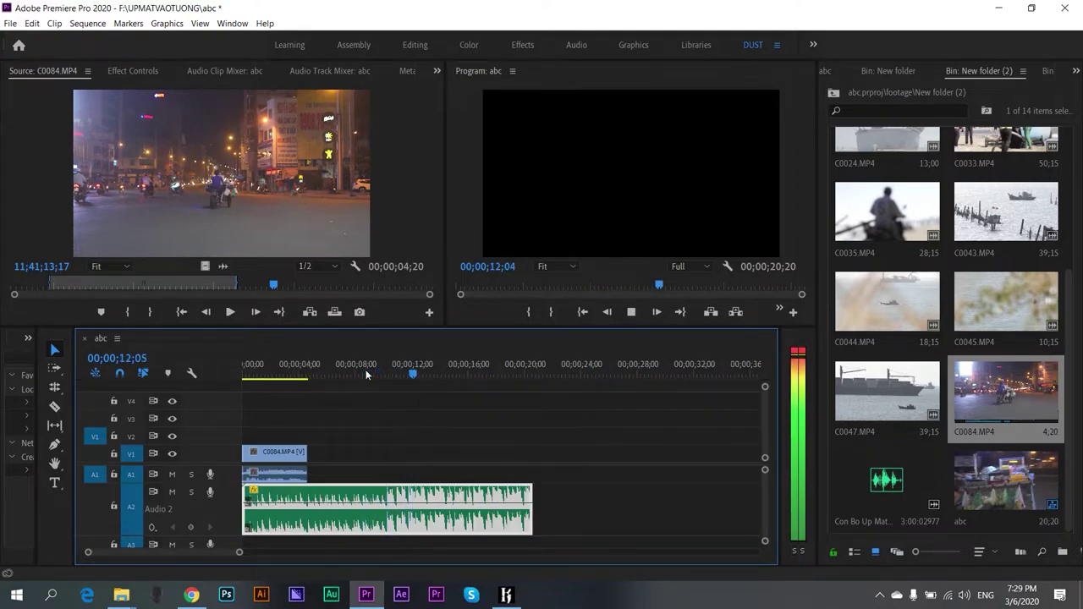
pyautogui.press('space')
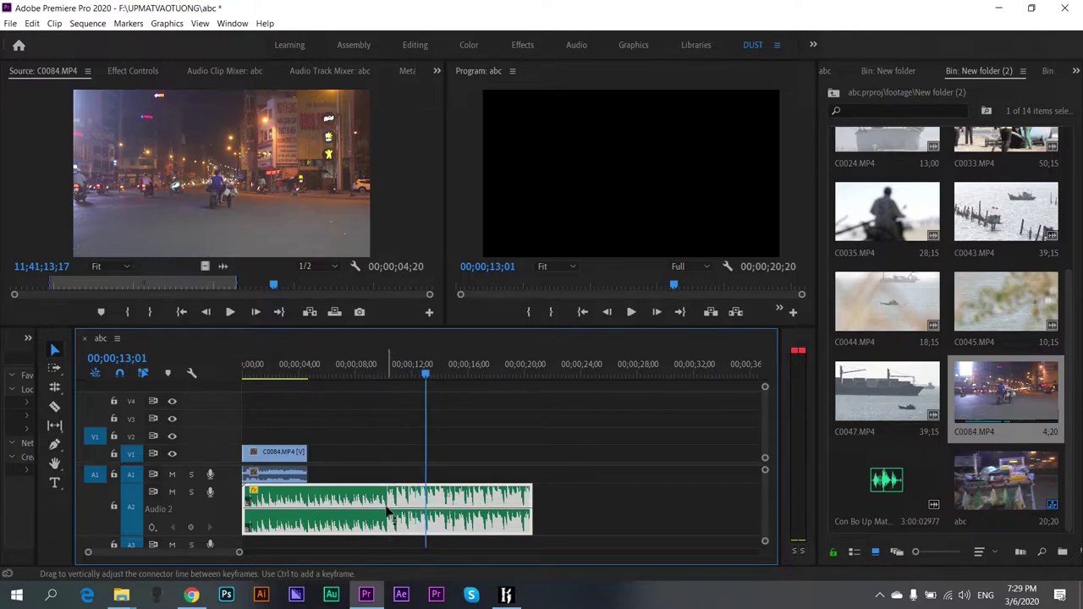
pyautogui.click(374, 379)
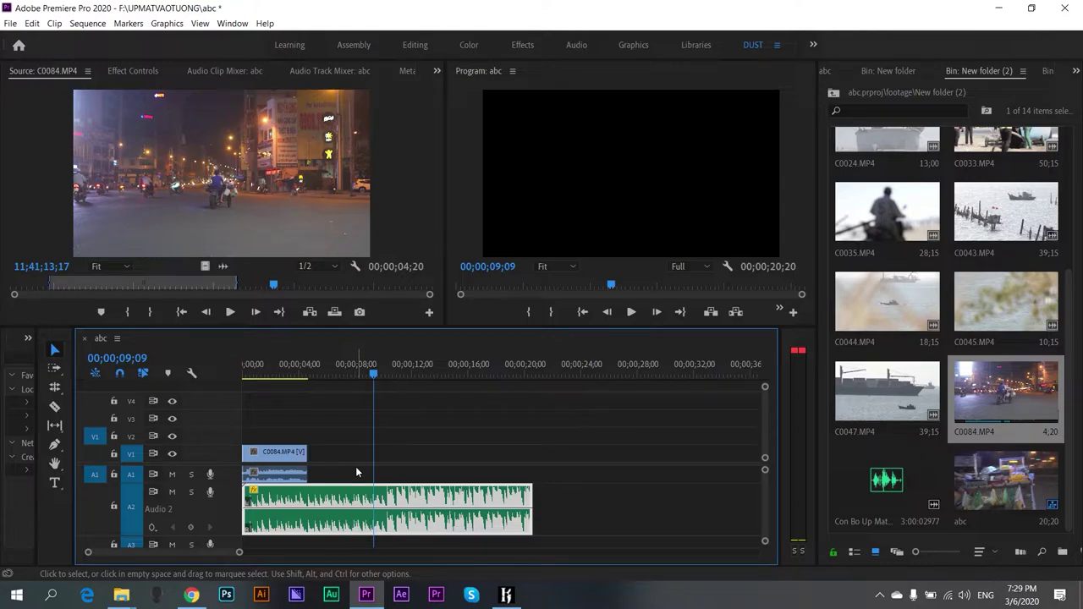
# - Give the A2 music clip a fixed level with Set Gain to, then bring up Keyboard Shortcuts
pyautogui.press('g')
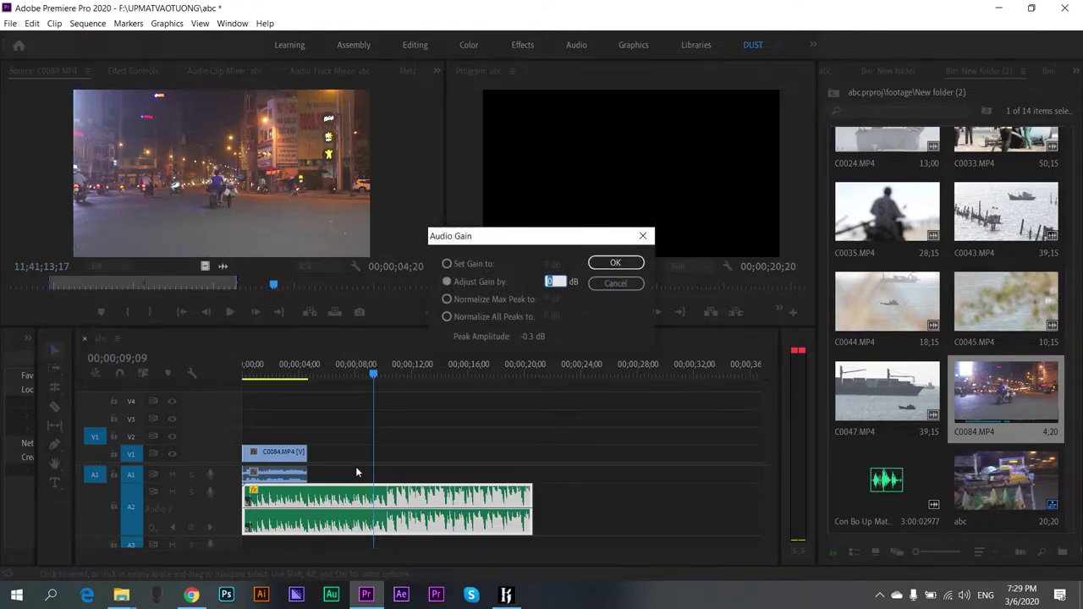
pyautogui.click(448, 264)
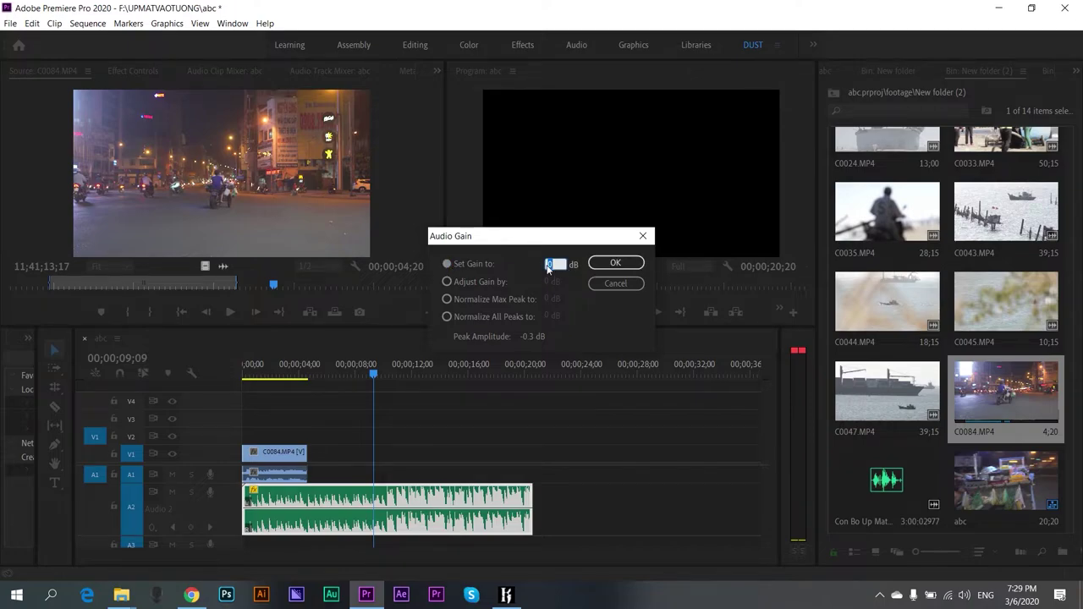
pyautogui.click(556, 263)
pyautogui.write('-')
pyautogui.press('Return')
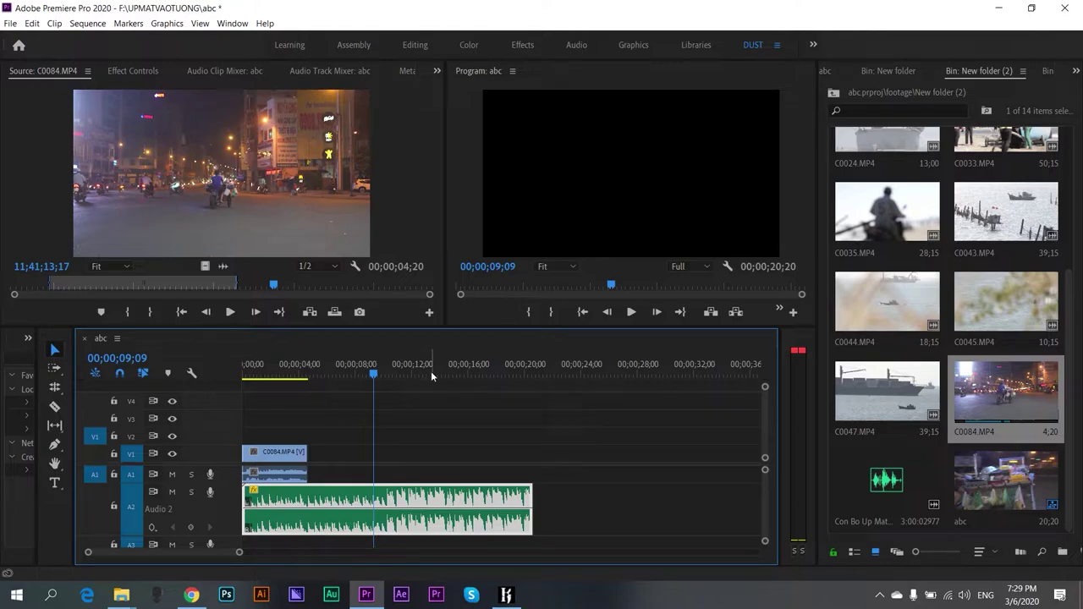
pyautogui.hotkey('ctrl', 'alt', 'k')
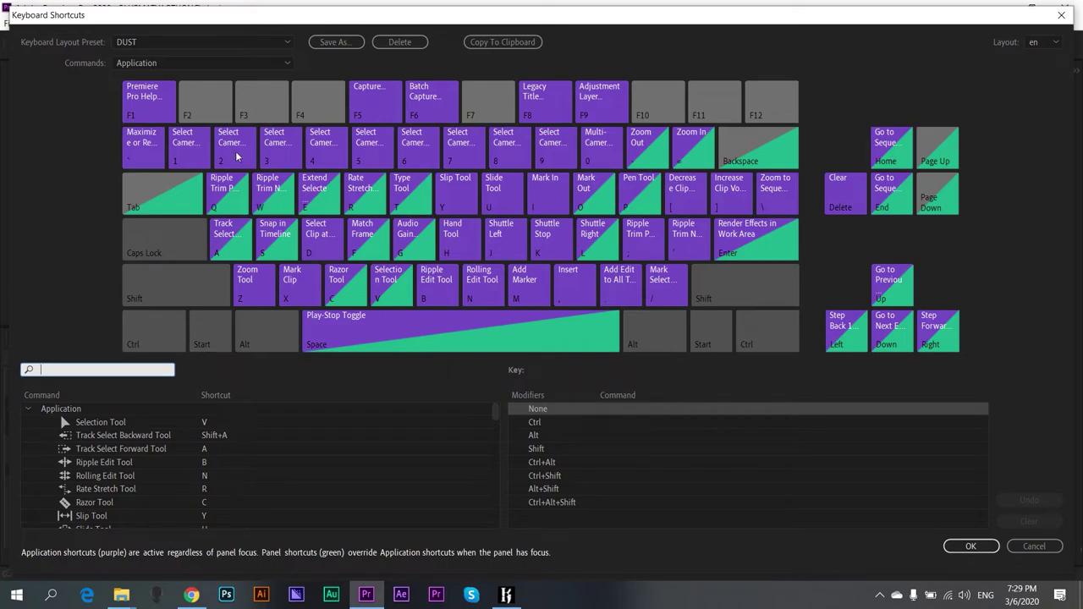
# - Close the Keyboard Shortcuts window after reviewing the DUST layout's Application commands
pyautogui.moveTo(280, 199)
pyautogui.click(1060, 16)
pyautogui.click(268, 370)
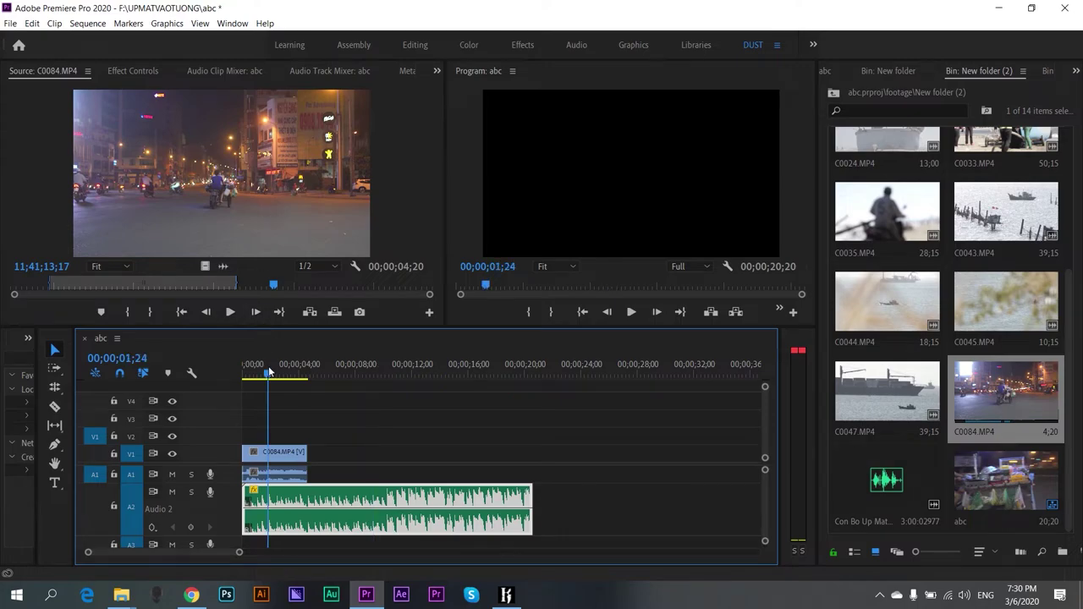
pyautogui.press('=')
pyautogui.press('space')
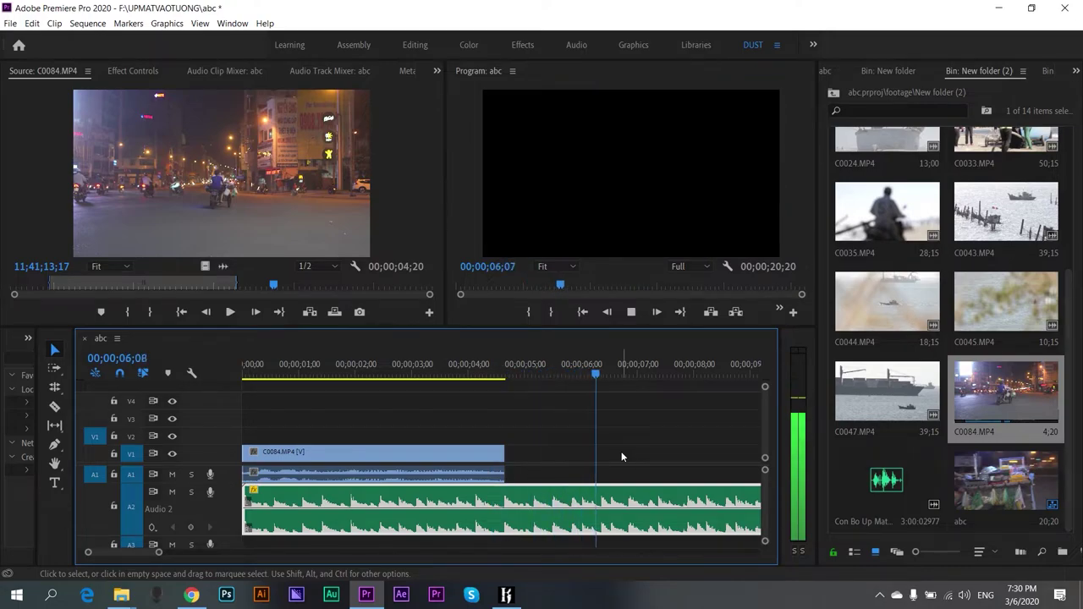
pyautogui.press('space')
pyautogui.click(458, 375)
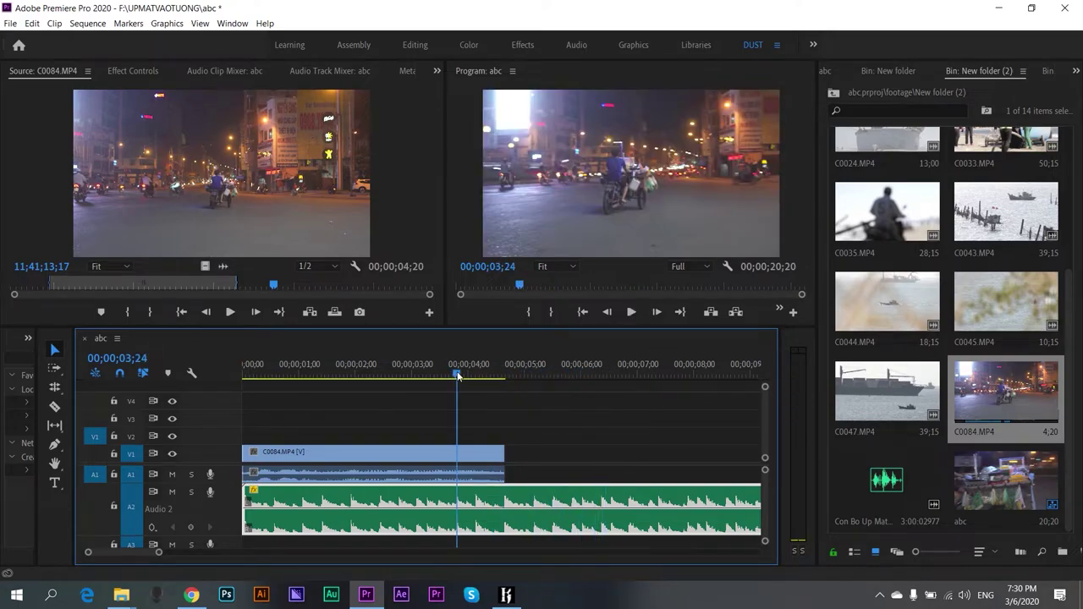
pyautogui.press('space')
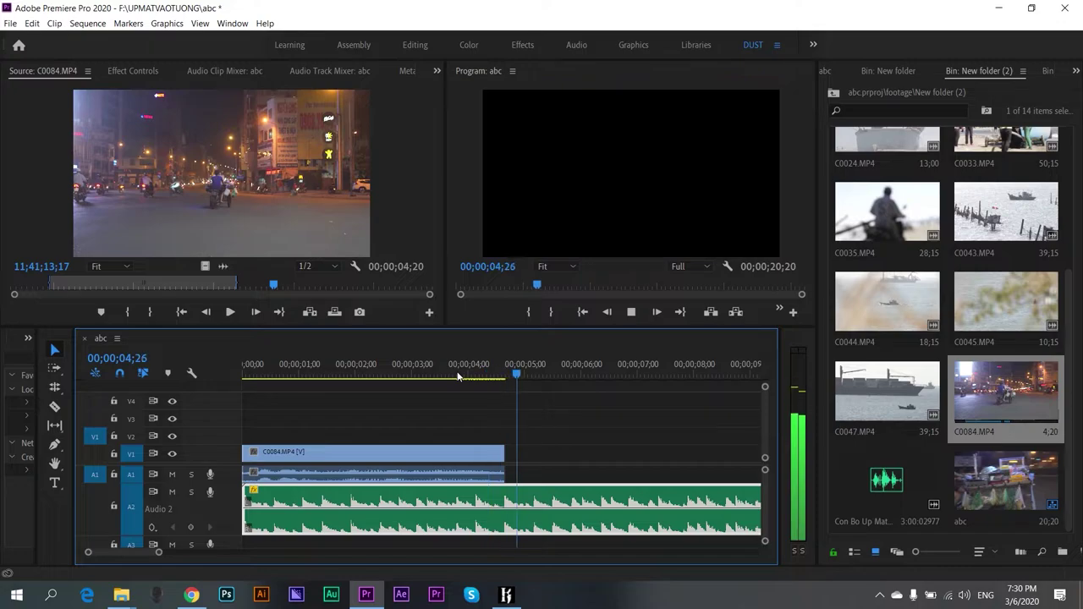
pyautogui.scroll(2, 965, 400)
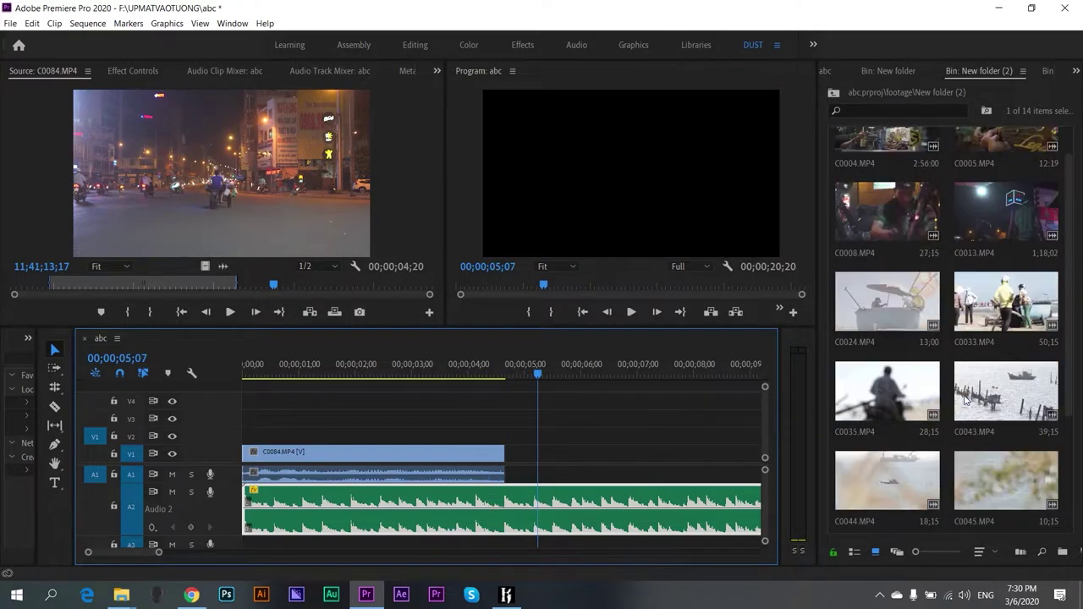
pyautogui.scroll(1, 965, 400)
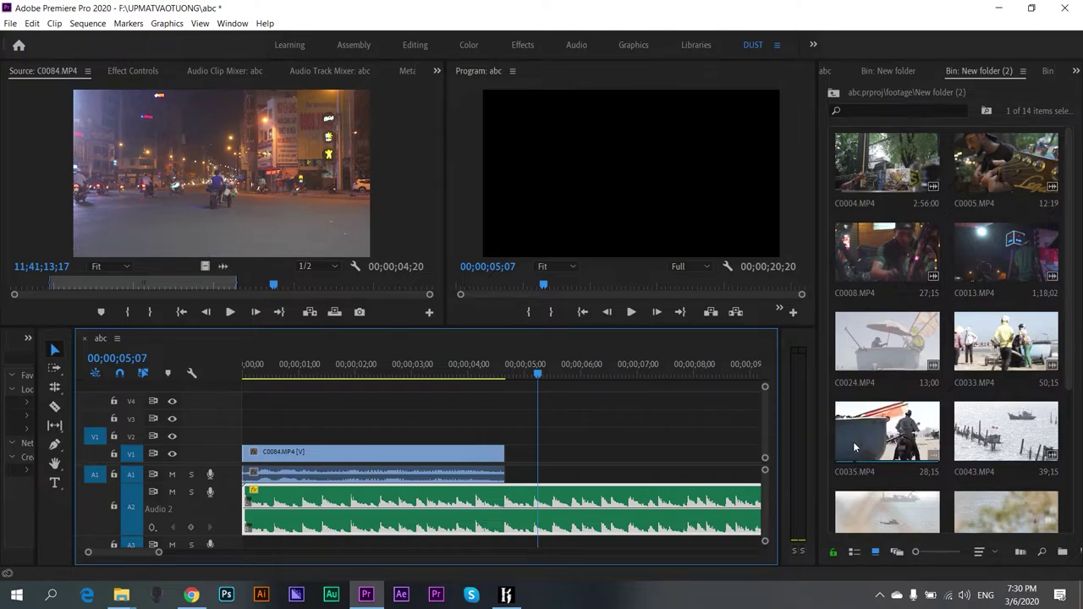
# - Open the New folder bin and load 00121.MTS into the Source monitor
pyautogui.click(901, 71)
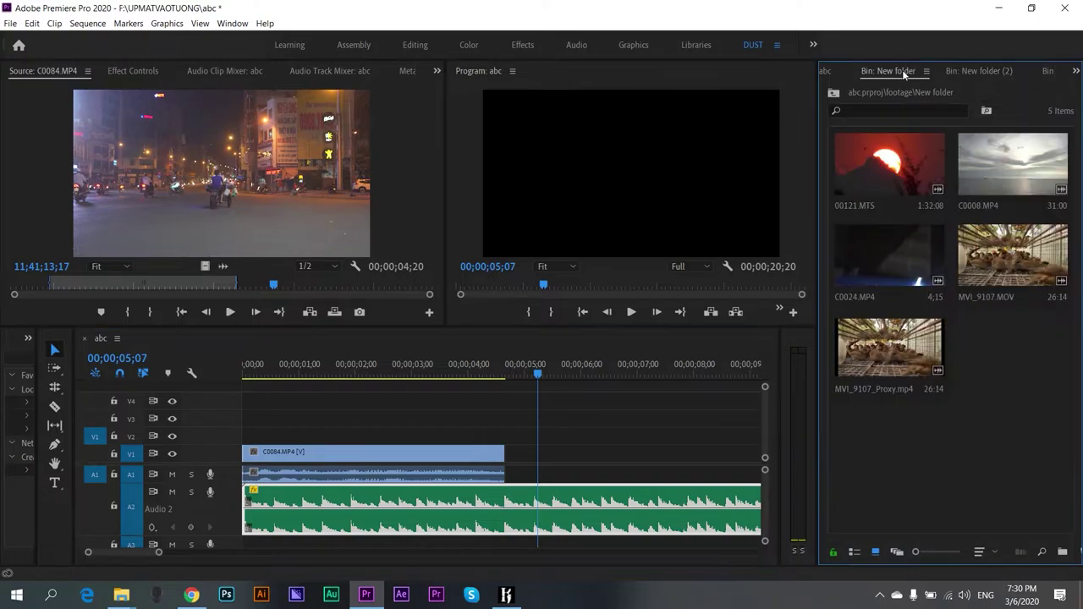
pyautogui.doubleClick(895, 347)
pyautogui.click(884, 161)
pyautogui.doubleClick(884, 161)
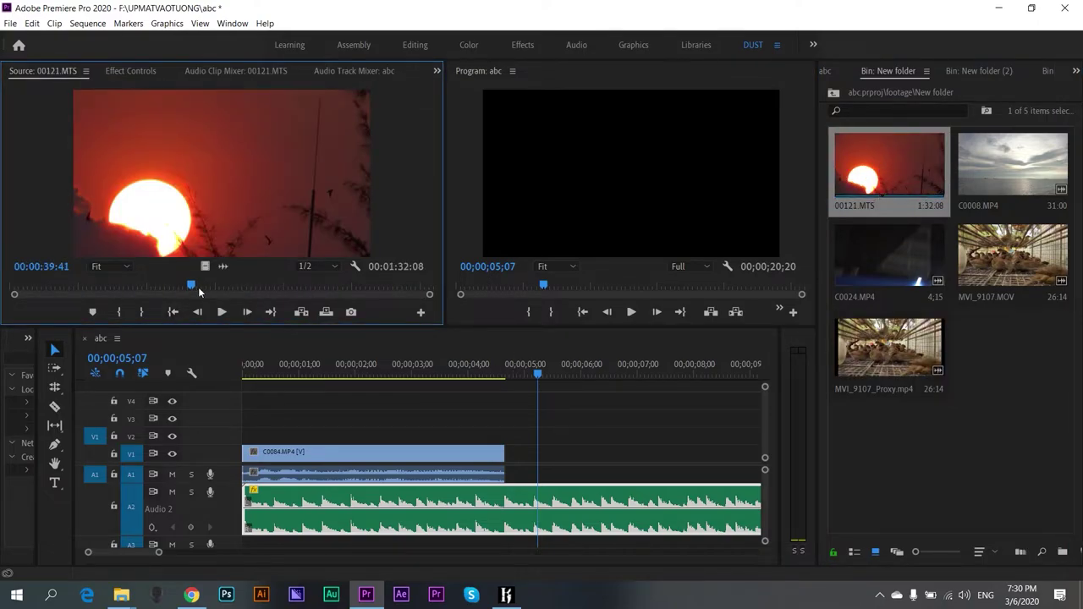
# - Mark a 00:00:05:29 portion of 00121.MTS from its start, with the out point at 5;28
pyautogui.moveTo(200, 292)
pyautogui.mouseDown()
pyautogui.moveTo(47, 305)
pyautogui.moveTo(54, 310)
pyautogui.moveTo(60, 291)
pyautogui.moveTo(308, 295)
pyautogui.moveTo(234, 296)
pyautogui.mouseUp()
pyautogui.press('i')
pyautogui.press('Home')
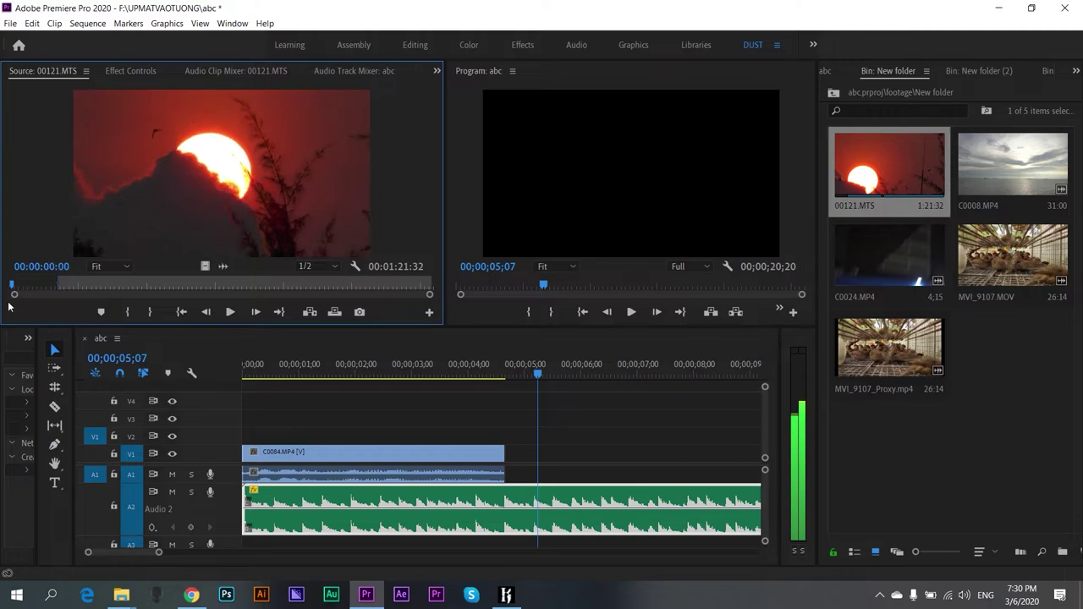
pyautogui.press('space')
pyautogui.hotkey('ctrl', 'shift', 'i')
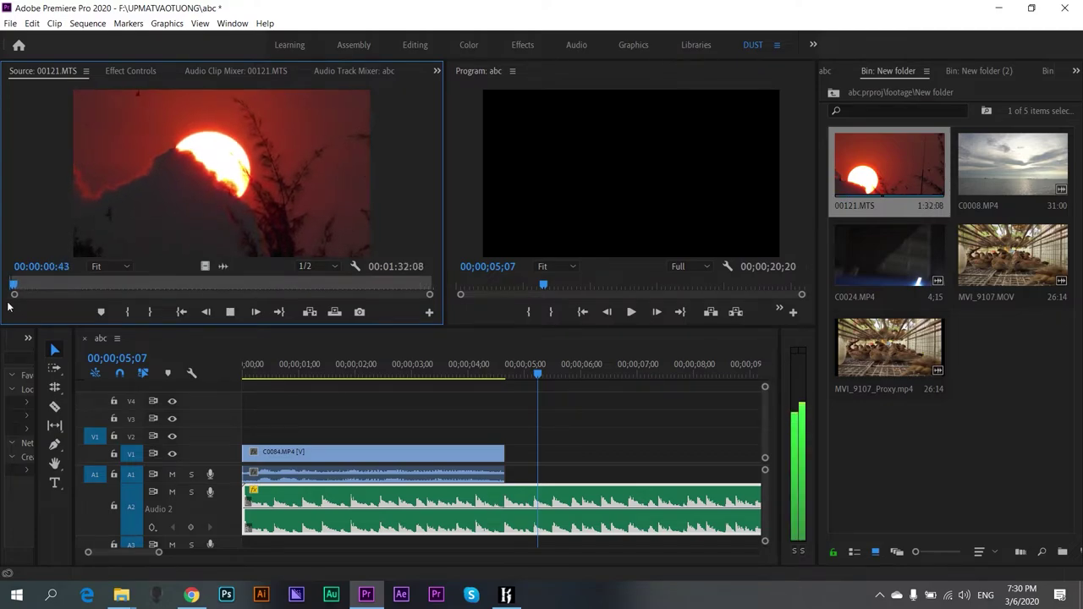
pyautogui.moveTo(17, 285); pyautogui.dragTo(35, 290)
pyautogui.press('o')
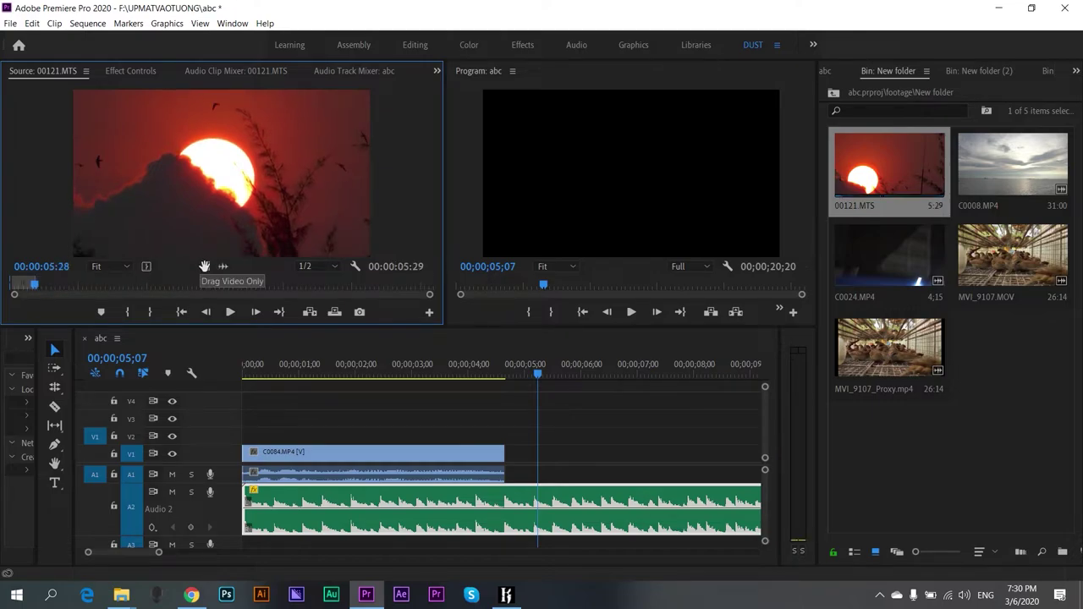
# - Place the 00121.MTS sunset clip on V1 right after C0084
pyautogui.moveTo(203, 266)
pyautogui.mouseDown()
pyautogui.moveTo(518, 460)
pyautogui.moveTo(531, 456)
pyautogui.mouseUp()
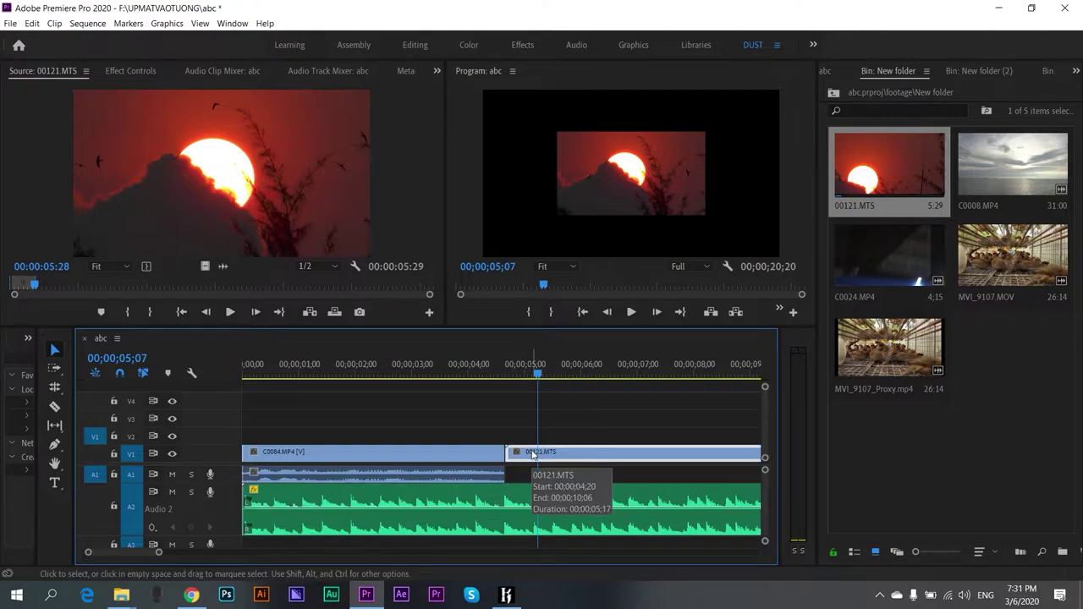
pyautogui.press('-')
pyautogui.press('-')
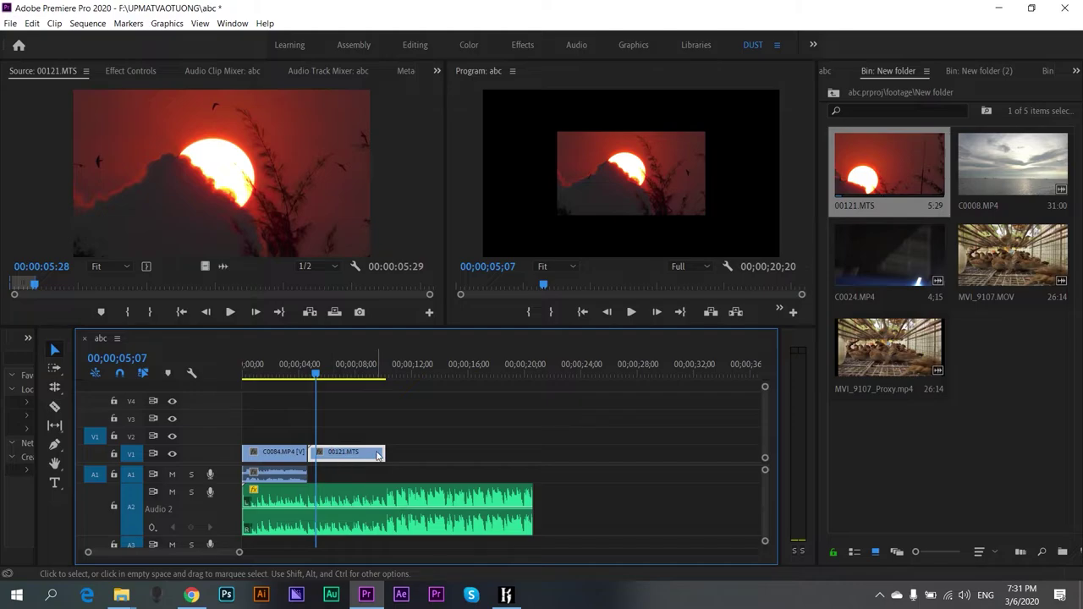
pyautogui.press('r')
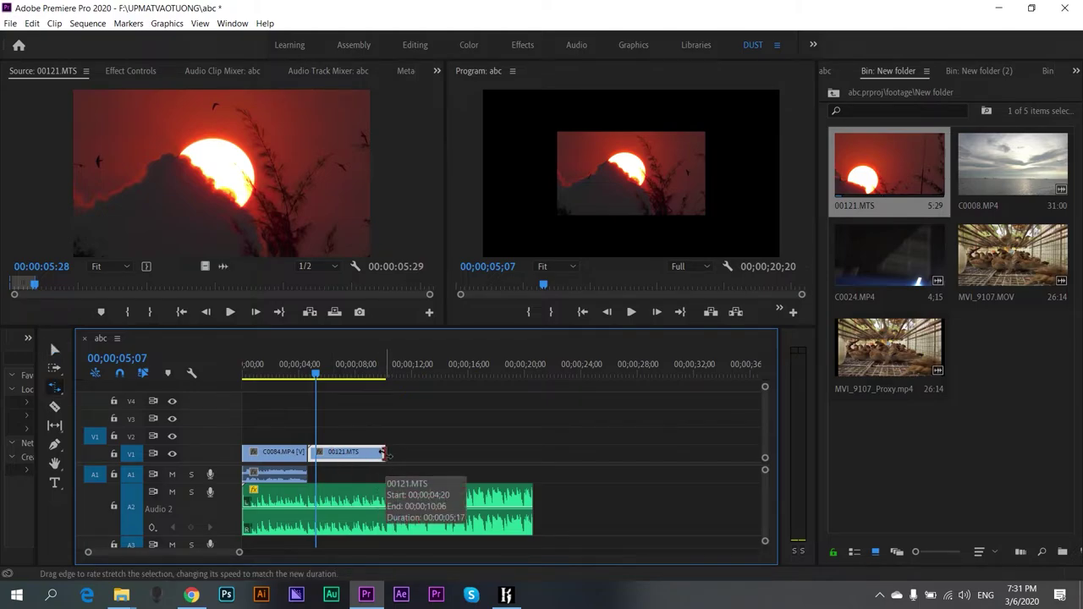
pyautogui.press('v')
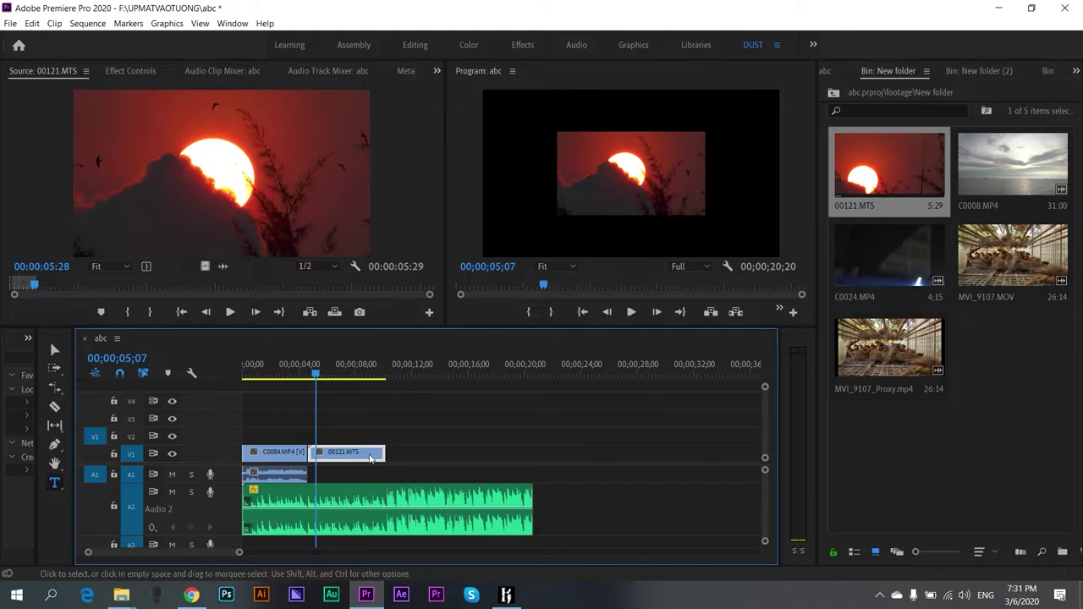
# - Check 00121.MTS Speed/Duration without changing it, then choose Rate Stretch and view Keyboard Shortcuts
pyautogui.rightClick(353, 457)
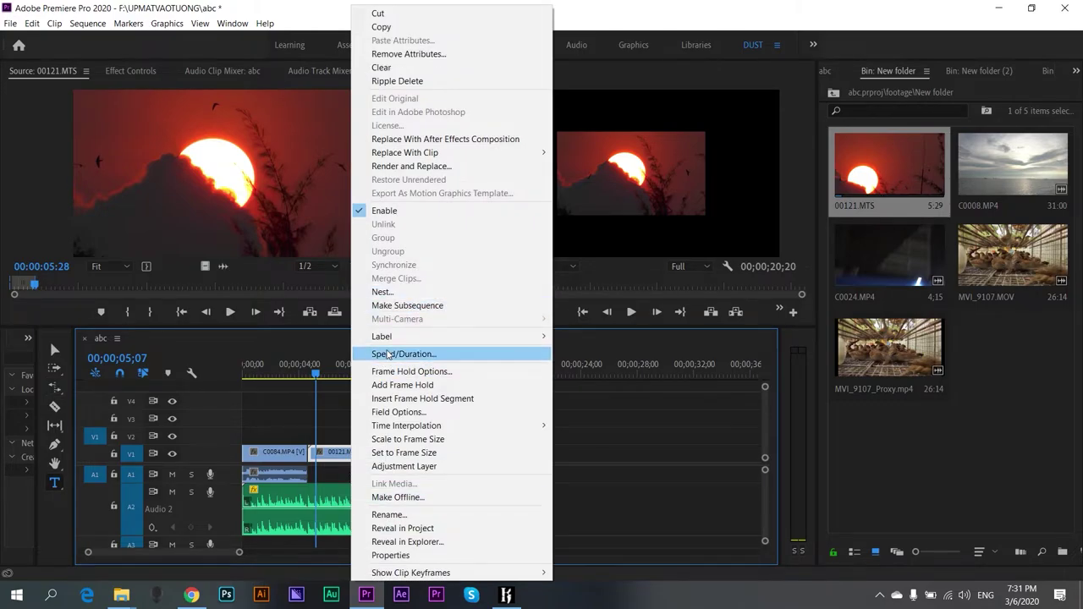
pyautogui.click(404, 354)
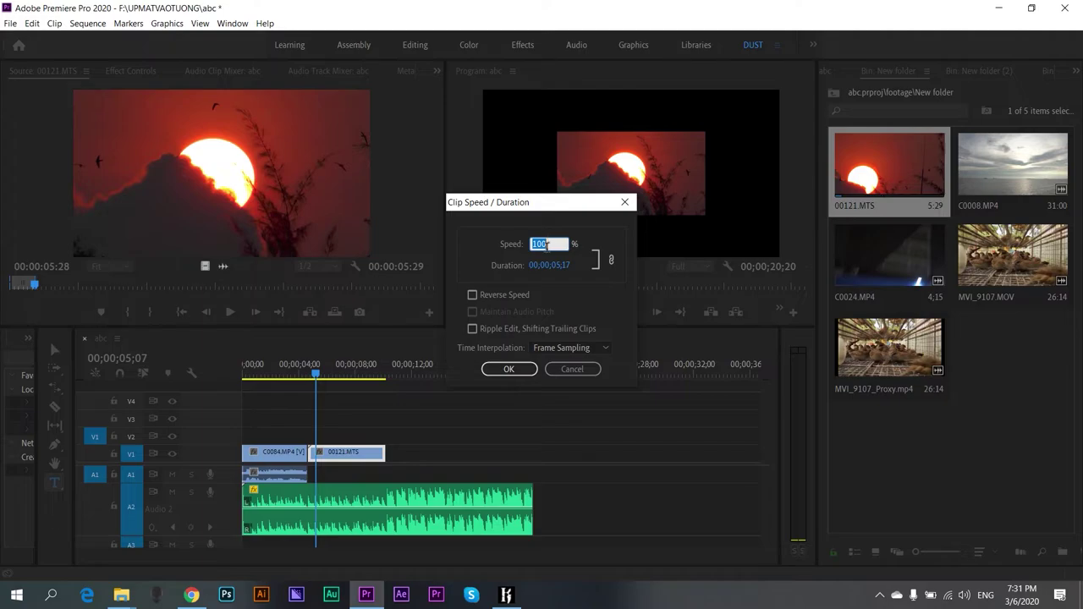
pyautogui.click(574, 370)
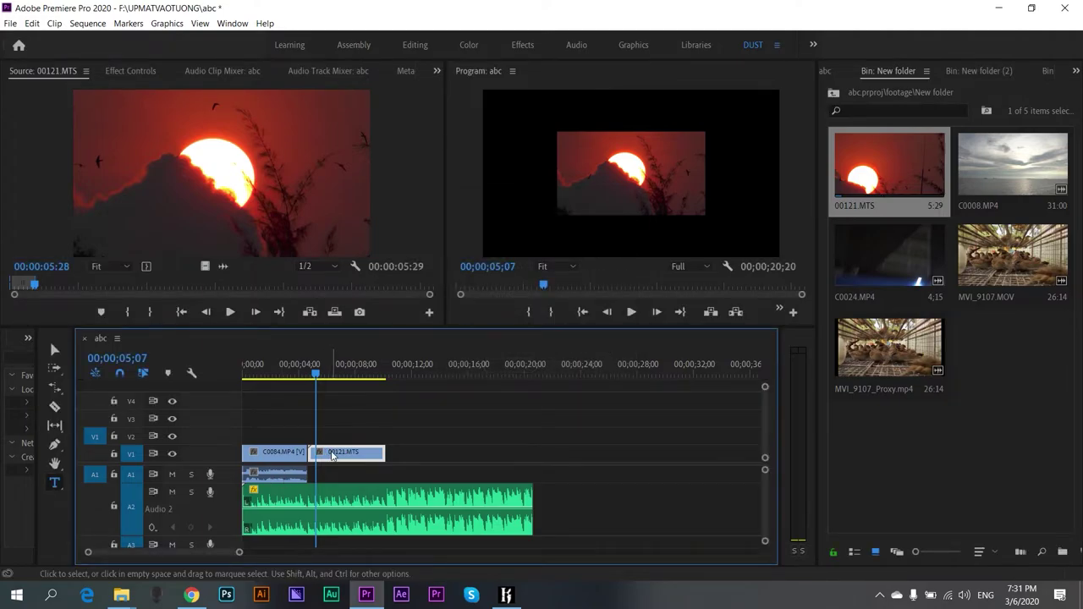
pyautogui.press('r')
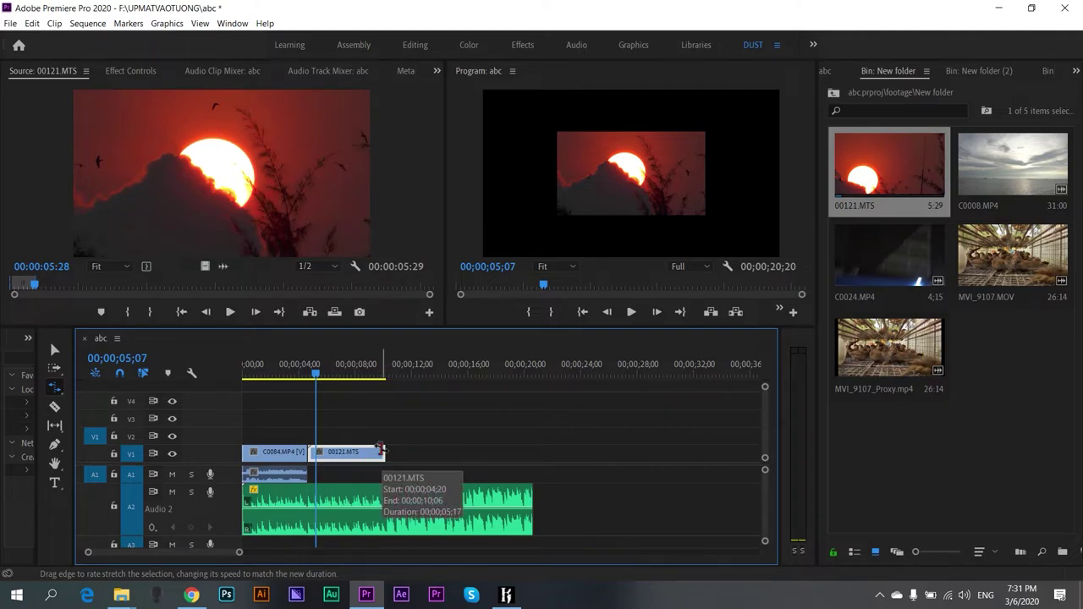
pyautogui.hotkey('ctrl', 'alt', 'k')
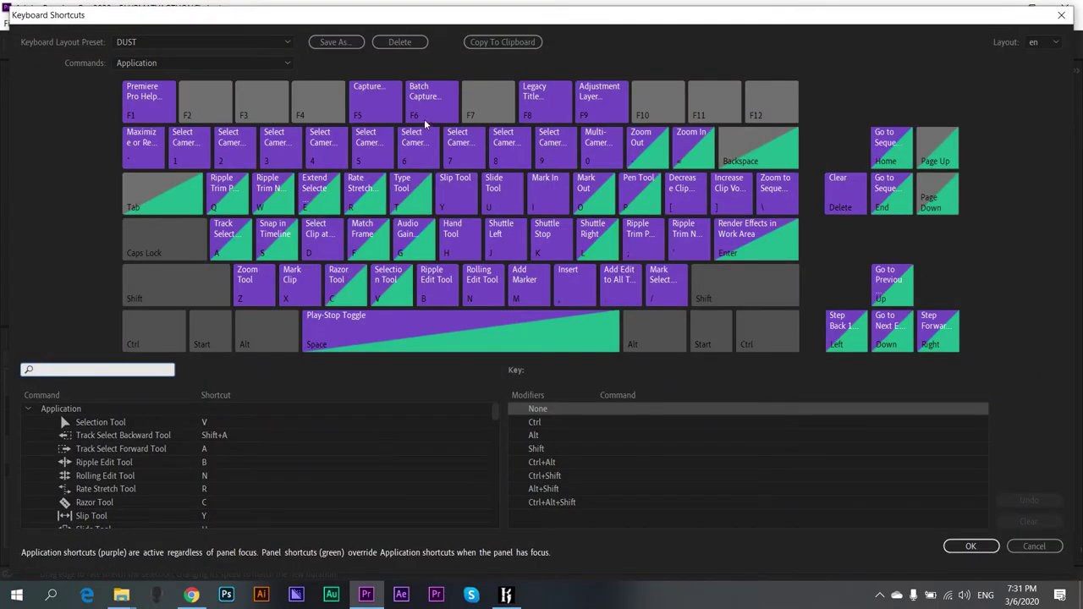
# - Look up which commands share the R shortcut, then close the Keyboard Shortcuts map
pyautogui.click(357, 198)
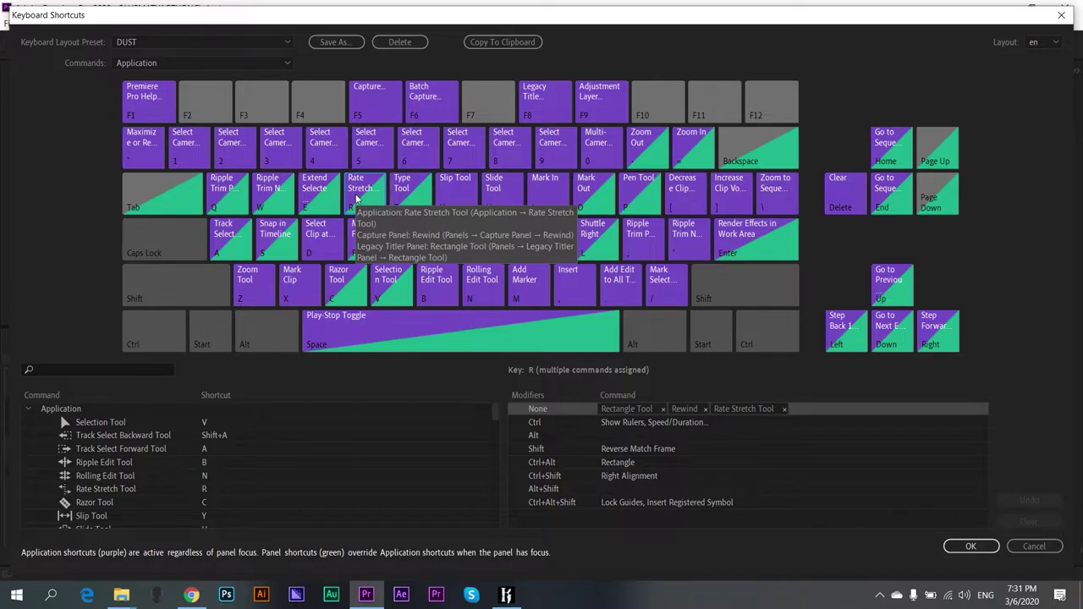
pyautogui.click(1061, 15)
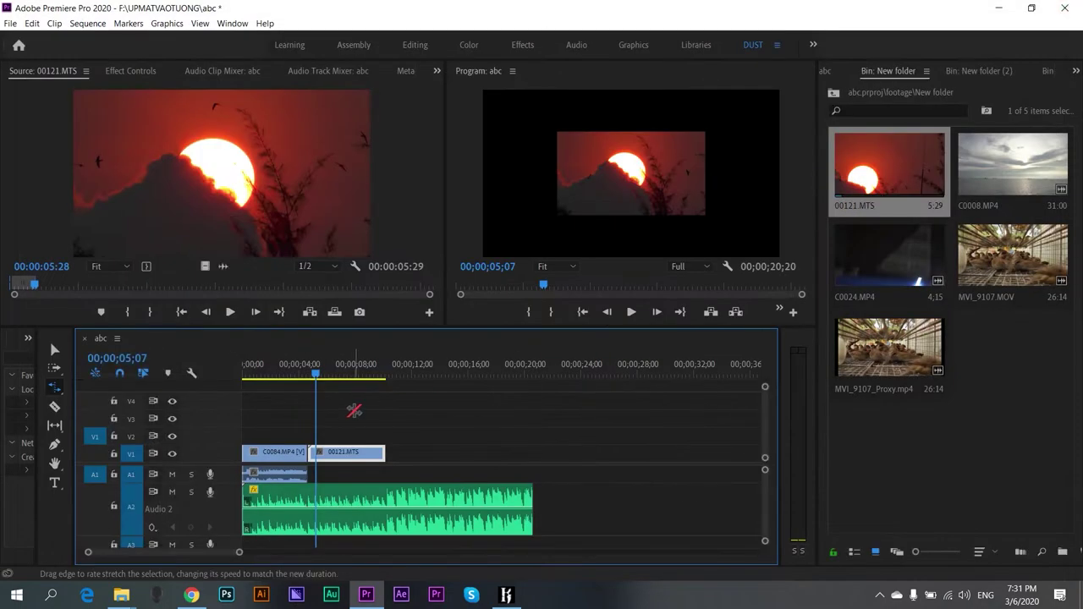
# - Rate-stretch 00121.MTS on V1 down to about 00;00;00;27 so it plays much faster
pyautogui.press('-')
pyautogui.press('-')
pyautogui.press('-')
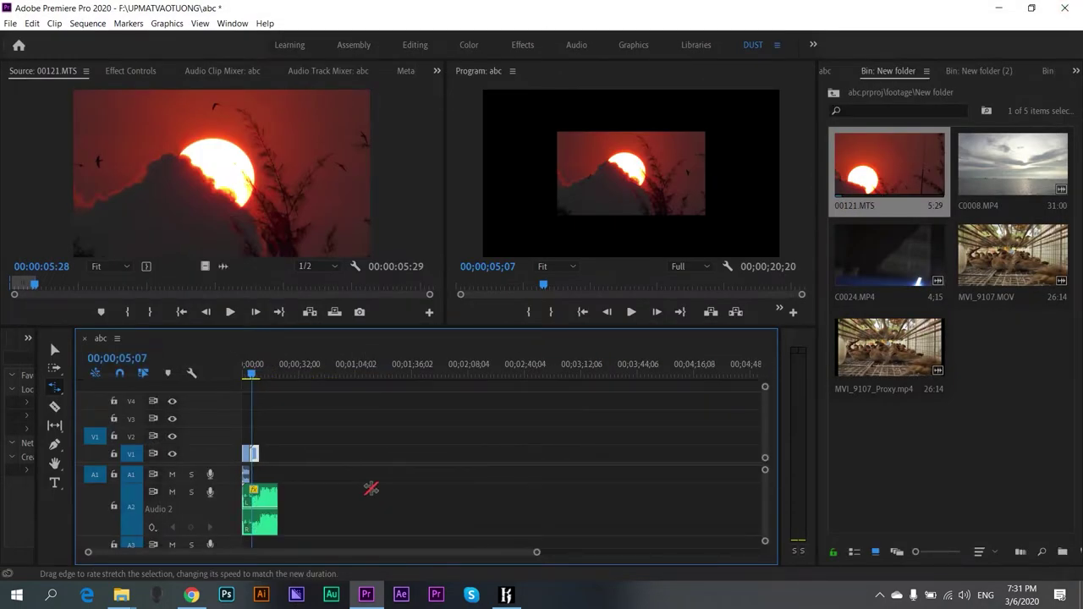
pyautogui.press('=')
pyautogui.press('=')
pyautogui.press('=')
pyautogui.press('=')
pyautogui.press('=')
pyautogui.press('=')
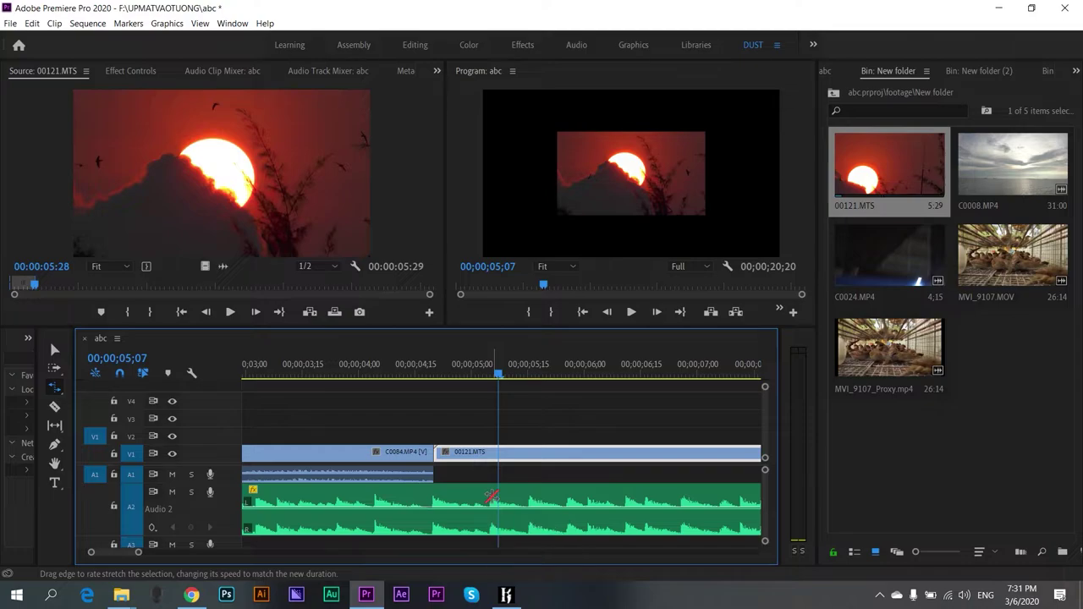
pyautogui.press('-')
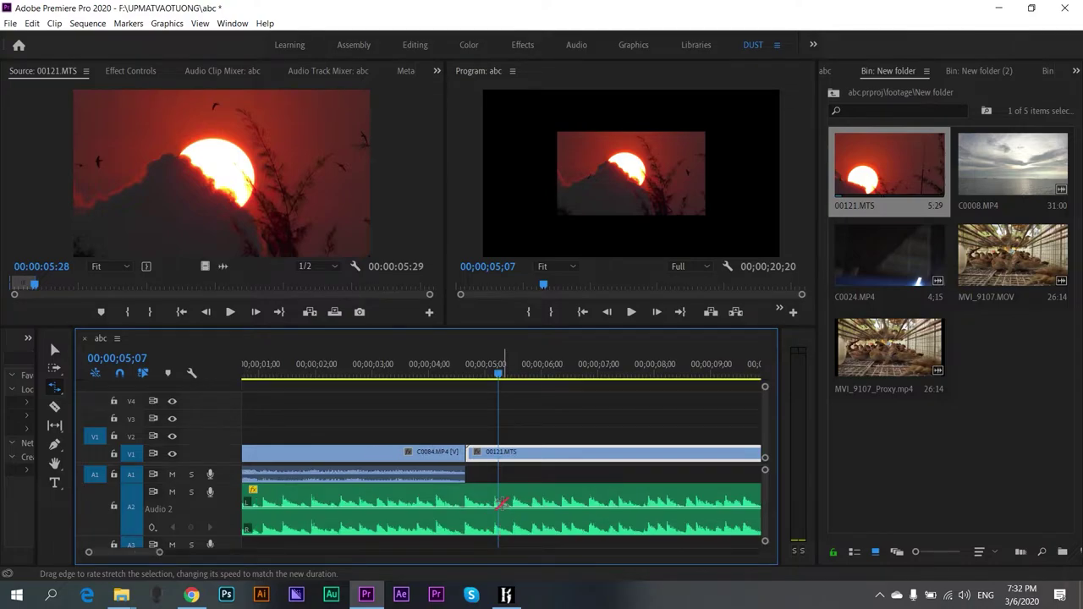
pyautogui.scroll(-3, 541, 508)
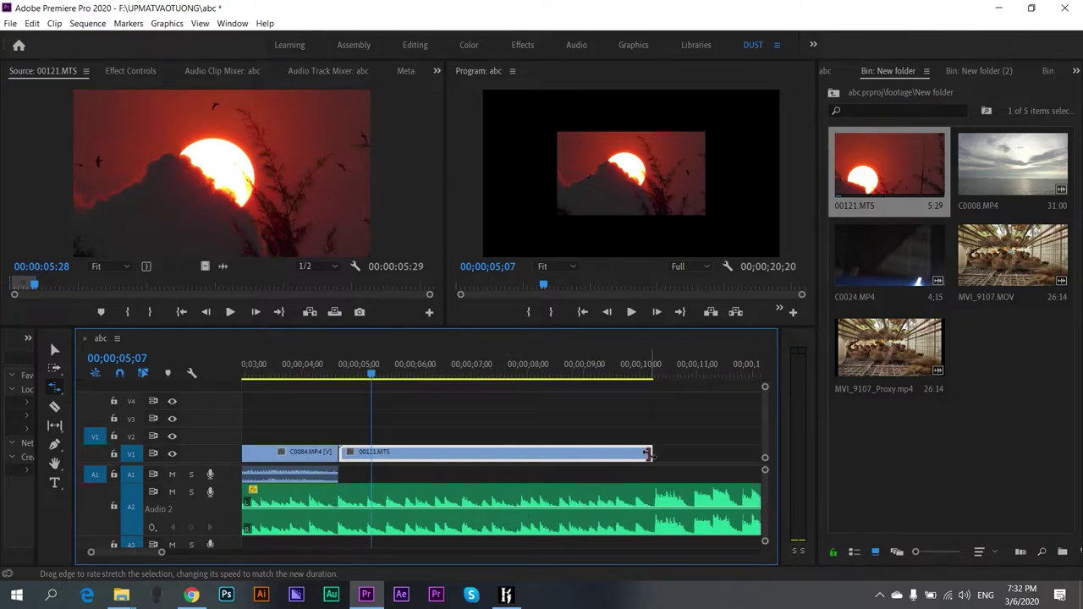
pyautogui.moveTo(529, 455); pyautogui.dragTo(385, 466)
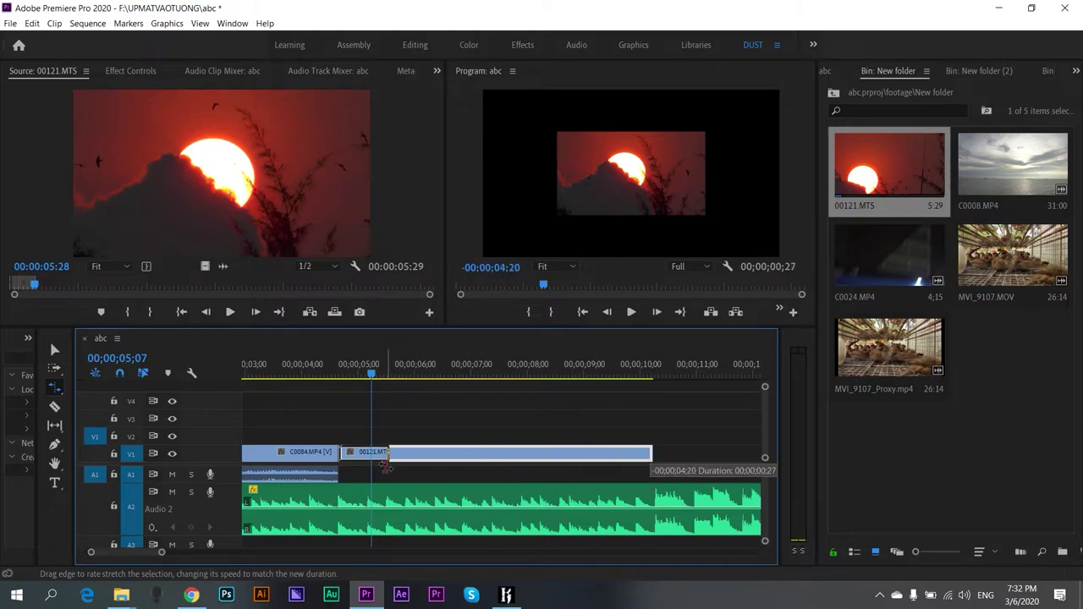
pyautogui.moveTo(385, 465); pyautogui.dragTo(384, 465)
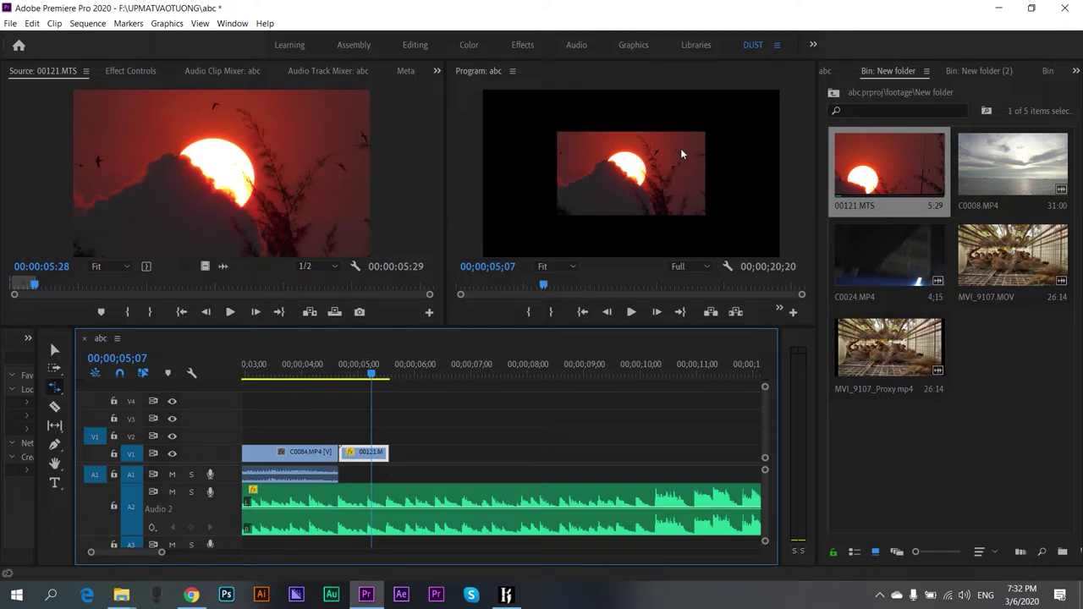
# - Set the 00121.MTS Motion Scale to 200 in Effect Controls, trying 150 first
pyautogui.click(130, 70)
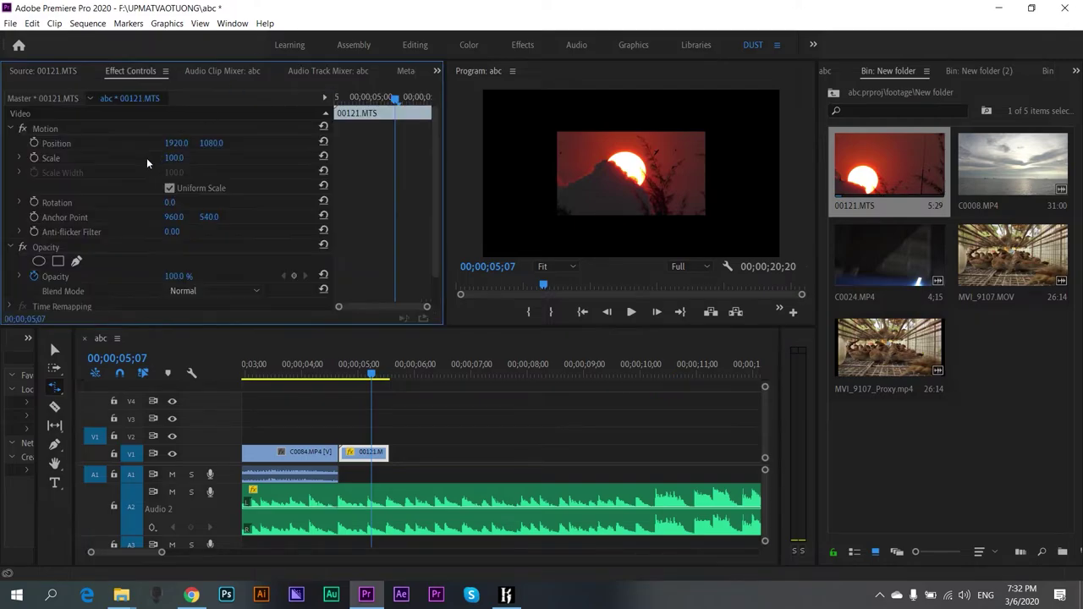
pyautogui.click(177, 157)
pyautogui.click(122, 164)
pyautogui.moveTo(172, 159); pyautogui.dragTo(179, 163)
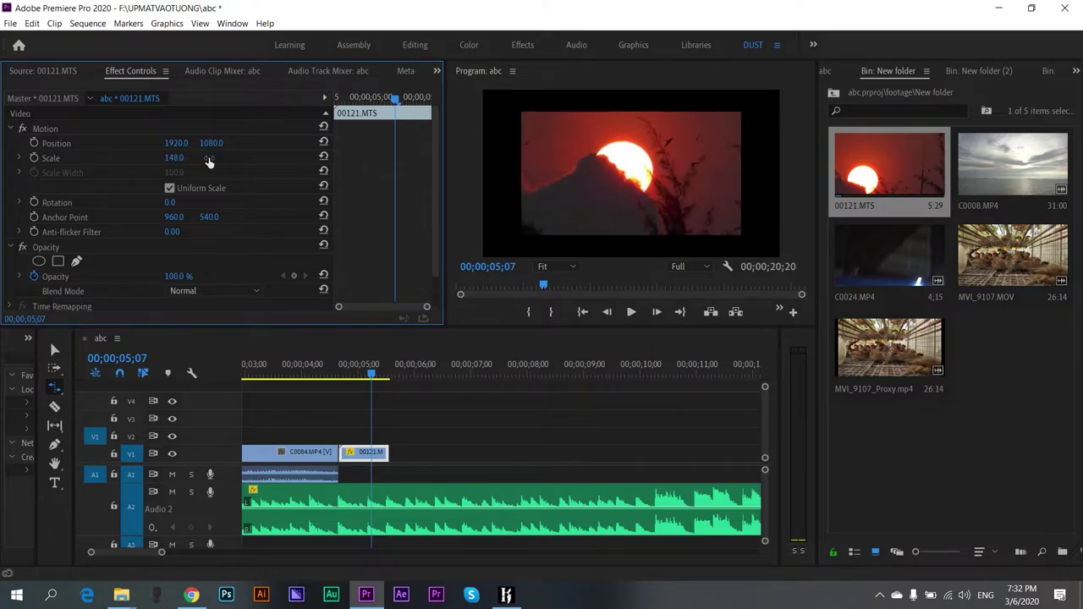
pyautogui.click(176, 158)
pyautogui.write('150')
pyautogui.press('Return')
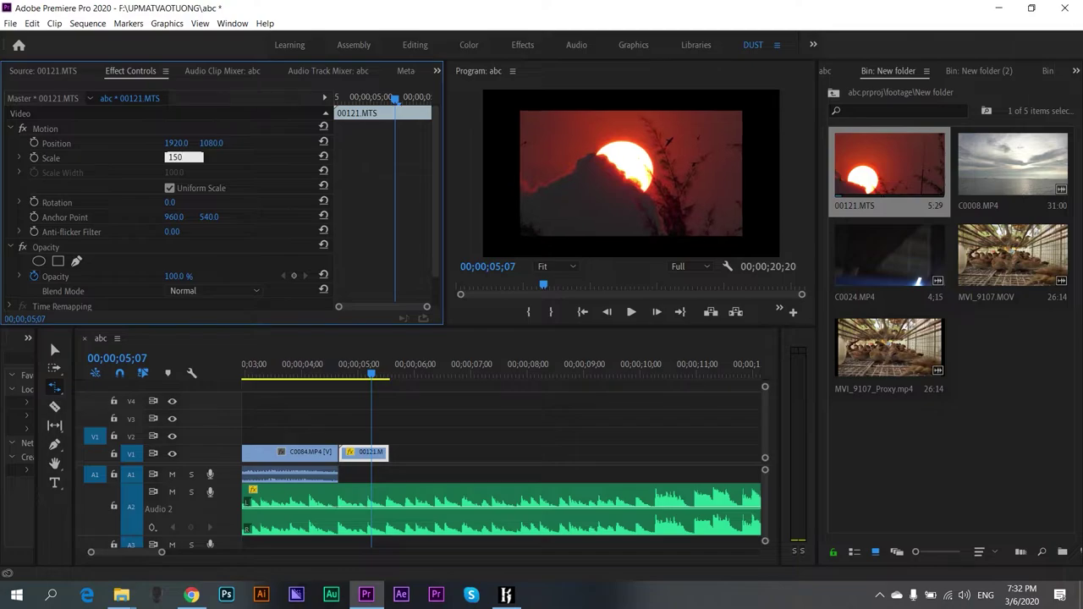
pyautogui.click(180, 158)
pyautogui.write('200')
pyautogui.press('Return')
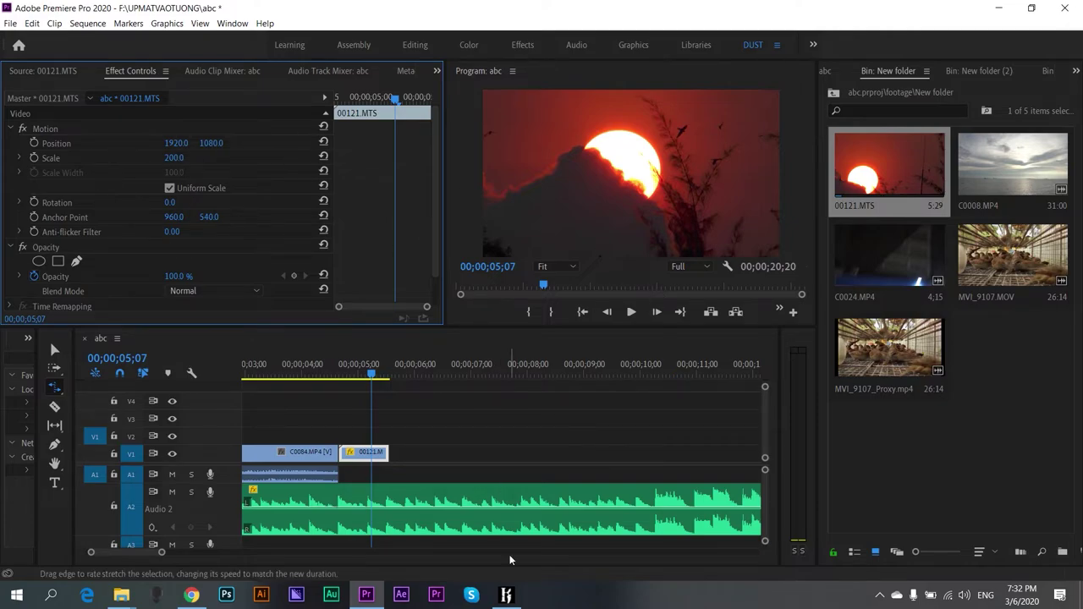
pyautogui.click(336, 375)
# - Play back the sequence and load MVI_9107.MOV into the Source monitor
pyautogui.press('space')
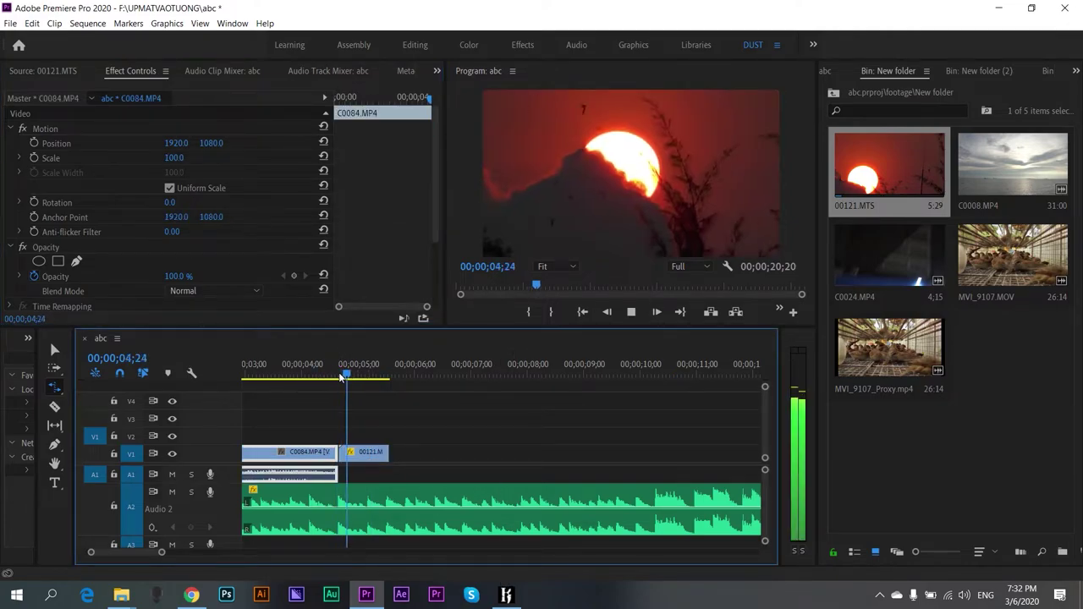
pyautogui.click(419, 504)
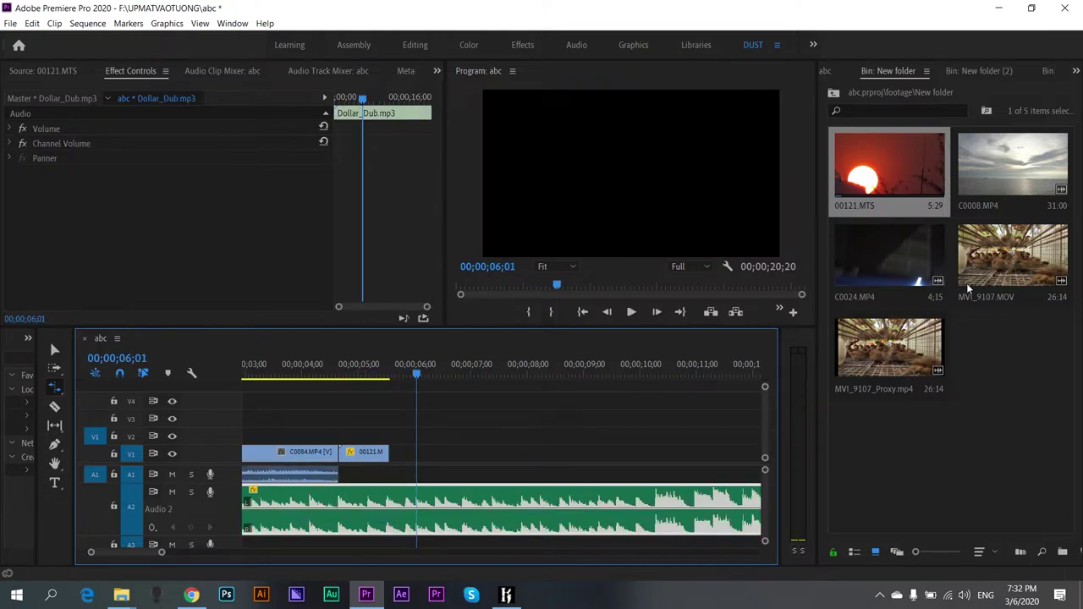
pyautogui.doubleClick(1018, 243)
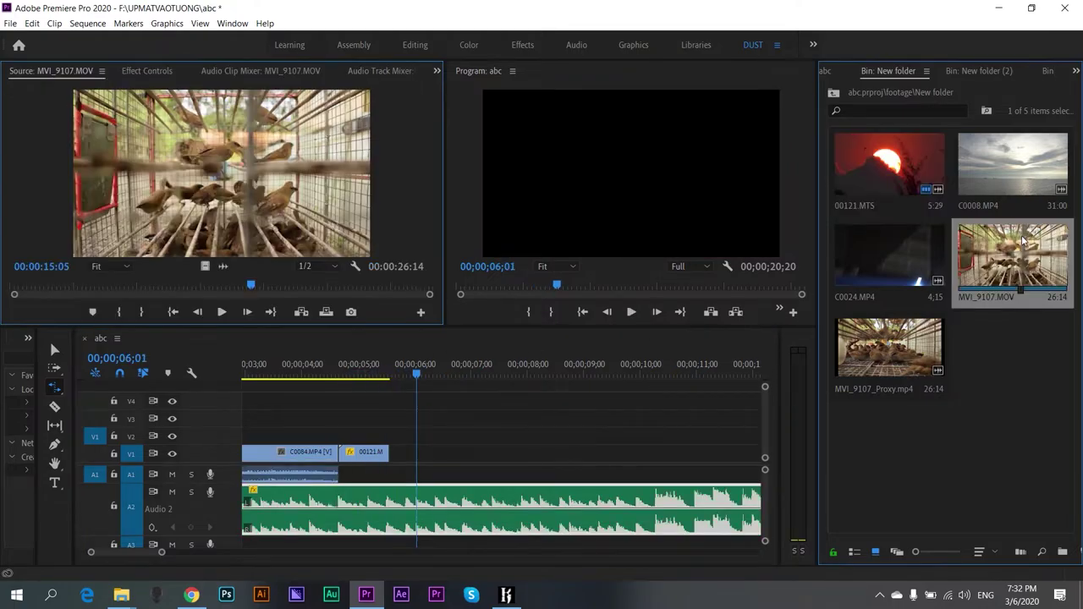
pyautogui.click(287, 383)
pyautogui.press('space')
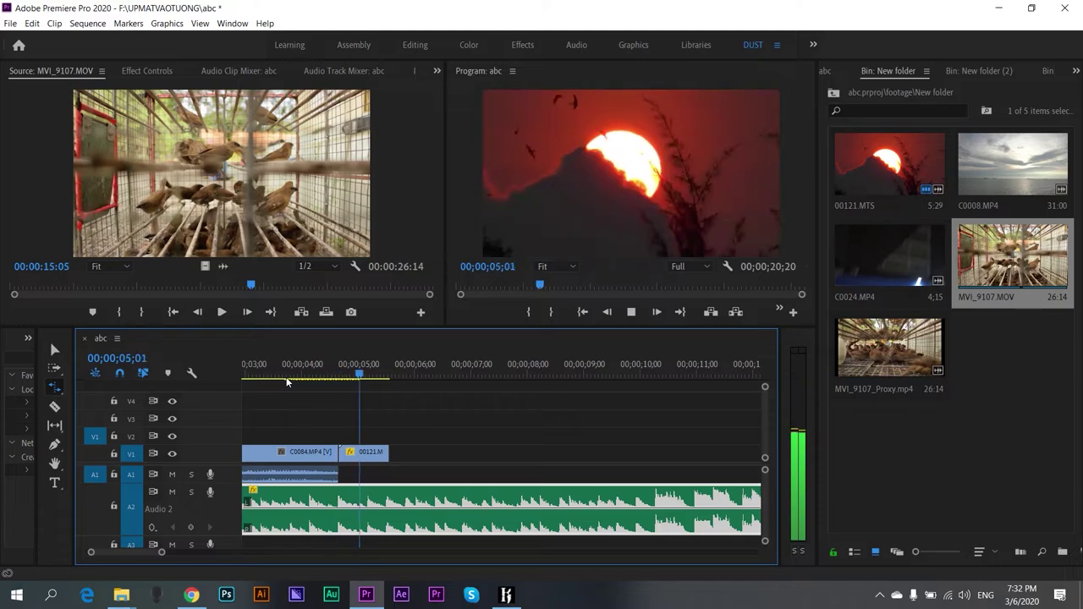
pyautogui.press('space')
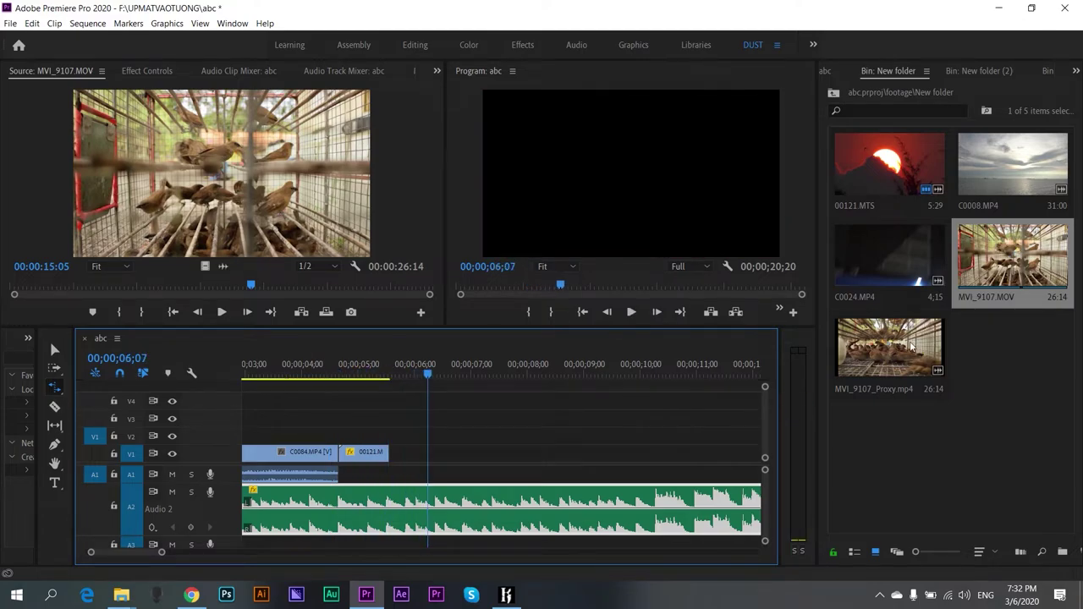
# - Mark a 00:00:01:04 MVI_9107.MOV excerpt from 14:18 and place it on V1 after 00121.MTS
pyautogui.click(195, 284)
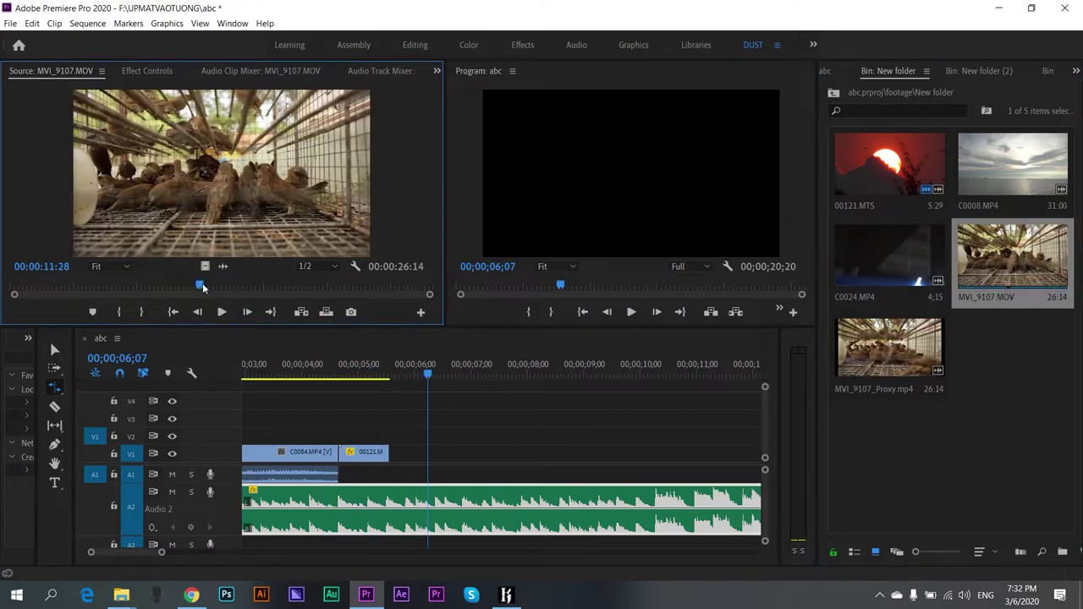
pyautogui.moveTo(203, 288); pyautogui.dragTo(252, 288)
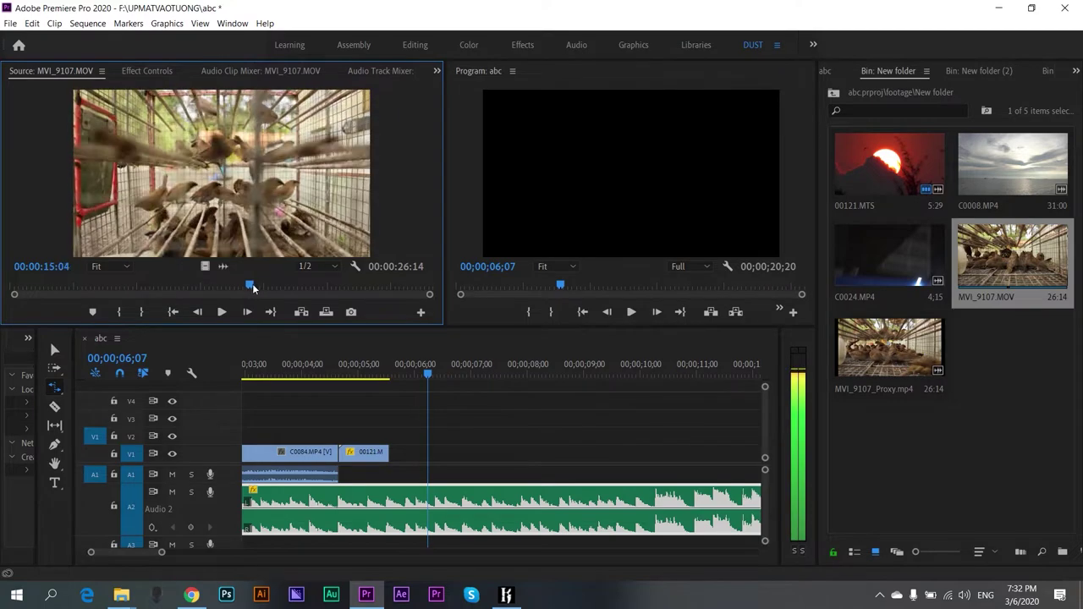
pyautogui.moveTo(253, 288); pyautogui.dragTo(244, 288)
pyautogui.press('i')
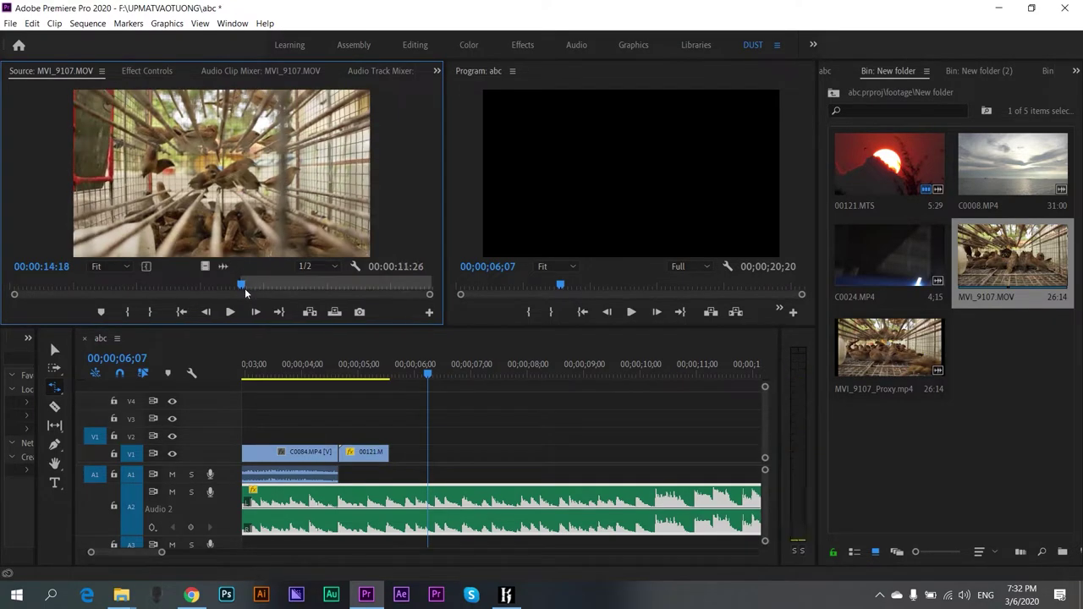
pyautogui.press('space')
pyautogui.press('o')
pyautogui.press('space')
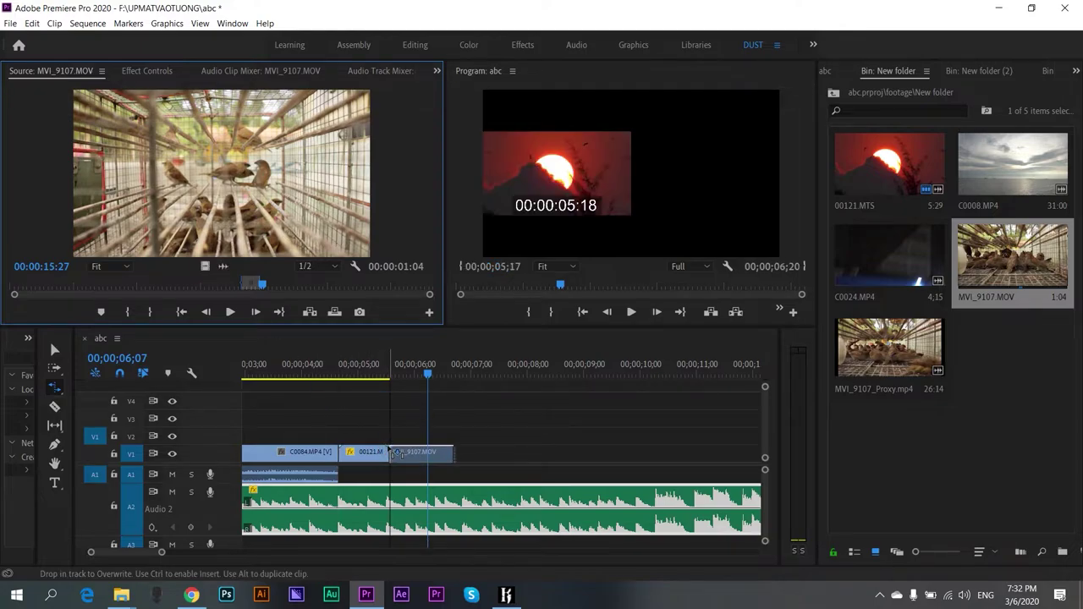
pyautogui.moveTo(205, 266); pyautogui.dragTo(388, 449)
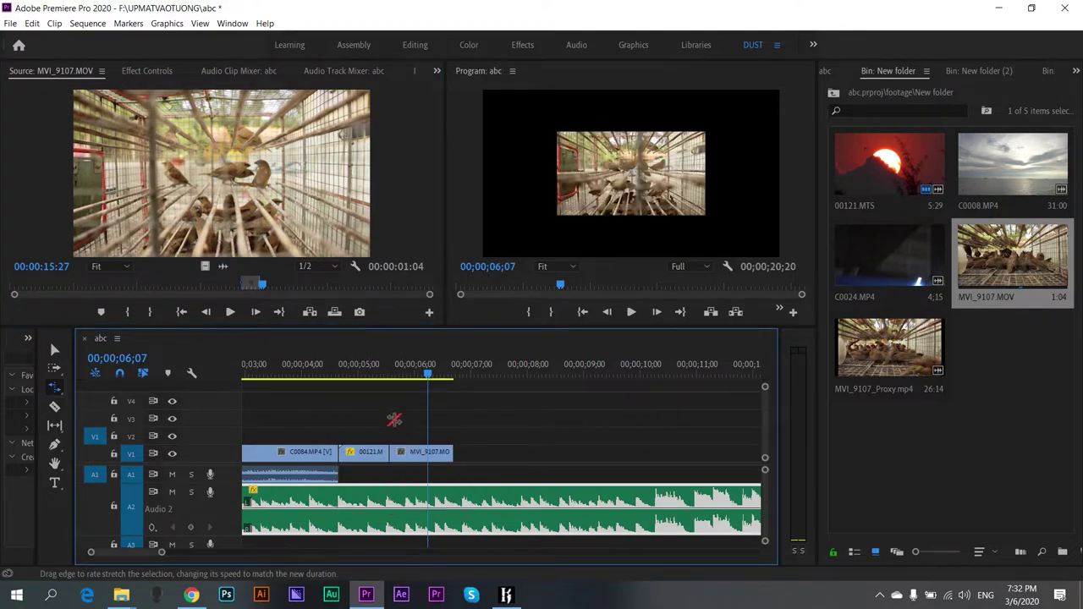
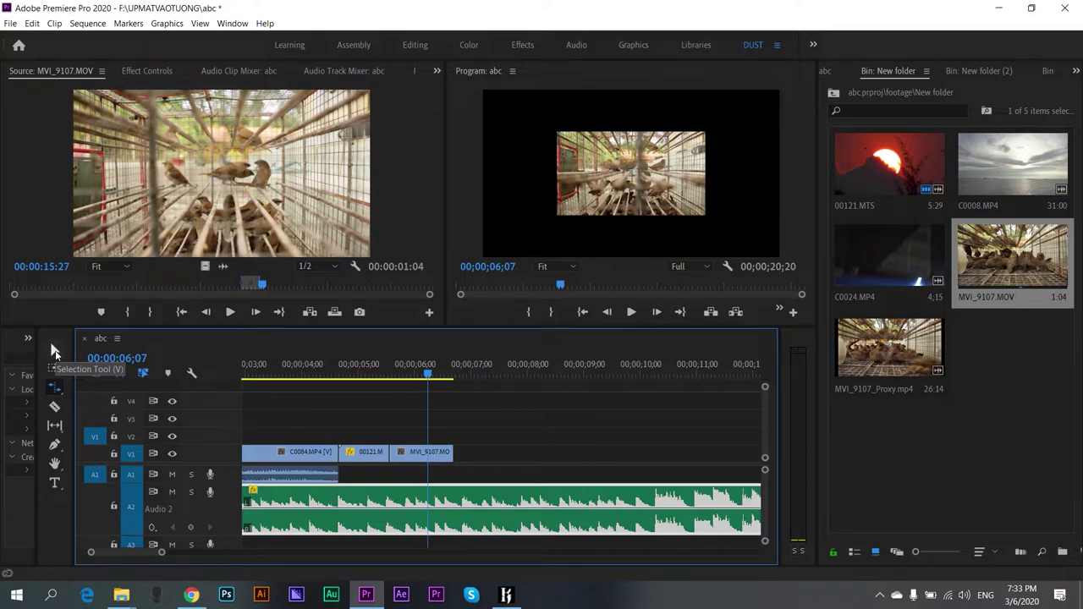
# - Zoom into the timeline and trim 10 frames off the end of MVI_9107
pyautogui.click(54, 352)
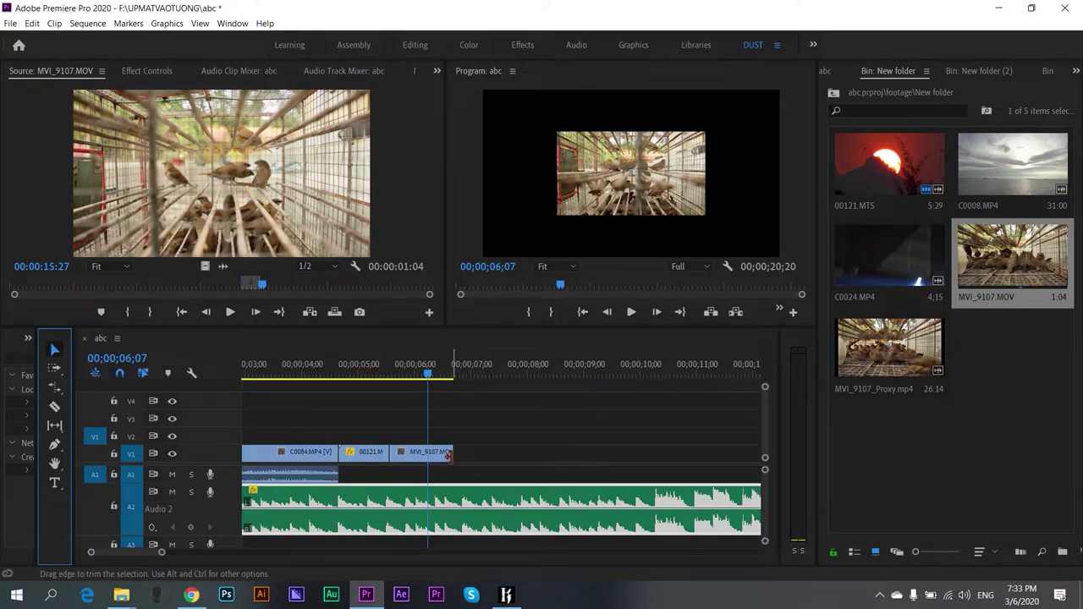
pyautogui.press('=')
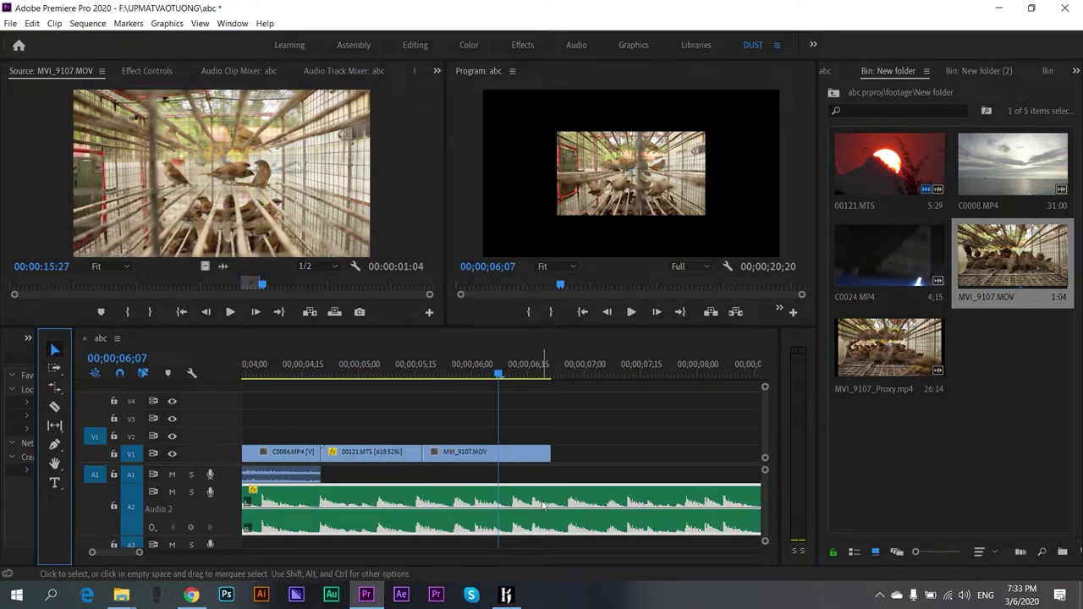
pyautogui.moveTo(549, 452); pyautogui.dragTo(511, 452)
pyautogui.click(416, 372)
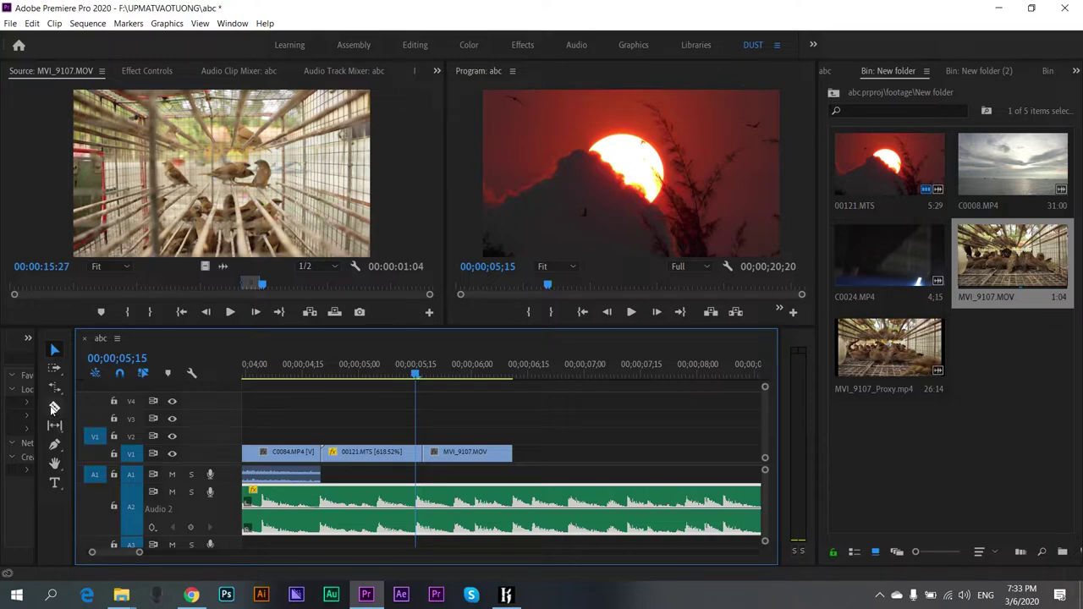
# - Try a ripple trim on the 00121/MVI_9107 cut, then undo it
pyautogui.press('b')
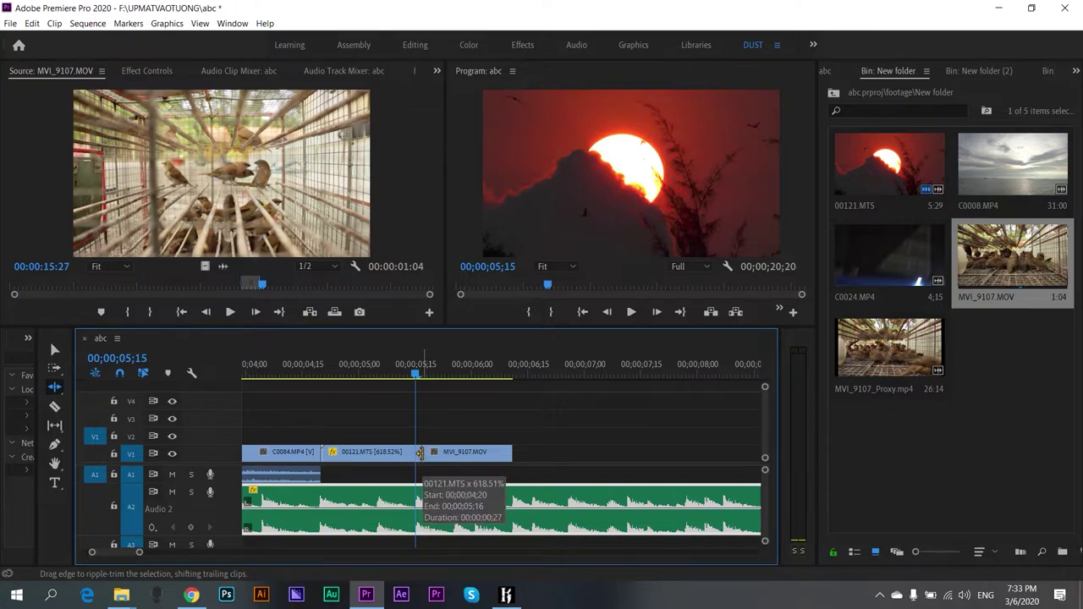
pyautogui.moveTo(420, 452); pyautogui.dragTo(370, 452)
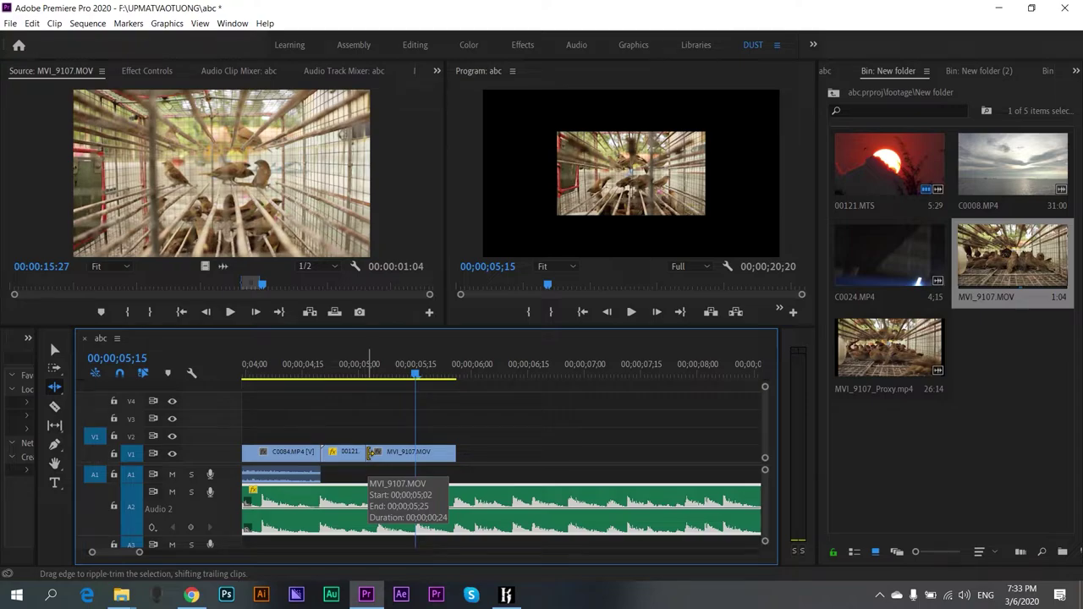
pyautogui.hotkey('ctrl', 'z')
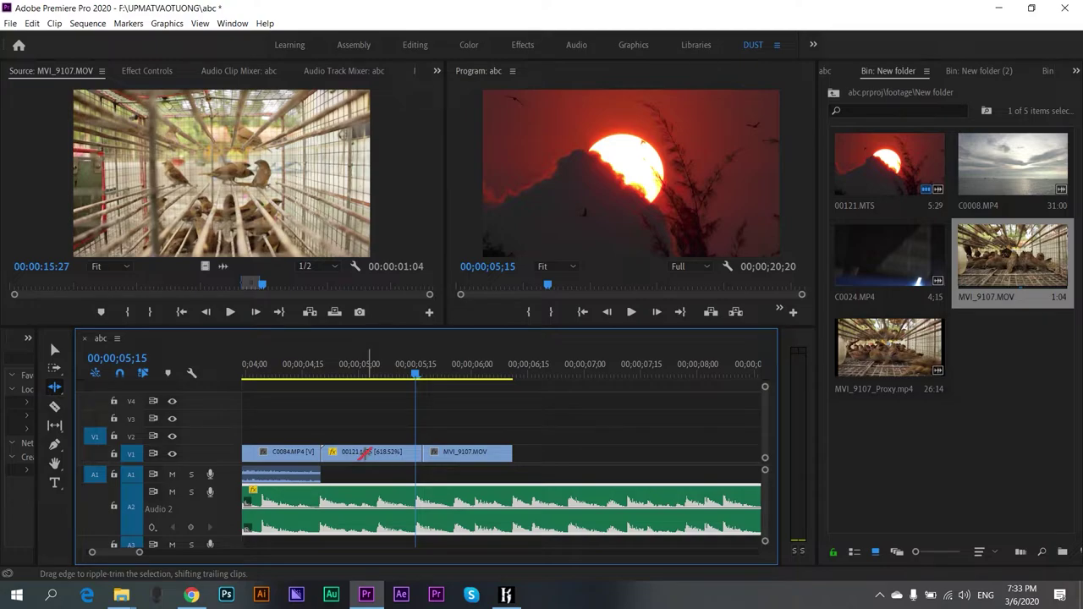
# - Play the sequence from 00;00;04;27 to check the cut
pyautogui.click(348, 372)
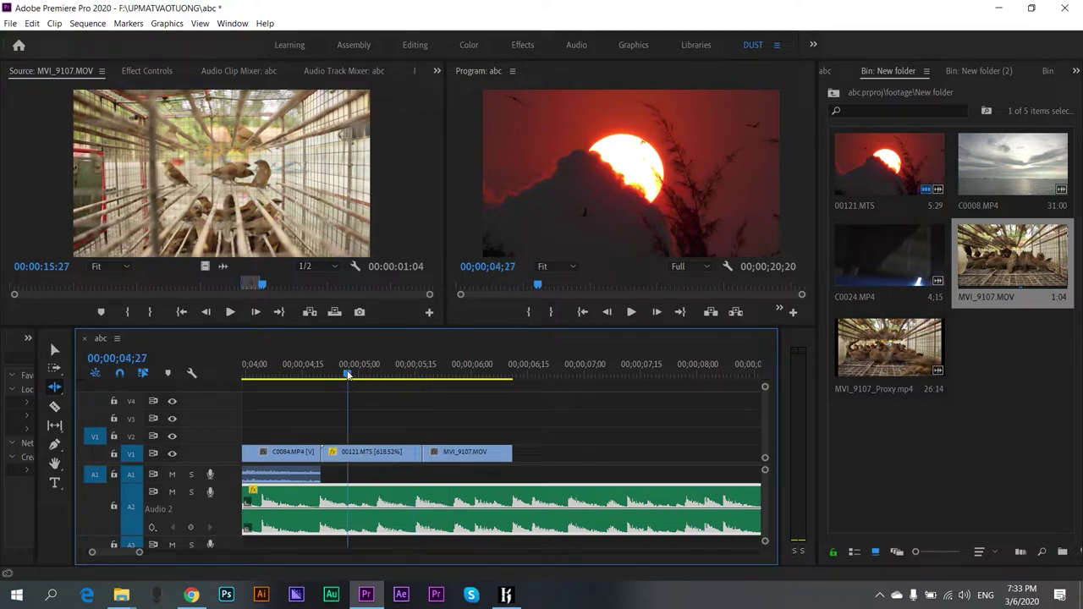
pyautogui.press('space')
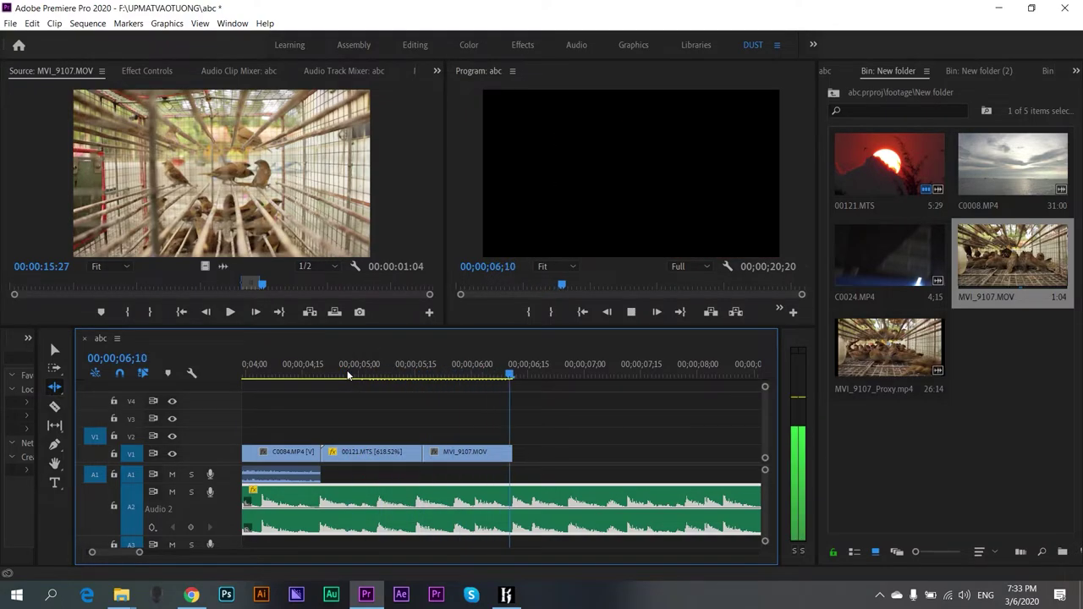
pyautogui.press('space')
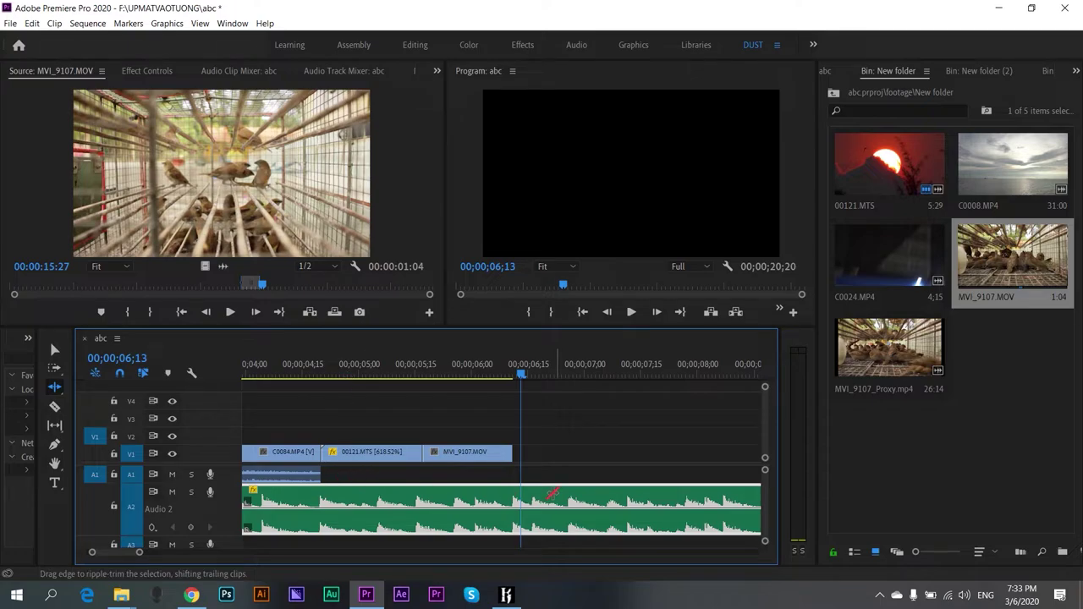
pyautogui.scroll(-3, 511, 385)
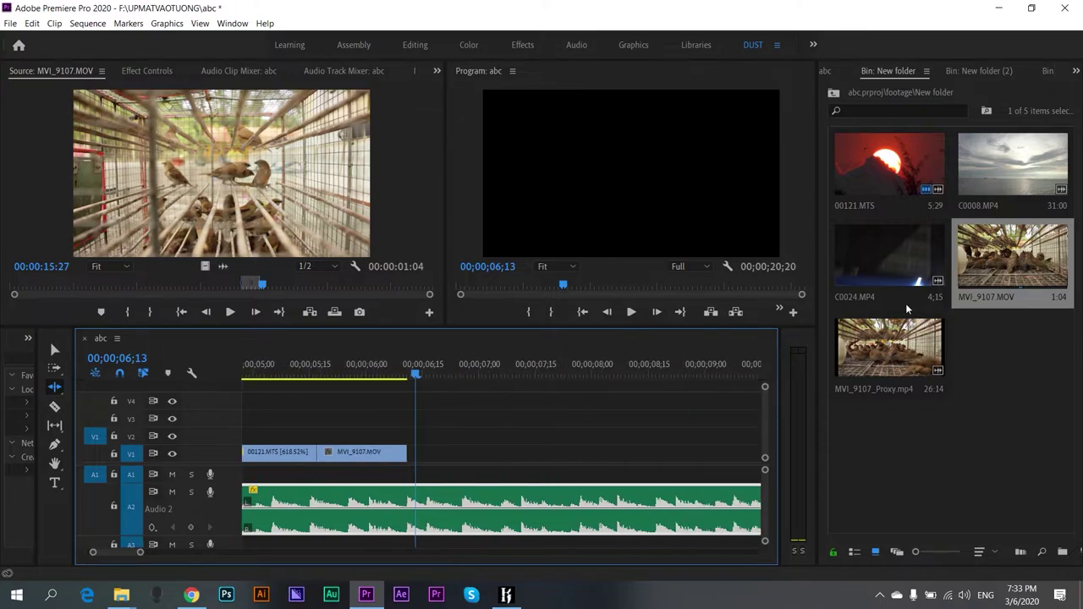
# - Browse between the project's top level, the New folder bin and the New folder (2) bin
pyautogui.click(879, 236)
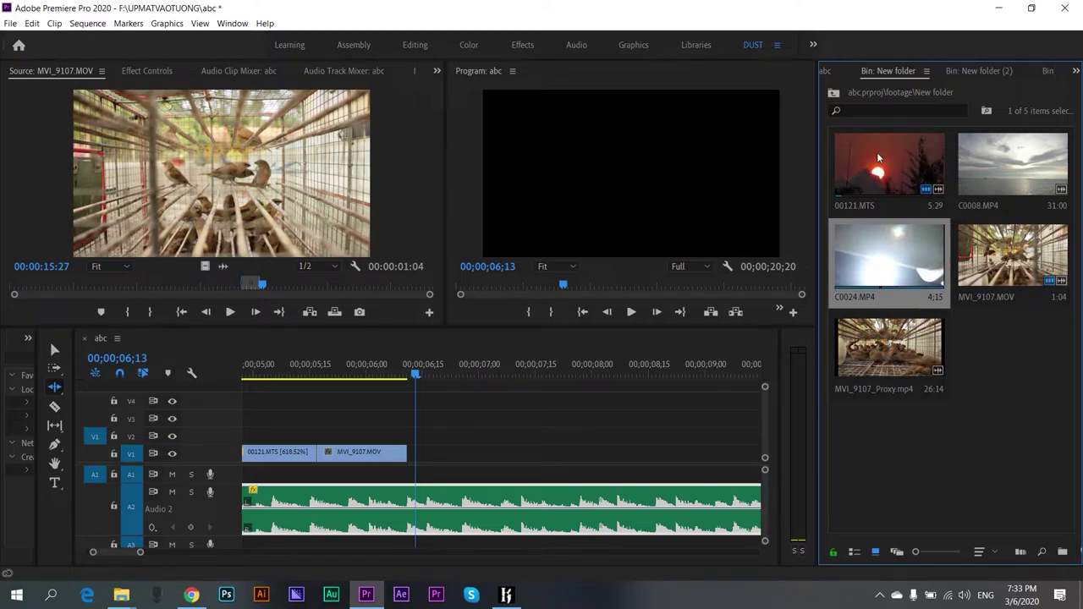
pyautogui.click(976, 71)
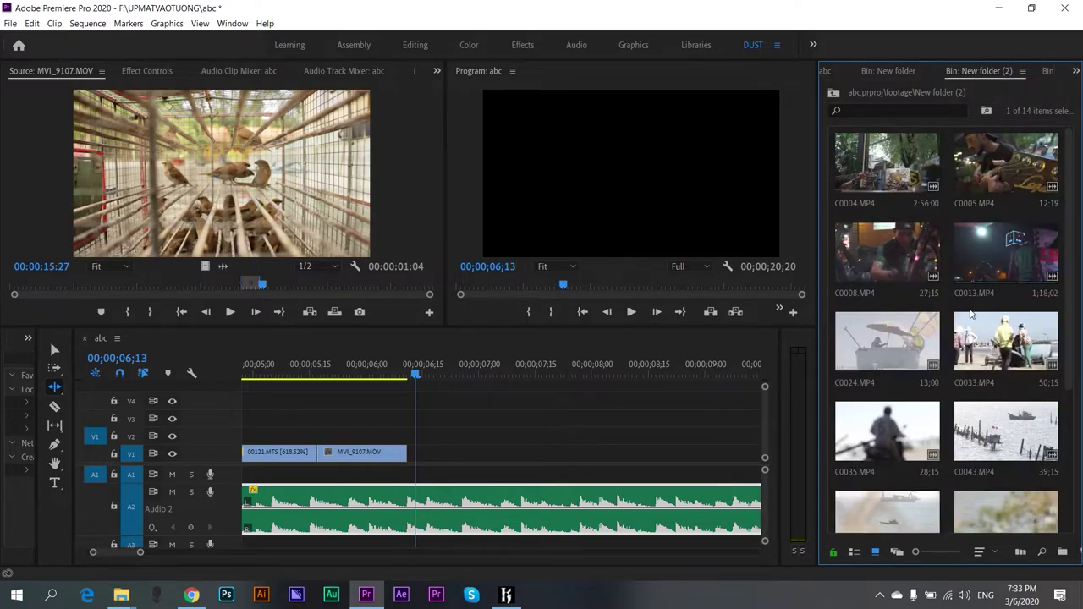
pyautogui.click(827, 71)
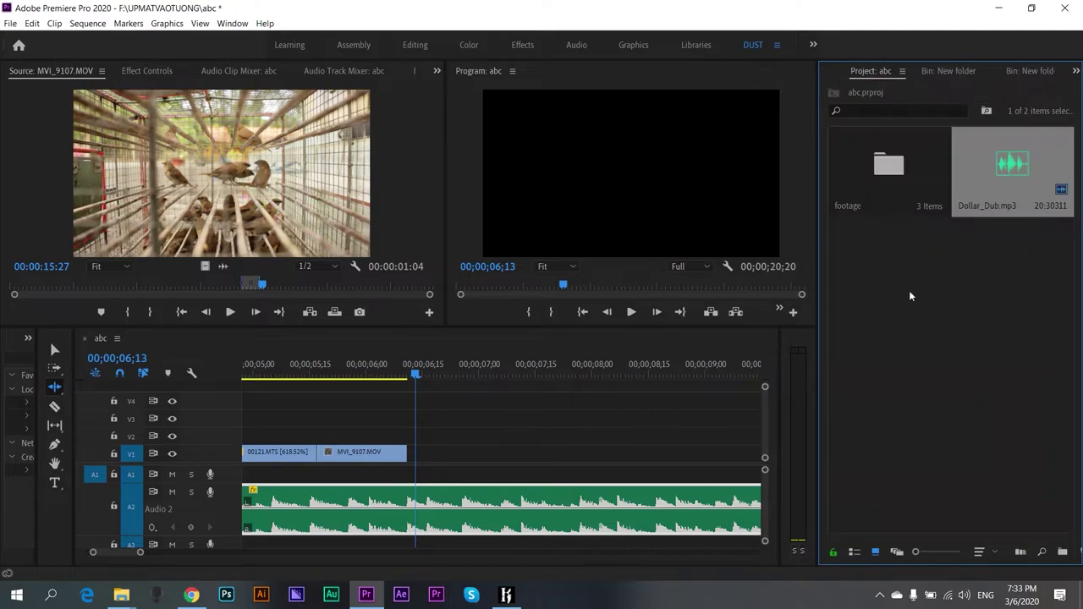
pyautogui.click(938, 71)
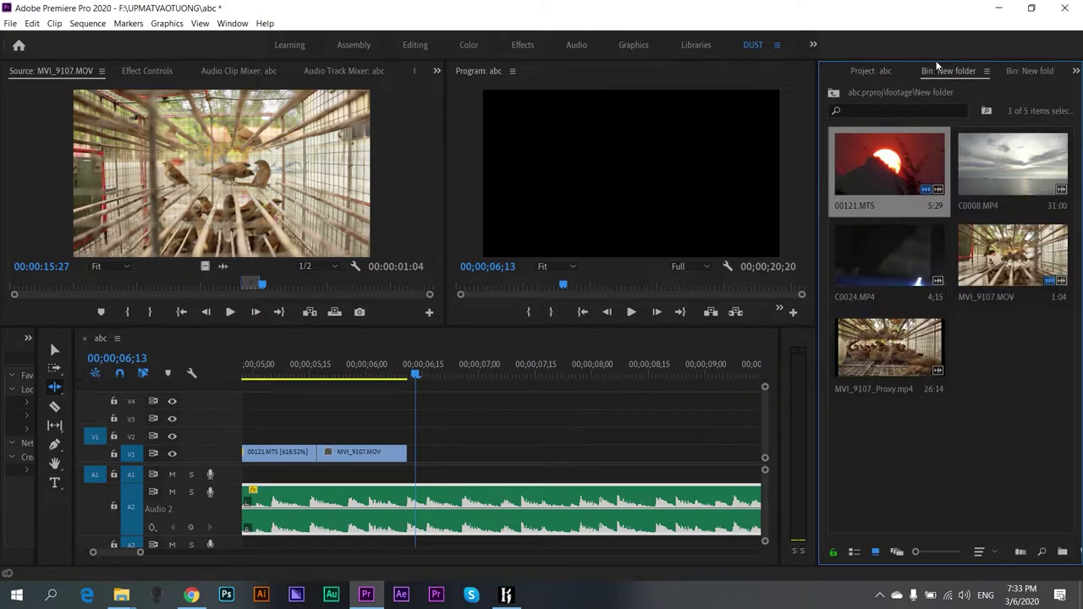
pyautogui.click(861, 70)
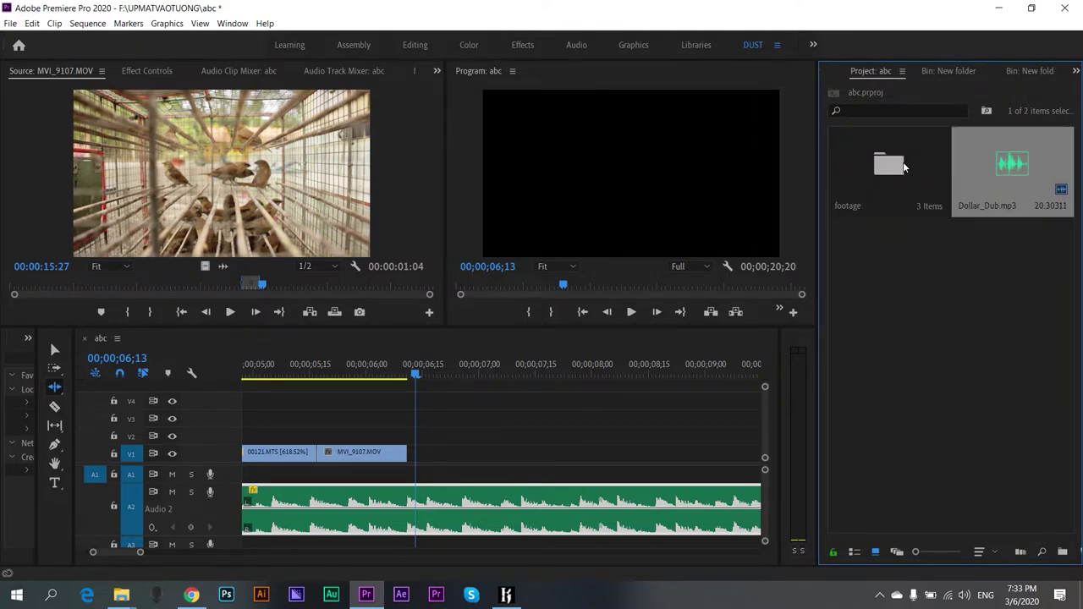
pyautogui.click(935, 71)
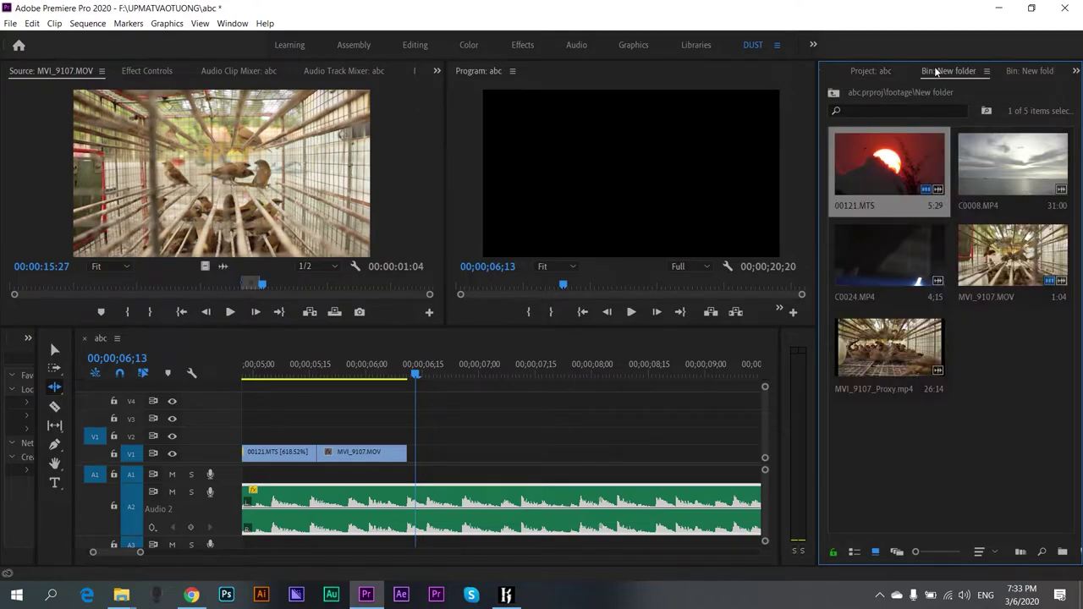
pyautogui.click(1022, 72)
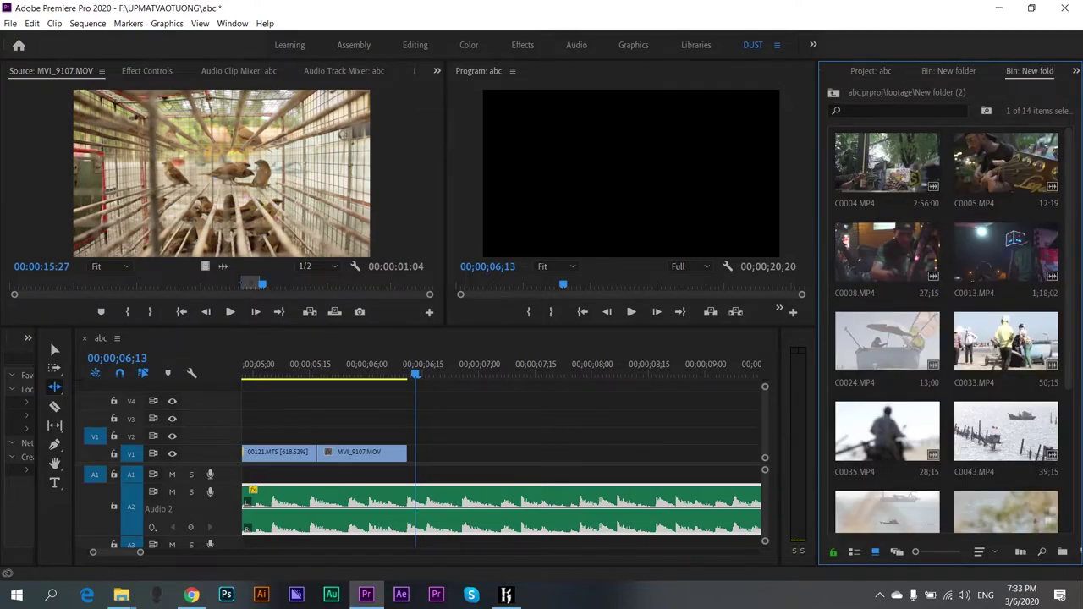
pyautogui.scroll(-1, 1022, 72)
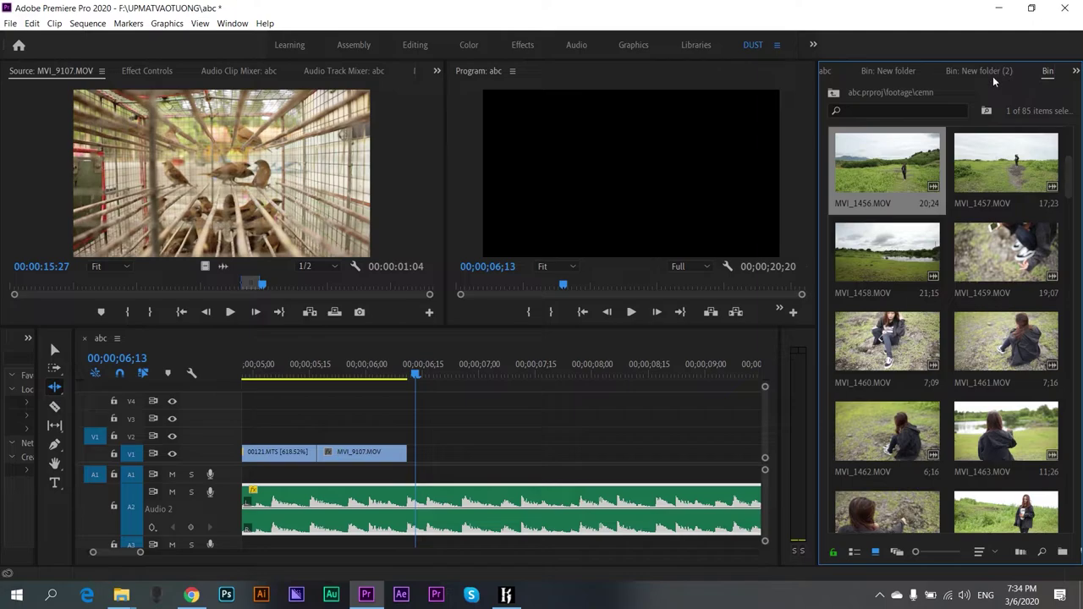
pyautogui.scroll(-4, 889, 357)
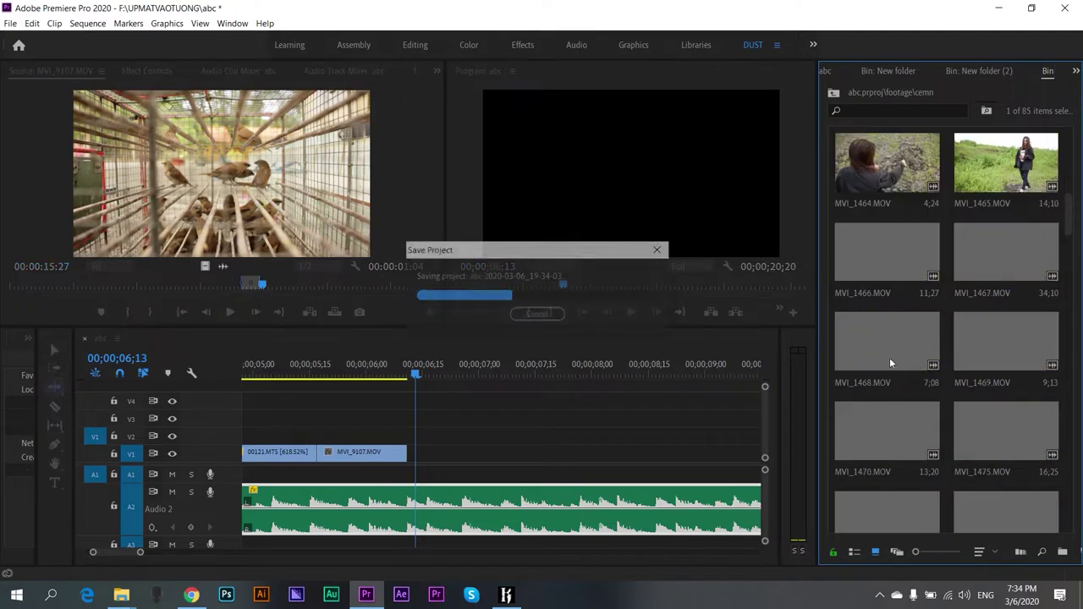
# - Check C0008.MP4 in New folder, then reopen New folder (2) and scroll its 14 clips
pyautogui.click(897, 71)
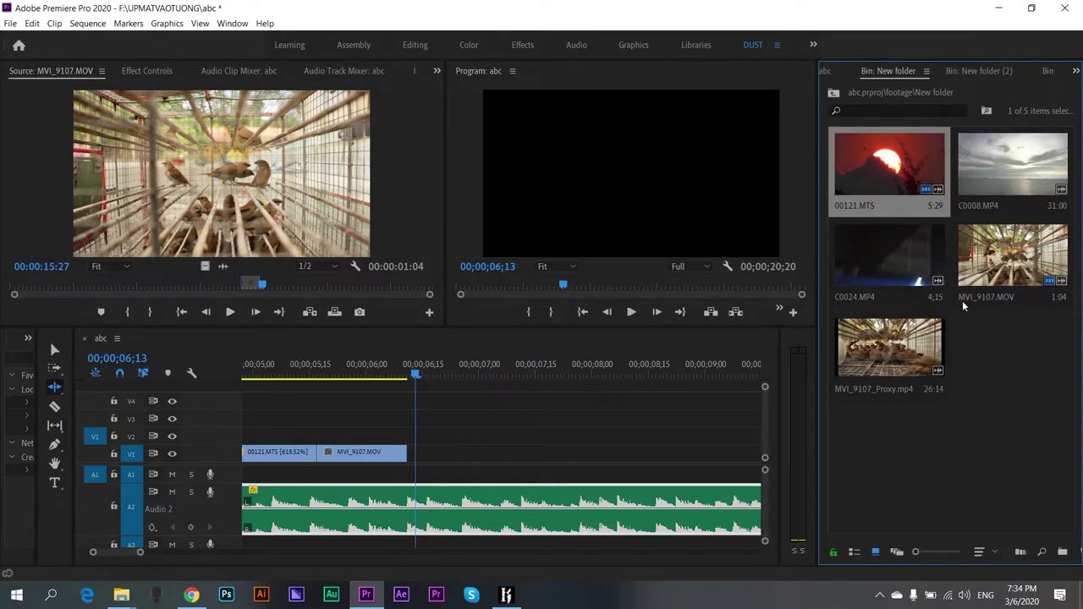
pyautogui.click(989, 165)
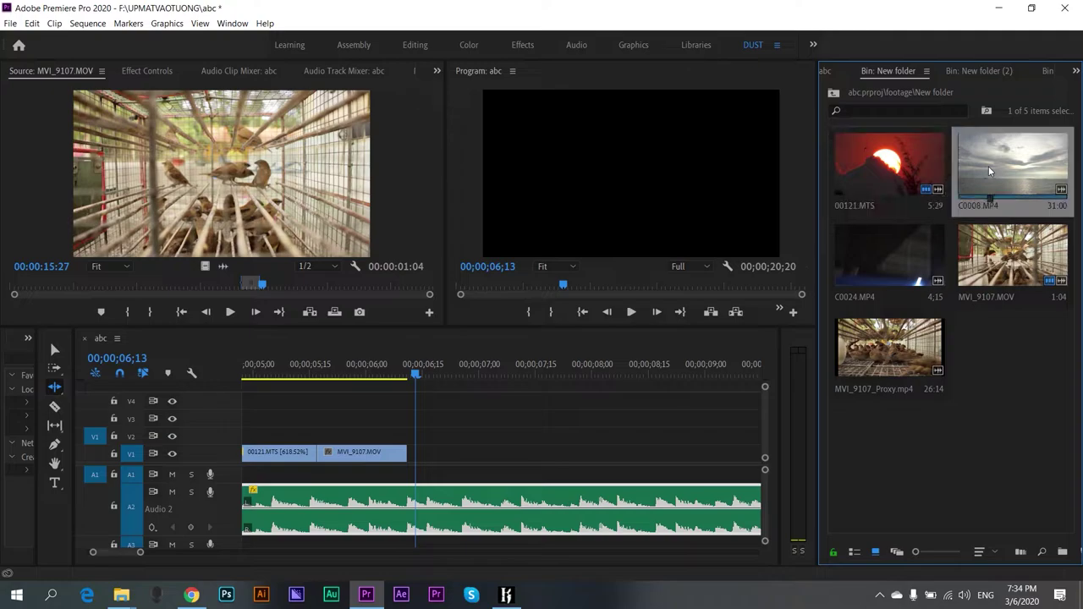
pyautogui.click(836, 74)
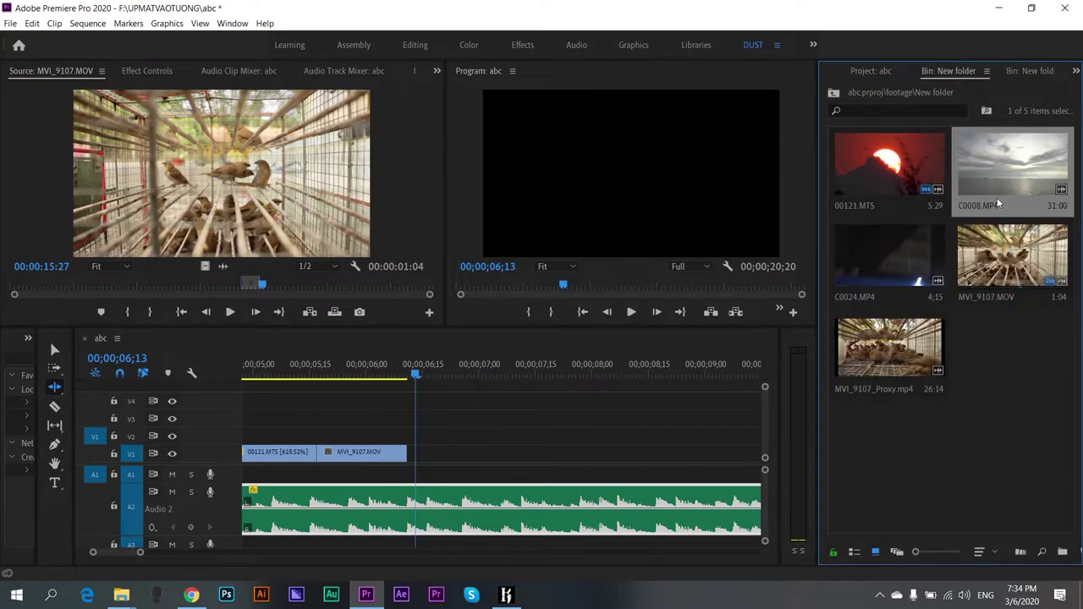
pyautogui.click(1028, 70)
pyautogui.scroll(-2, 962, 339)
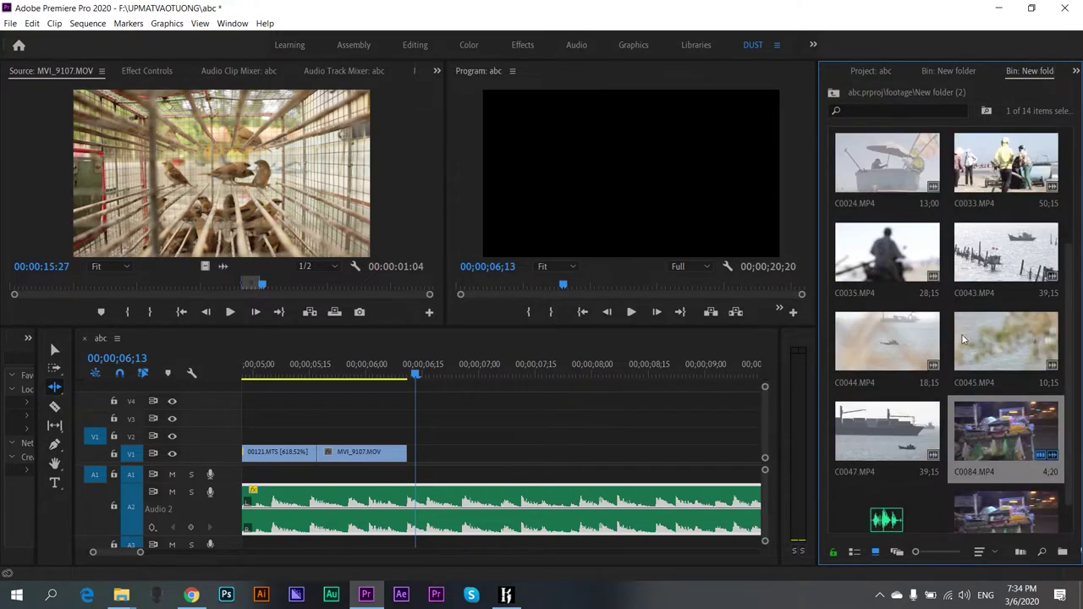
# - Load C0043.MP4 into the Source Monitor and mark In and Out points around the fishing-boats shot
pyautogui.doubleClick(1003, 246)
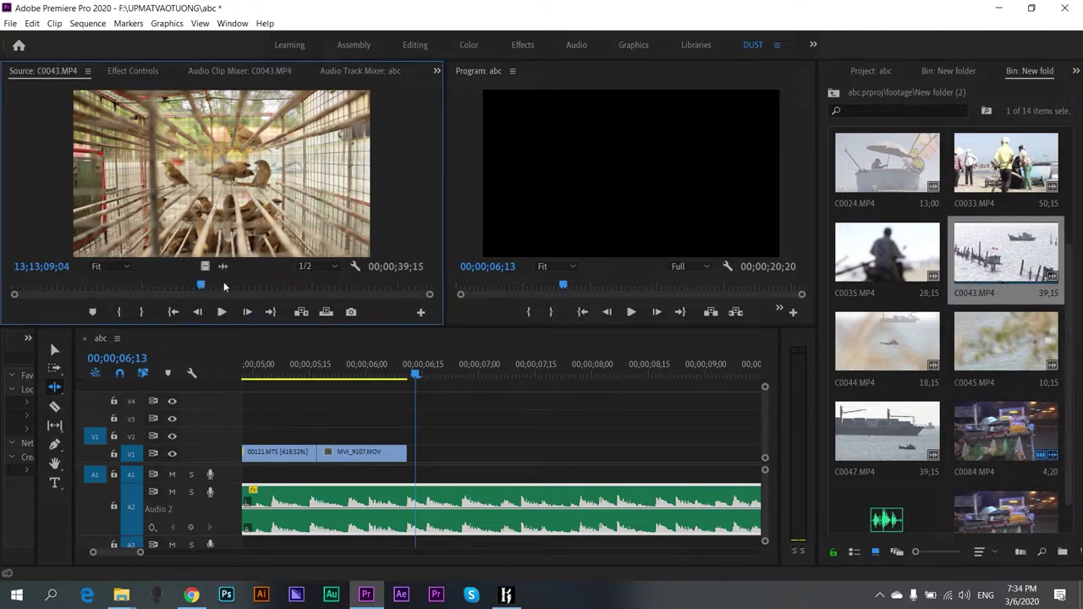
pyautogui.moveTo(200, 285); pyautogui.dragTo(64, 290)
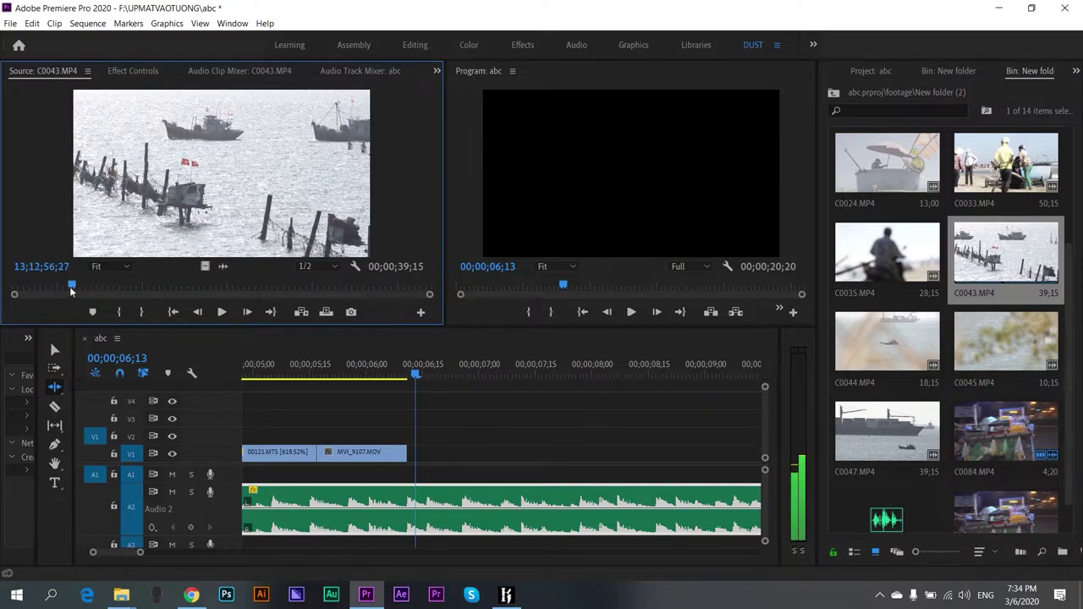
pyautogui.press('i')
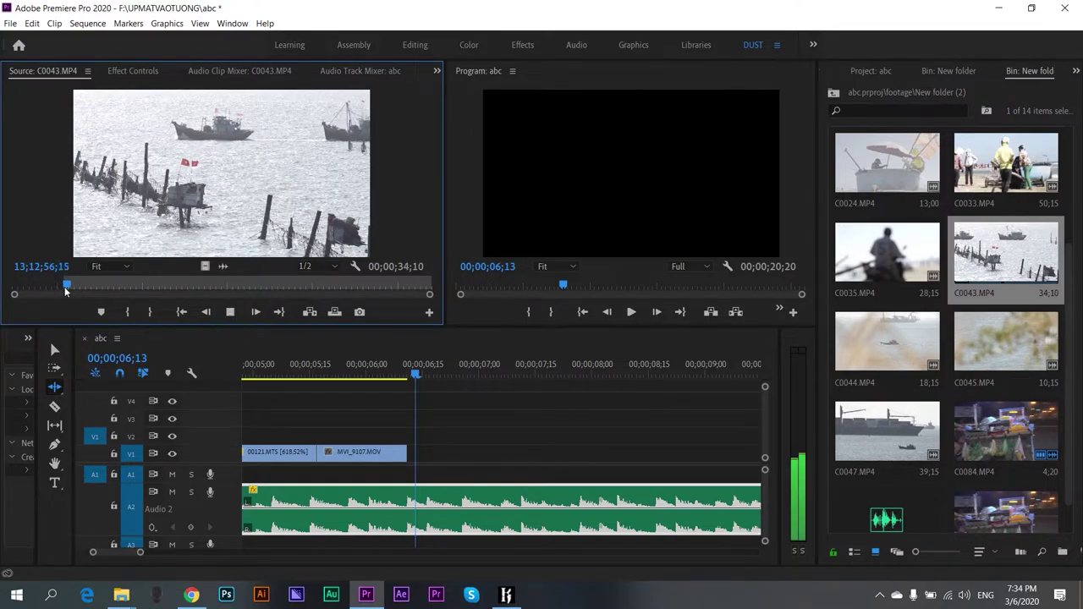
pyautogui.moveTo(64, 290)
pyautogui.mouseDown()
pyautogui.moveTo(145, 284)
pyautogui.moveTo(72, 289)
pyautogui.mouseUp()
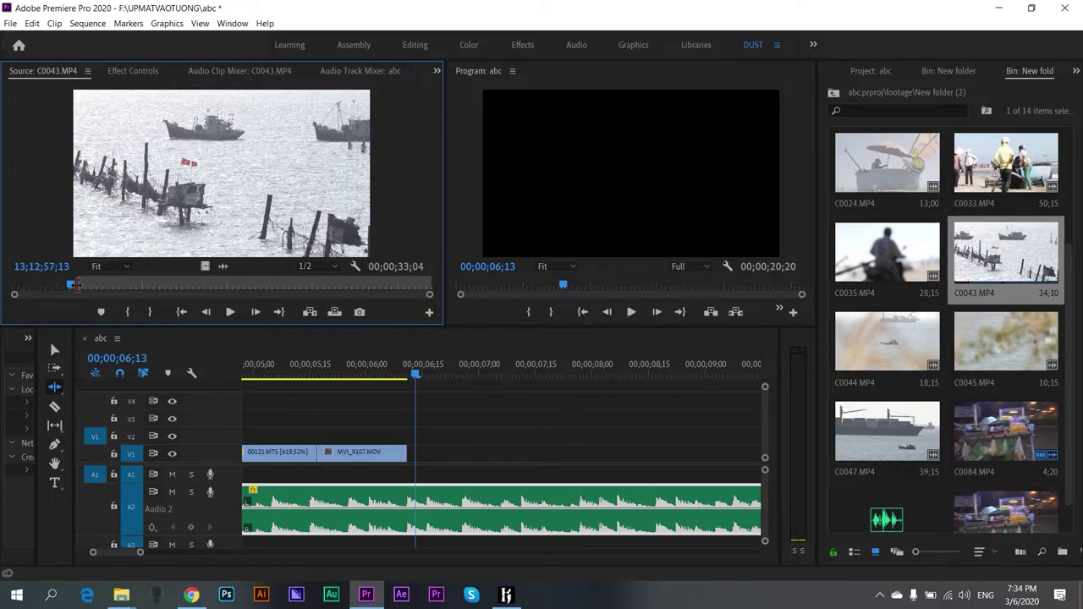
pyautogui.press('Left')
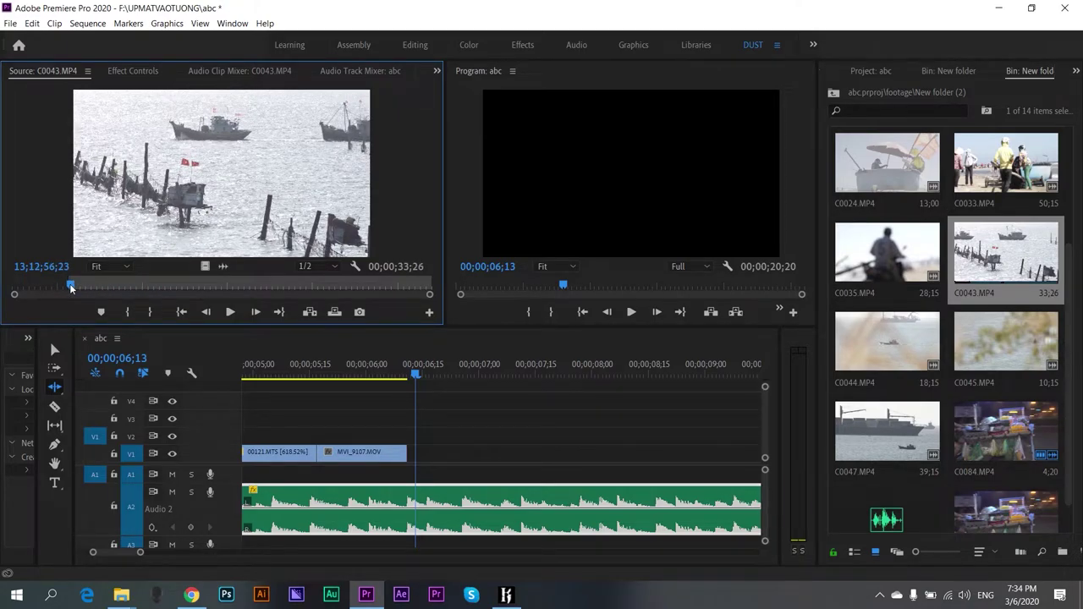
pyautogui.moveTo(71, 289); pyautogui.dragTo(246, 286)
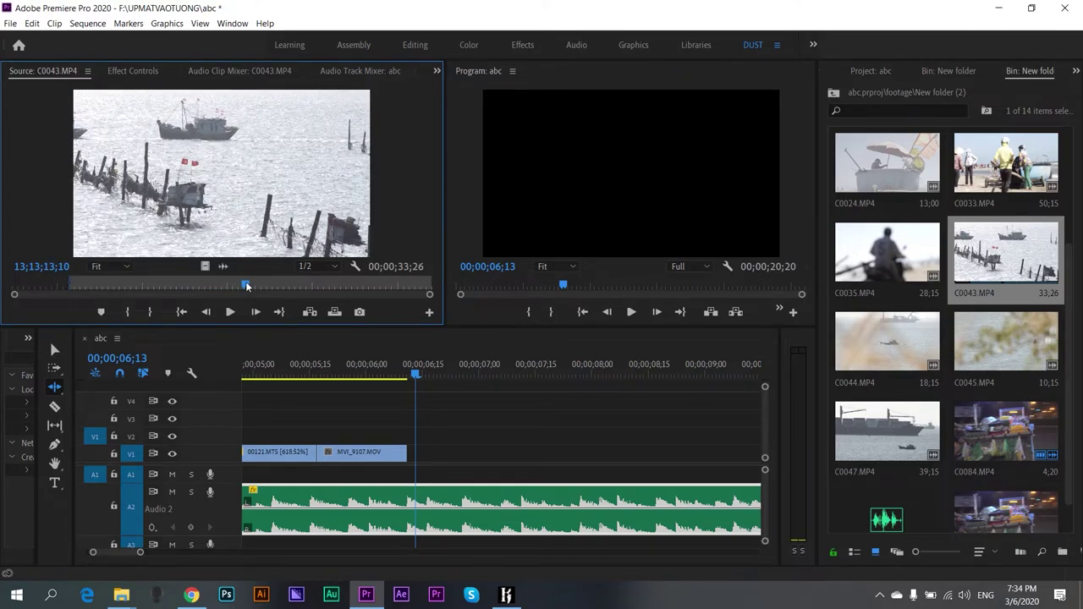
pyautogui.press('o')
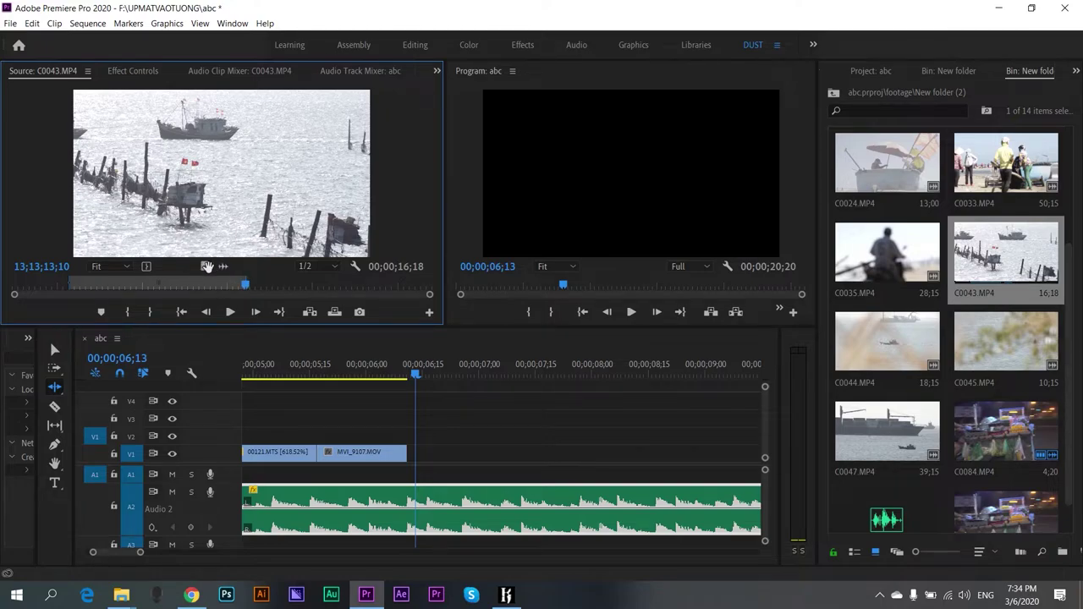
# - Place C0043 after MVI_9107 on V1 and rate-stretch it shorter into fast motion
pyautogui.moveTo(275, 336); pyautogui.dragTo(415, 451)
pyautogui.press('-')
pyautogui.press('-')
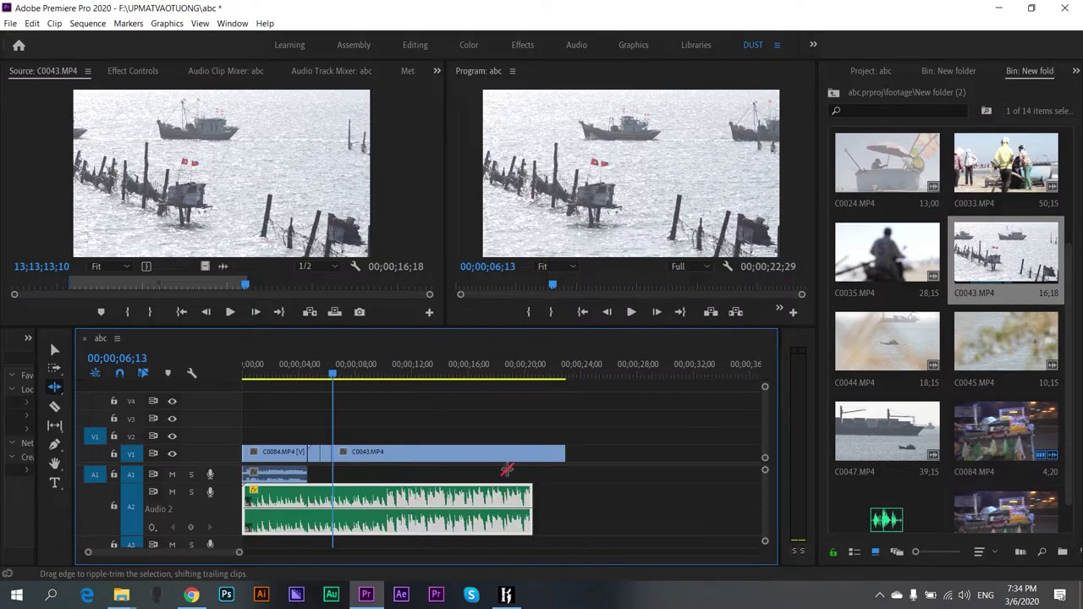
pyautogui.press('r')
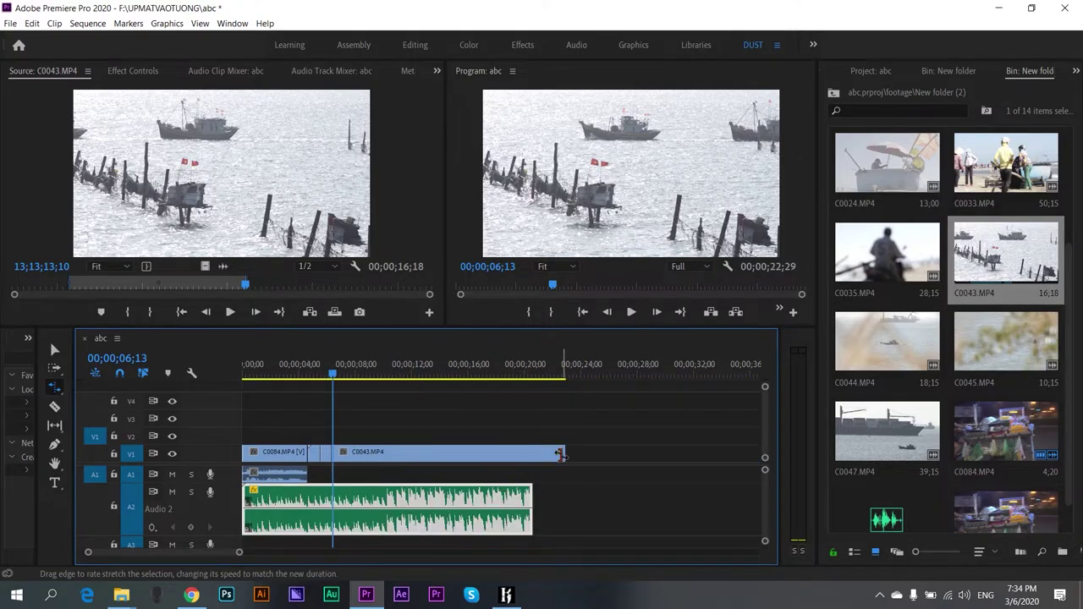
pyautogui.click(565, 453)
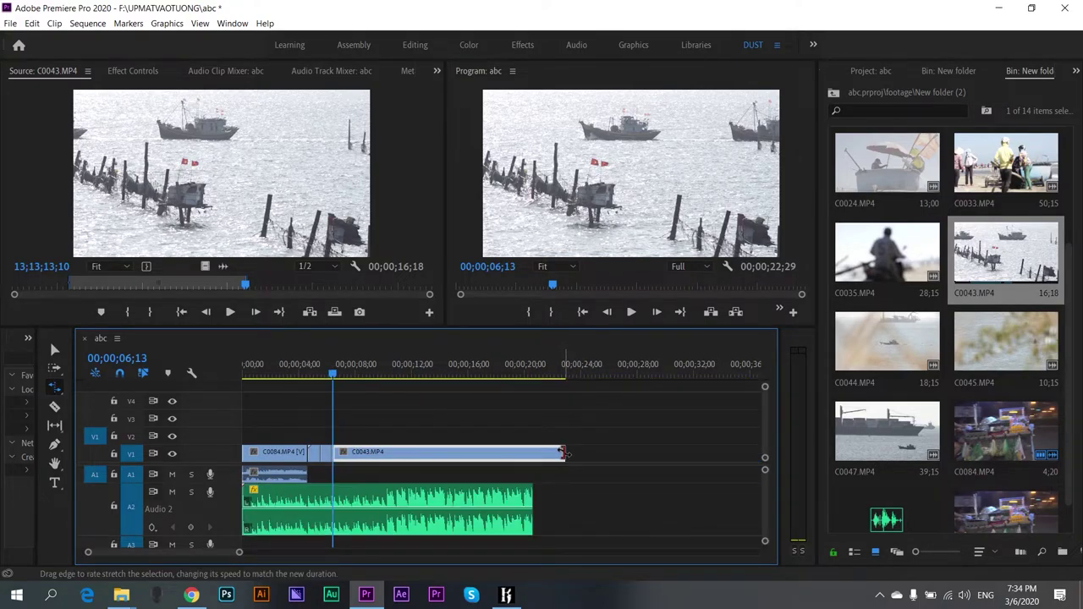
pyautogui.moveTo(544, 449); pyautogui.dragTo(344, 430)
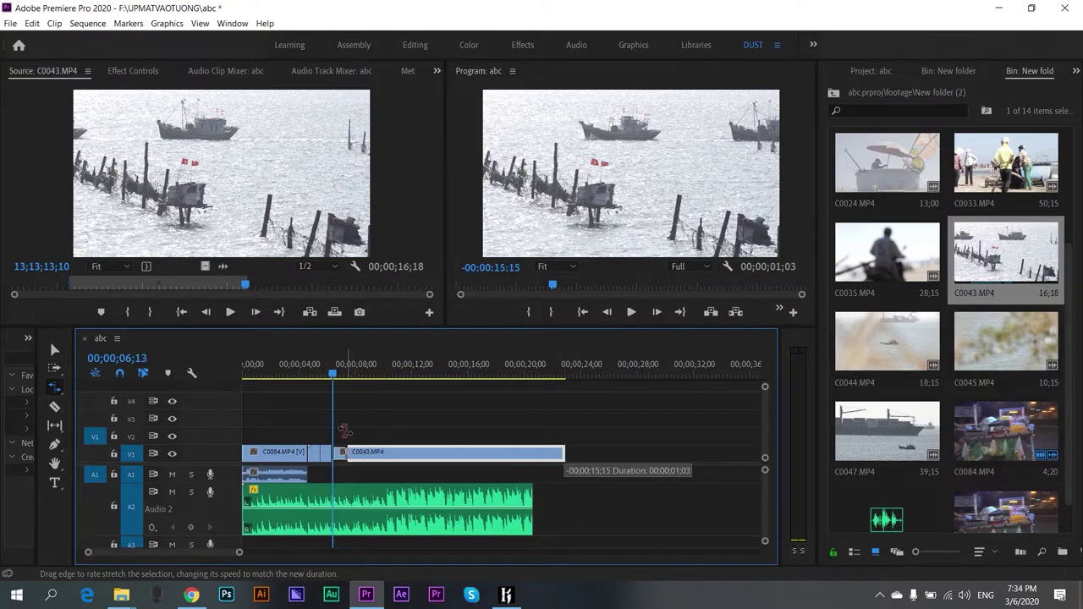
pyautogui.moveTo(341, 431); pyautogui.dragTo(341, 431)
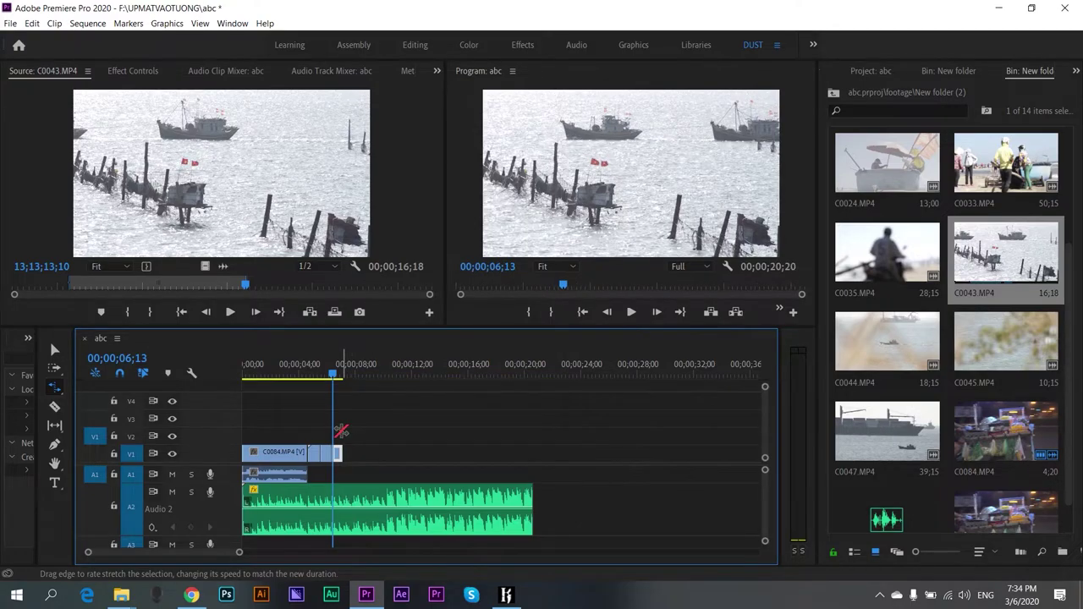
# - Lengthen C0043 slightly to about one second at 1660% and play from 00;00;05;18
pyautogui.press('=')
pyautogui.press('=')
pyautogui.press('=')
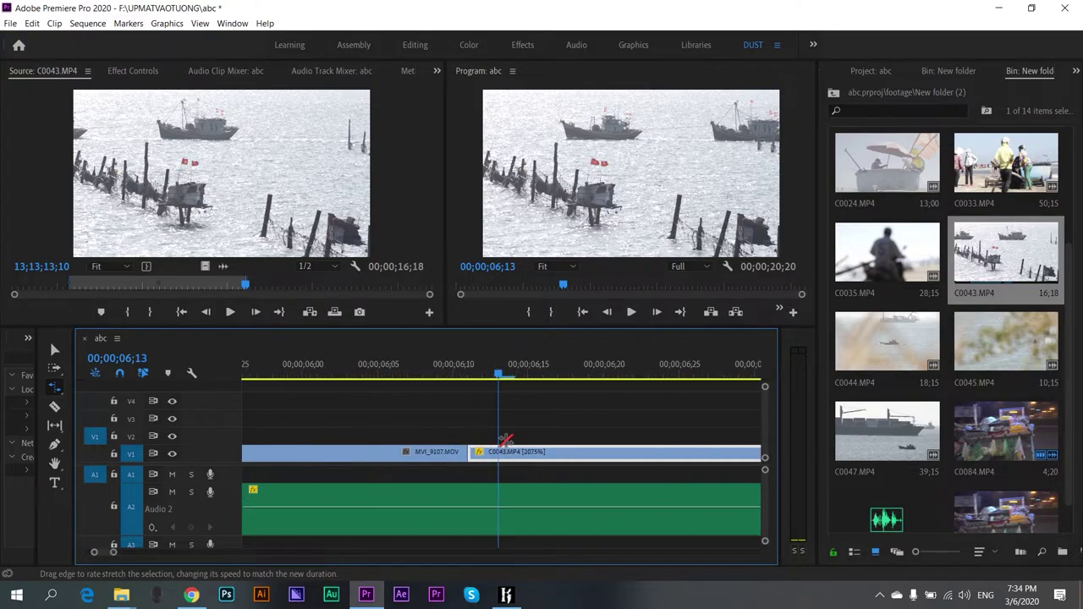
pyautogui.press('=')
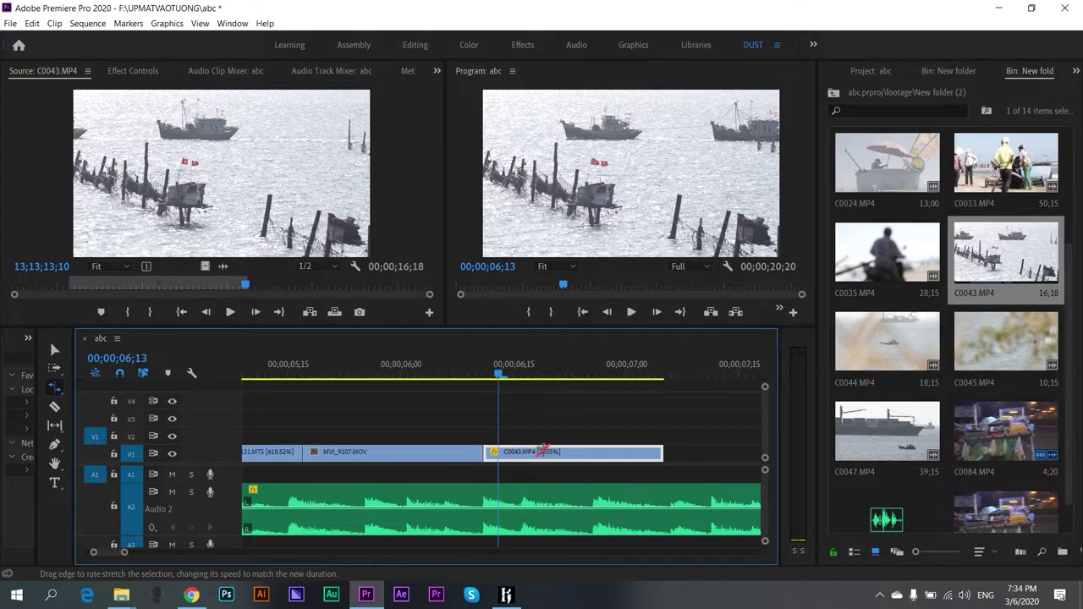
pyautogui.moveTo(659, 453); pyautogui.dragTo(707, 450)
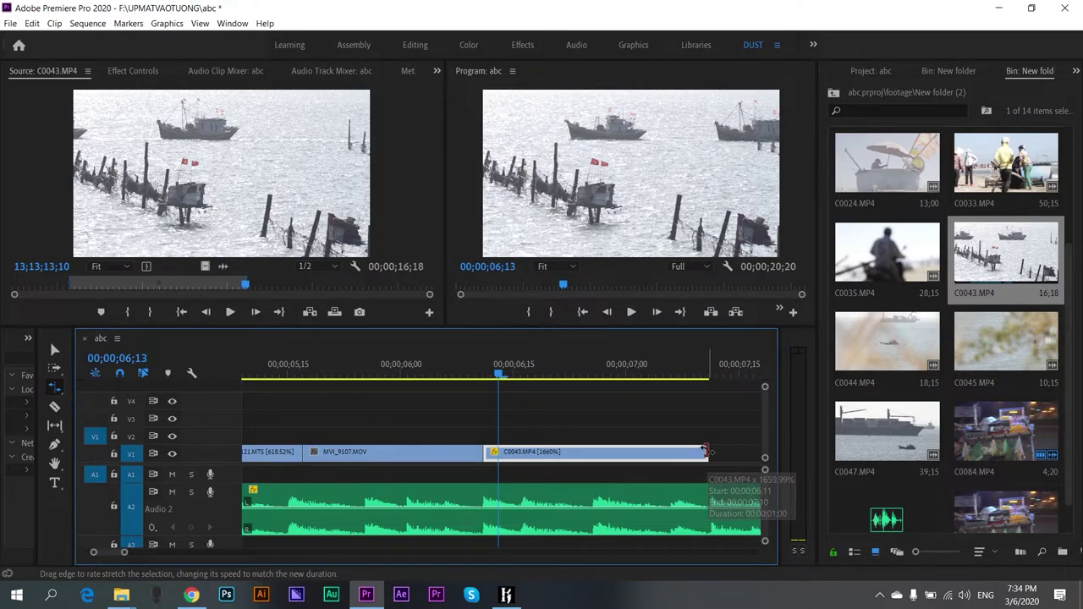
pyautogui.press('-')
pyautogui.click(453, 365)
pyautogui.press('space')
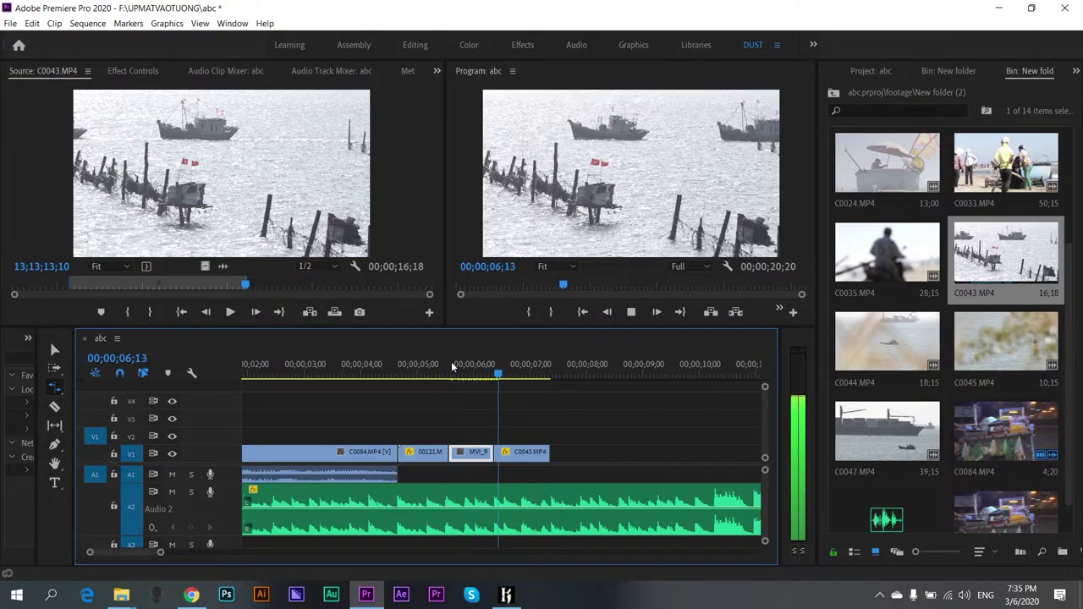
# - Mark a 25-frame excerpt of C0045.MP4 and add it after C0043 on V1
pyautogui.press('space')
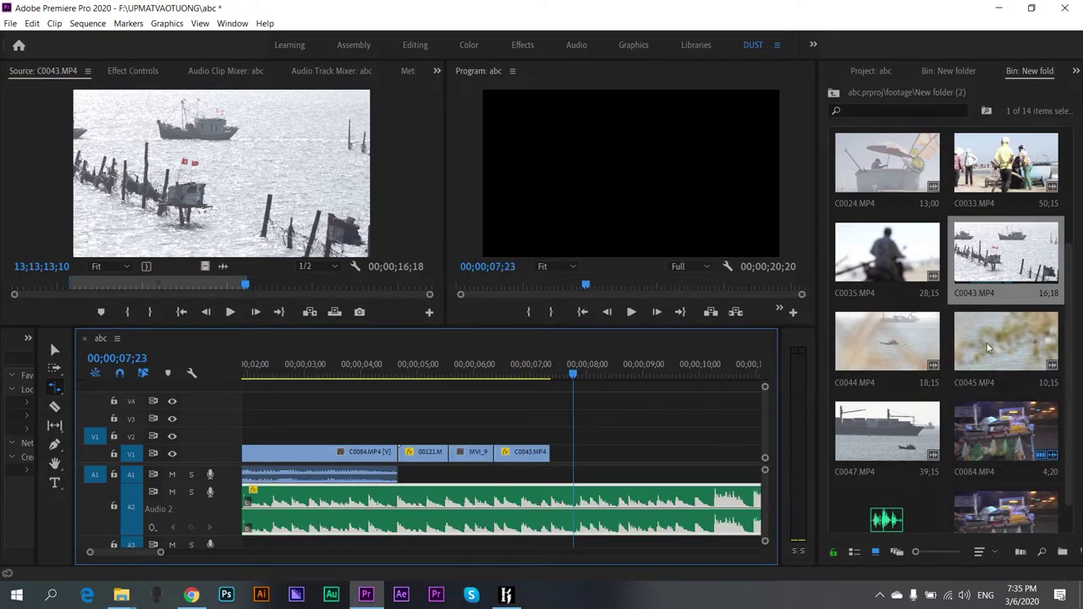
pyautogui.doubleClick(977, 340)
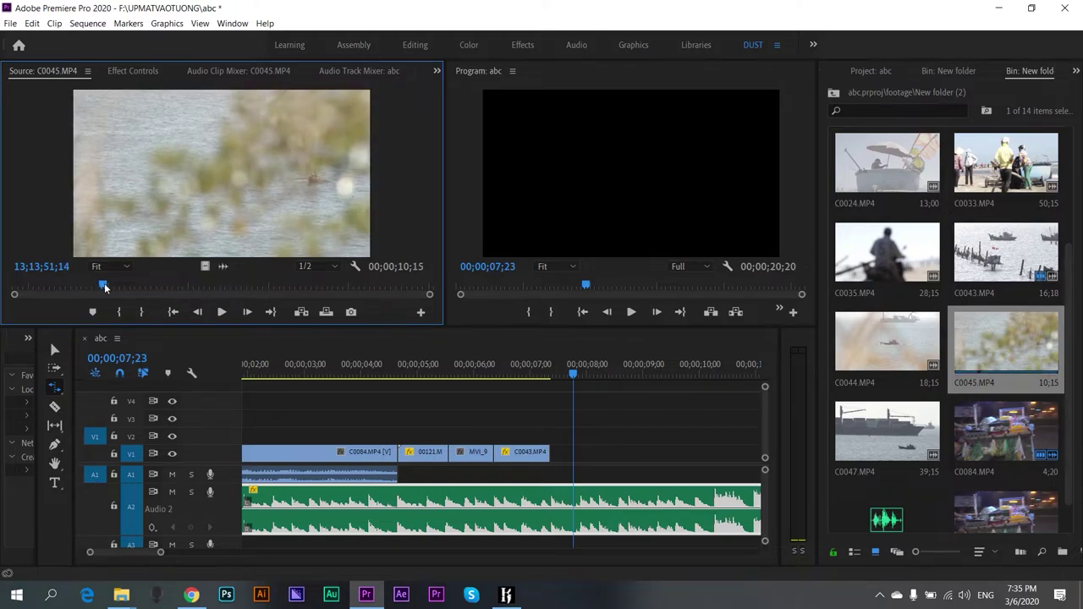
pyautogui.moveTo(104, 286)
pyautogui.mouseDown()
pyautogui.moveTo(136, 286)
pyautogui.moveTo(127, 289)
pyautogui.mouseUp()
pyautogui.press('i')
pyautogui.press('space')
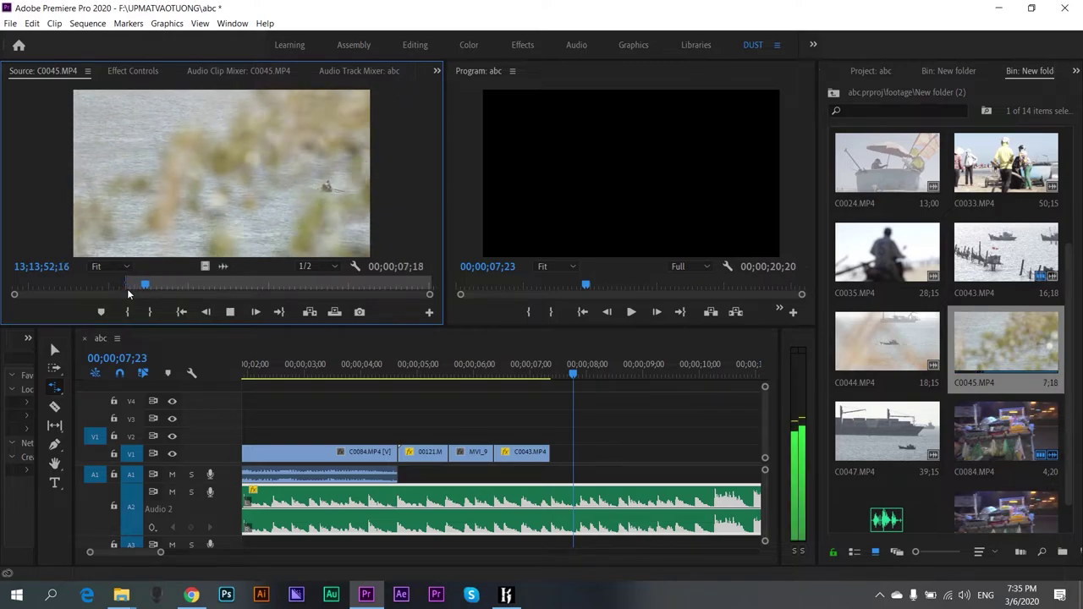
pyautogui.press('o')
pyautogui.press('space')
pyautogui.moveTo(208, 266); pyautogui.dragTo(584, 463)
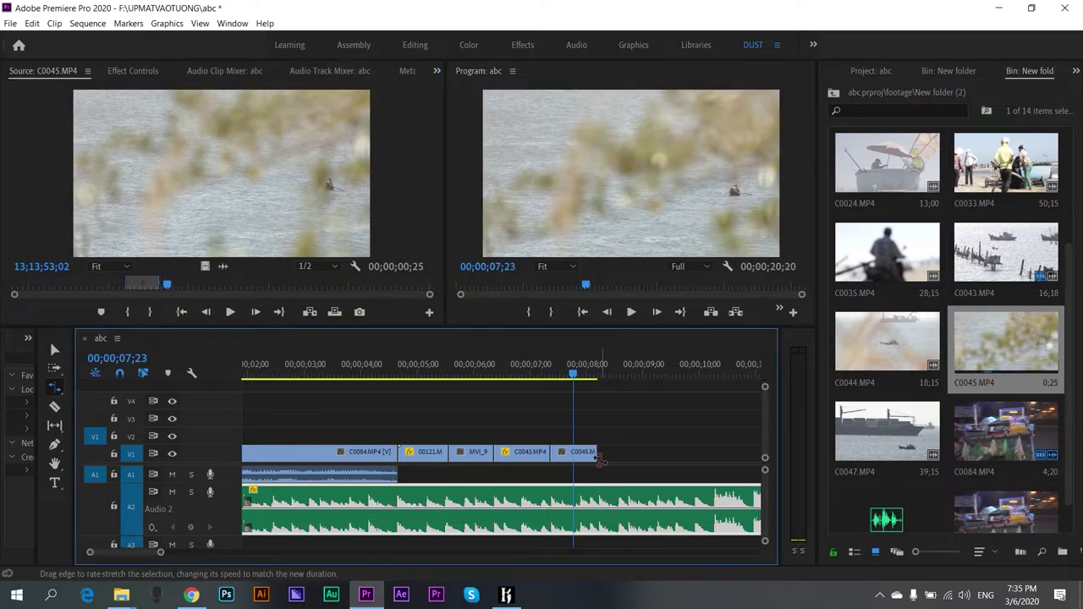
# - Split C0045 with the Razor at 00;00;07;21 and select the leftover tail
pyautogui.press('v')
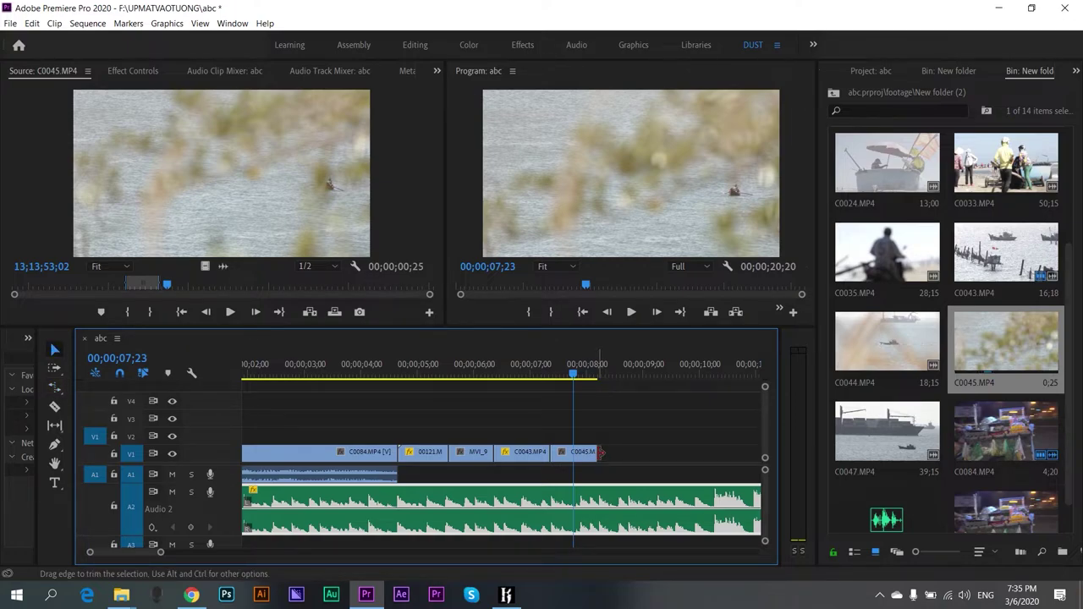
pyautogui.click(571, 378)
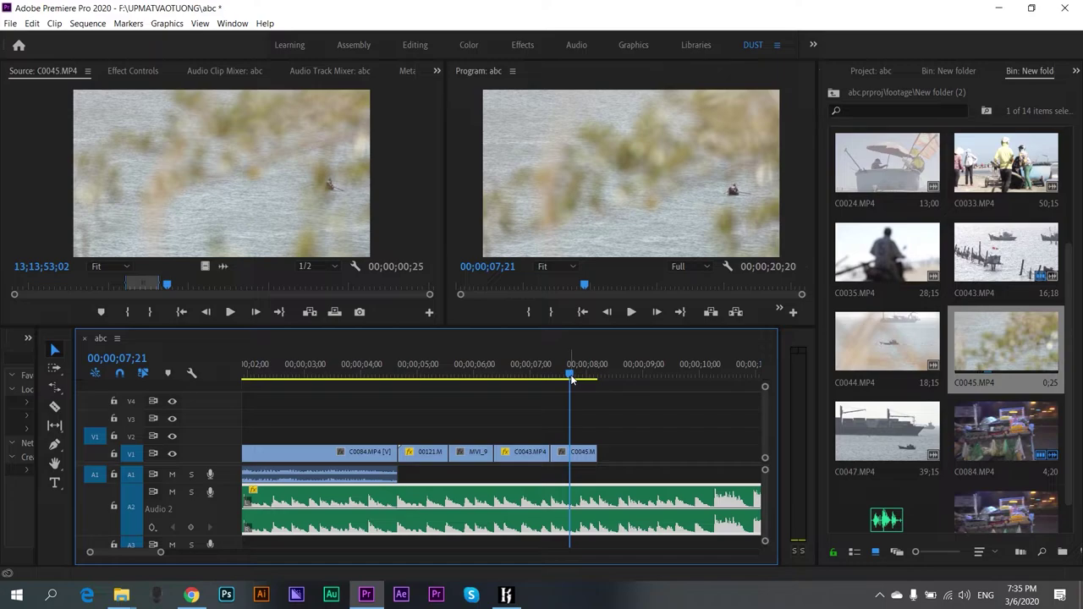
pyautogui.click(56, 351)
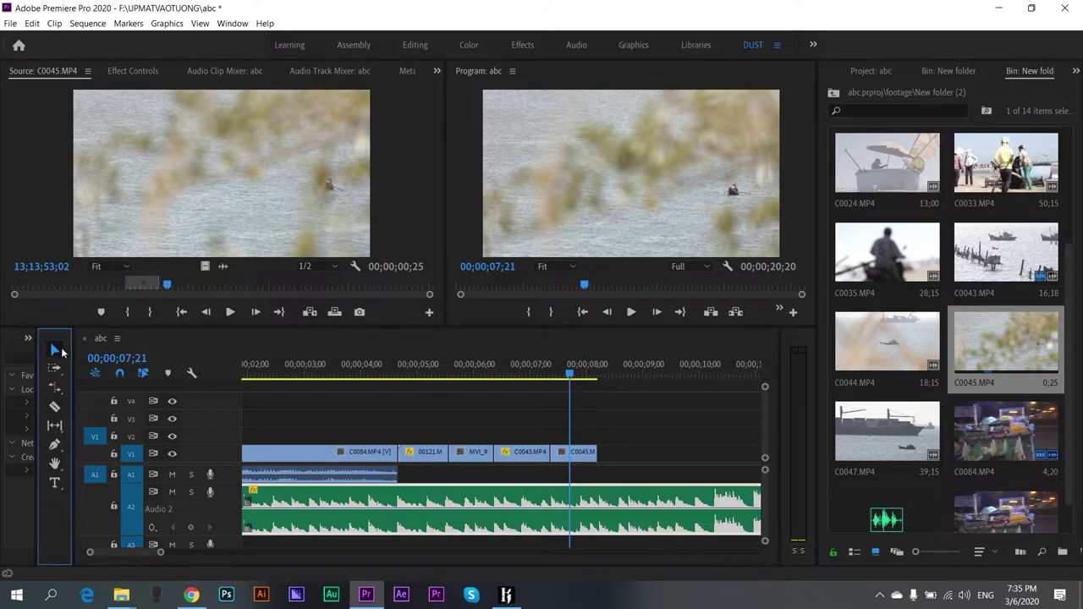
pyautogui.press('c')
pyautogui.click(583, 453)
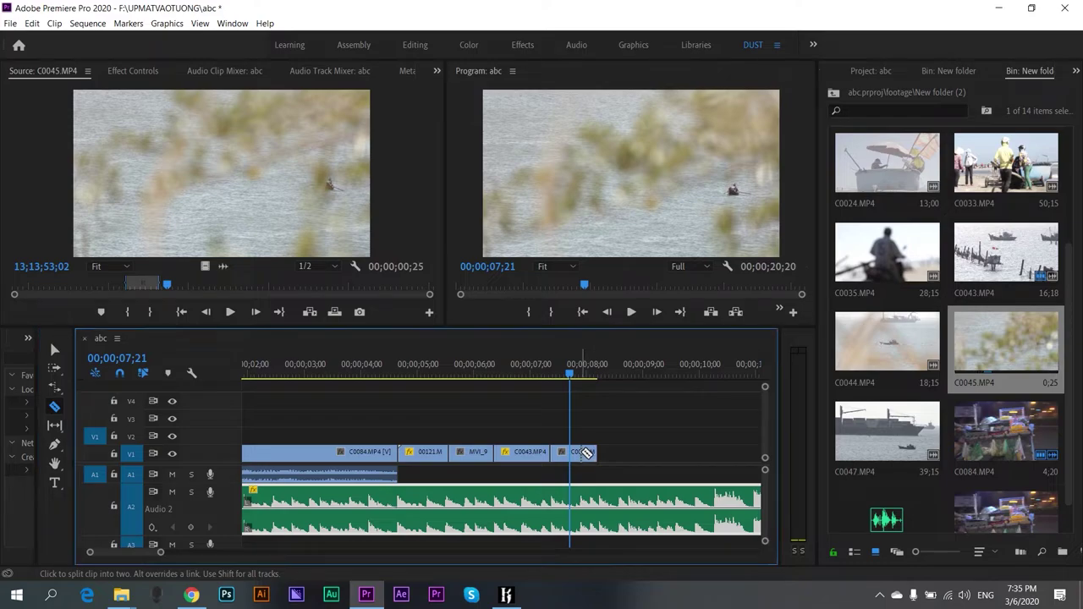
pyautogui.press('v')
pyautogui.click(590, 455)
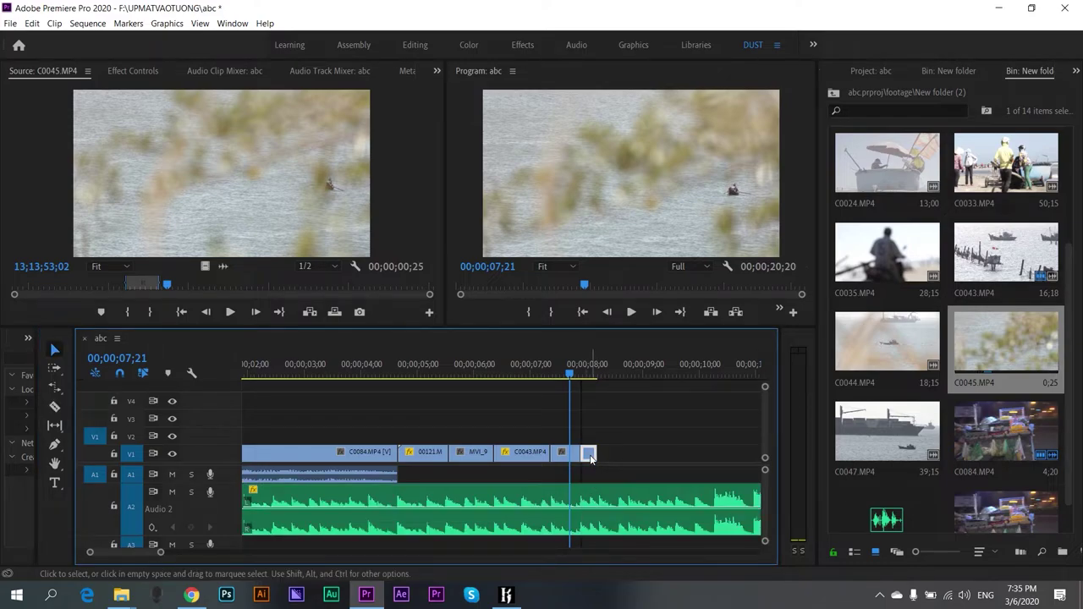
pyautogui.press('space')
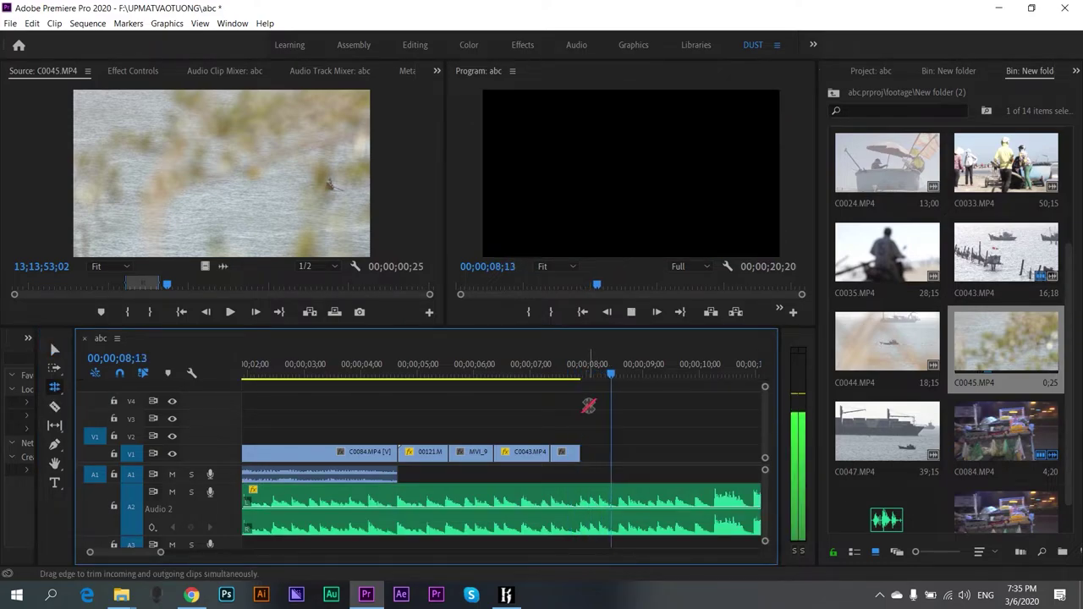
pyautogui.click(548, 373)
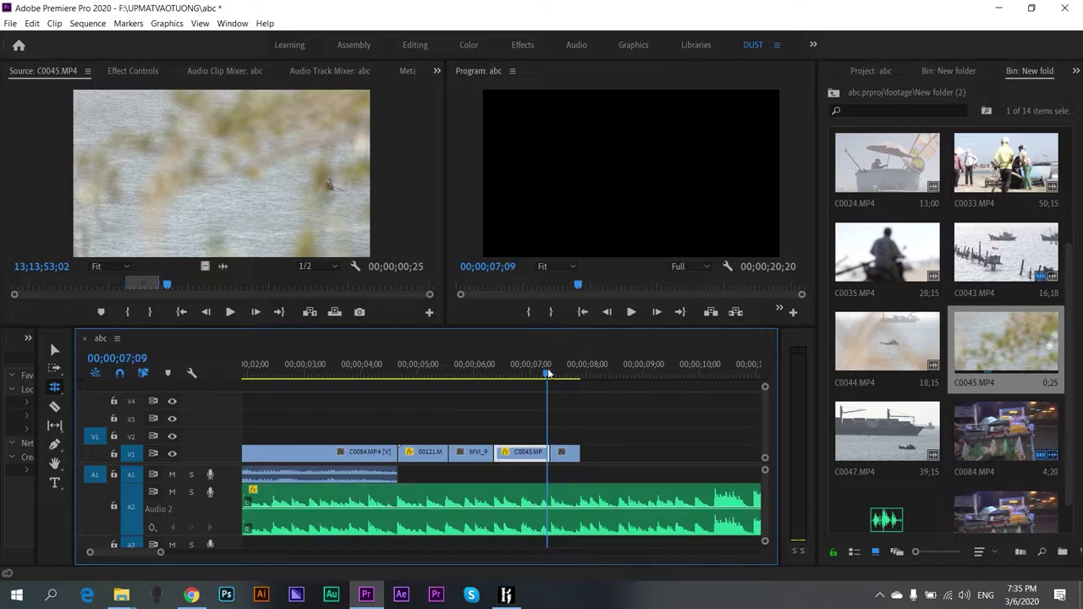
# - Play the whole sequence from the beginning to review the cuts
pyautogui.click(287, 375)
pyautogui.press('-')
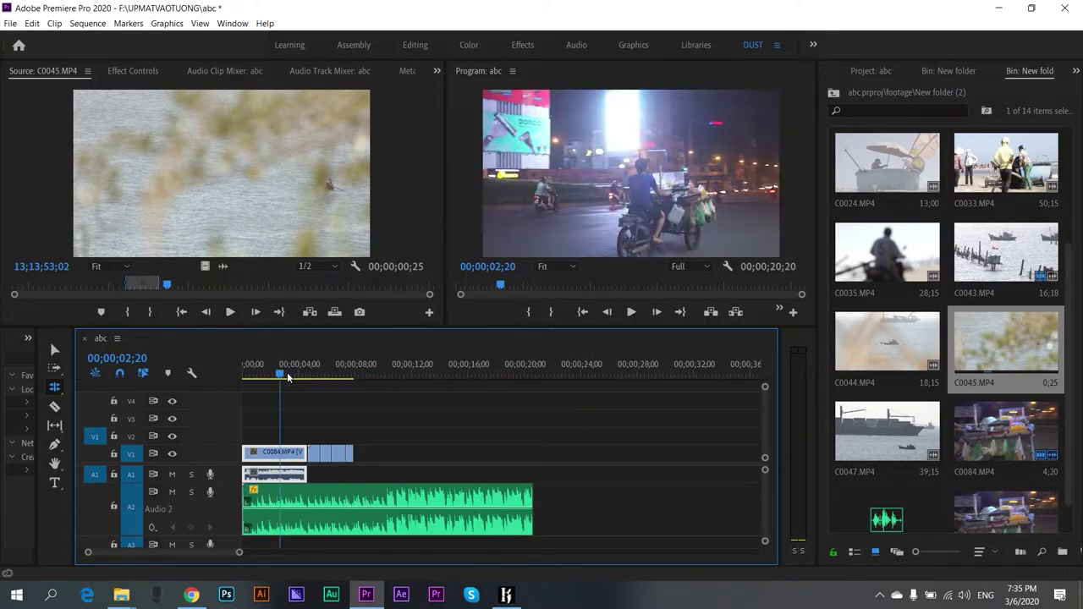
pyautogui.press('Home')
pyautogui.press('space')
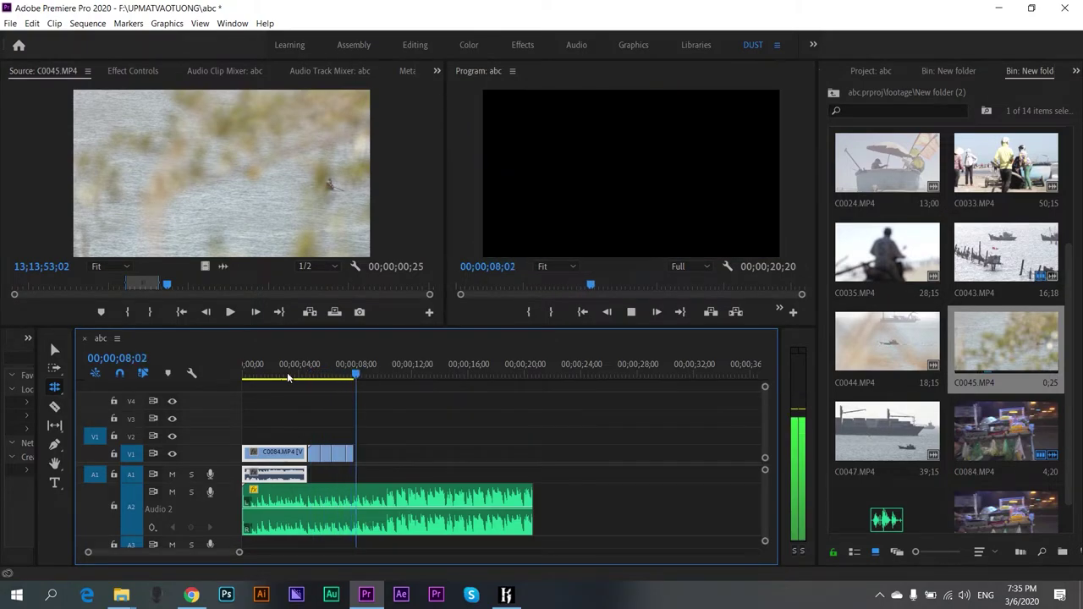
pyautogui.press('space')
# - Extend C0045's end a few frames and replay the last cuts from 00;00;05;04
pyautogui.press('=')
pyautogui.press('=')
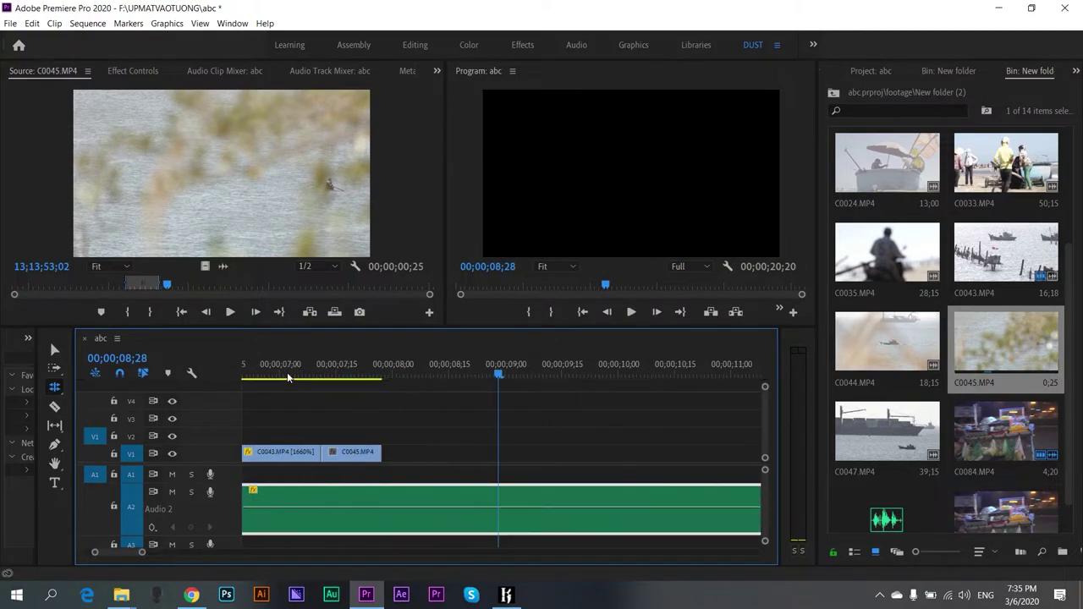
pyautogui.press('=')
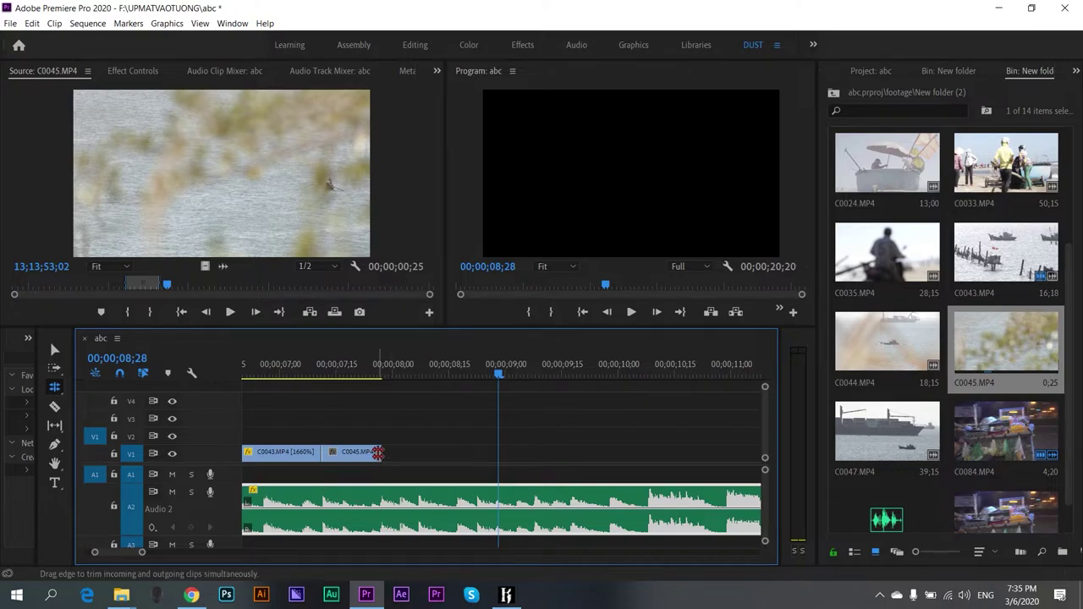
pyautogui.moveTo(377, 453); pyautogui.dragTo(410, 453)
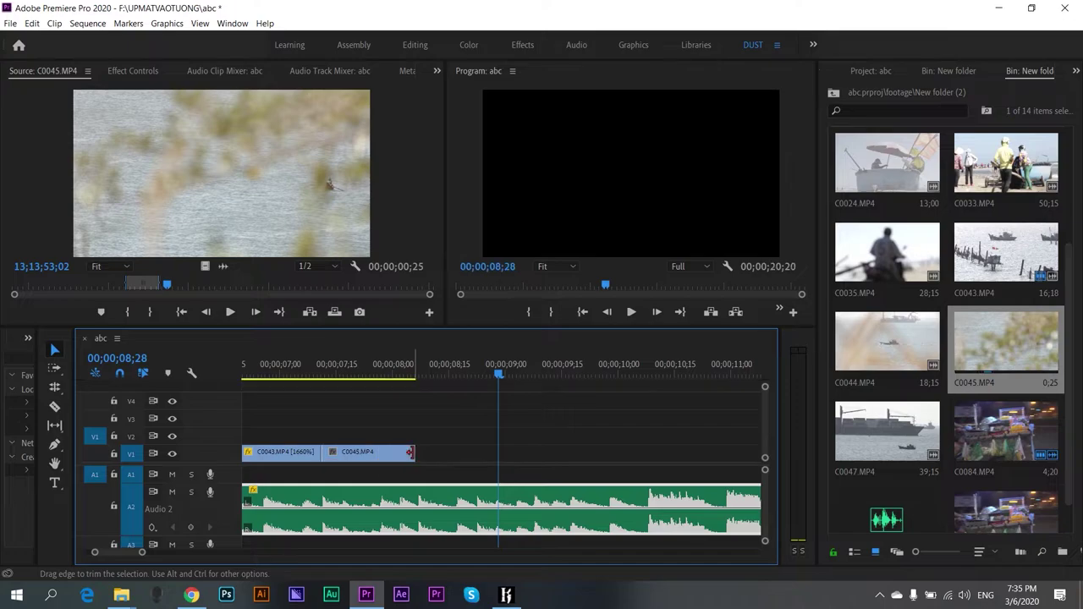
pyautogui.click(324, 363)
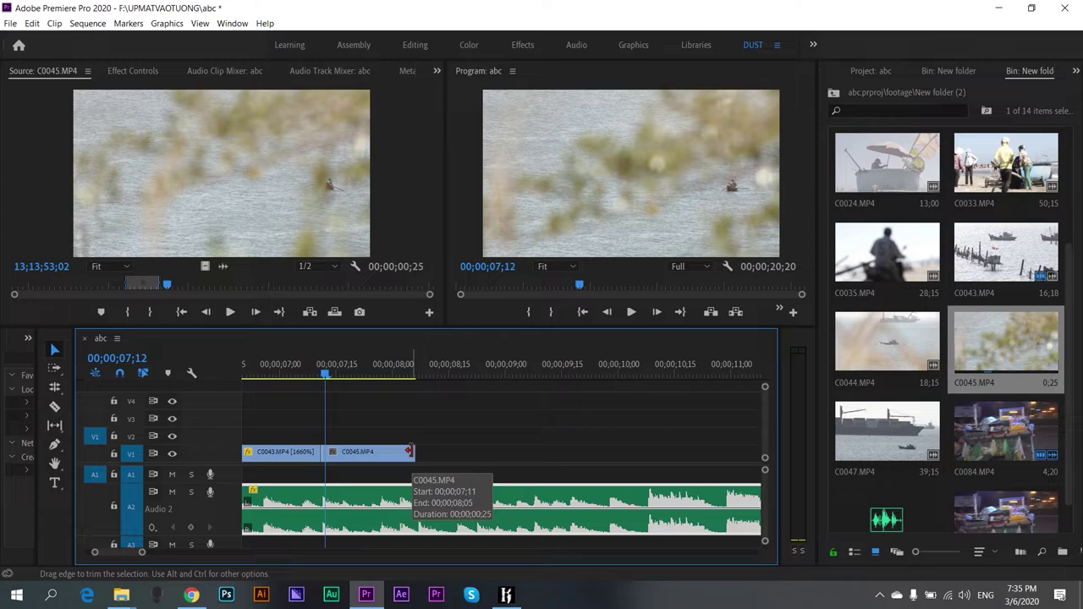
pyautogui.click(410, 450)
pyautogui.press('-')
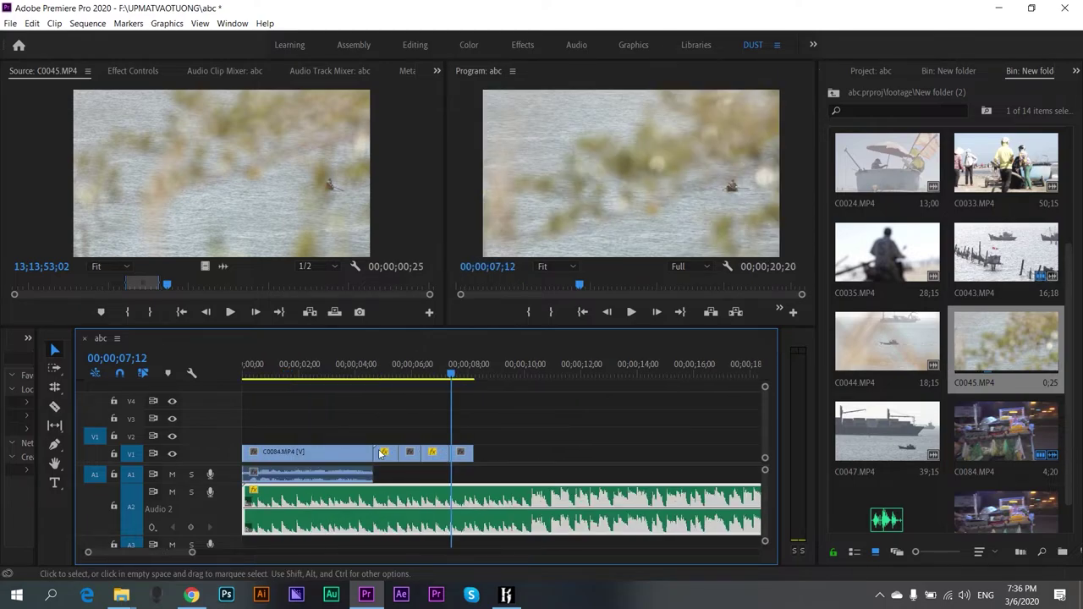
pyautogui.click(389, 373)
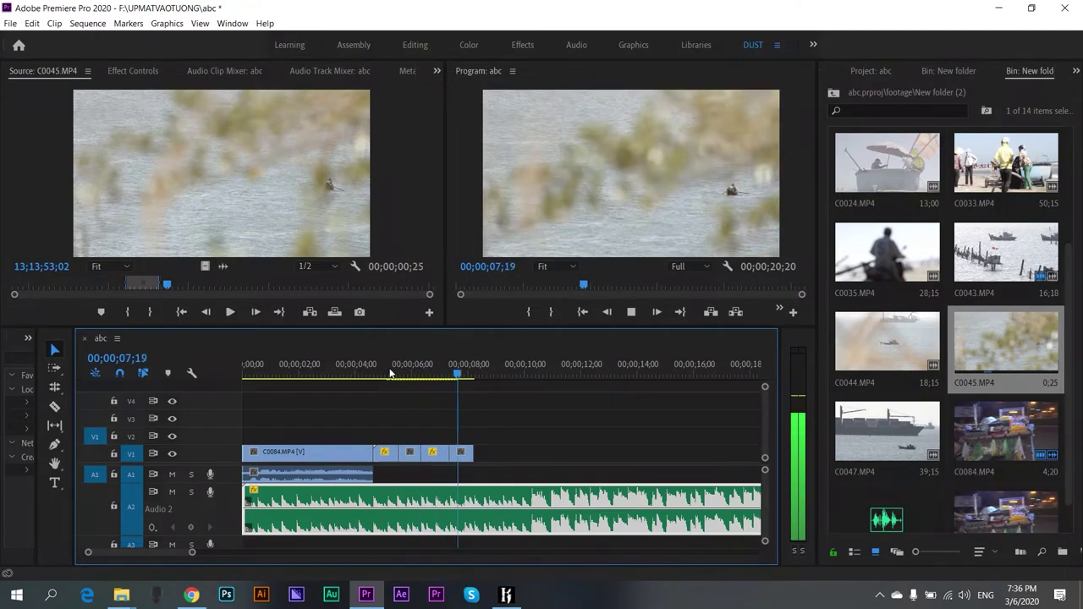
pyautogui.press('space')
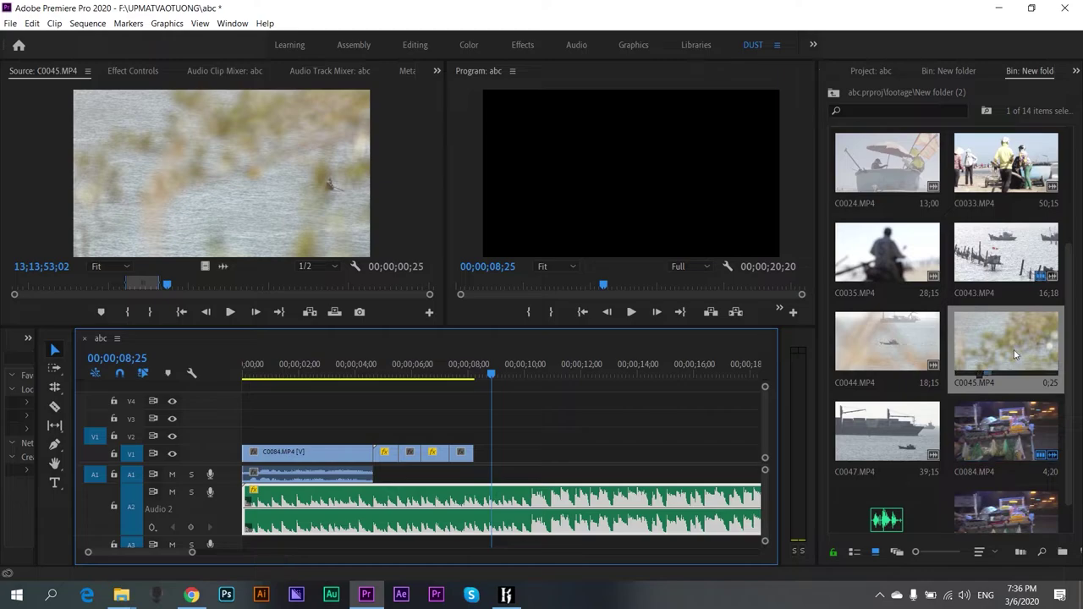
# - Load C0033.MP4 and mark a first In/Out section around the boat push
pyautogui.doubleClick(994, 172)
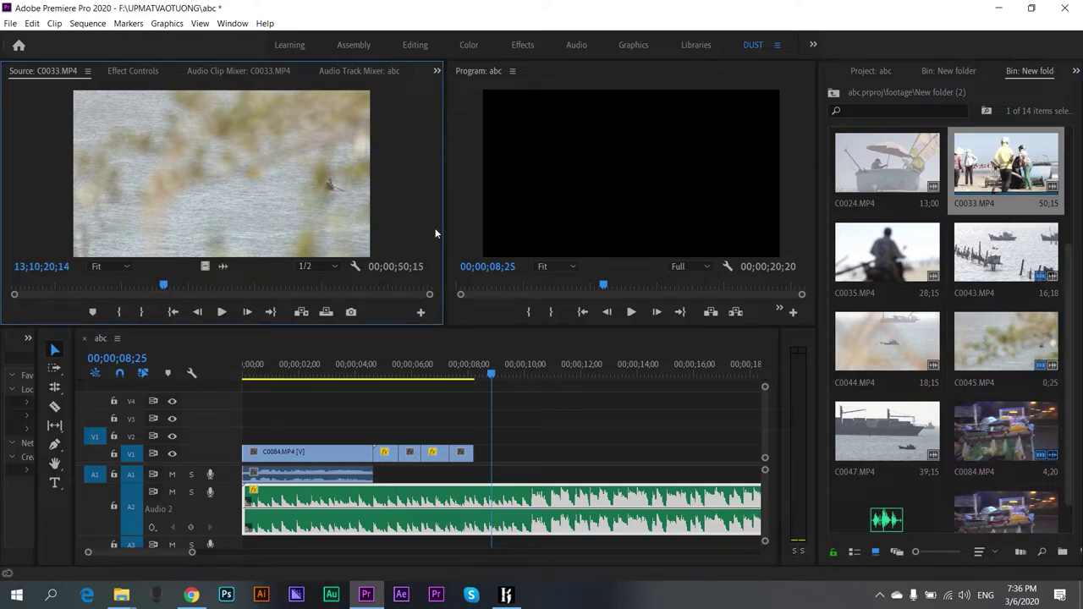
pyautogui.click(168, 287)
pyautogui.moveTo(168, 286)
pyautogui.mouseDown()
pyautogui.moveTo(311, 288)
pyautogui.moveTo(273, 304)
pyautogui.moveTo(220, 302)
pyautogui.mouseUp()
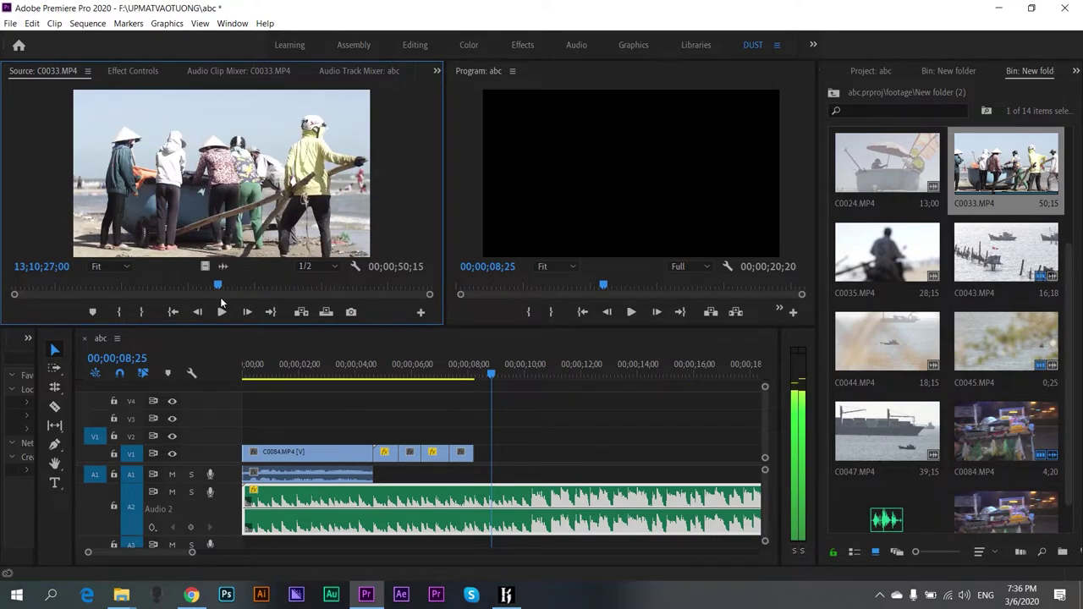
pyautogui.press('space')
pyautogui.press('i')
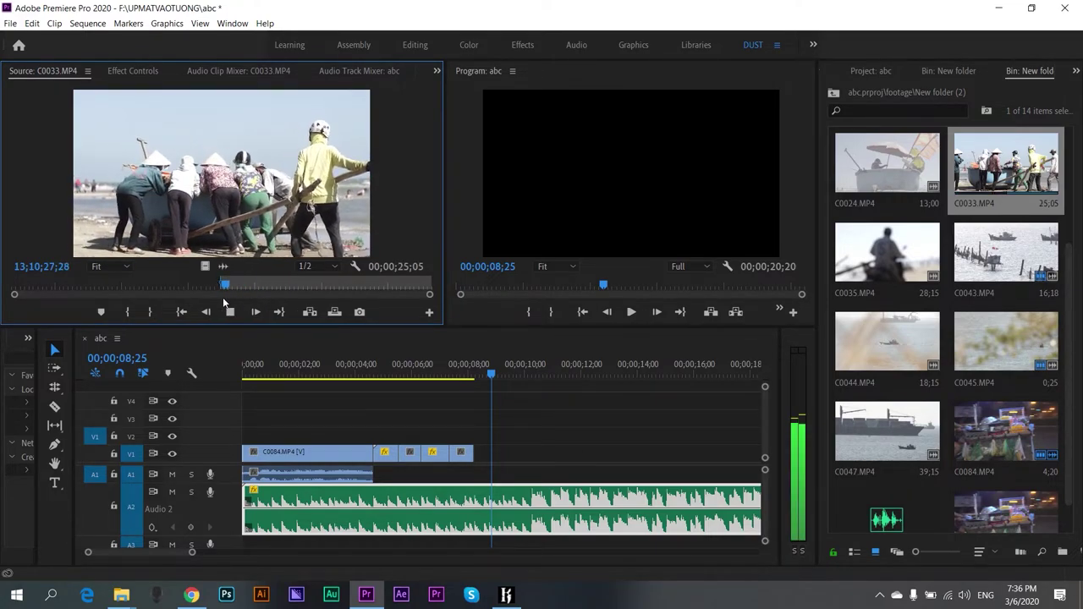
pyautogui.press('o')
pyautogui.press('space')
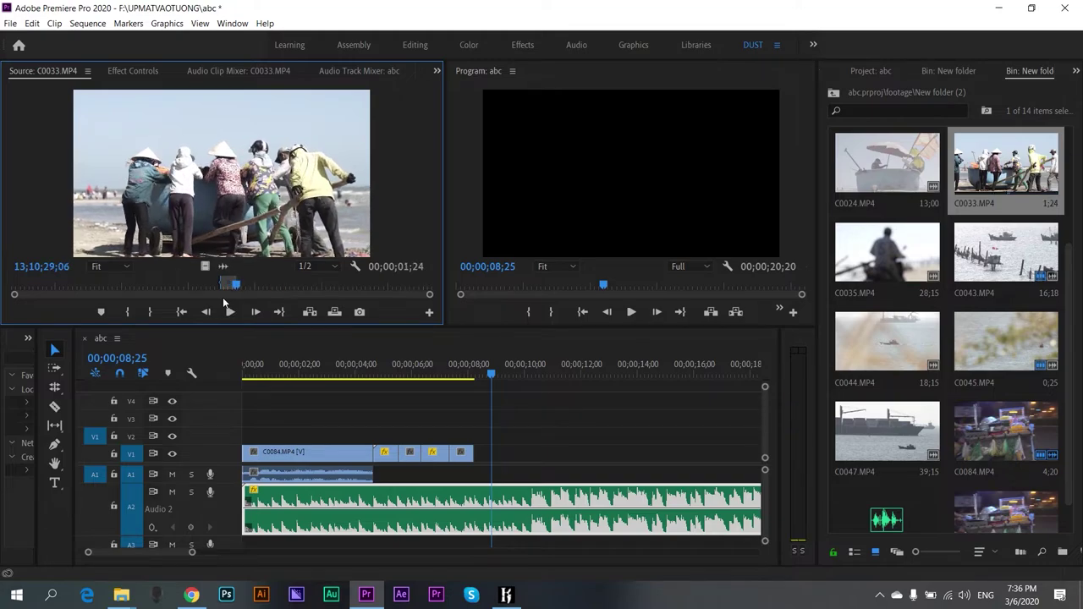
# - Move the C0033 section's In point to a slightly later frame
pyautogui.click(238, 285)
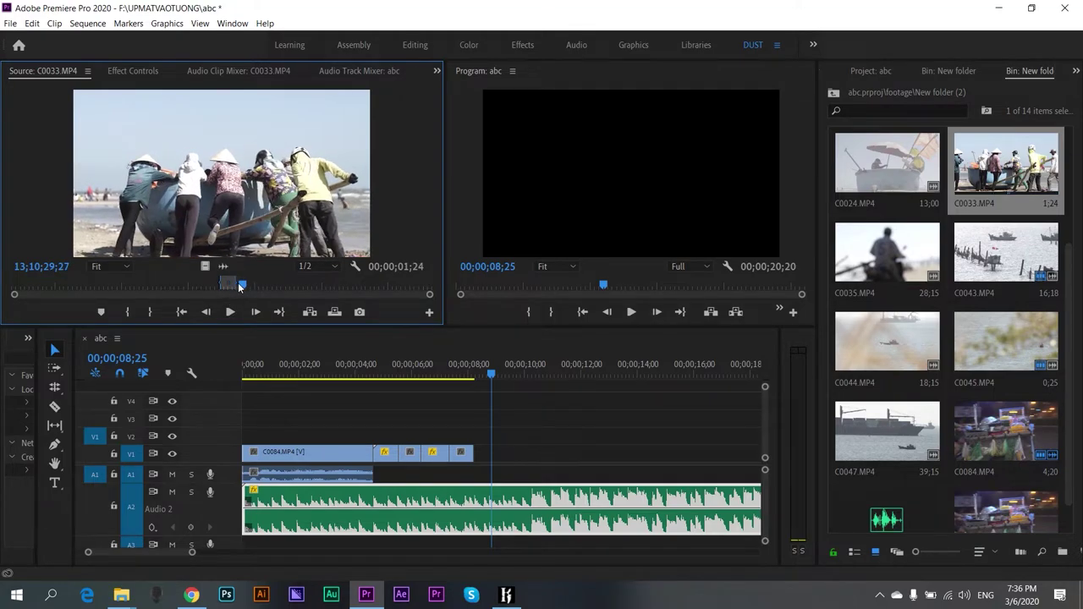
pyautogui.press('space')
pyautogui.press('i')
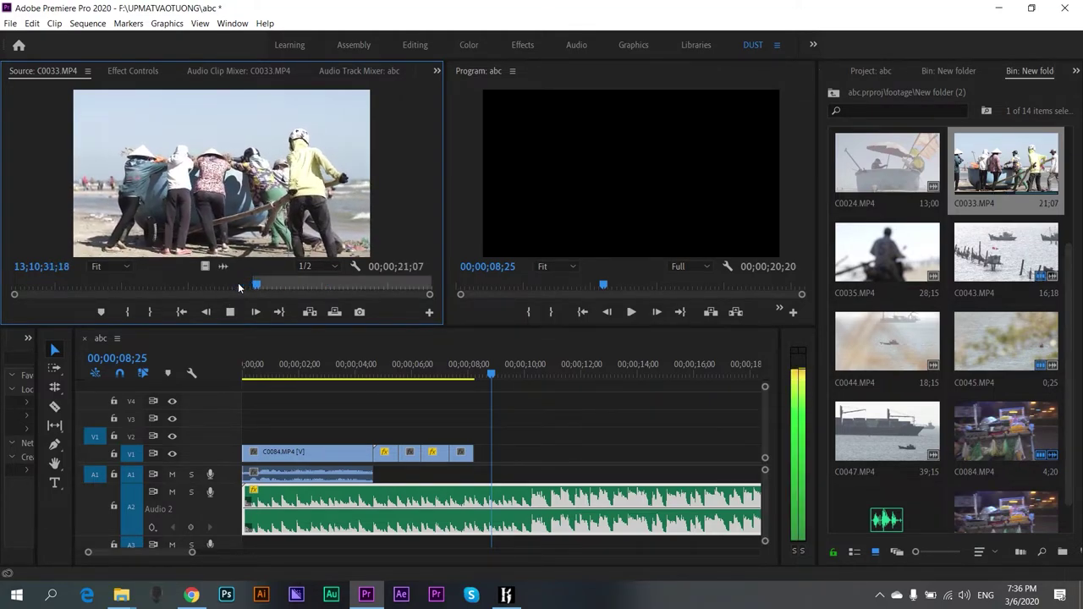
pyautogui.press('i')
pyautogui.press('space')
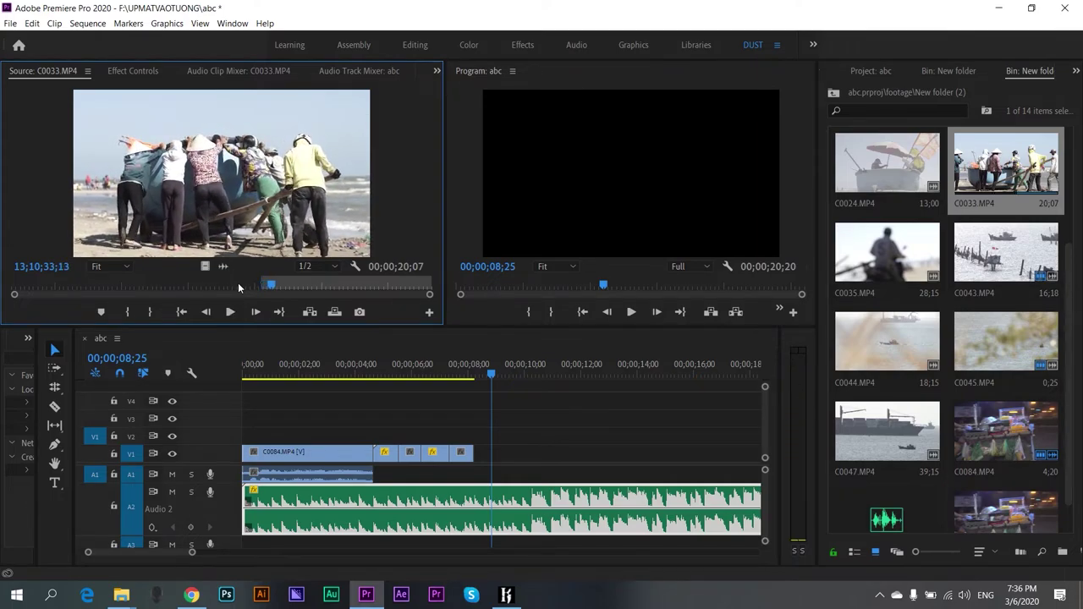
pyautogui.moveTo(268, 288); pyautogui.dragTo(264, 287)
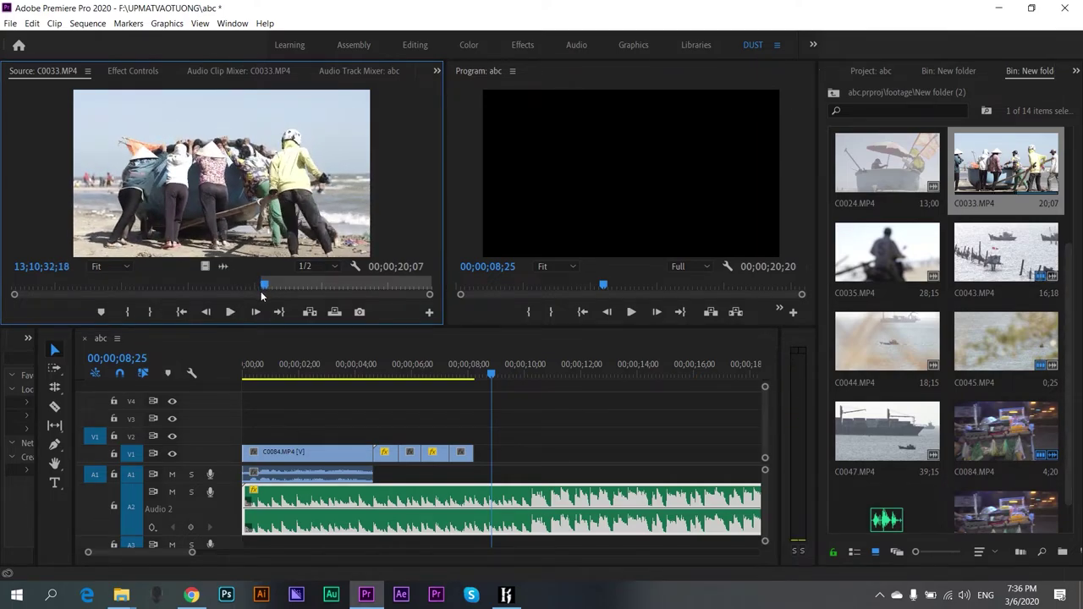
pyautogui.press('i')
pyautogui.press('space')
# - Re-mark the Out point to finalize the 1;25 C0033 section
pyautogui.press('o')
pyautogui.press('space')
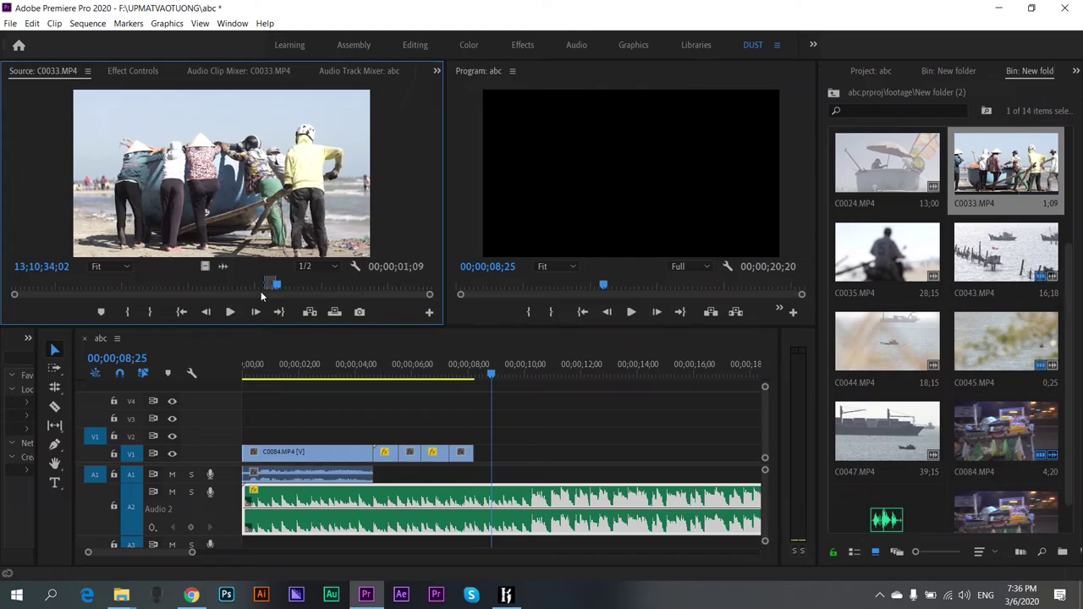
pyautogui.moveTo(261, 286); pyautogui.dragTo(260, 286)
pyautogui.press('i')
pyautogui.press('space')
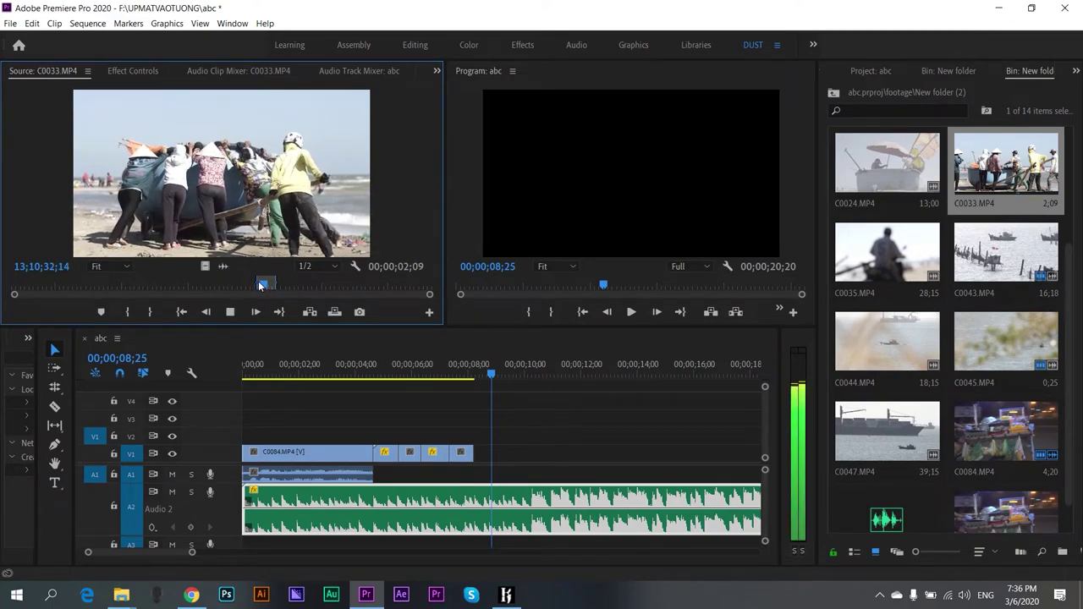
pyautogui.press('o')
pyautogui.press('space')
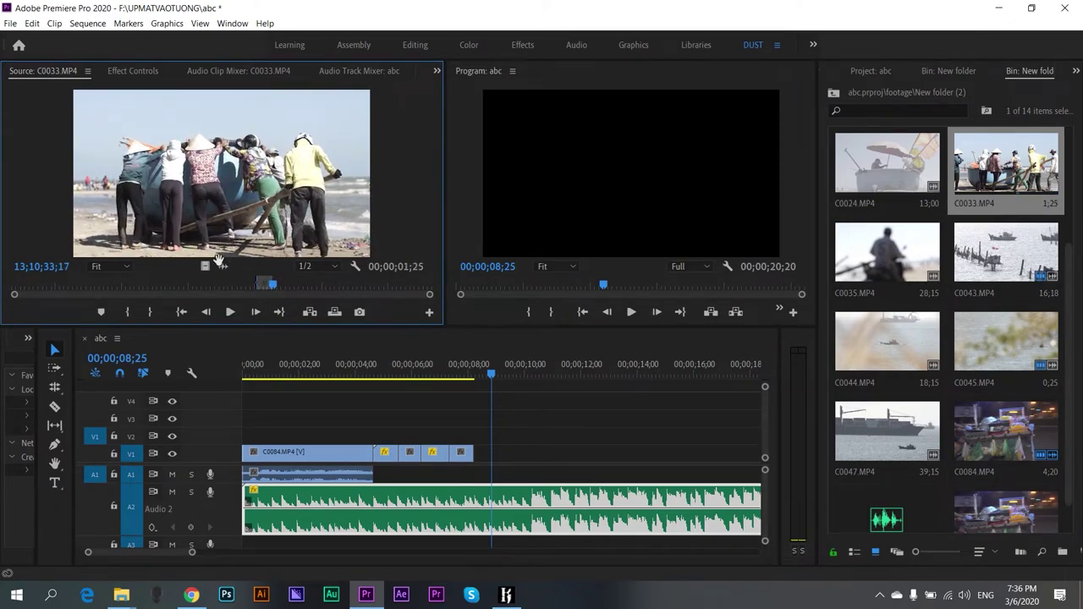
# - Add the C0033 section after the last clip, play it back, and select it for removal
pyautogui.moveTo(203, 267); pyautogui.dragTo(476, 451)
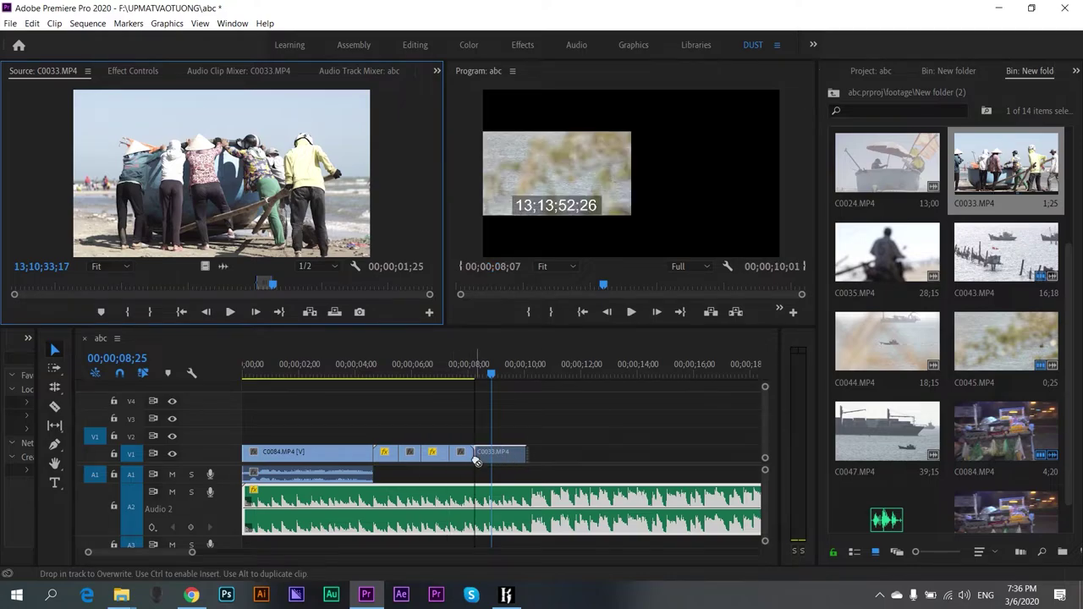
pyautogui.click(407, 365)
pyautogui.press('space')
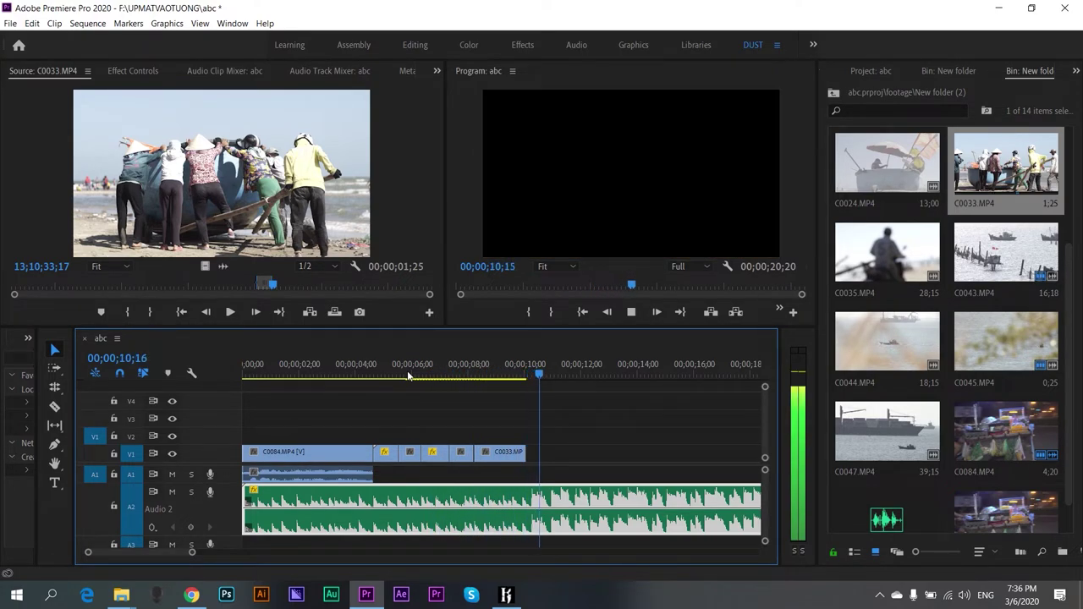
pyautogui.press('space')
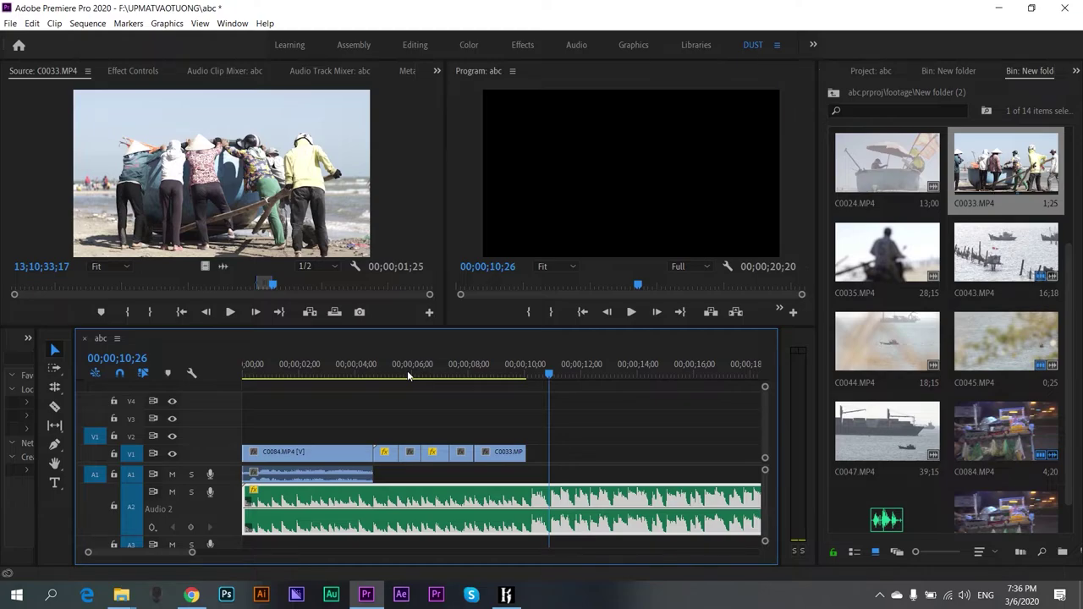
pyautogui.click(495, 457)
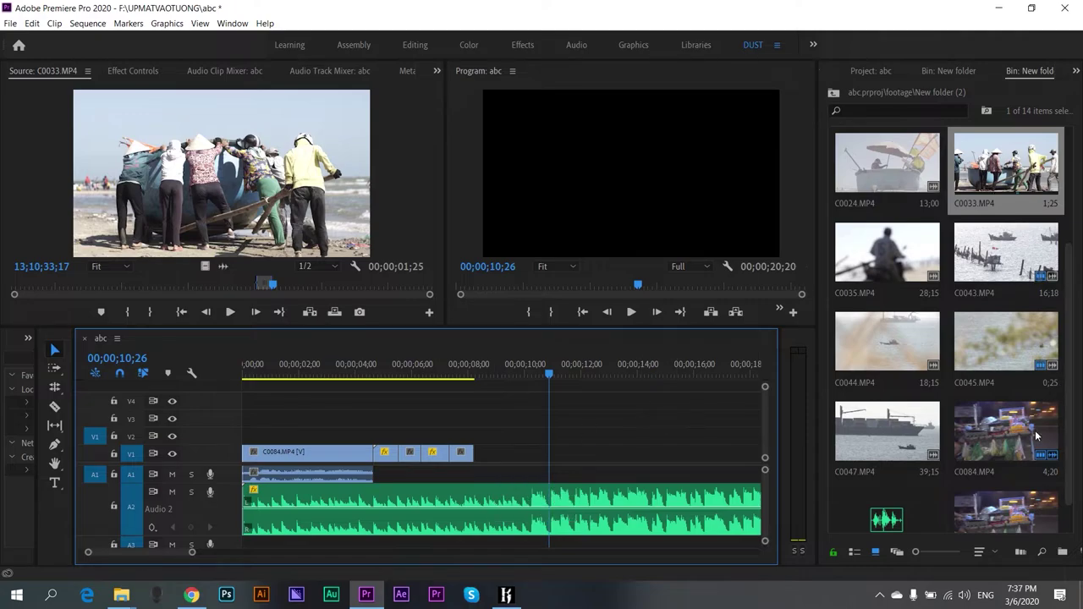
# - Preview the C0005 guitar shot, mark a 1;02 section, and drop its video alone at V1's end
pyautogui.scroll(2, 1037, 435)
pyautogui.scroll(2, 1024, 414)
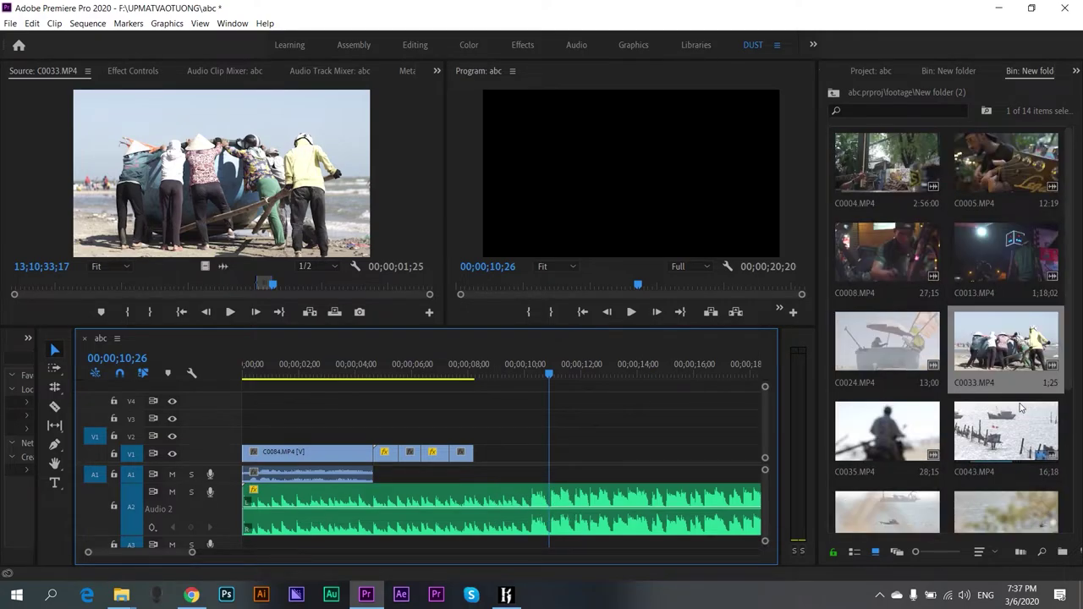
pyautogui.doubleClick(1003, 164)
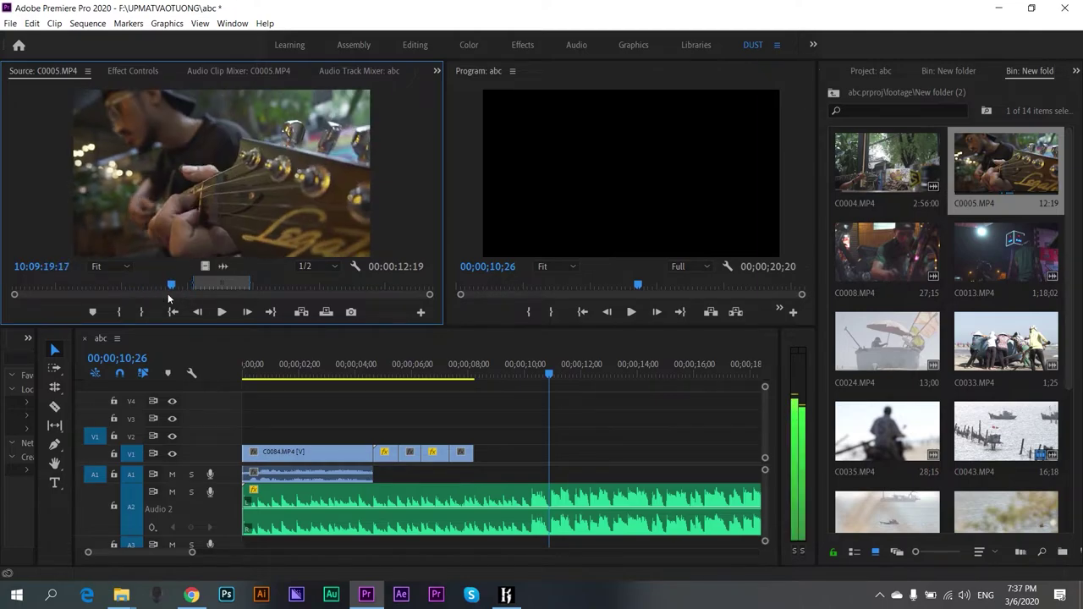
pyautogui.moveTo(146, 293); pyautogui.dragTo(166, 293)
pyautogui.press('space')
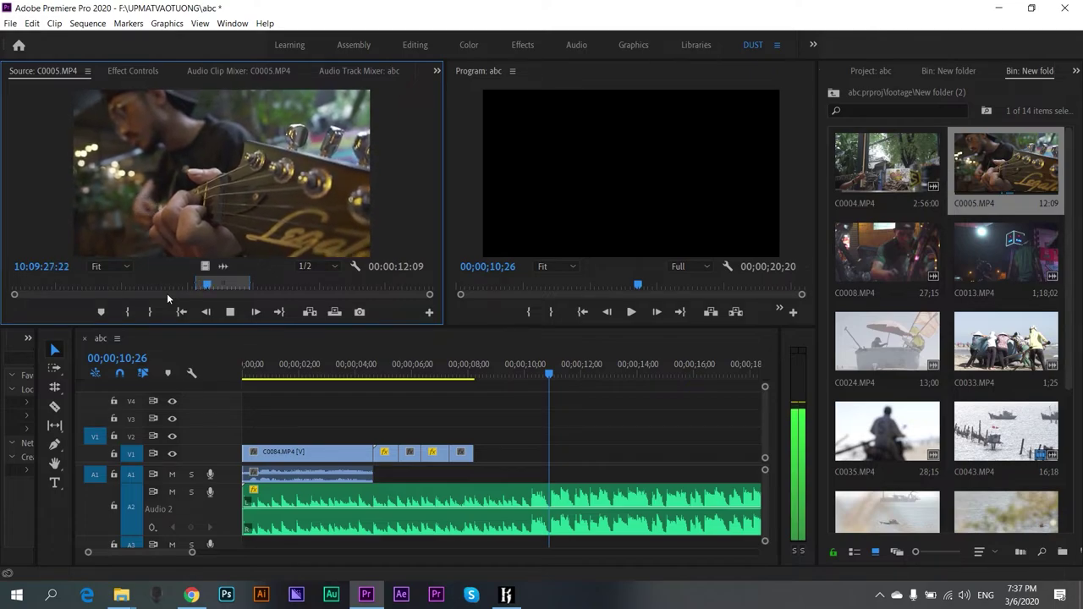
pyautogui.press('space')
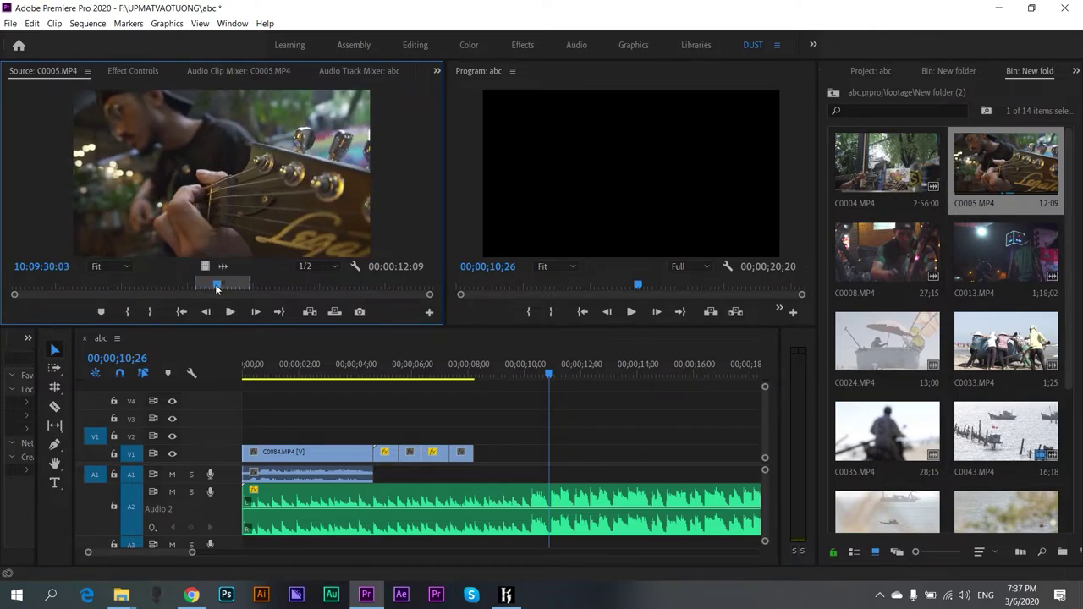
pyautogui.moveTo(213, 289); pyautogui.dragTo(214, 291)
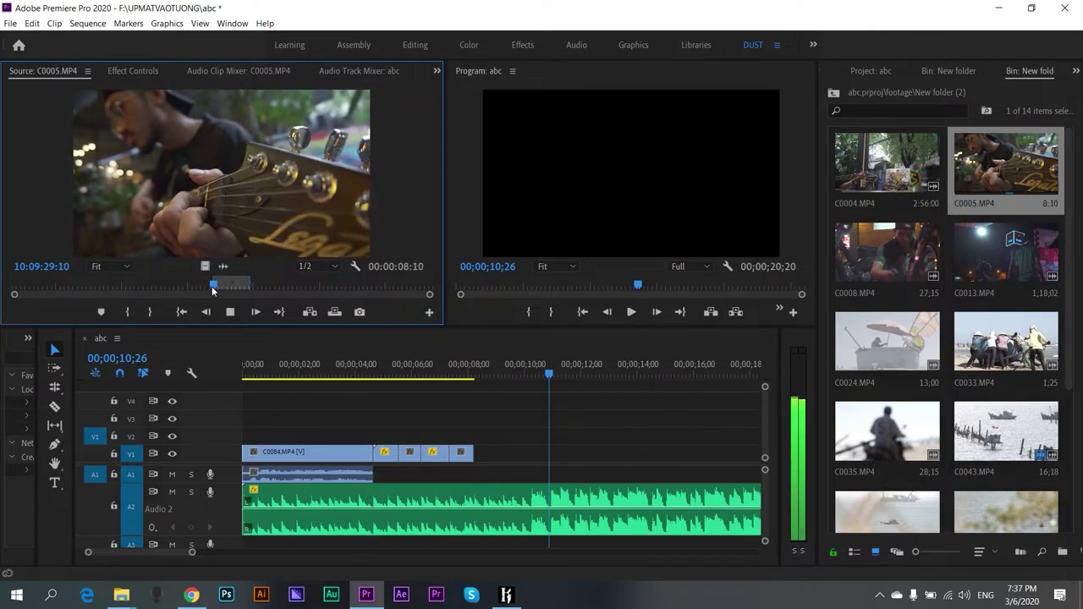
pyautogui.press('o')
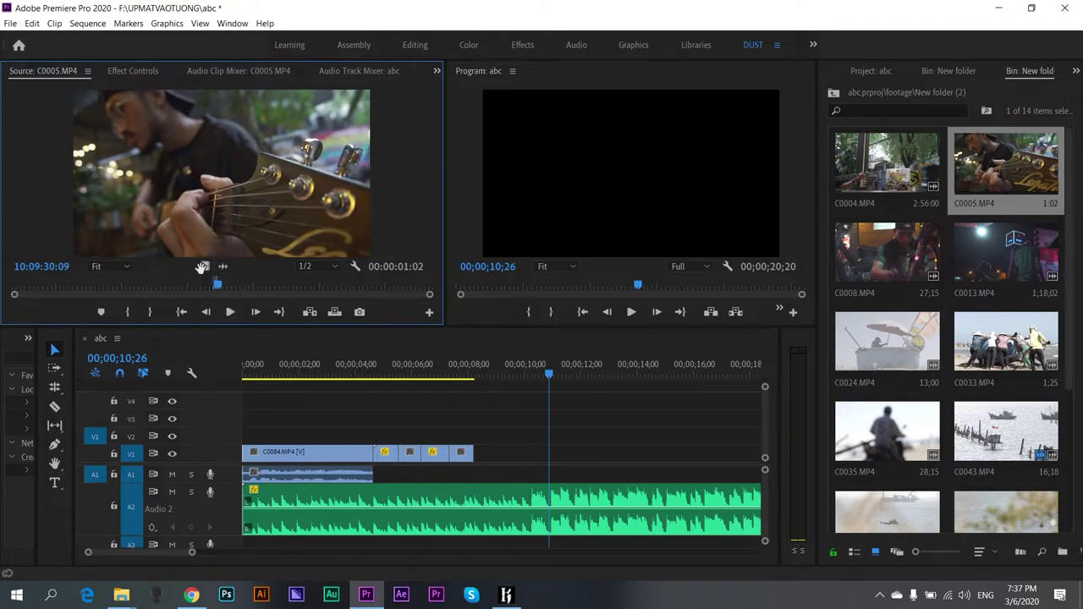
pyautogui.moveTo(201, 267); pyautogui.dragTo(487, 455)
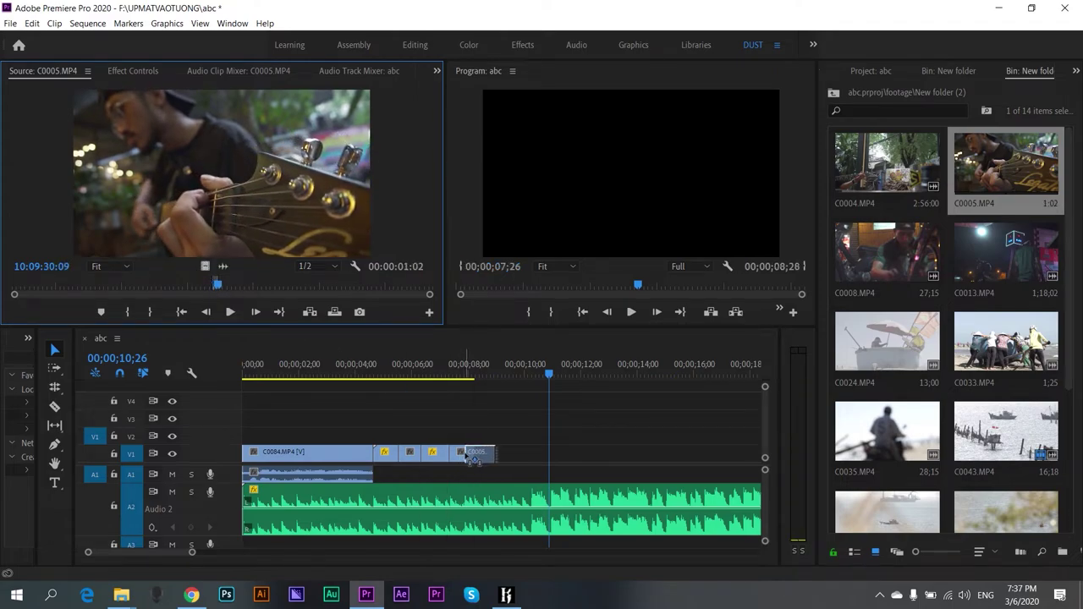
# - Play from 07;06, zoom in, and trim 9 frames off the end of C0005
pyautogui.click(448, 373)
pyautogui.press('space')
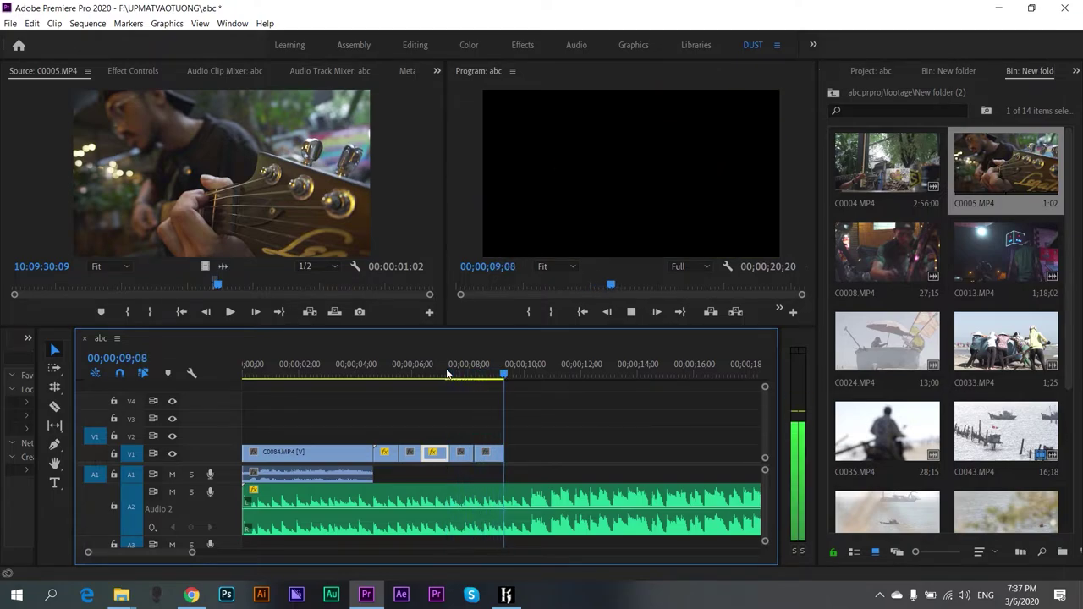
pyautogui.press('space')
pyautogui.press('=')
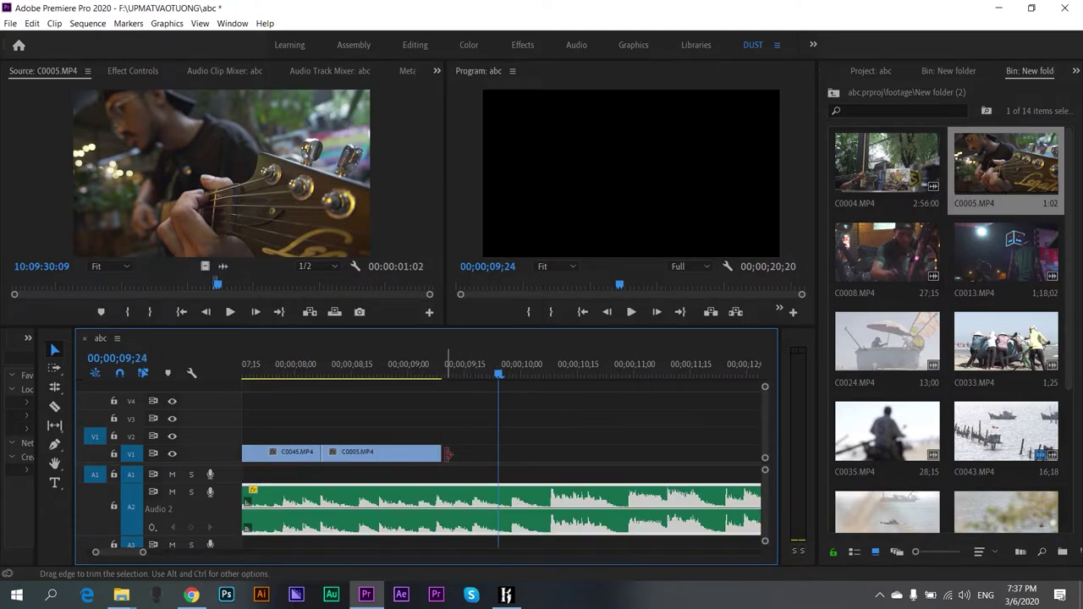
pyautogui.moveTo(445, 455); pyautogui.dragTo(399, 454)
# - Replay the trimmed ending from 07;28 and scrub the C0005 source footage
pyautogui.click(288, 369)
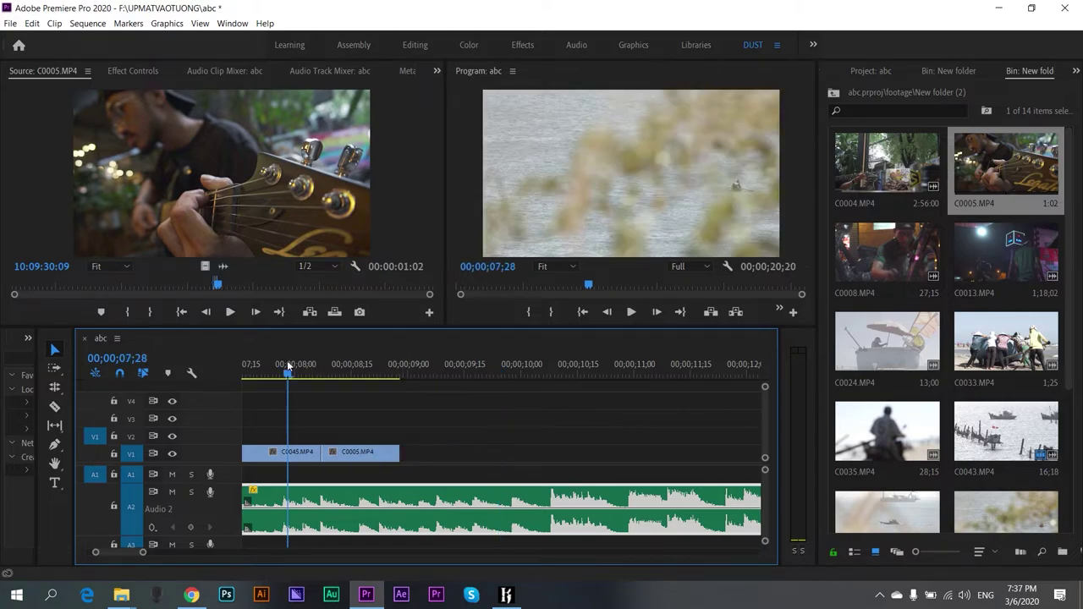
pyautogui.press('space')
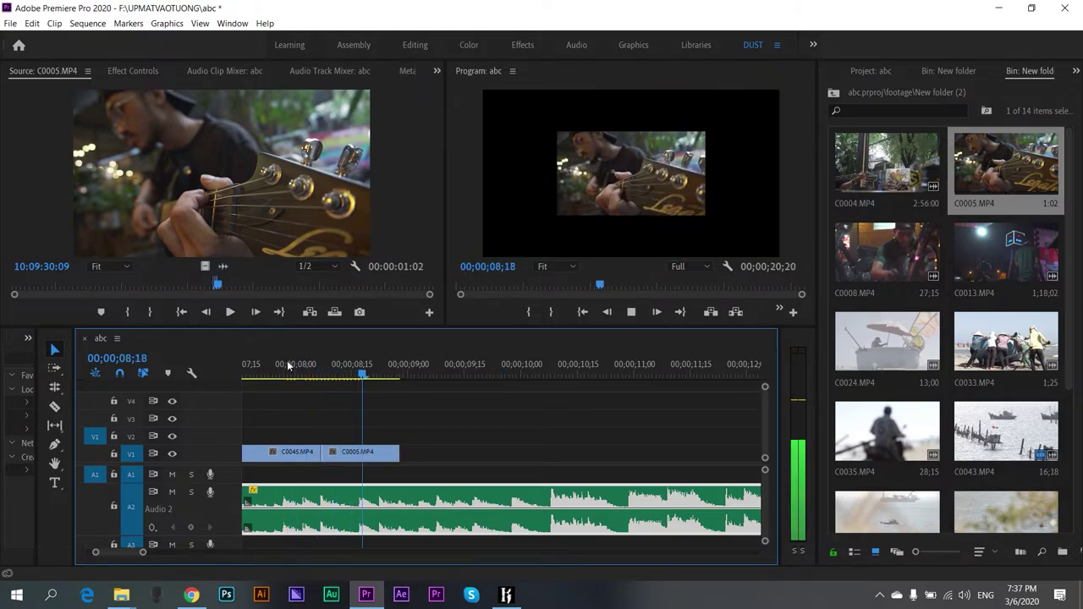
pyautogui.press('space')
pyautogui.moveTo(287, 364); pyautogui.dragTo(328, 364)
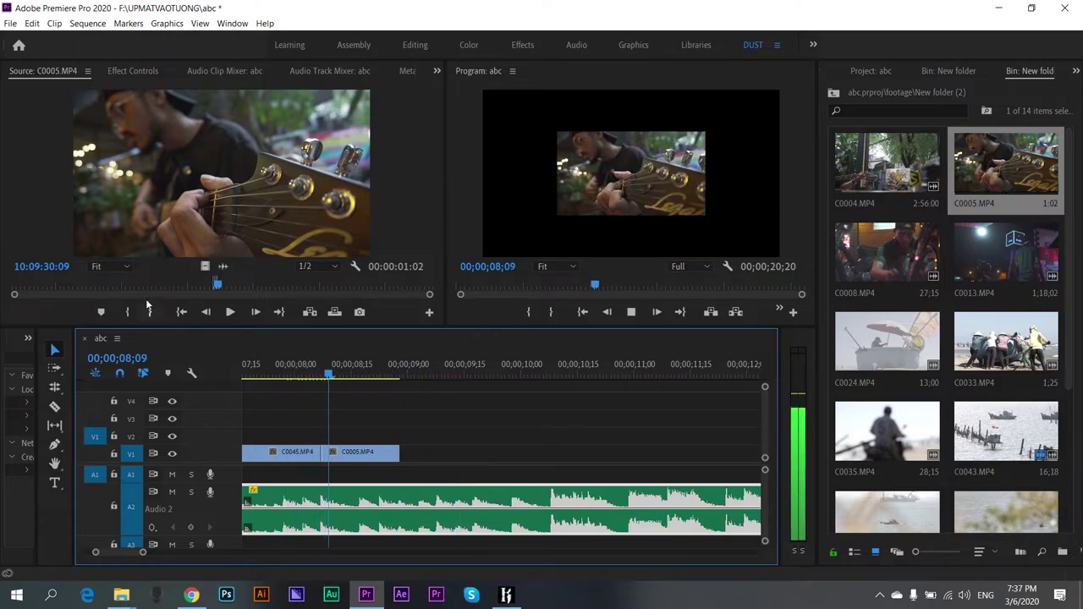
pyautogui.click(91, 285)
pyautogui.moveTo(93, 285); pyautogui.dragTo(102, 293)
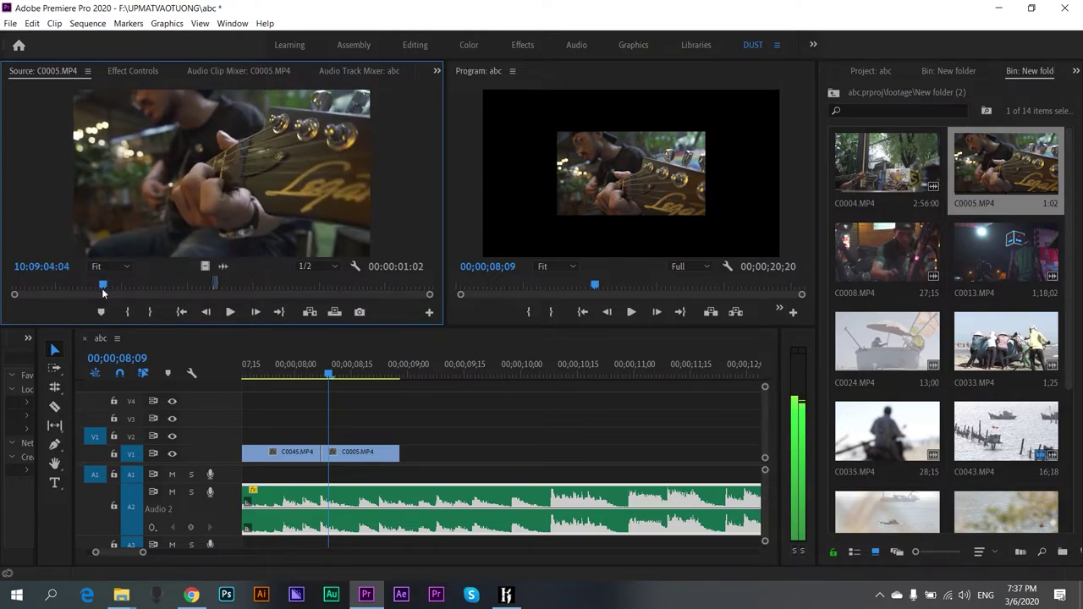
# - Mark a two-frame section of C0005, drop it into the sequence, then remove it
pyautogui.press('i')
pyautogui.press('space')
pyautogui.press('o')
pyautogui.press('space')
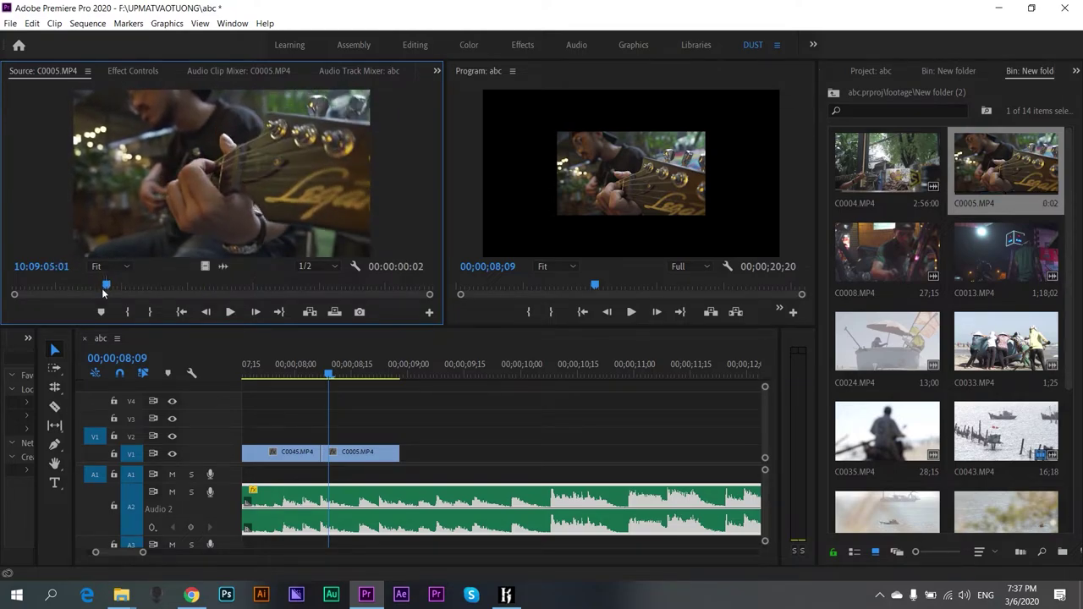
pyautogui.moveTo(266, 337)
pyautogui.mouseDown()
pyautogui.moveTo(378, 426)
pyautogui.moveTo(333, 436)
pyautogui.mouseUp()
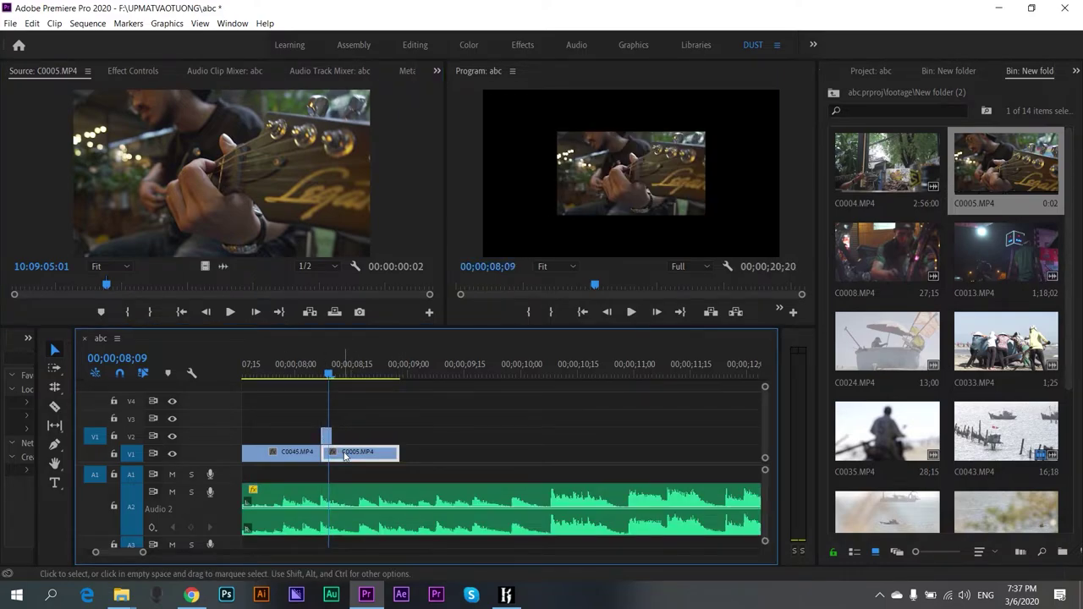
pyautogui.press('Delete')
# - Lengthen the C0005 clip on V2 in two trims, replaying the edit around 08;00 after each
pyautogui.click(285, 366)
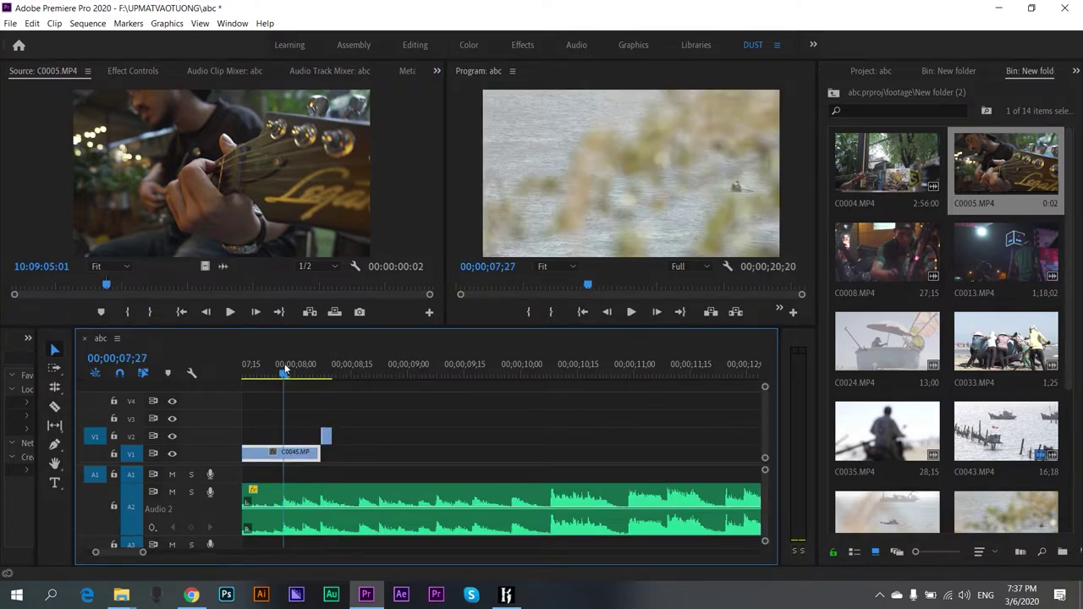
pyautogui.press('space')
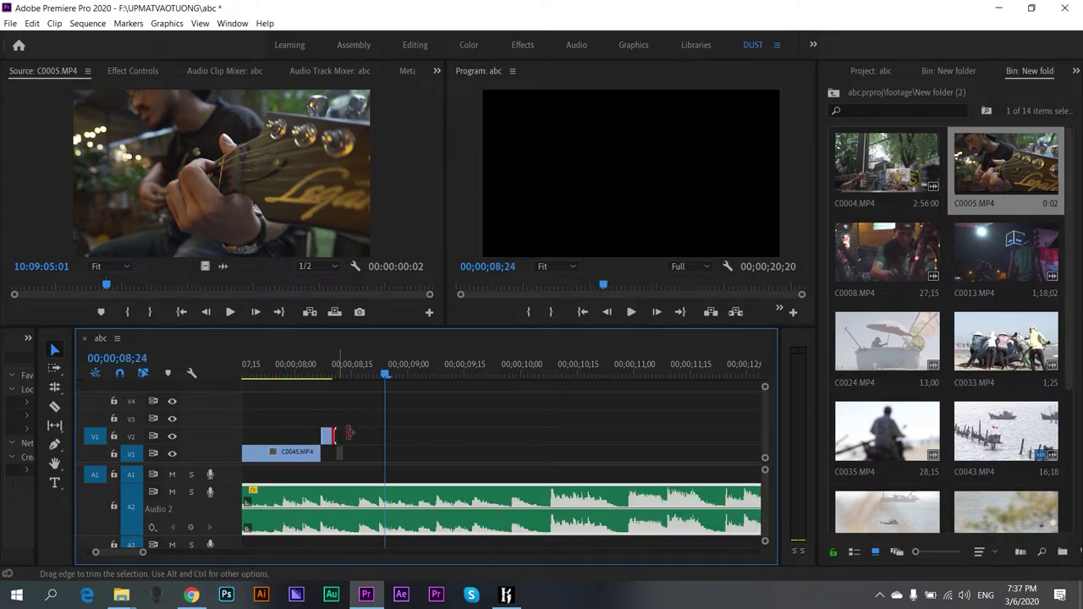
pyautogui.moveTo(347, 433); pyautogui.dragTo(373, 435)
pyautogui.click(304, 364)
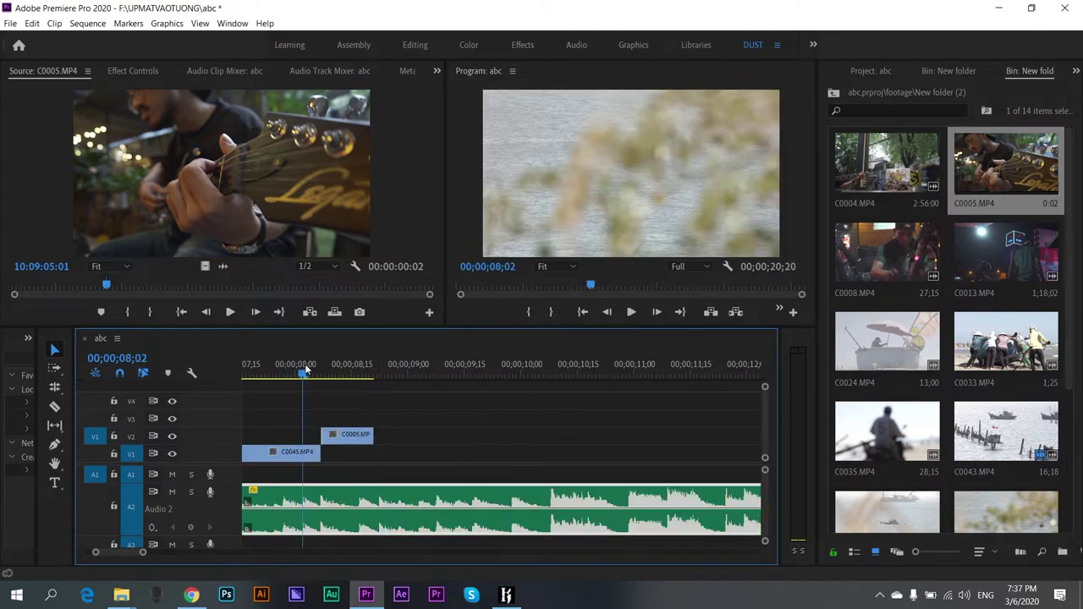
pyautogui.press('space')
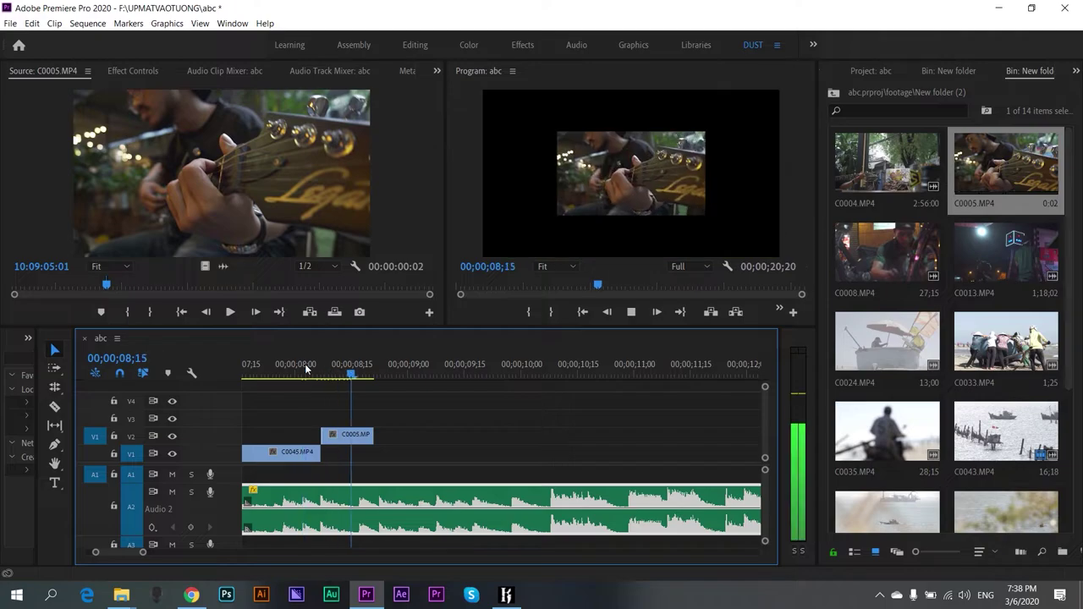
pyautogui.moveTo(373, 434); pyautogui.dragTo(387, 435)
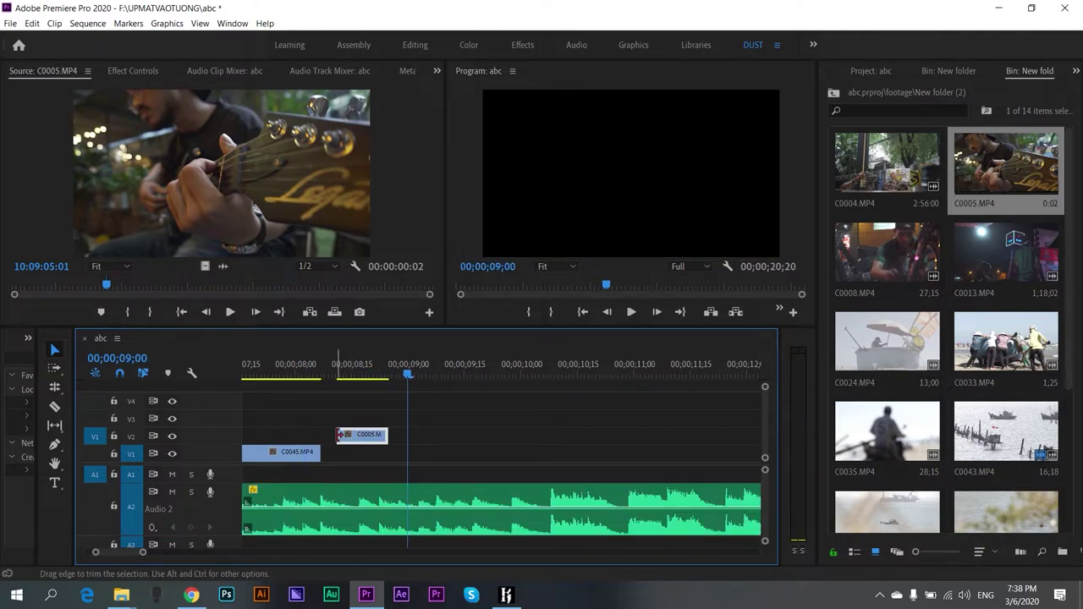
pyautogui.click(312, 368)
pyautogui.press('space')
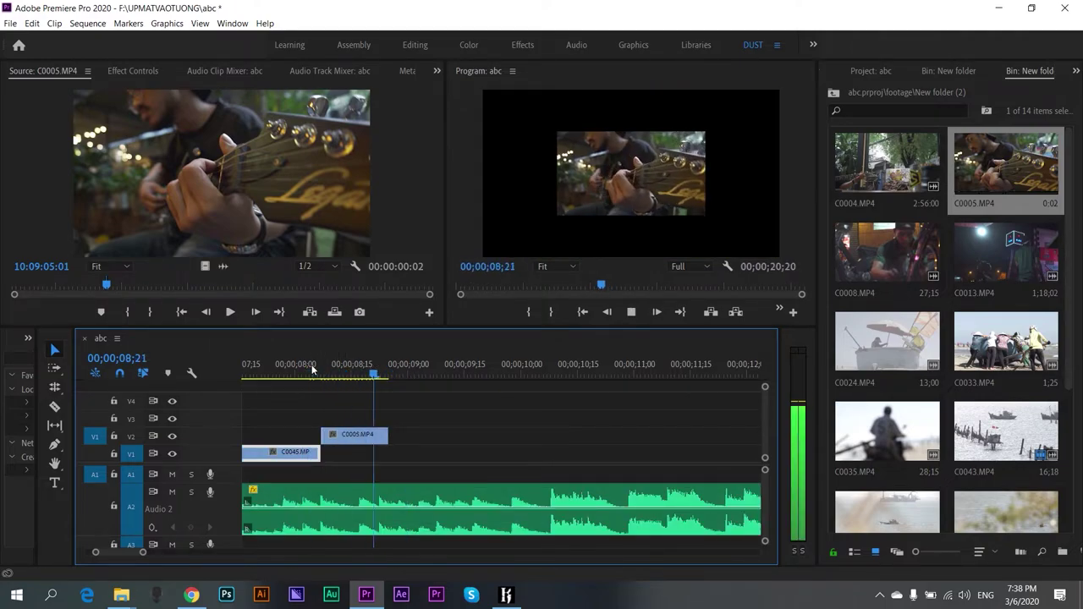
pyautogui.click(313, 369)
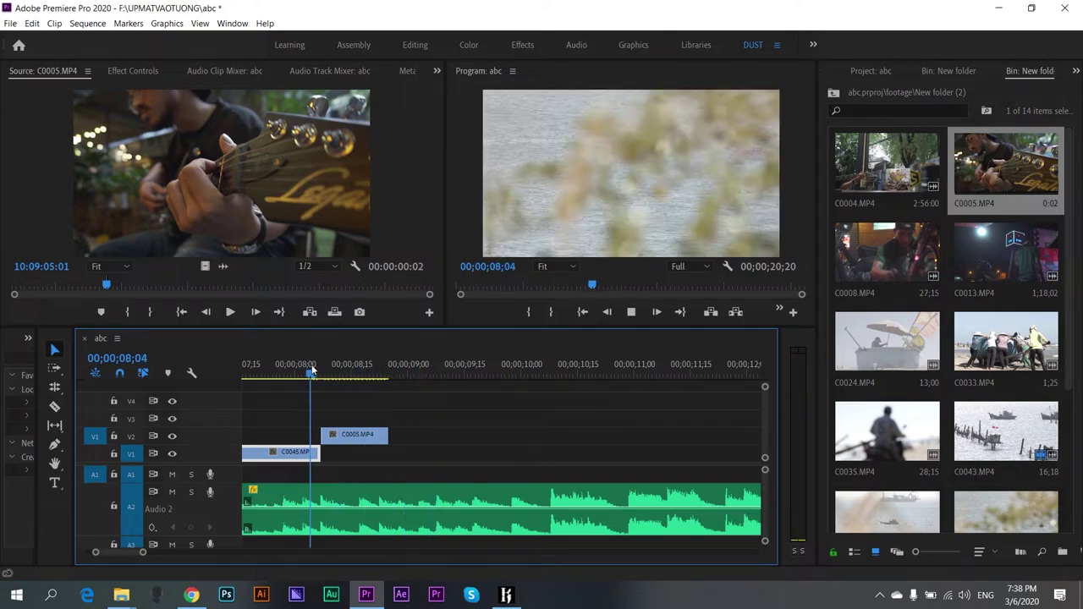
pyautogui.press('space')
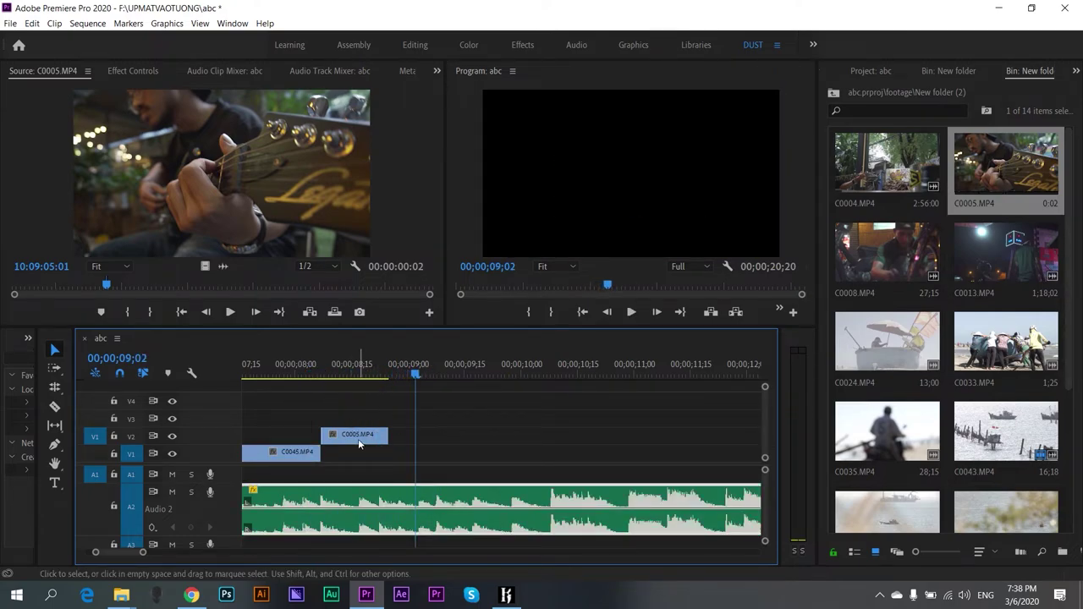
# - Shift C0005 later on V2 to end near 09;02, review it, then delete it from V2
pyautogui.moveTo(359, 444)
pyautogui.mouseDown()
pyautogui.moveTo(387, 444)
pyautogui.moveTo(320, 427)
pyautogui.mouseUp()
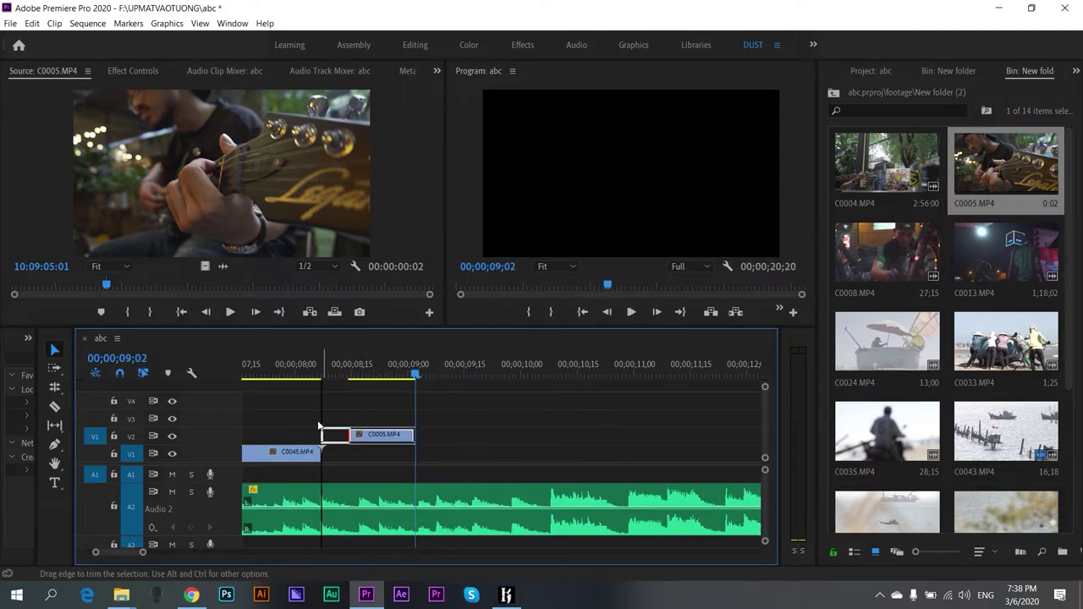
pyautogui.click(296, 363)
pyautogui.press('space')
pyautogui.press('space')
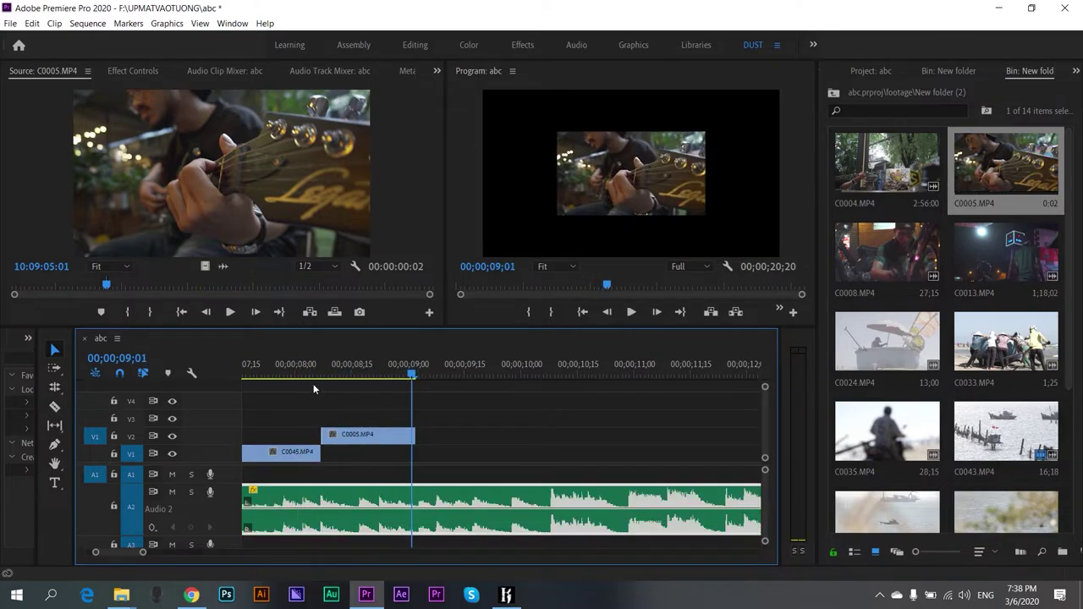
pyautogui.moveTo(364, 440)
pyautogui.mouseDown()
pyautogui.moveTo(430, 440)
pyautogui.moveTo(321, 433)
pyautogui.mouseUp()
pyautogui.click(294, 364)
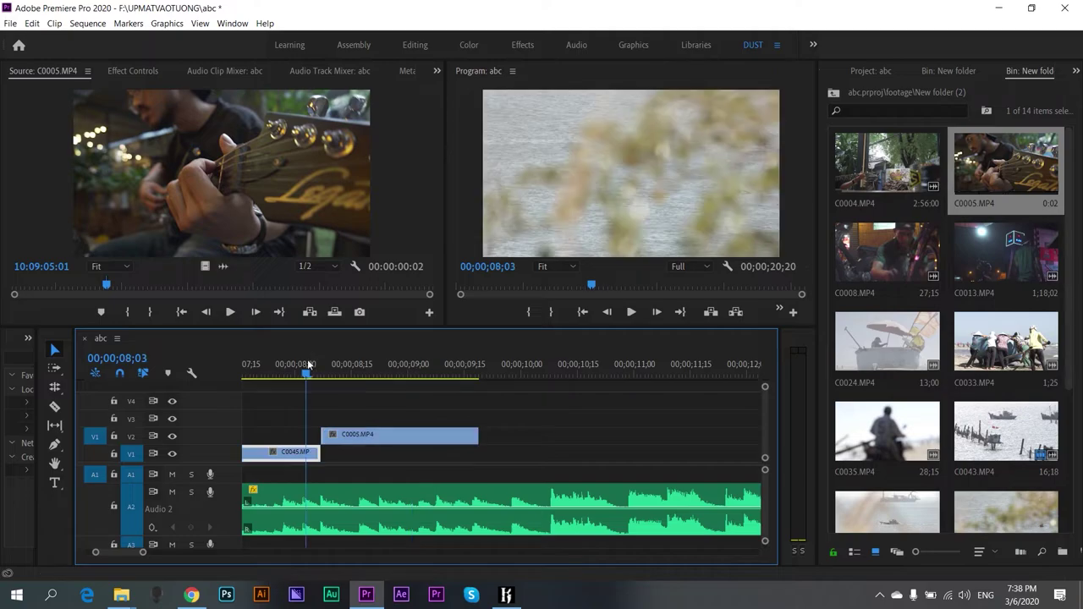
pyautogui.press('space')
pyautogui.click(364, 433)
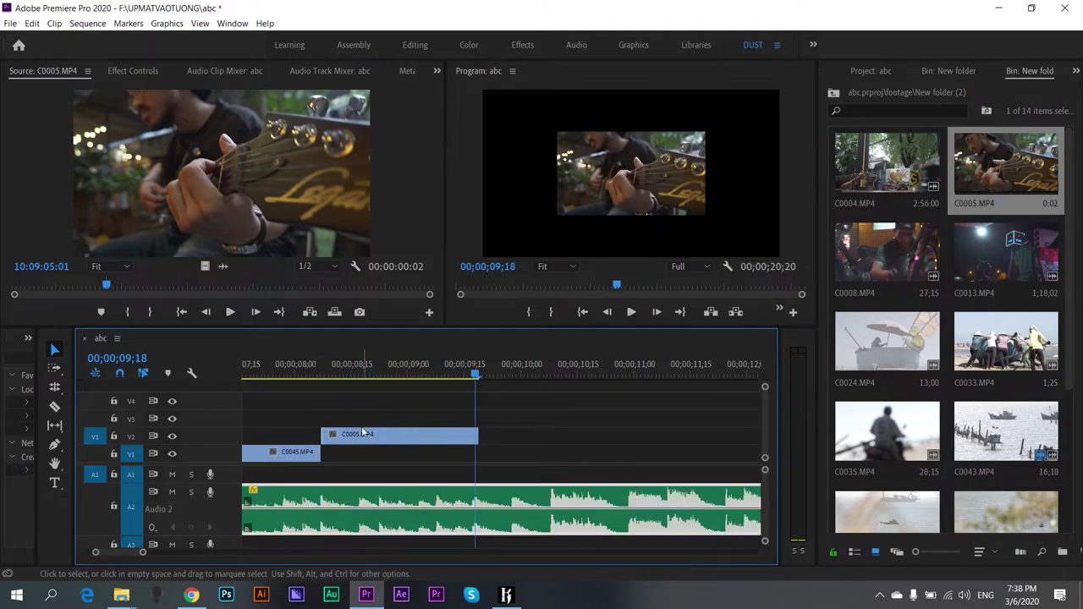
pyautogui.press('Delete')
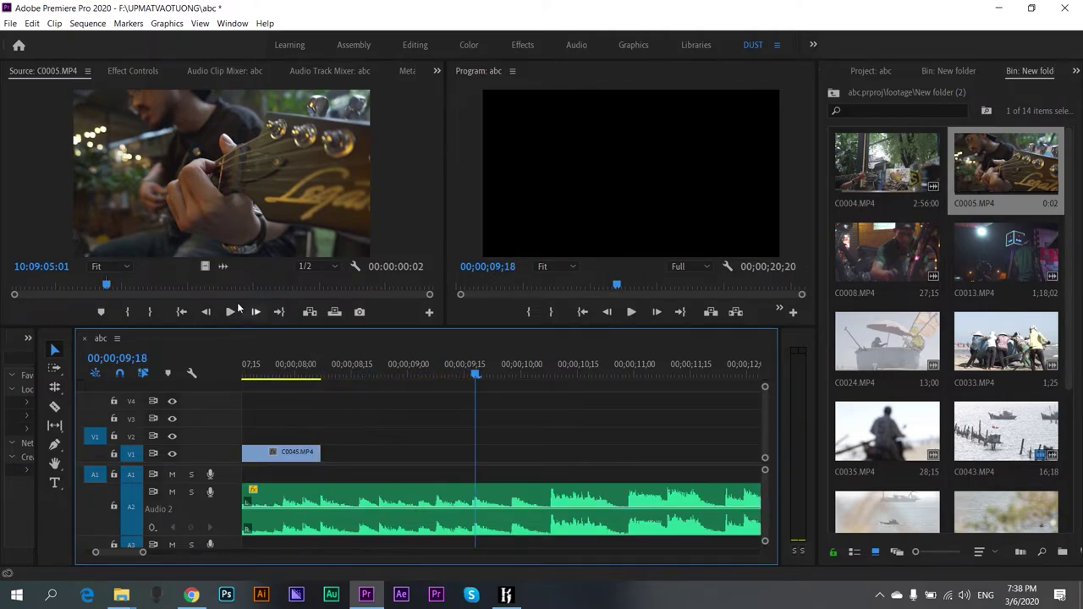
# - Scrub to a new C0005 moment, place it video-only on V1 after C0045, and preview from 08;00
pyautogui.moveTo(107, 282); pyautogui.dragTo(275, 295)
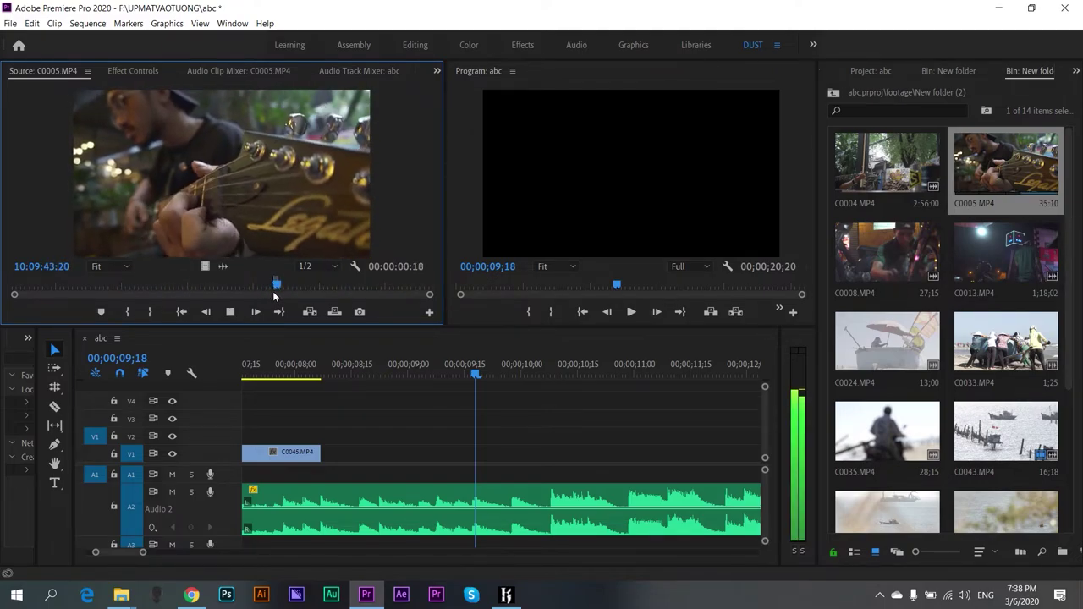
pyautogui.moveTo(202, 266); pyautogui.dragTo(337, 458)
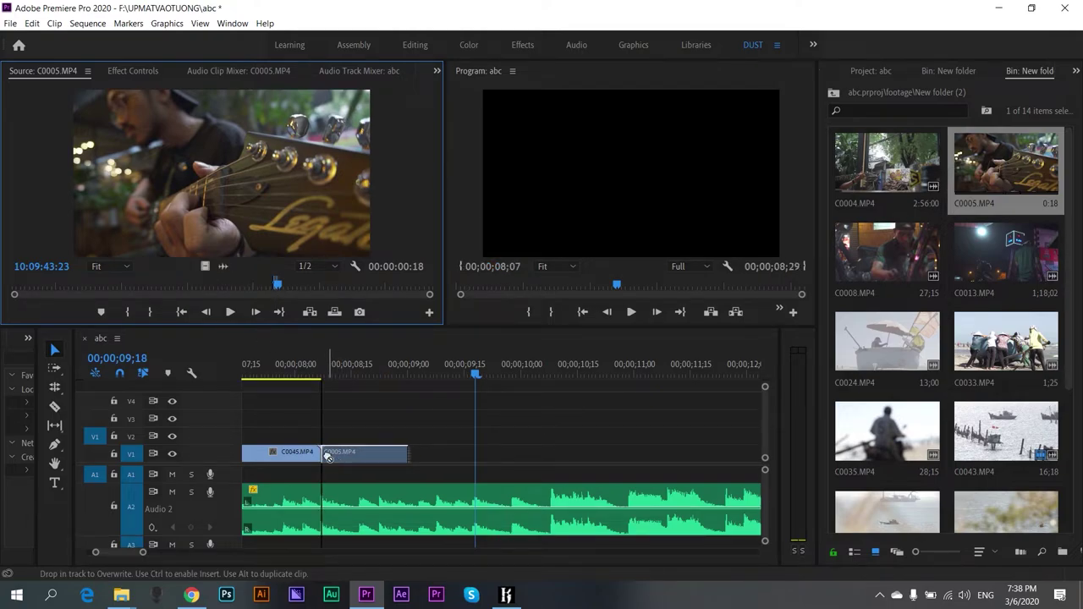
pyautogui.click(292, 374)
pyautogui.press('space')
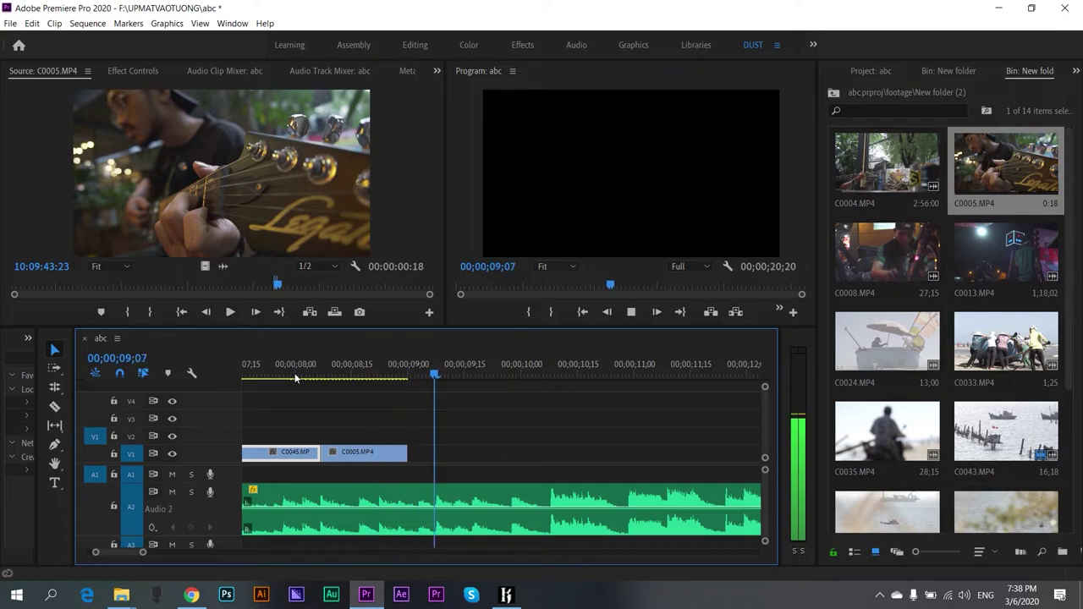
pyautogui.click(309, 390)
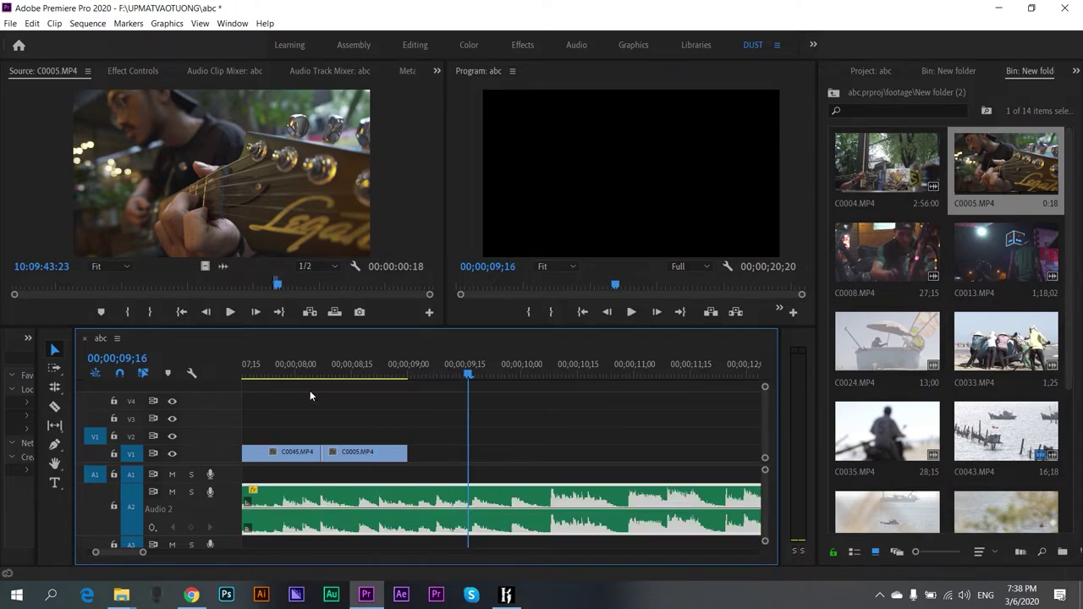
# - Zoom in and pull C0005's left edge to meet C0045's end, then replay the join from 08;05
pyautogui.click(357, 456)
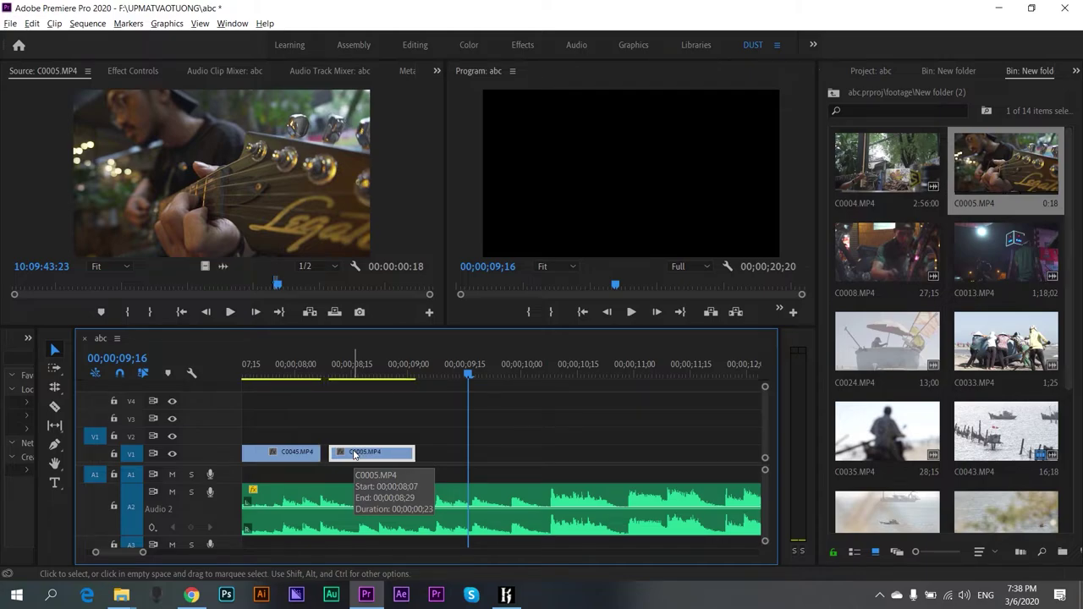
pyautogui.press('=')
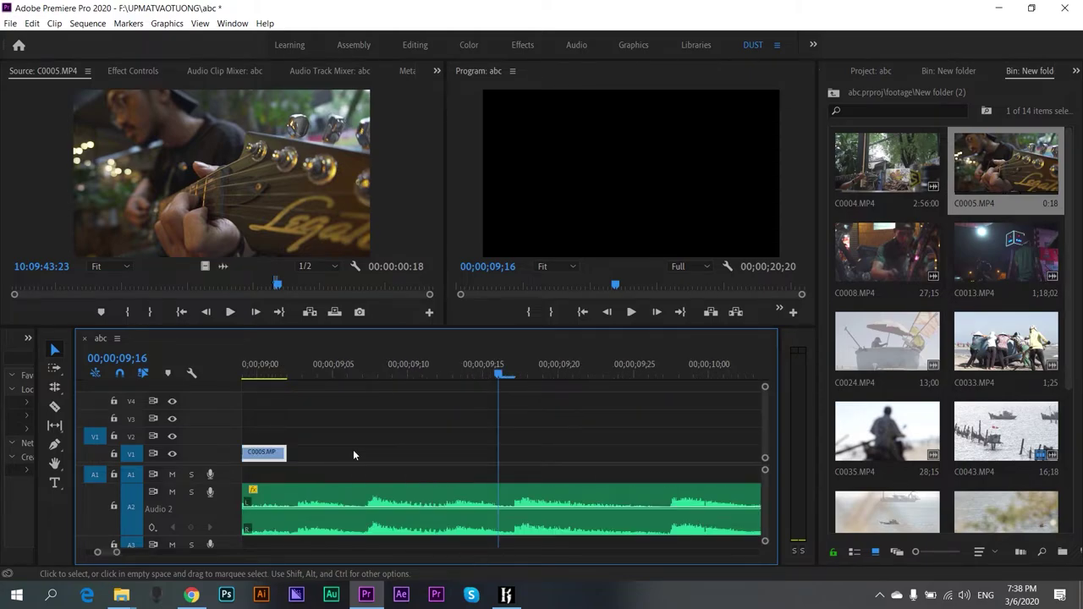
pyautogui.press('=')
pyautogui.scroll(5, 353, 455)
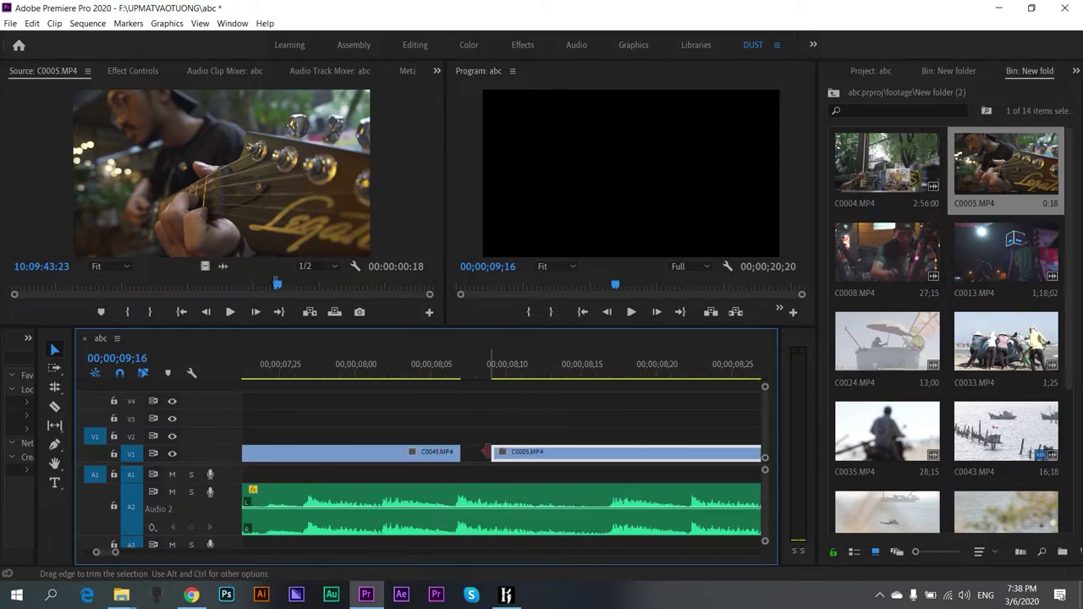
pyautogui.moveTo(441, 451); pyautogui.dragTo(441, 451)
pyautogui.click(433, 362)
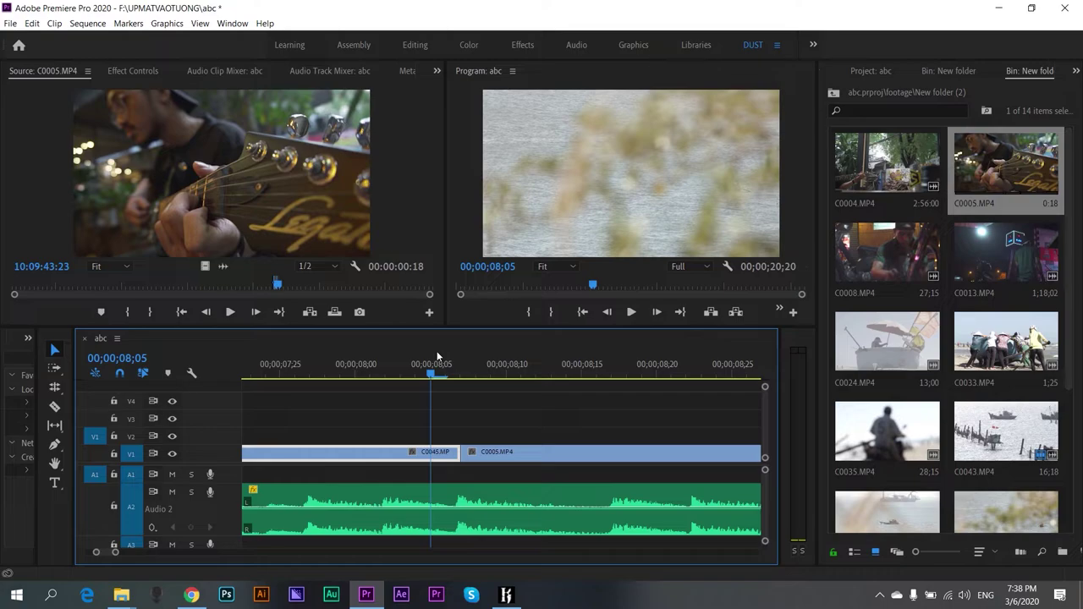
pyautogui.press('space')
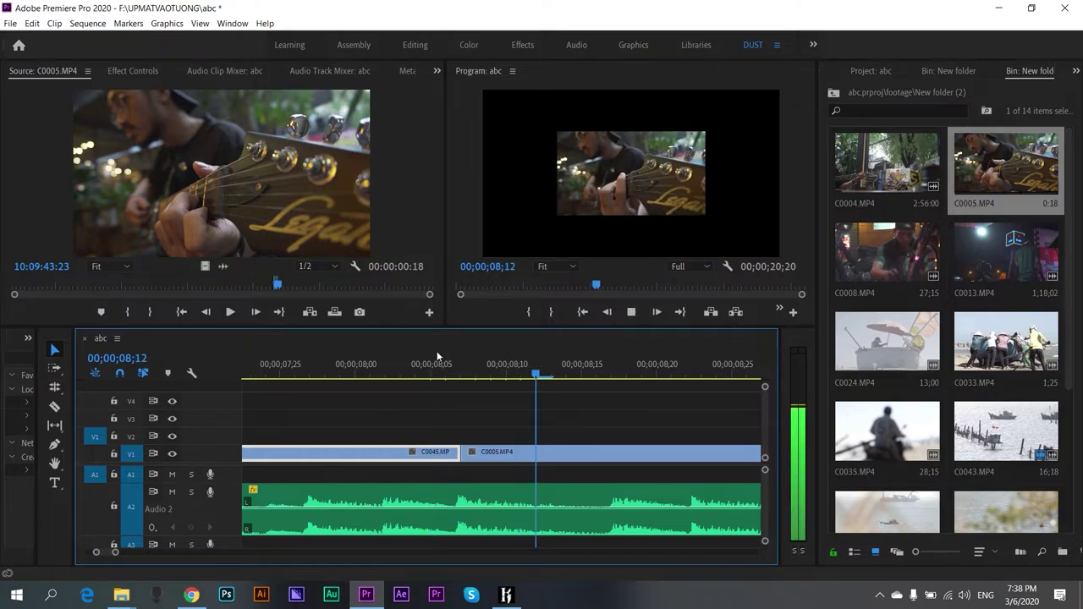
pyautogui.click(557, 500)
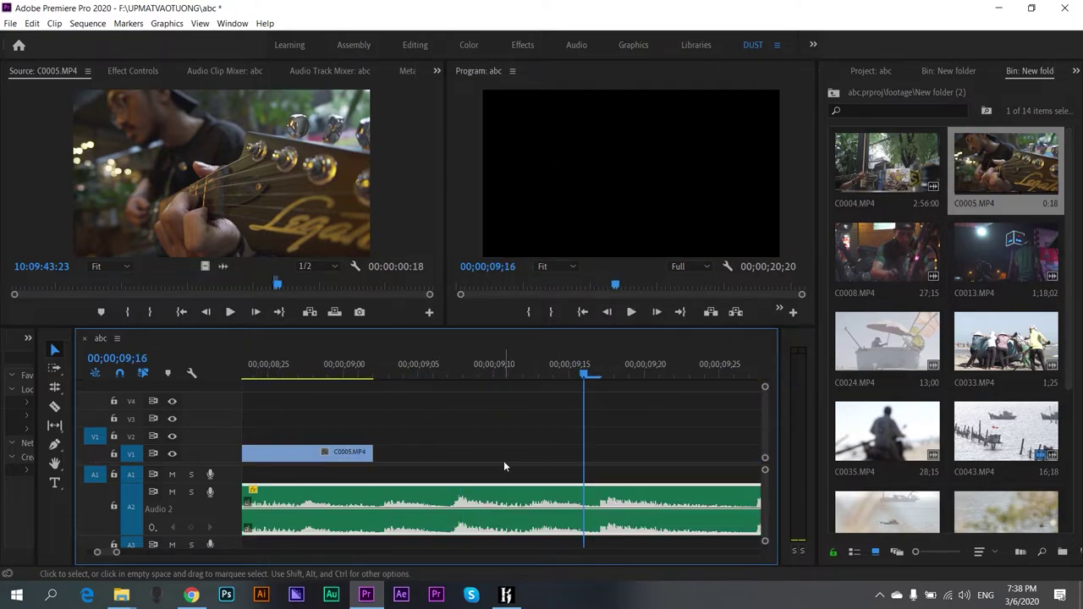
pyautogui.scroll(-4, 503, 460)
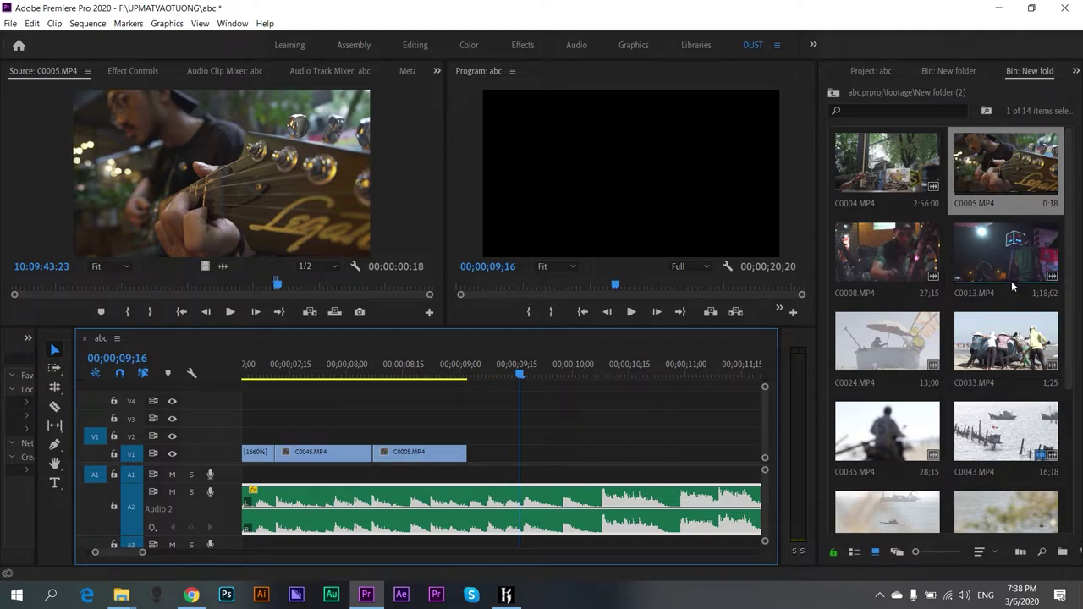
# - Load C0013, mark In and Out around the wanted night shot, and place it on V1 after C0005
pyautogui.doubleClick(983, 250)
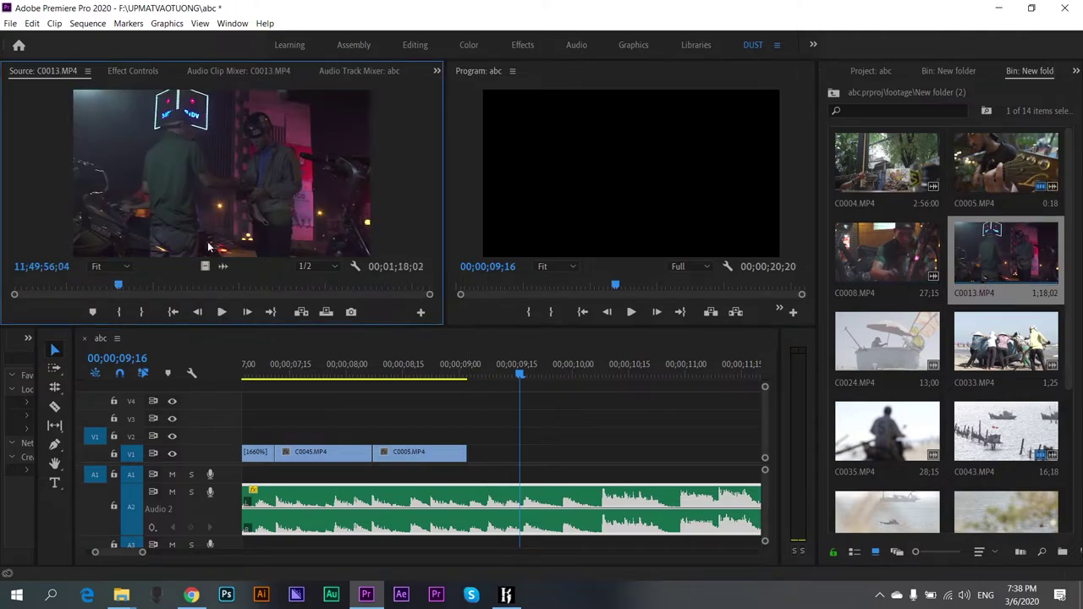
pyautogui.moveTo(124, 287); pyautogui.dragTo(297, 298)
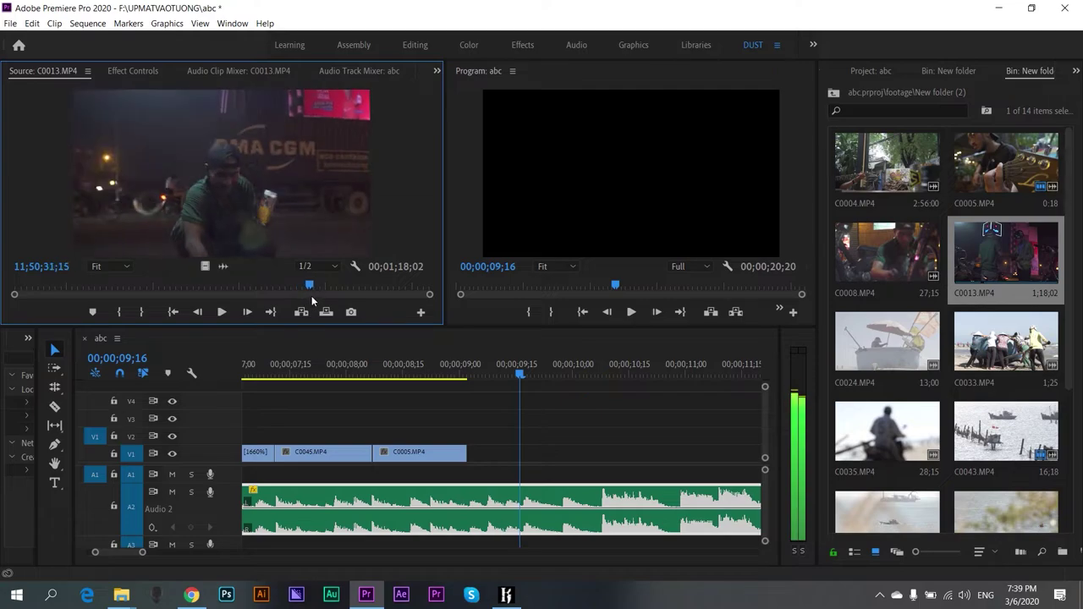
pyautogui.moveTo(297, 297); pyautogui.dragTo(335, 292)
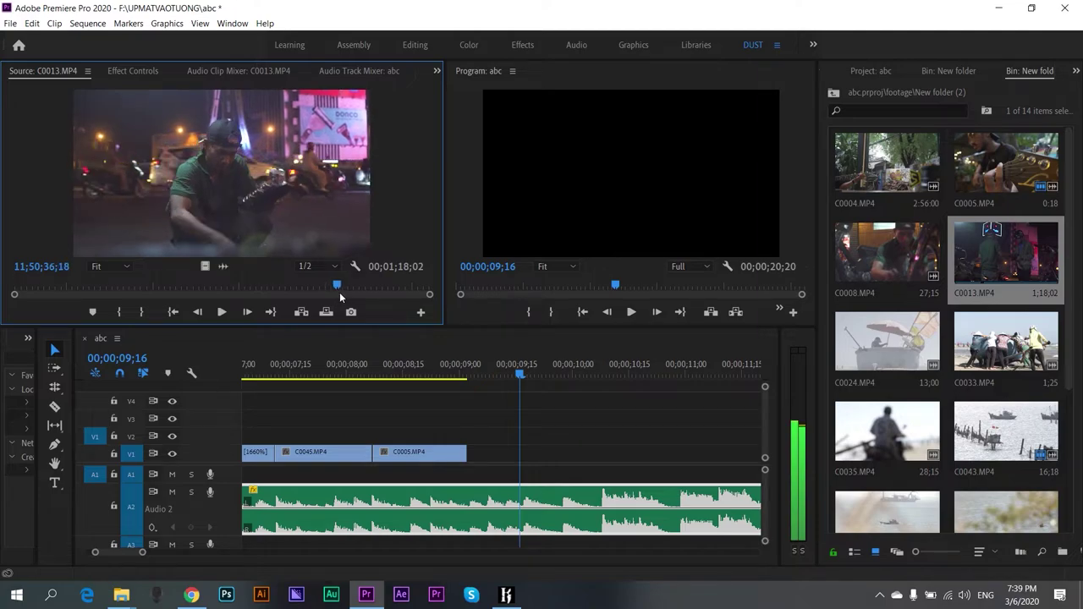
pyautogui.moveTo(335, 291); pyautogui.dragTo(357, 292)
pyautogui.press('i')
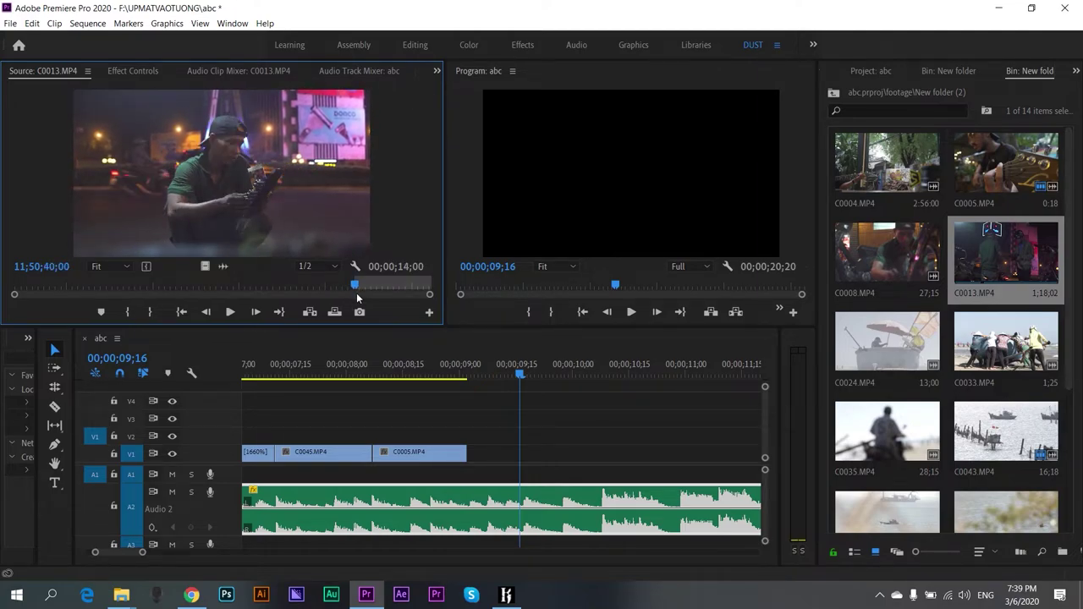
pyautogui.press('space')
pyautogui.press('o')
pyautogui.press('space')
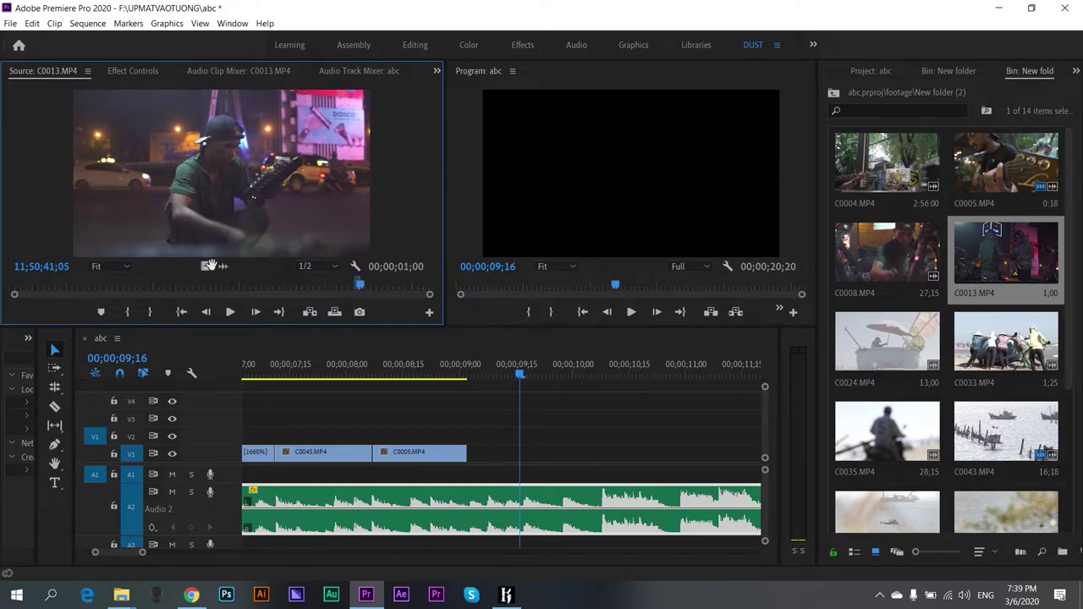
pyautogui.moveTo(225, 290)
pyautogui.mouseDown()
pyautogui.moveTo(522, 457)
pyautogui.moveTo(624, 474)
pyautogui.moveTo(594, 468)
pyautogui.mouseUp()
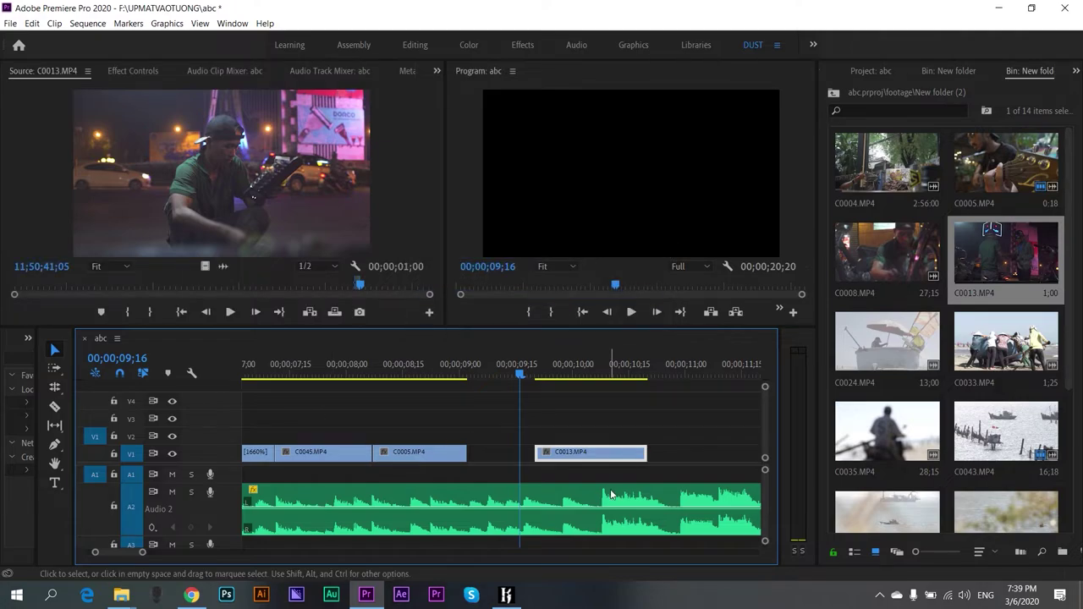
# - Review the C0013 cut against the music from 09;24, then show the New folder bin's clips
pyautogui.click(550, 370)
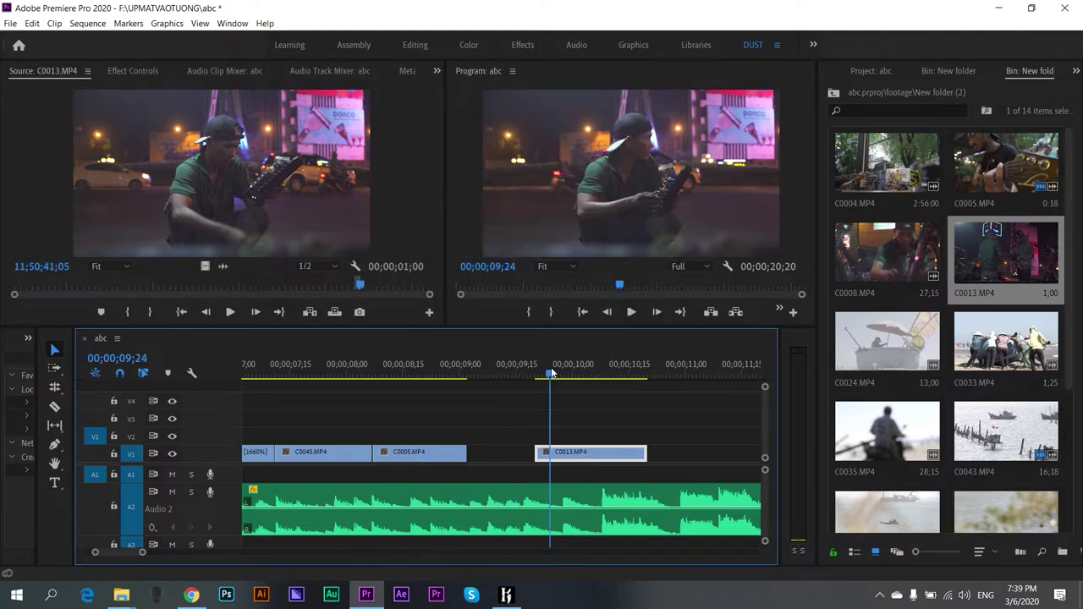
pyautogui.press('space')
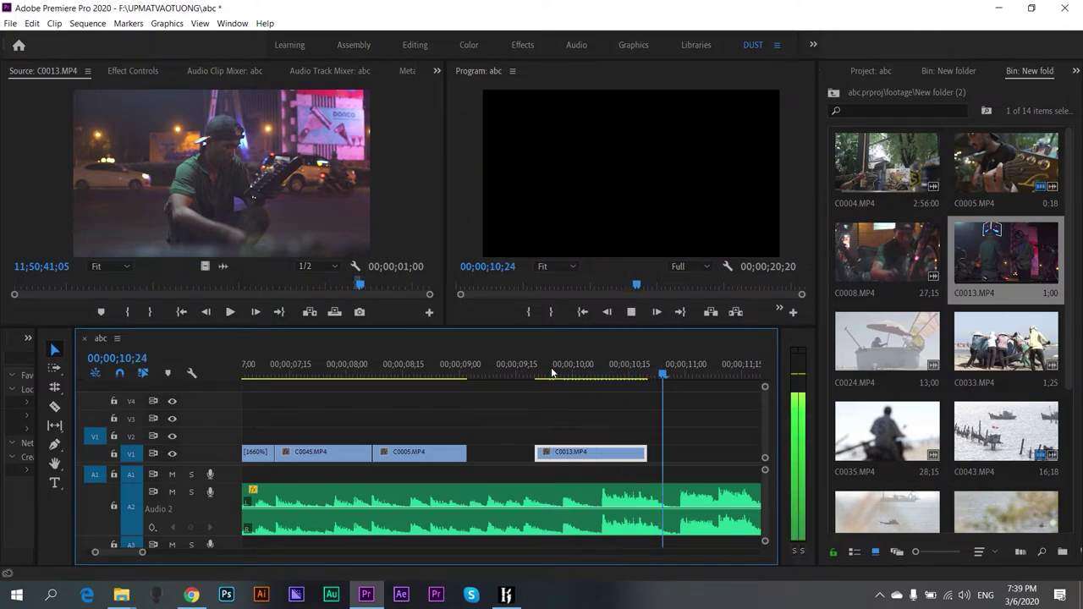
pyautogui.press('space')
pyautogui.click(550, 372)
pyautogui.press('space')
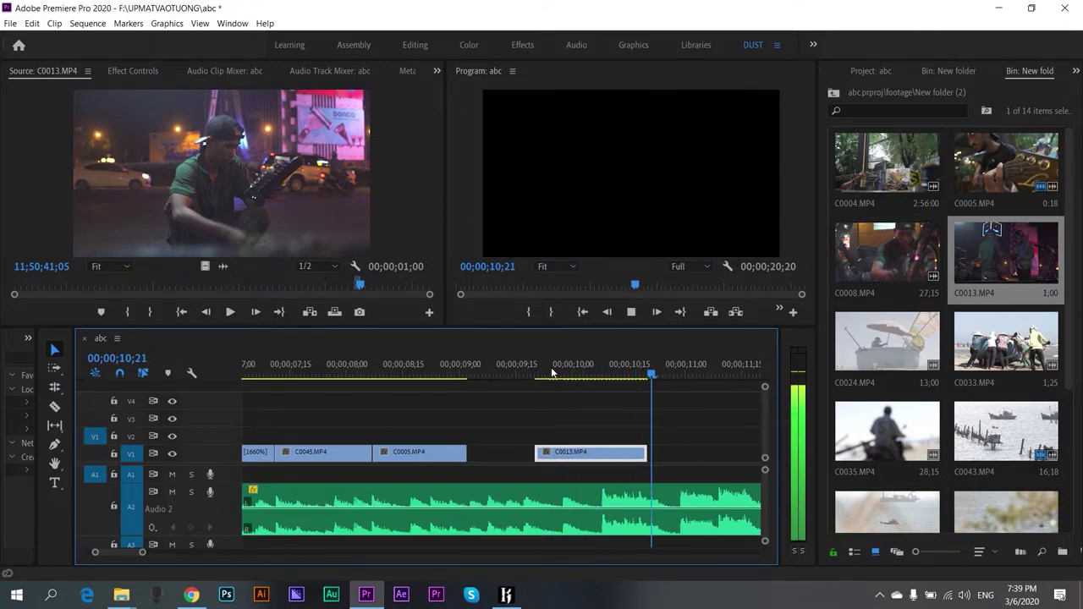
pyautogui.press('space')
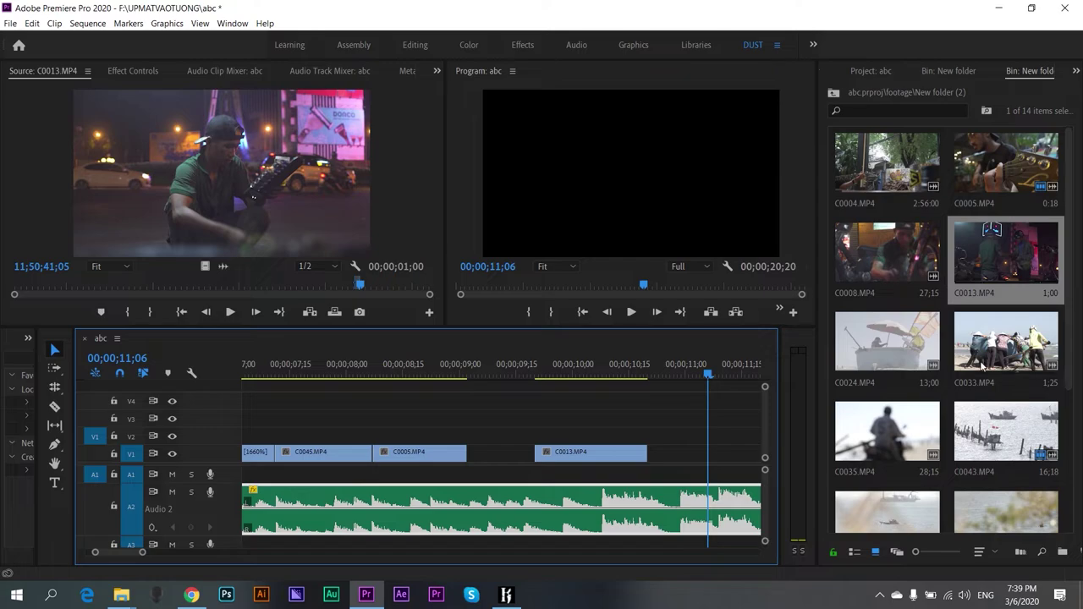
pyautogui.click(961, 70)
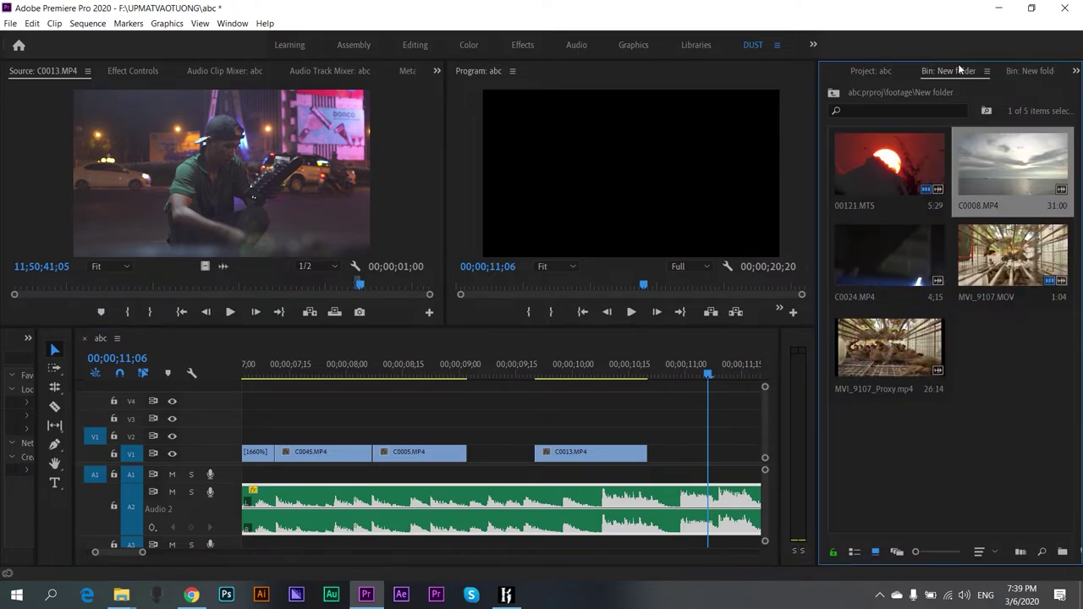
# - Load MVI_1475.MOV from the cemn bin, mark a 25-frame excerpt, and place it on V2 above the gap
pyautogui.click(1044, 75)
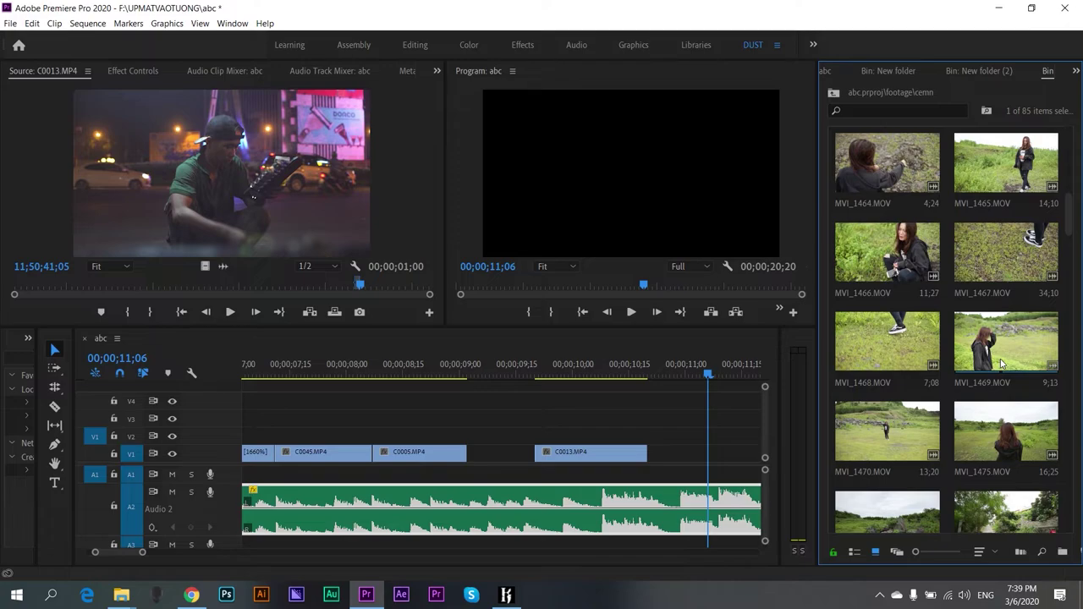
pyautogui.click(909, 428)
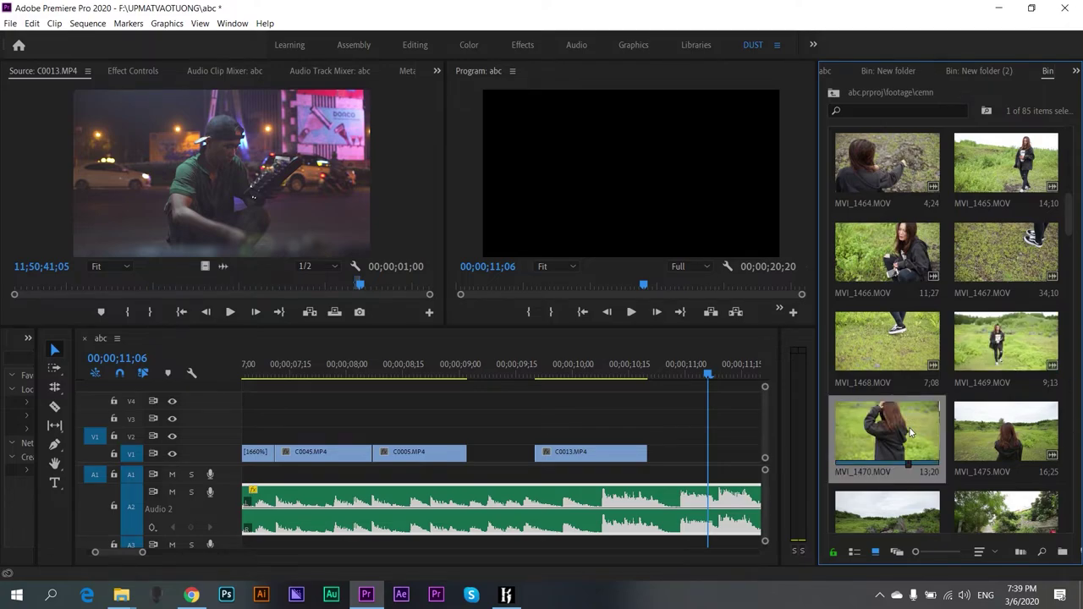
pyautogui.scroll(-2, 910, 432)
pyautogui.click(992, 271)
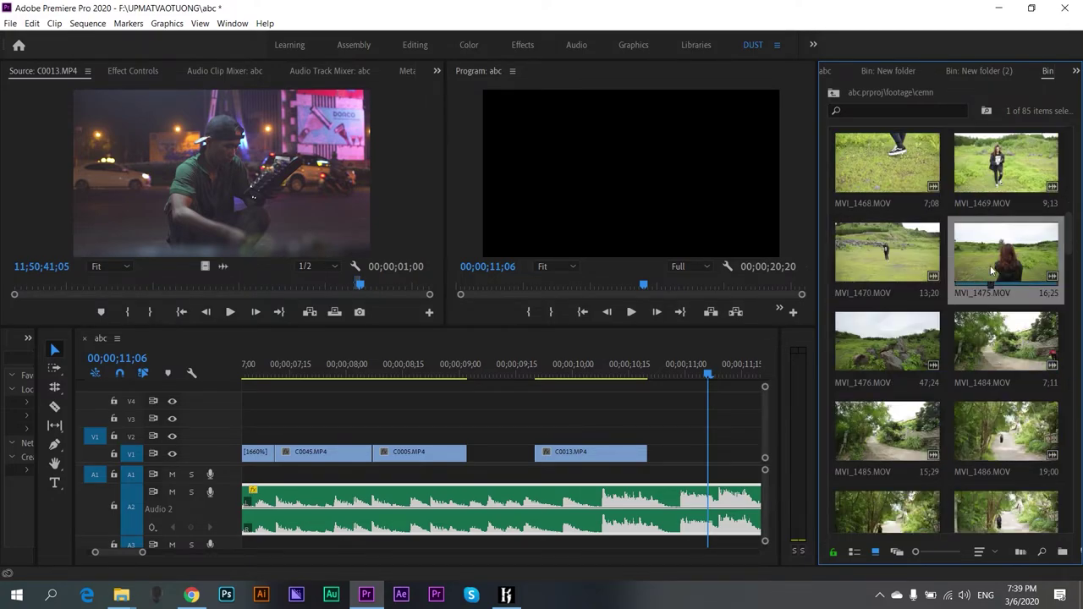
pyautogui.doubleClick(991, 271)
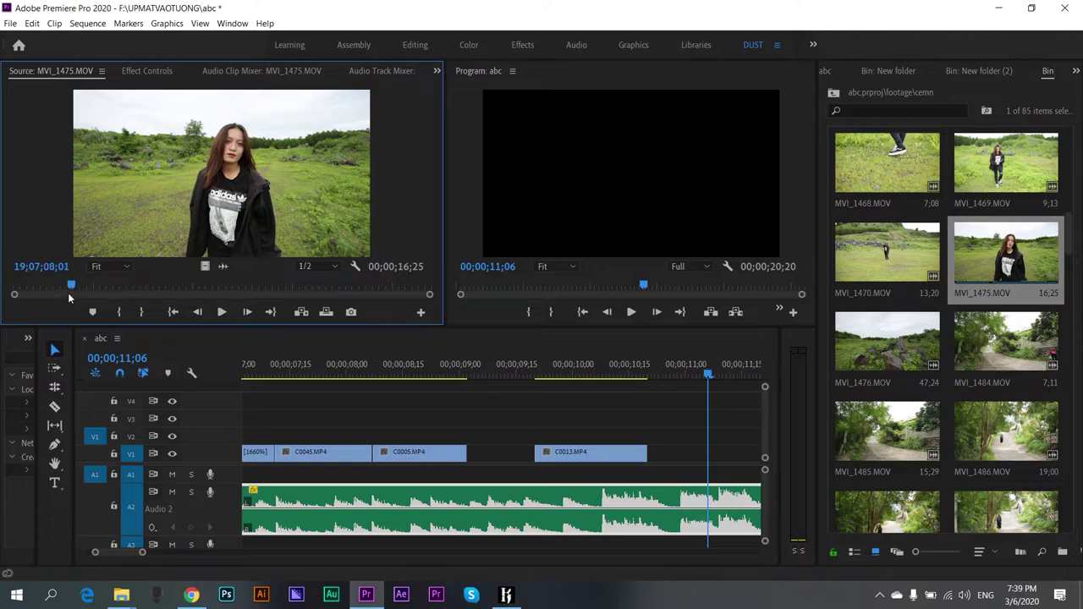
pyautogui.moveTo(68, 292); pyautogui.dragTo(120, 302)
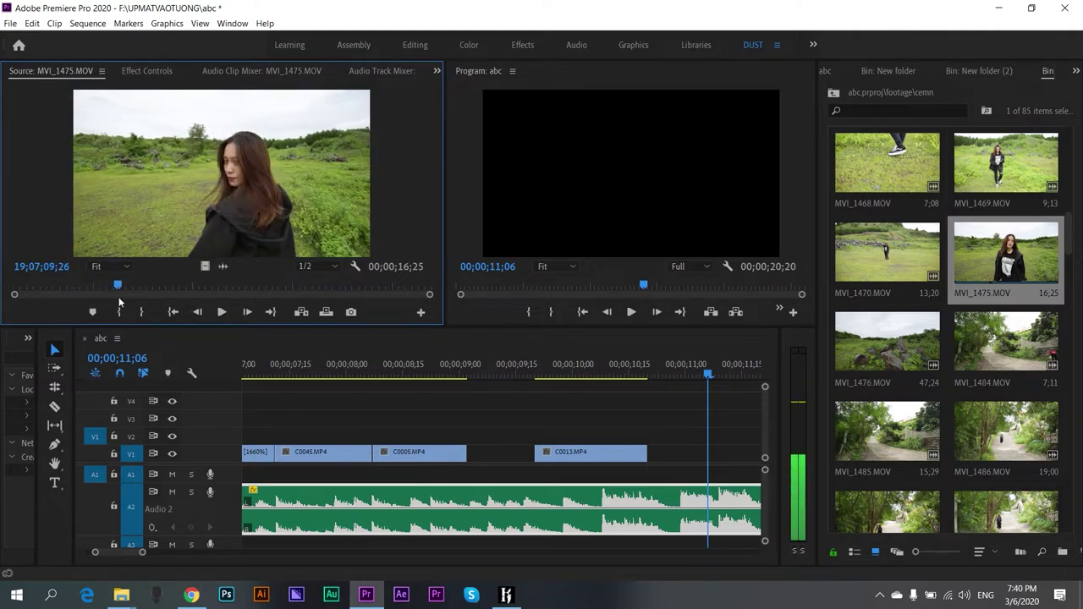
pyautogui.press('i')
pyautogui.press('space')
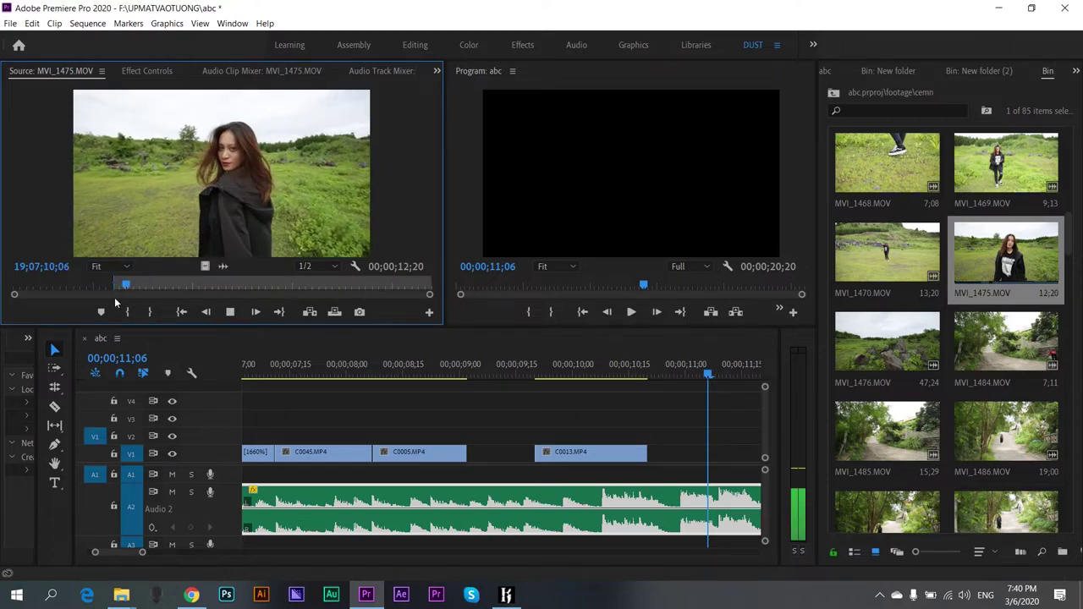
pyautogui.press('space')
pyautogui.press('o')
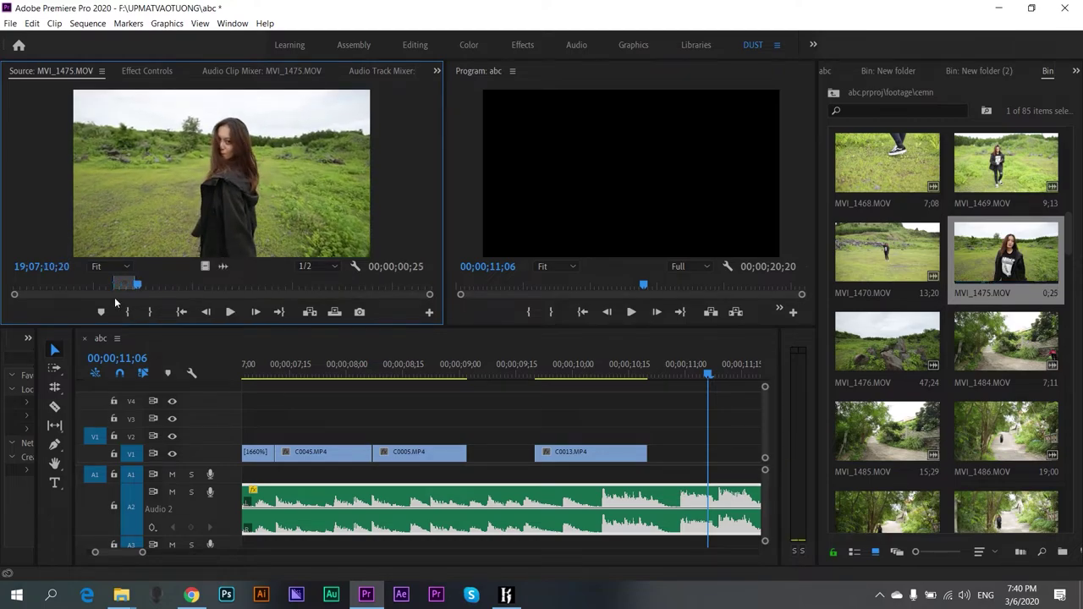
pyautogui.moveTo(204, 266)
pyautogui.mouseDown()
pyautogui.moveTo(542, 425)
pyautogui.moveTo(525, 438)
pyautogui.moveTo(472, 438)
pyautogui.mouseUp()
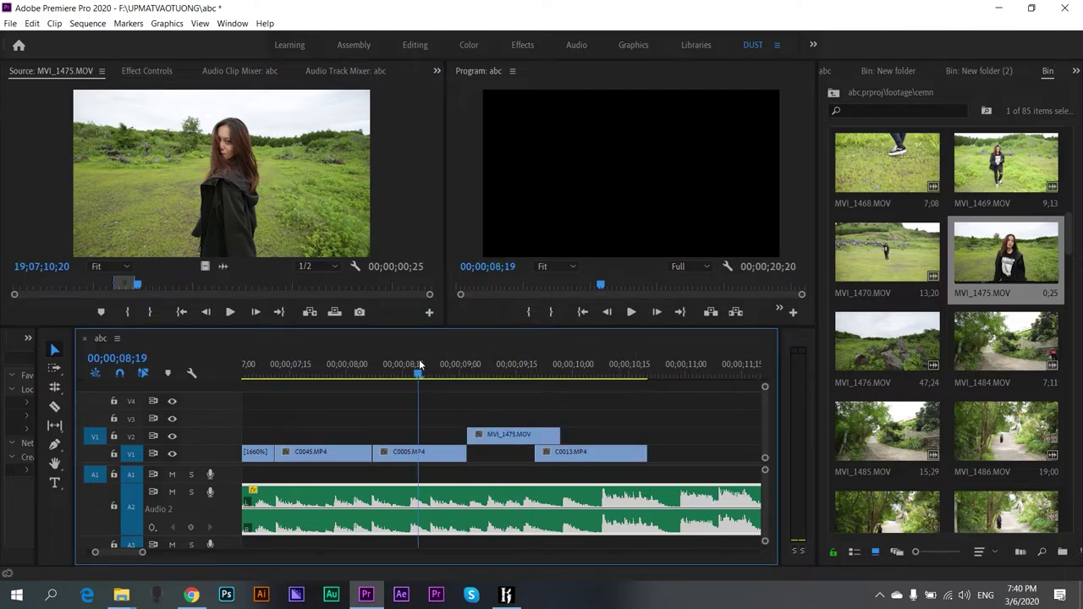
# - Trim MVI_1475's end on V2 to stop where C0013 begins, then replay from 08;23
pyautogui.press('space')
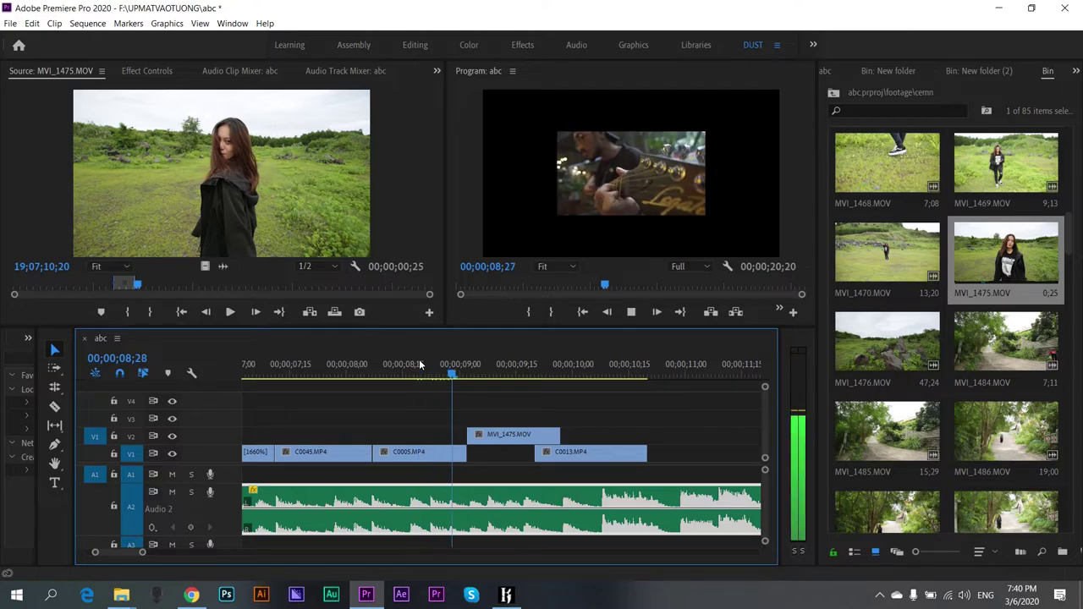
pyautogui.press('space')
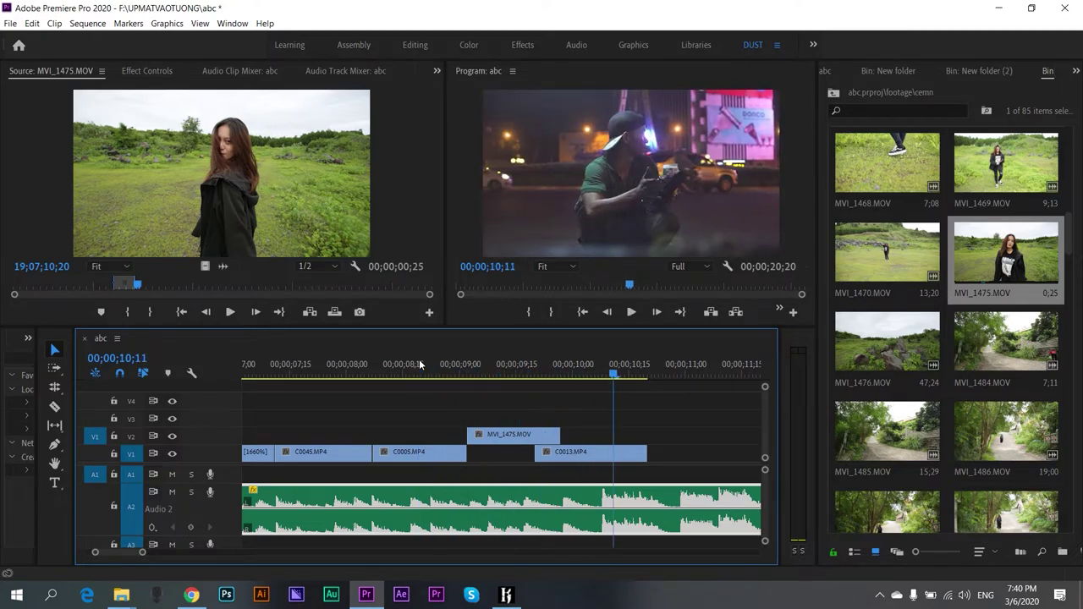
pyautogui.moveTo(140, 287); pyautogui.dragTo(408, 288)
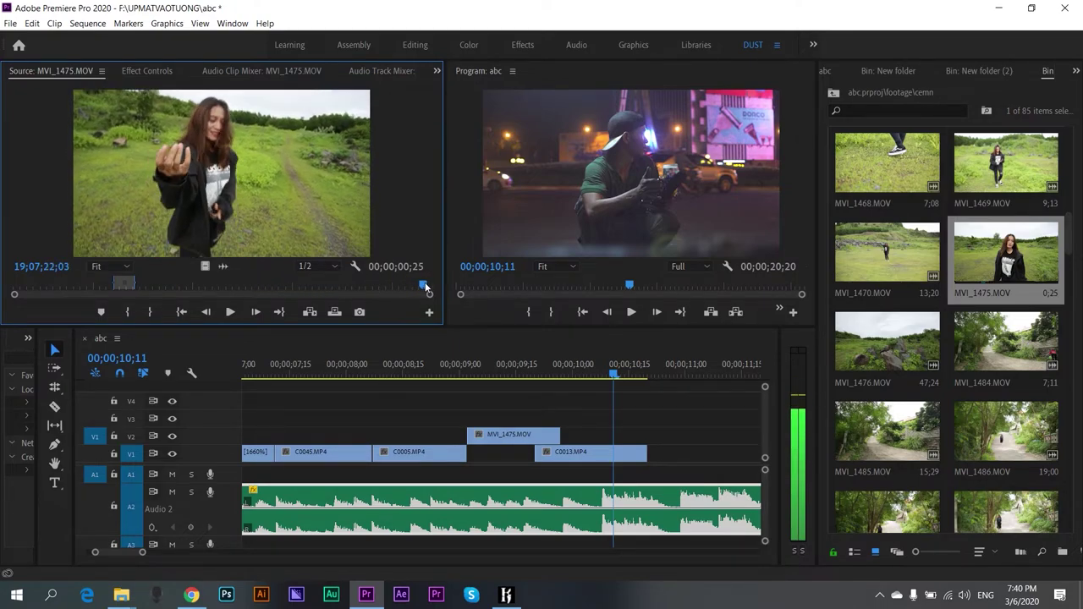
pyautogui.moveTo(408, 286); pyautogui.dragTo(377, 286)
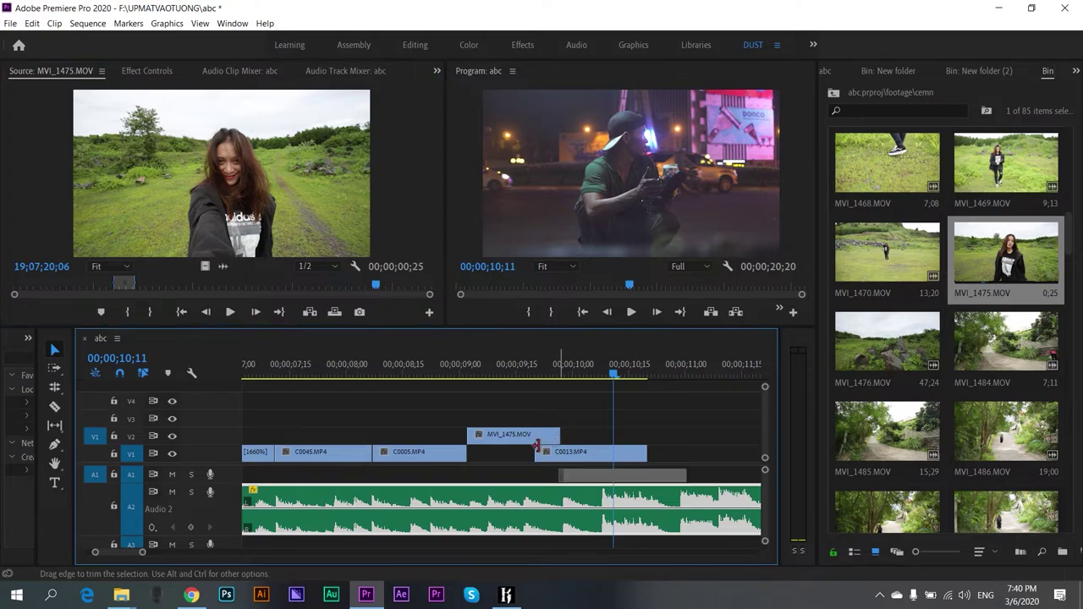
pyautogui.moveTo(556, 439); pyautogui.dragTo(533, 438)
pyautogui.click(433, 375)
pyautogui.press('space')
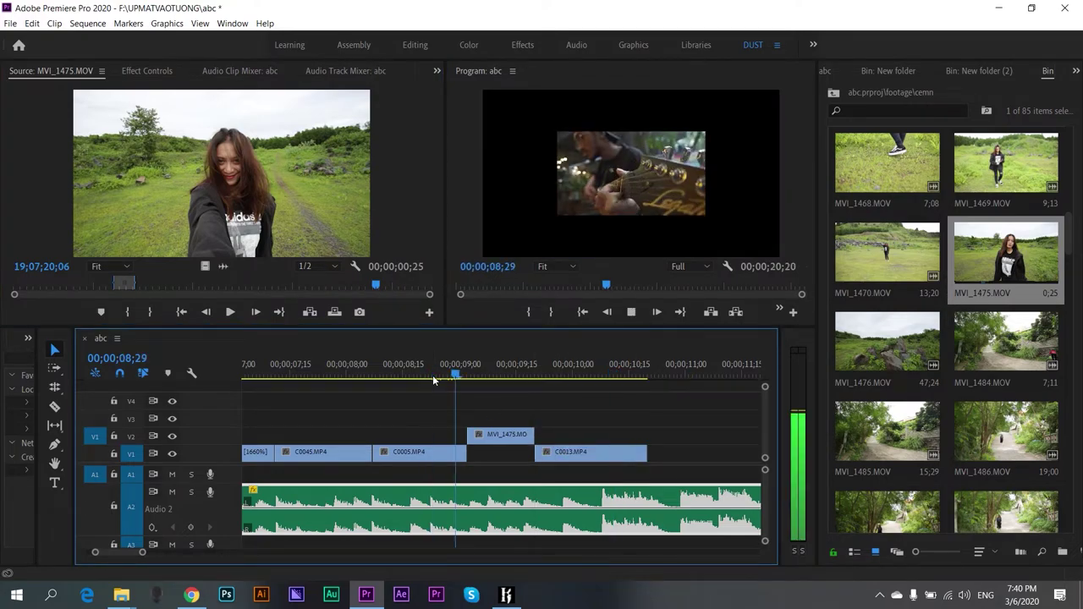
pyautogui.press('space')
pyautogui.press('space')
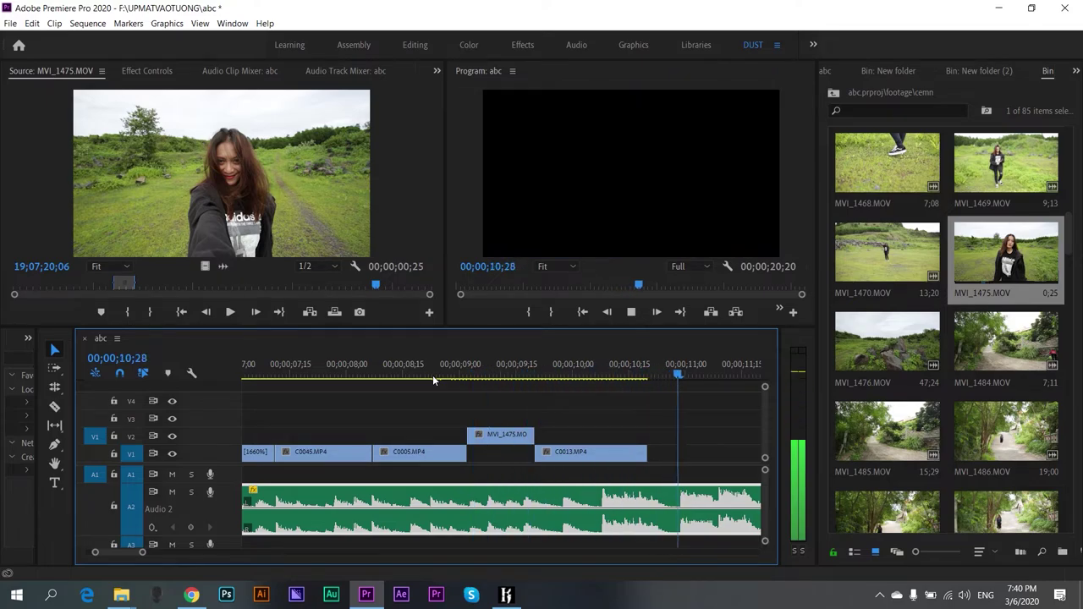
pyautogui.press('space')
# - Drop MVI_1475.MOV from V2 into the V1 gap between C0005 and C0013, then replay from 10;24
pyautogui.press('-')
pyautogui.press('-')
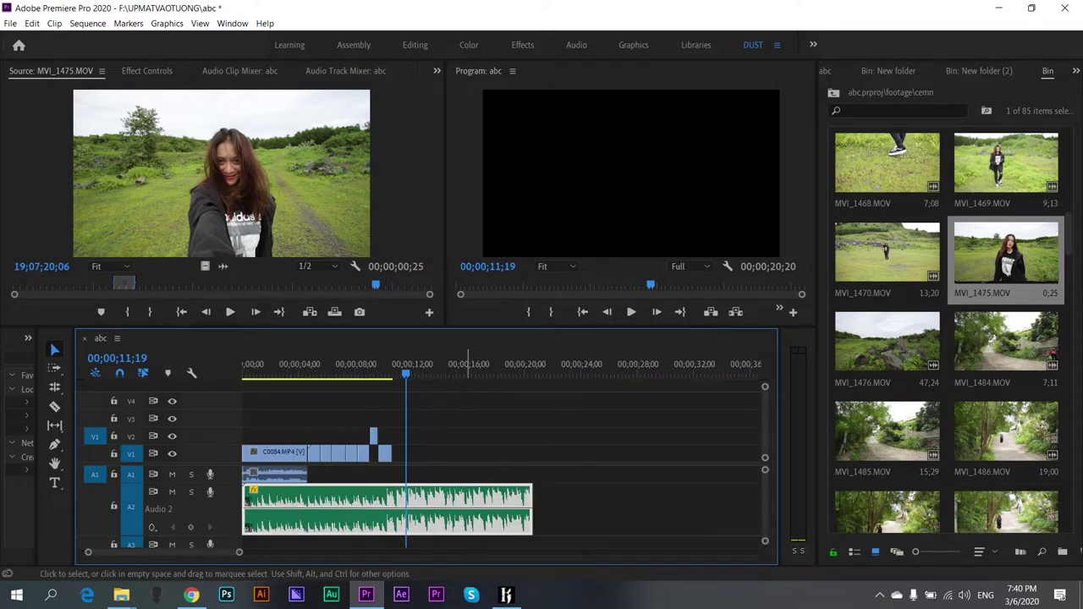
pyautogui.click(294, 373)
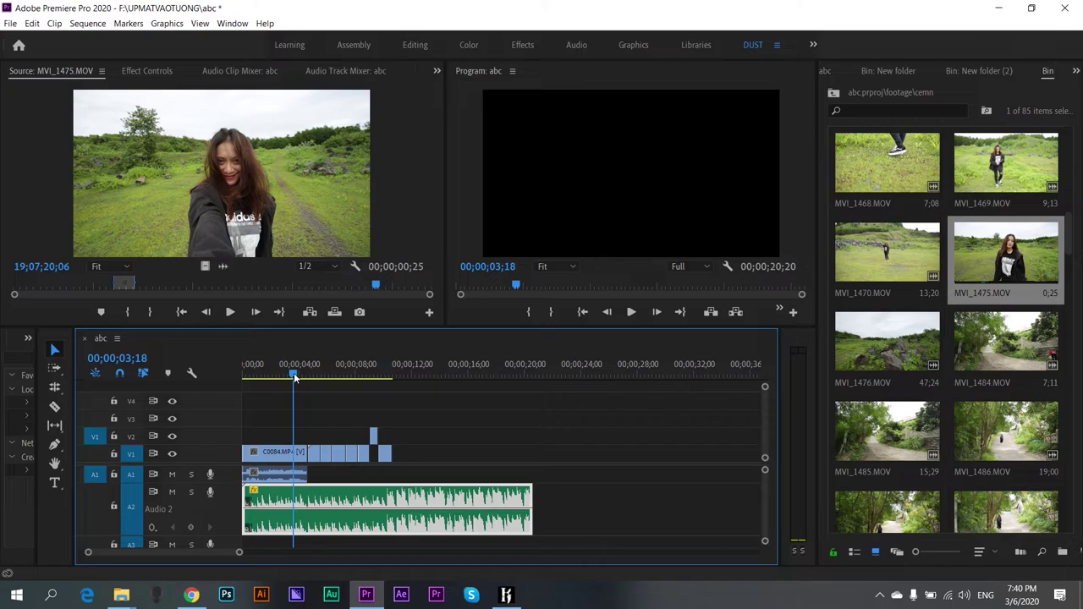
pyautogui.moveTo(374, 436); pyautogui.dragTo(370, 454)
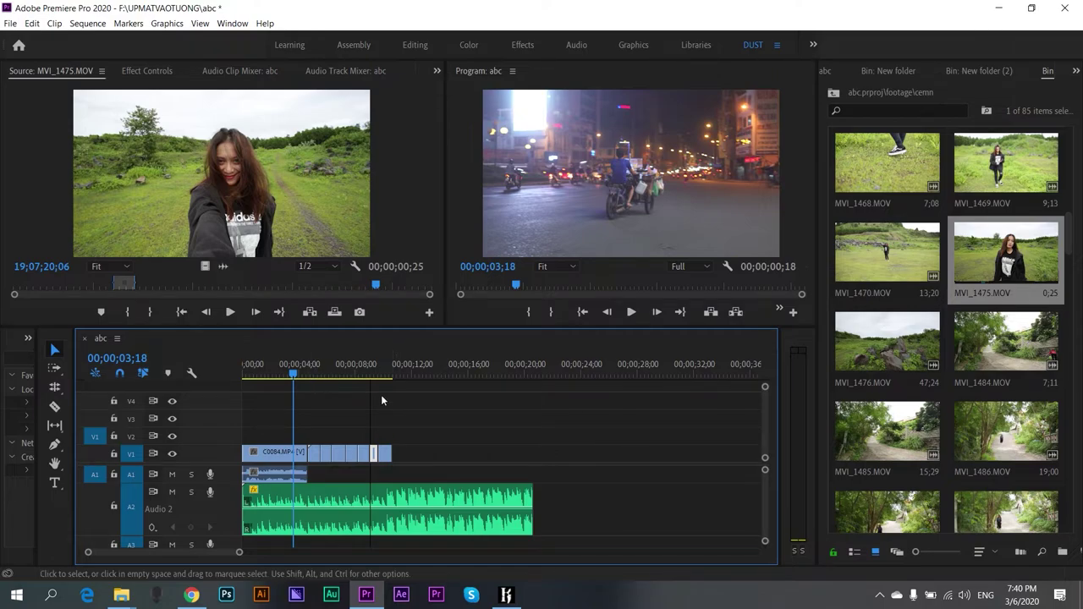
pyautogui.click(395, 374)
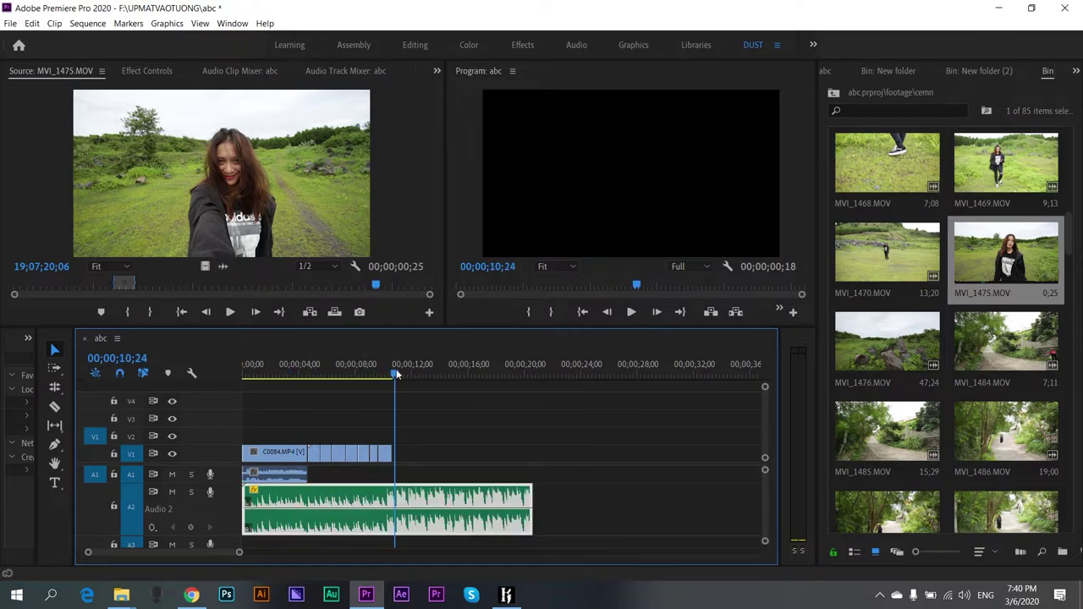
pyautogui.press('=')
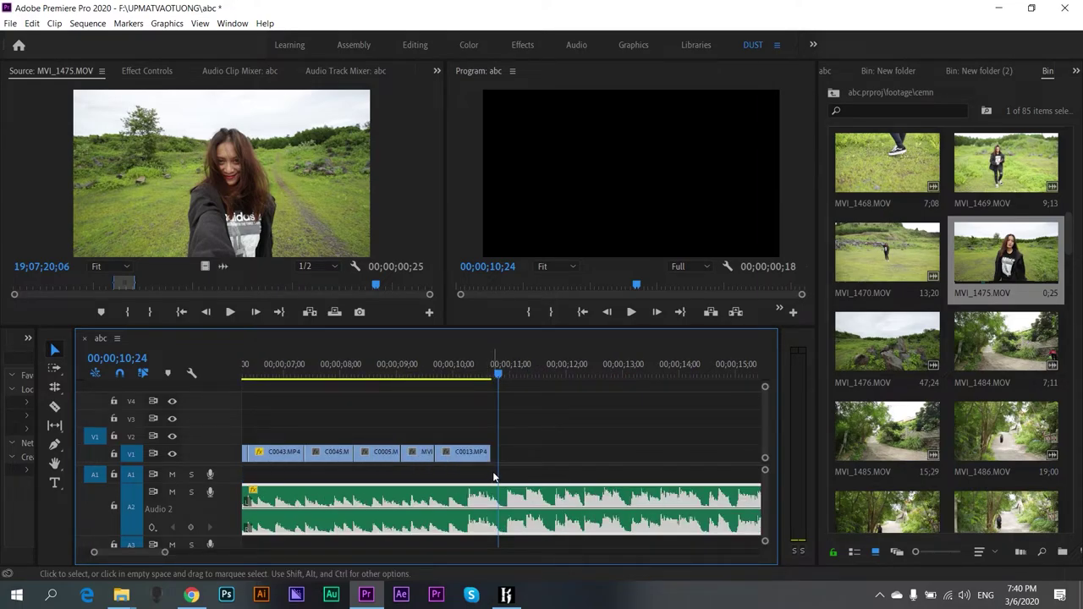
pyautogui.press('space')
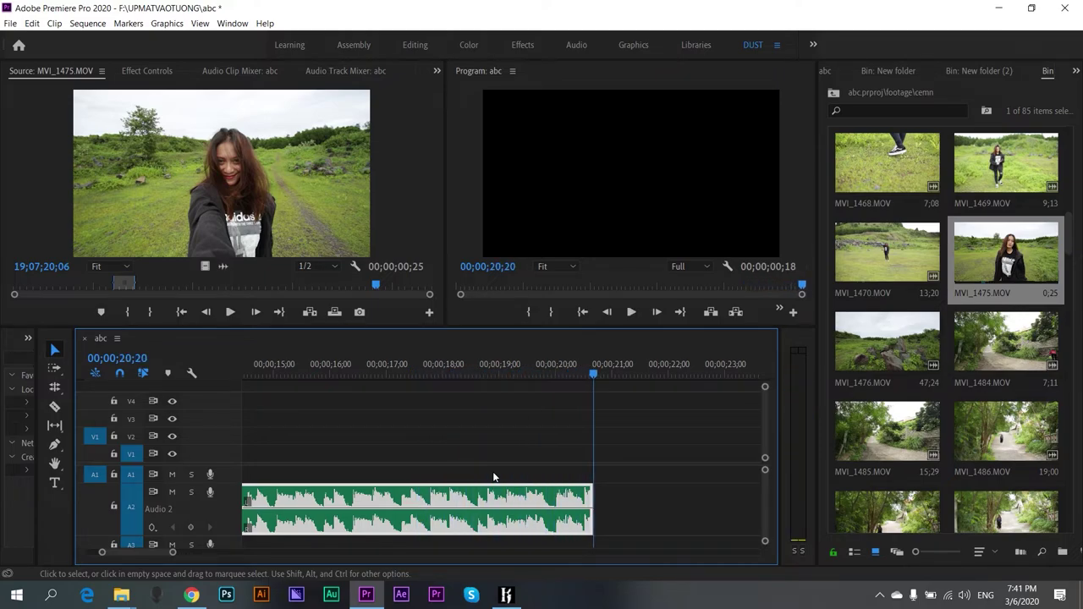
pyautogui.keyDown('alt'); pyautogui.scroll(-2, 493, 476); pyautogui.keyUp('alt')
pyautogui.click(256, 375)
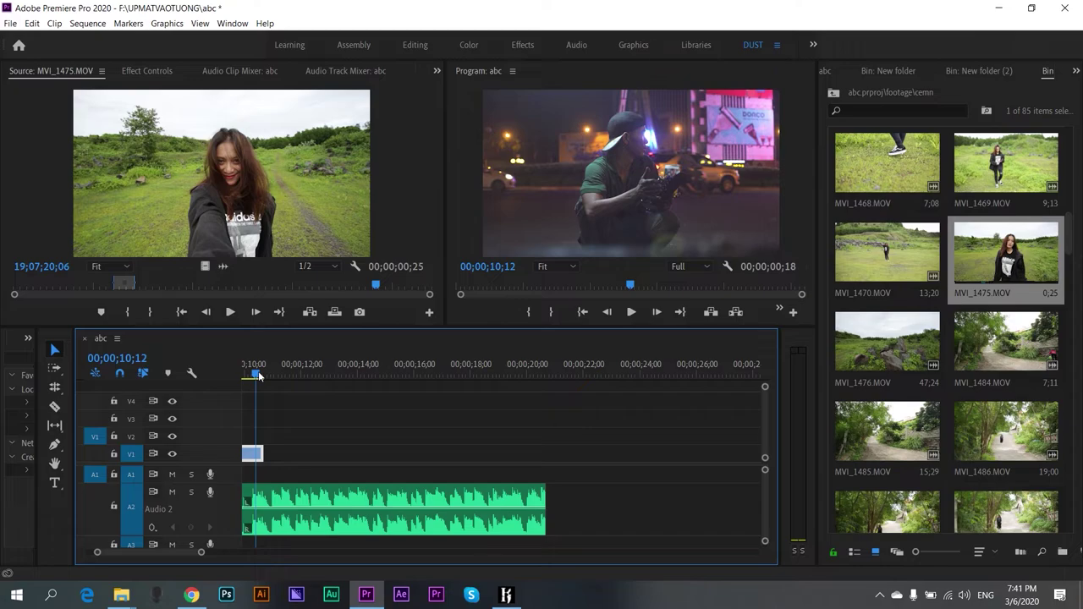
# - Fit the whole sequence in the timeline and preview it from the start
pyautogui.press('\\')
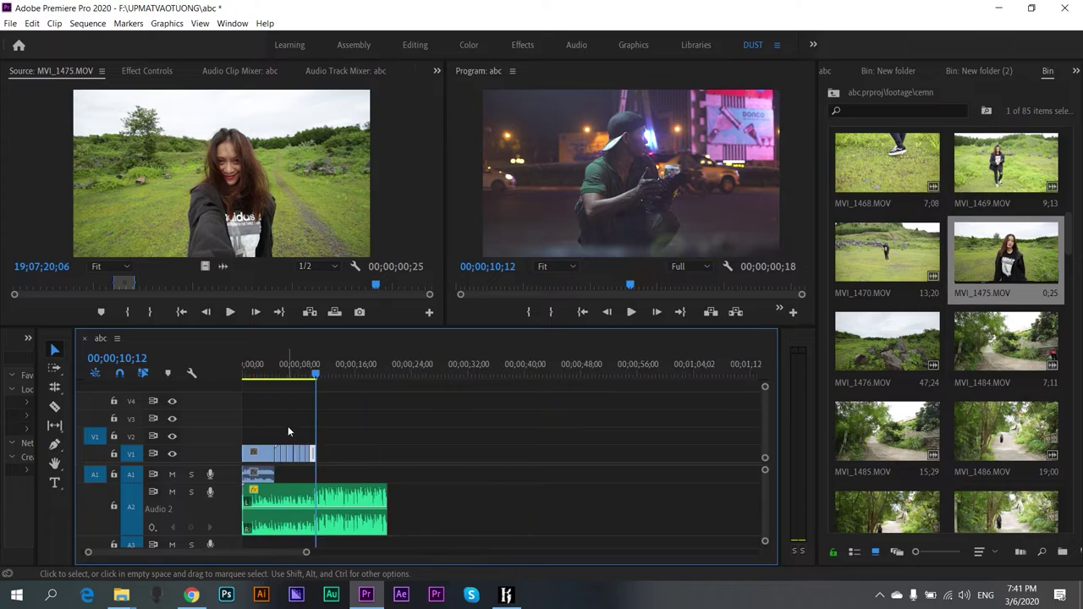
pyautogui.click(248, 372)
pyautogui.press('space')
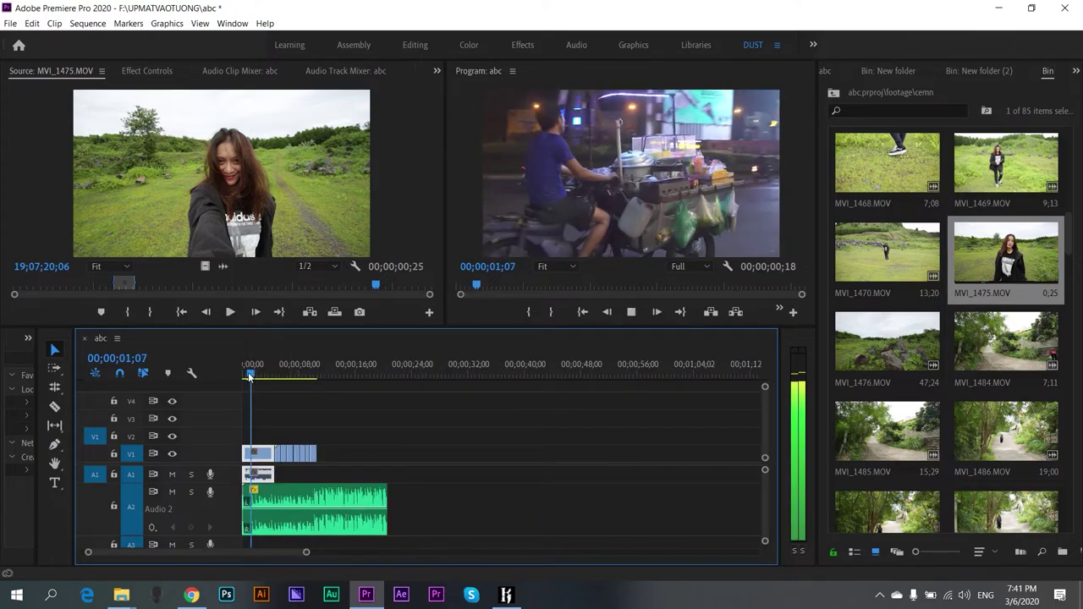
pyautogui.press('space')
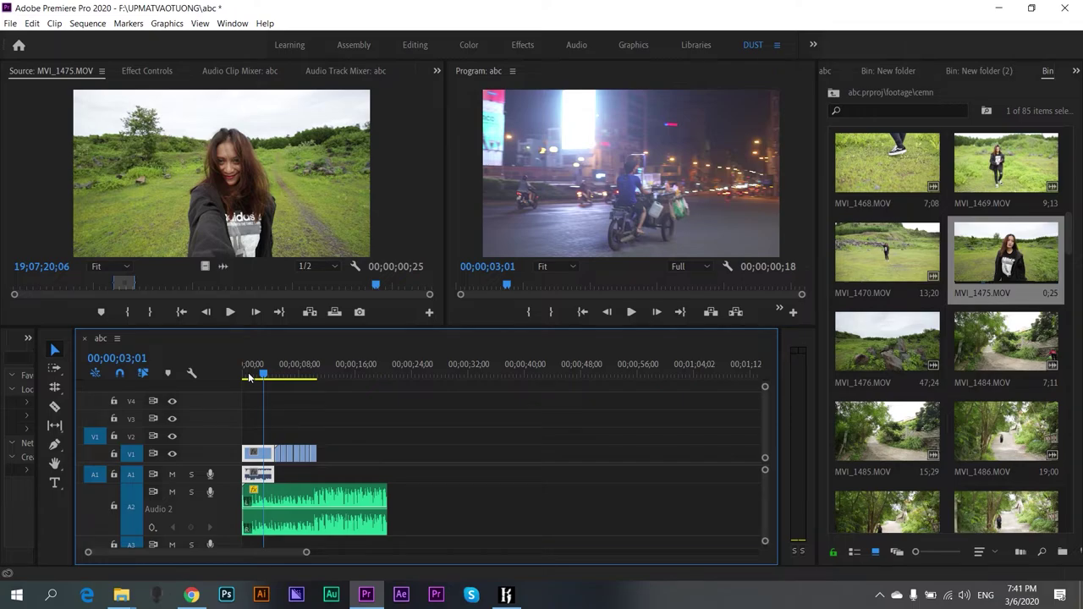
# - Save the project, replay the sequence, and zoom the timeline in around the playhead
pyautogui.hotkey('ctrl', 's')
pyautogui.press('space')
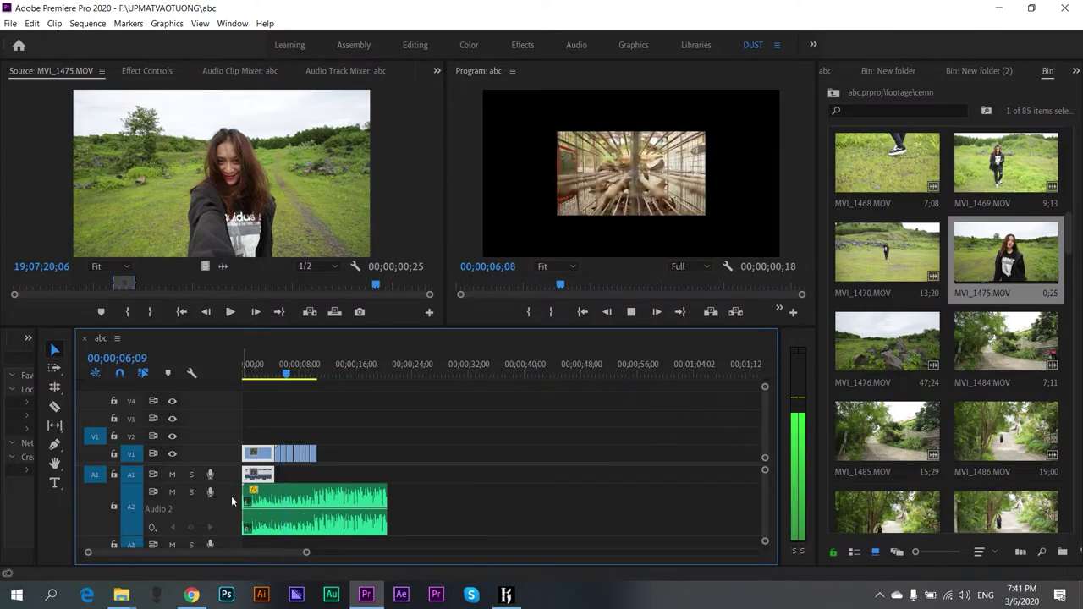
pyautogui.press('space')
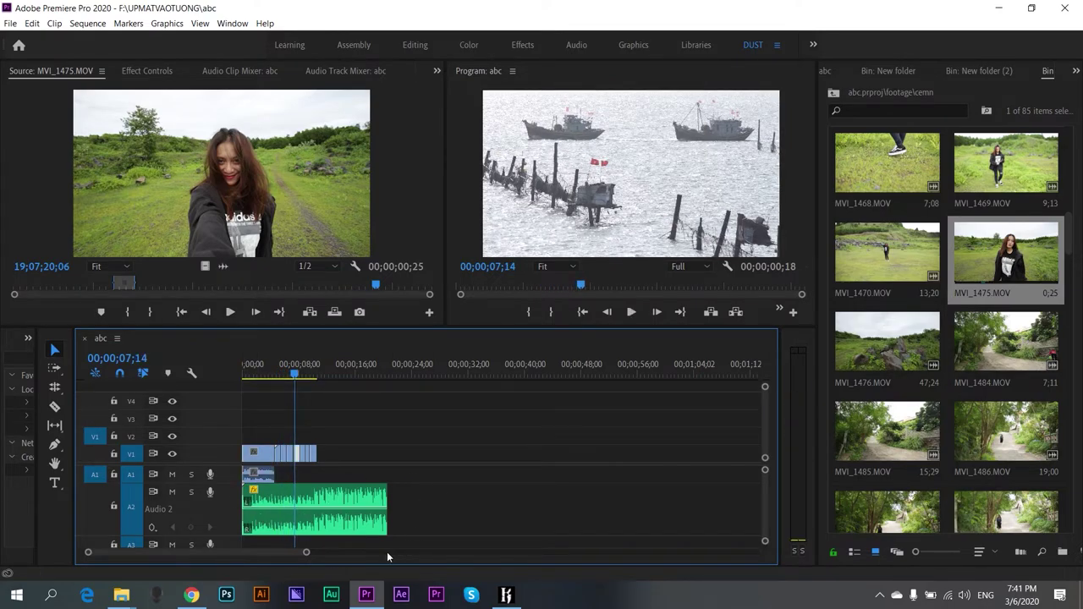
pyautogui.press('=')
pyautogui.press('=')
pyautogui.press('=')
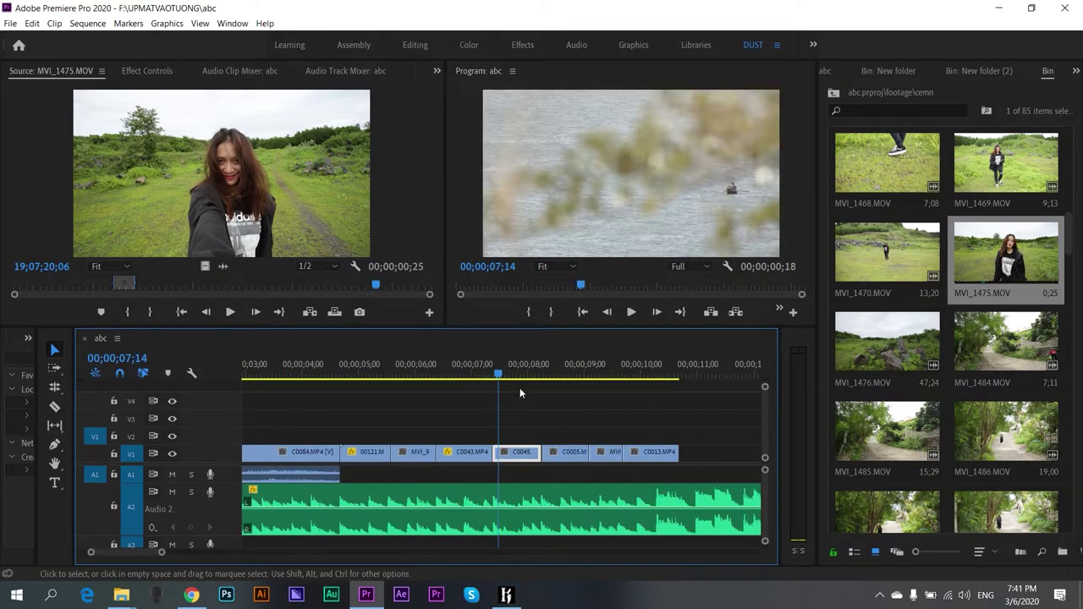
# - Apply Scale to Frame Size to C0005 and MVI_1475 on V1, then play back from about 6 seconds
pyautogui.moveTo(558, 421); pyautogui.dragTo(642, 457)
pyautogui.moveTo(582, 373); pyautogui.dragTo(636, 376)
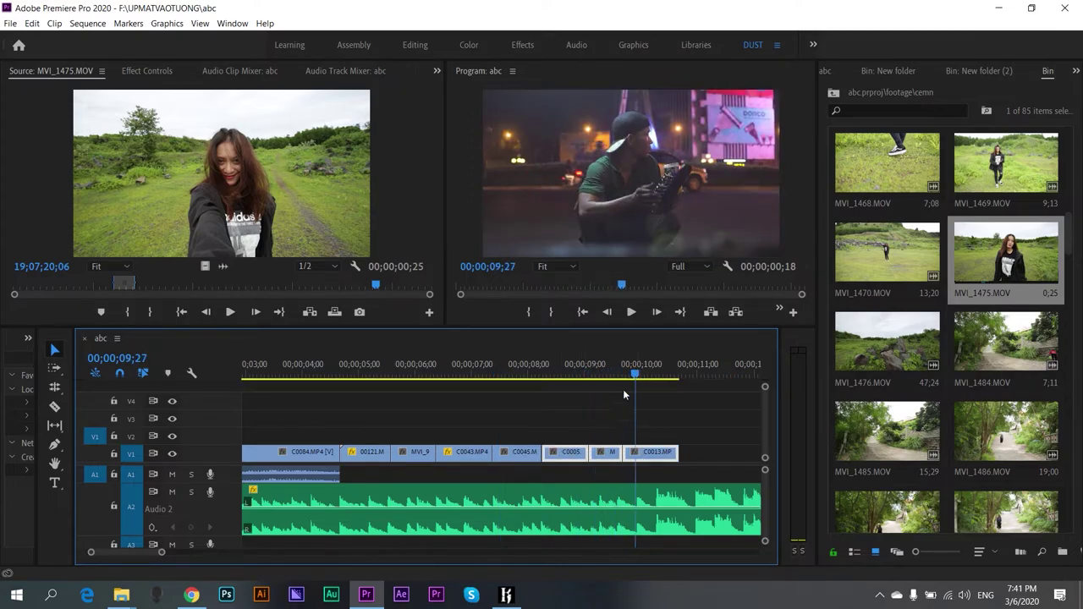
pyautogui.click(566, 423)
pyautogui.moveTo(562, 432); pyautogui.dragTo(616, 473)
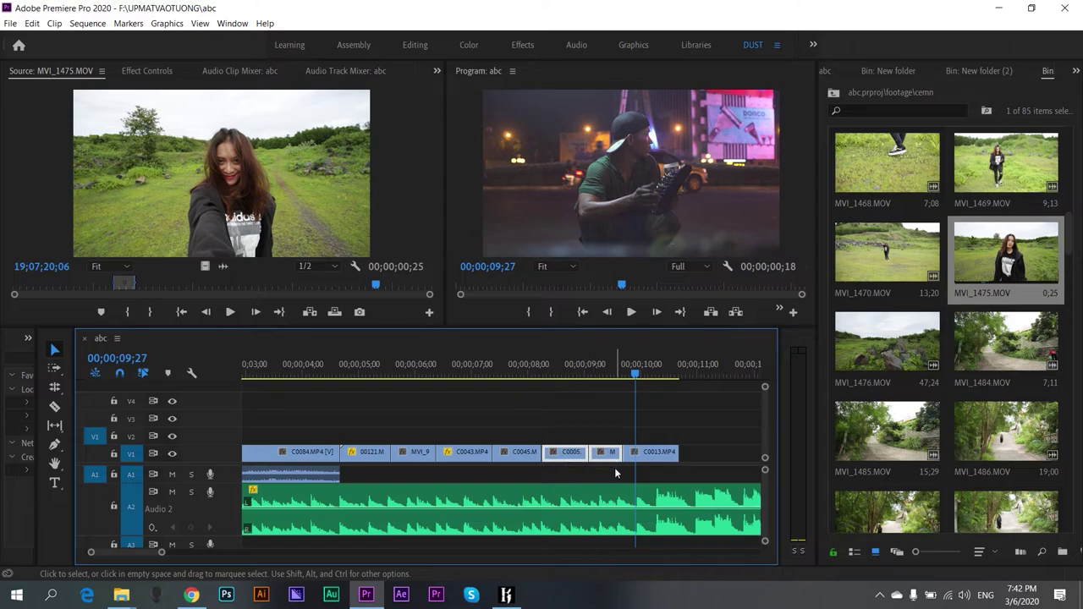
pyautogui.rightClick(575, 456)
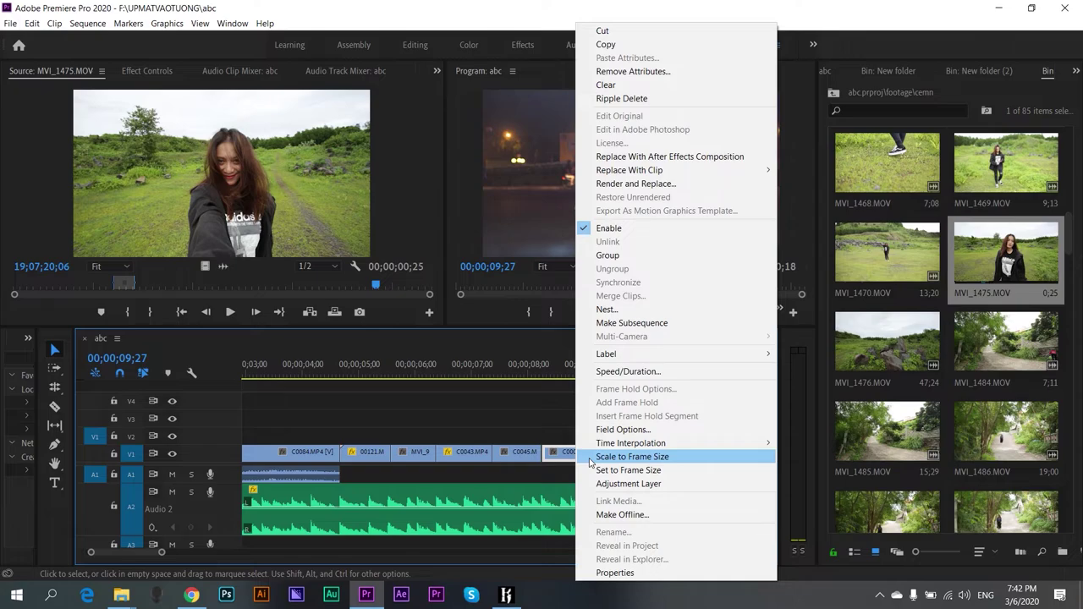
pyautogui.click(590, 457)
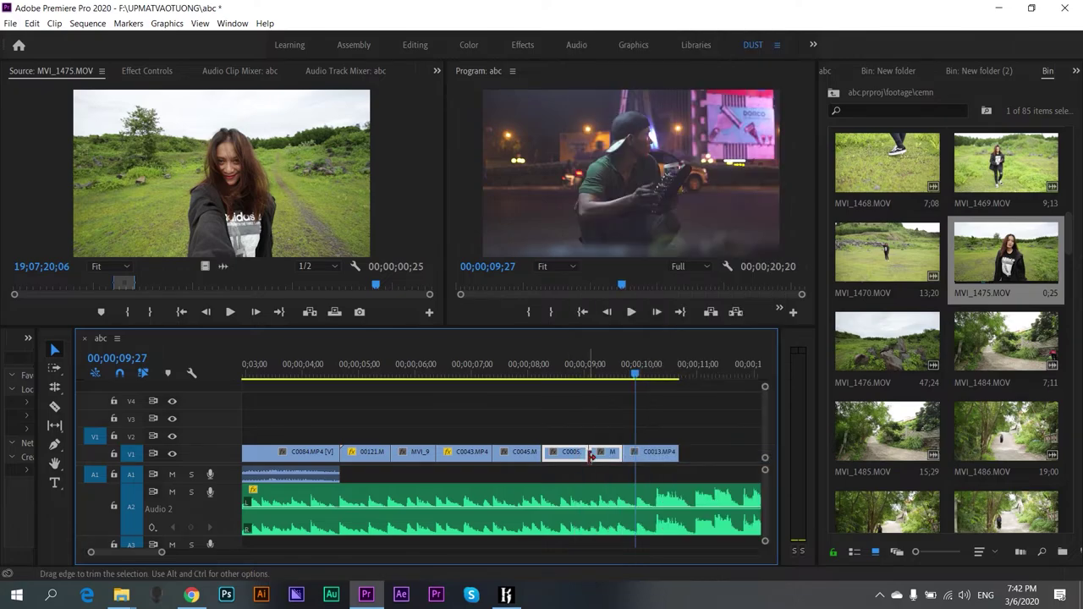
pyautogui.click(561, 374)
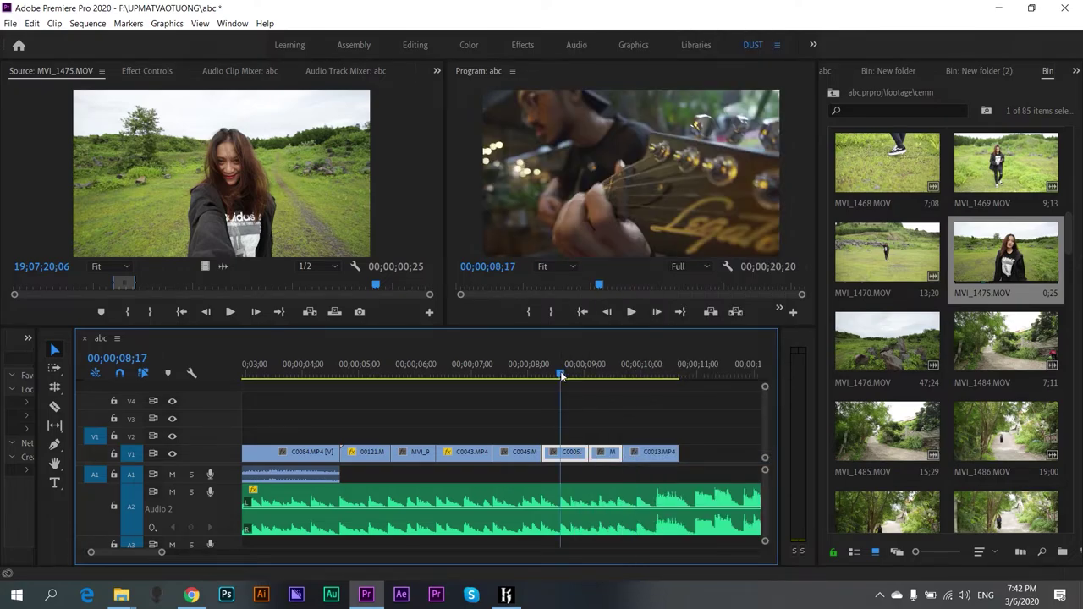
pyautogui.click(460, 364)
pyautogui.press('space')
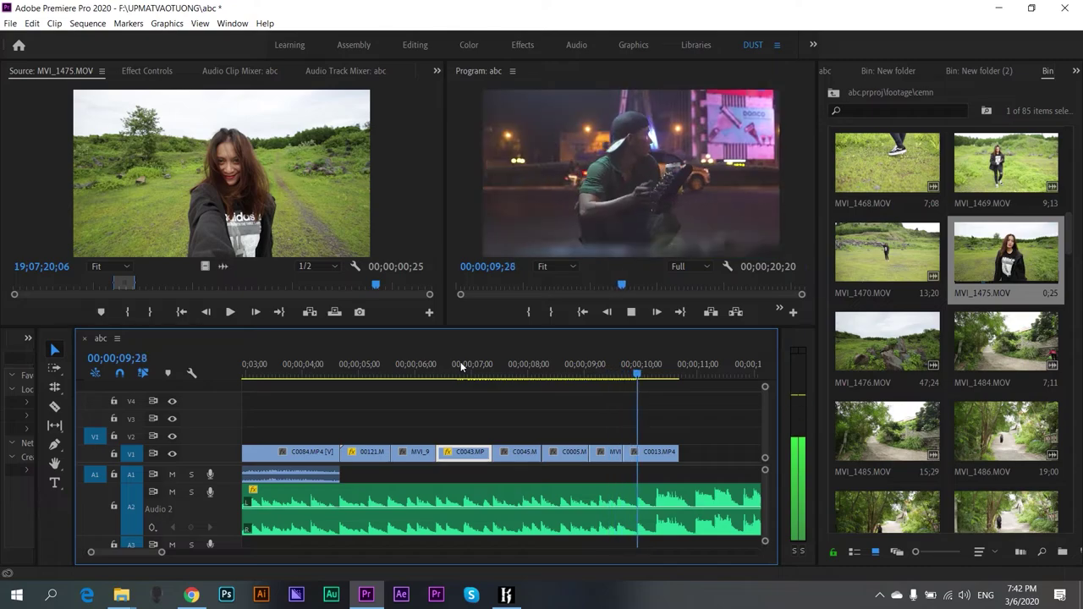
# - Extend C0013.MP4's end by 9 frames to a 1;09 duration and replay the sequence's end
pyautogui.press('space')
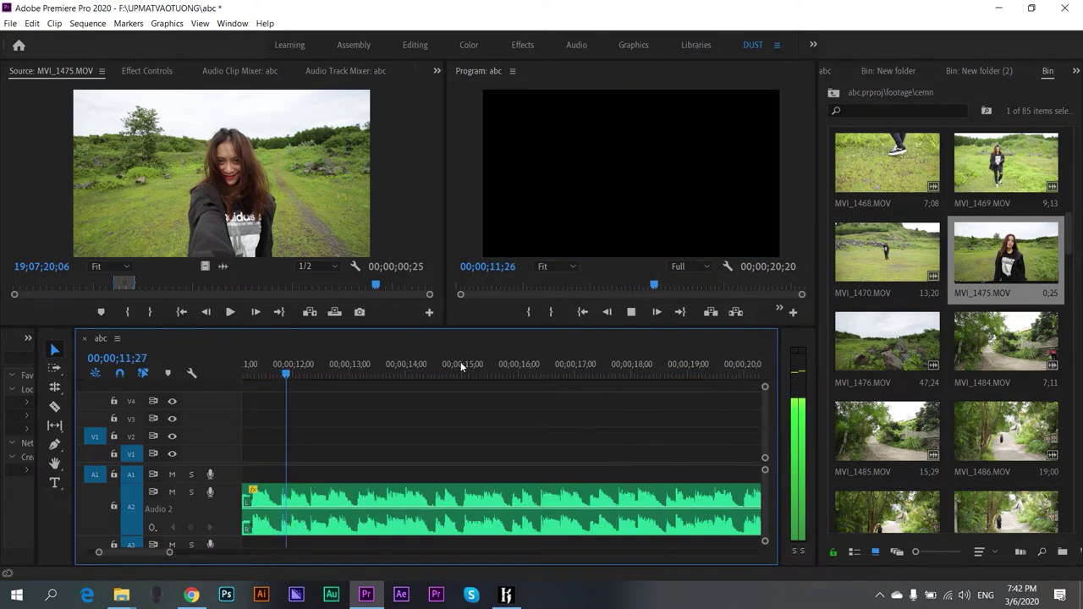
pyautogui.press('-')
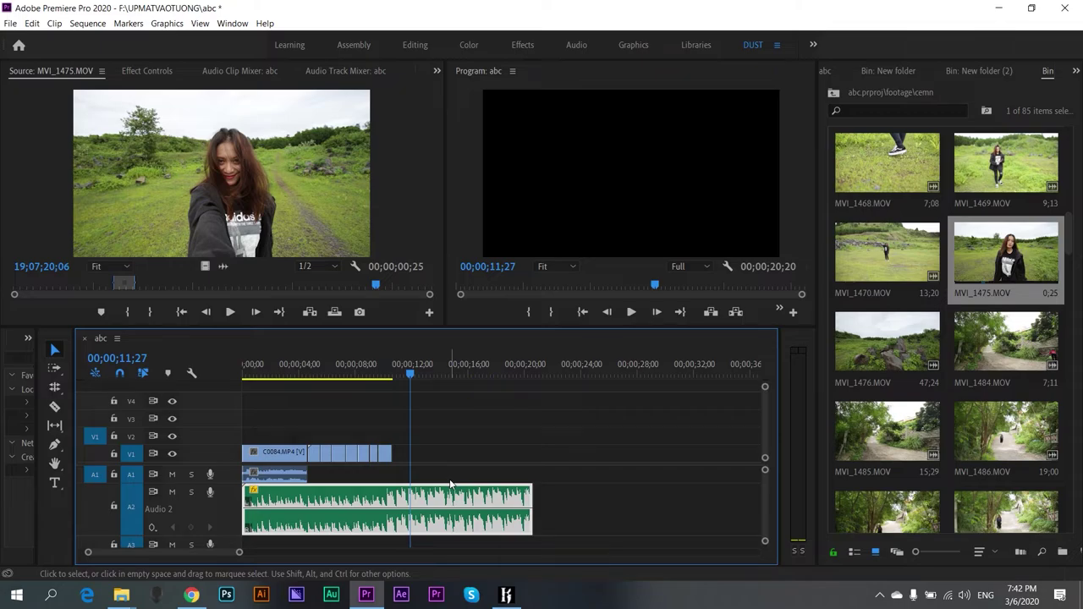
pyautogui.press('=')
pyautogui.press('=')
pyautogui.click(328, 373)
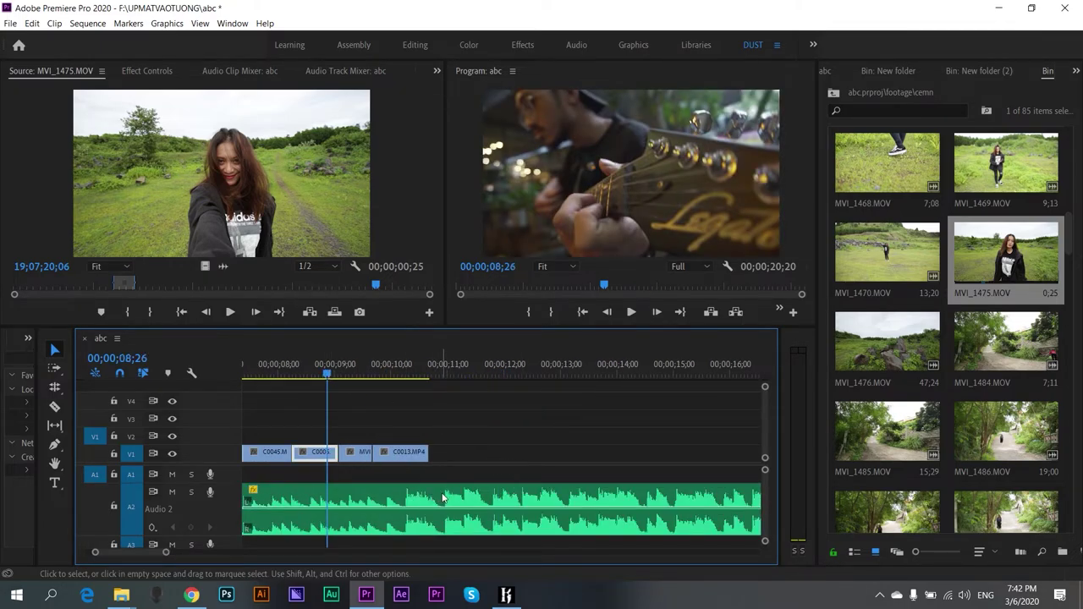
pyautogui.moveTo(428, 451); pyautogui.dragTo(445, 452)
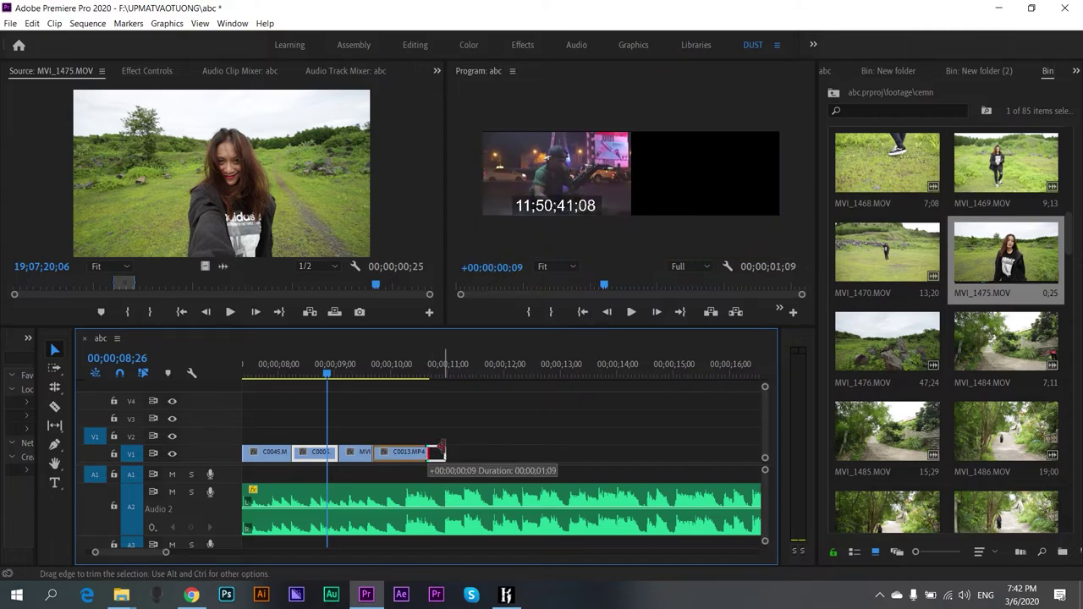
pyautogui.click(362, 385)
pyautogui.press('space')
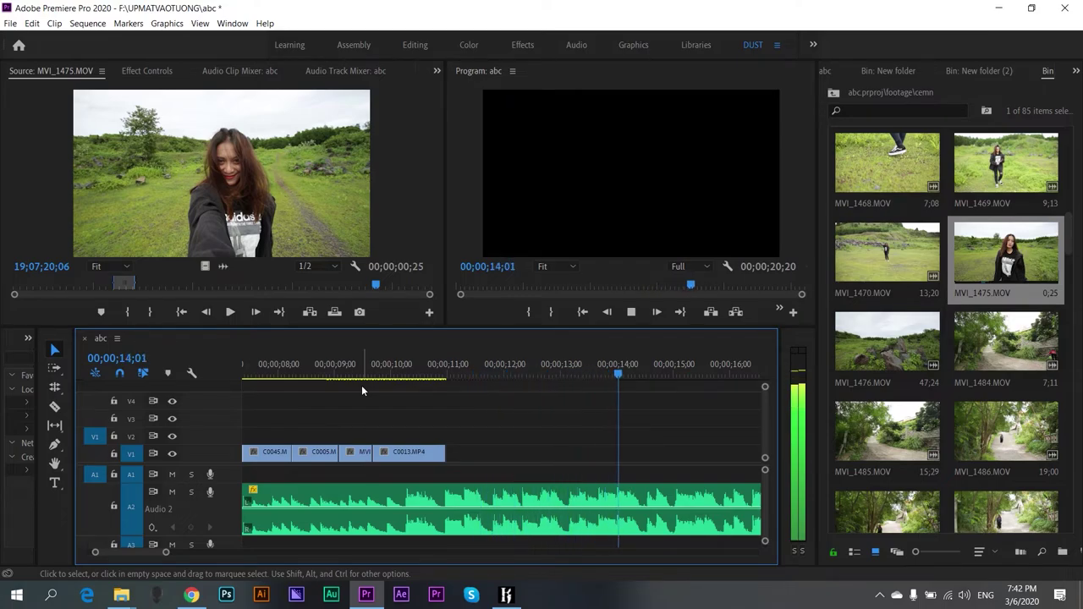
pyautogui.press('space')
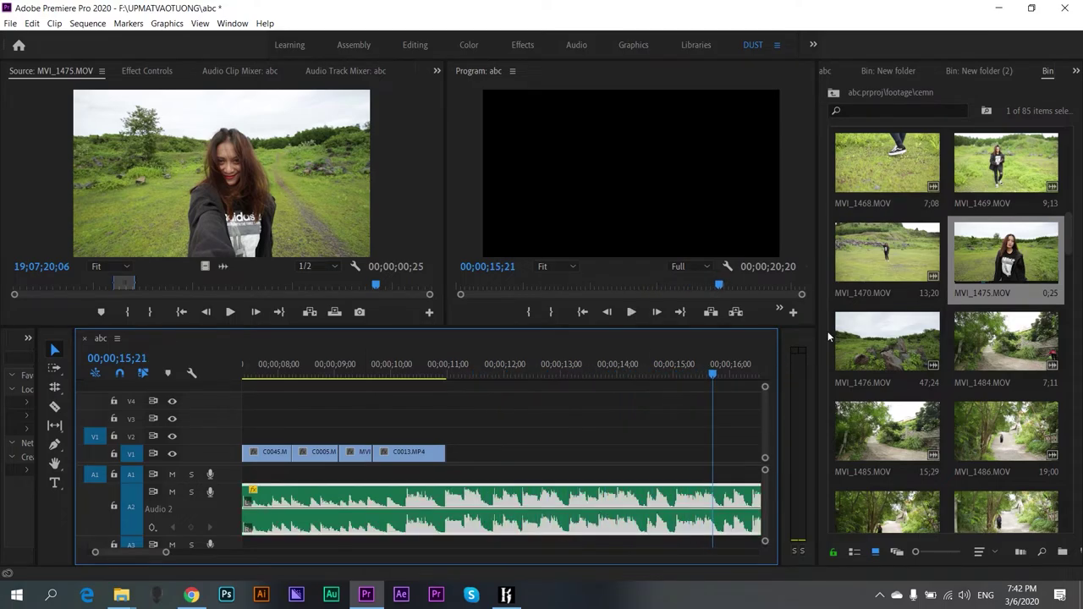
# - Load MVI_1476.MOV in the Source monitor and mark In and Out around the walker shot
pyautogui.doubleClick(887, 341)
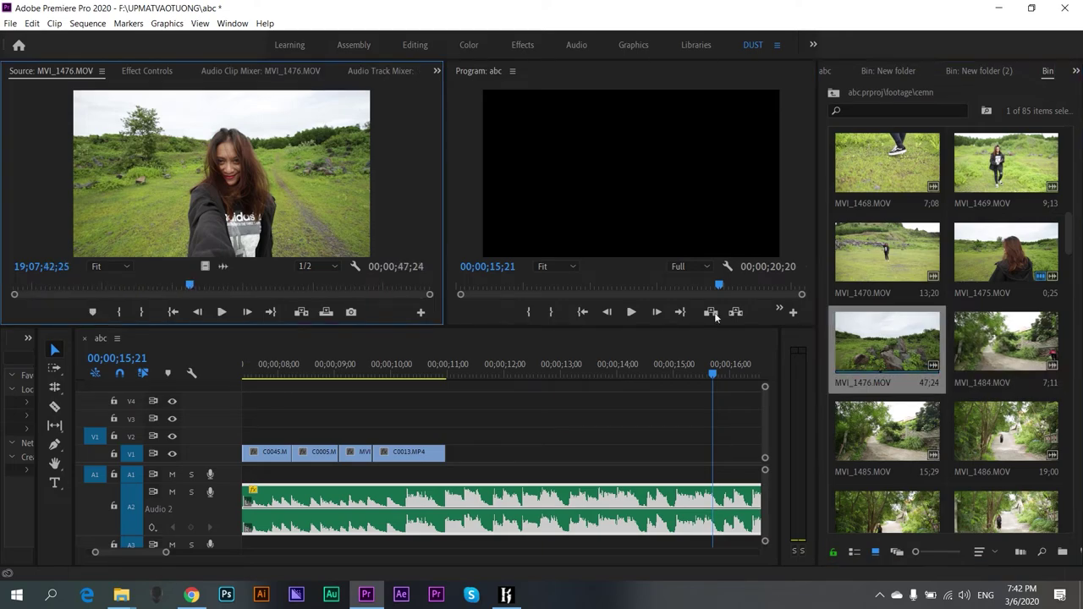
pyautogui.press('space')
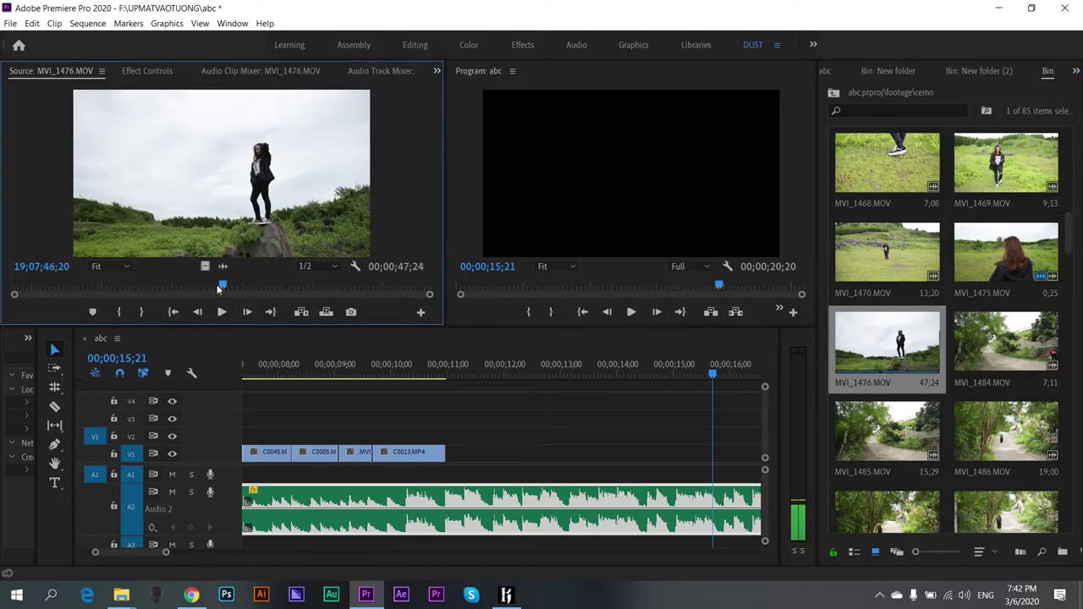
pyautogui.click(34, 295)
pyautogui.moveTo(34, 296); pyautogui.dragTo(75, 303)
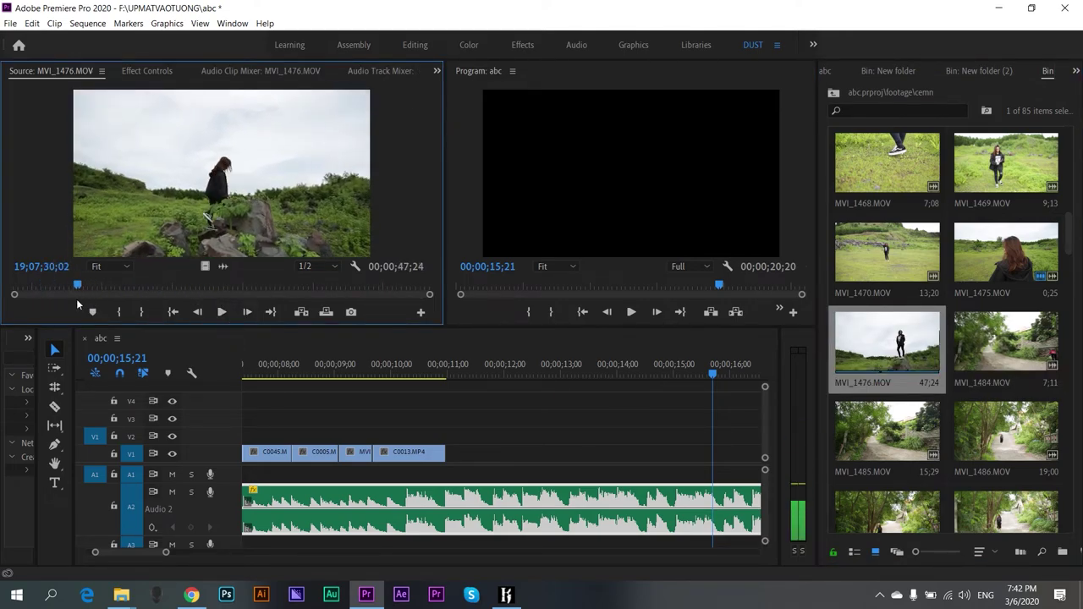
pyautogui.press('i')
pyautogui.press('space')
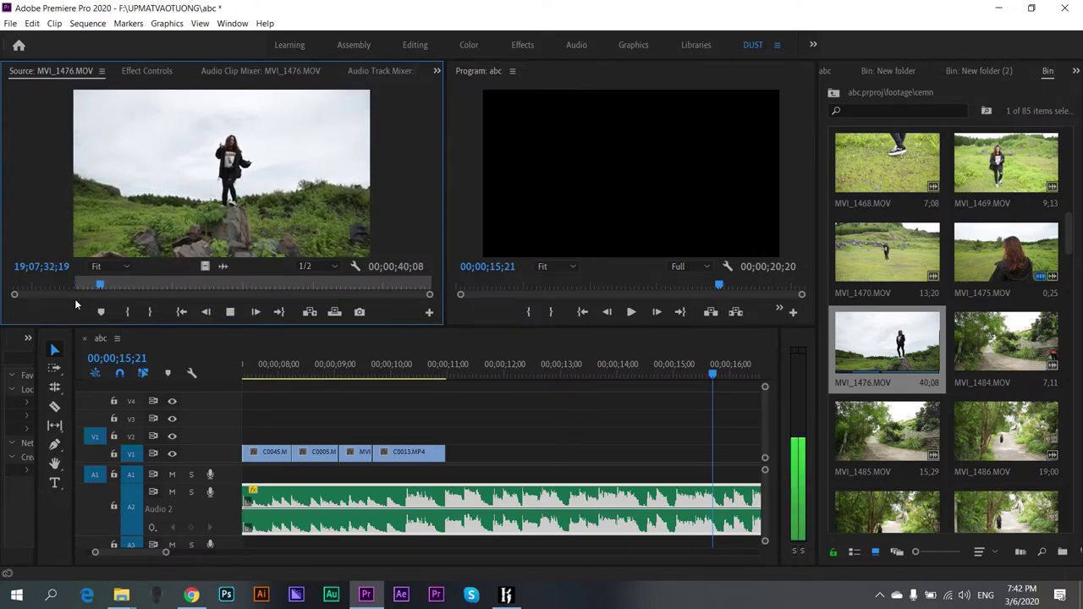
pyautogui.press('o')
pyautogui.press('space')
# - Place the marked video-only section on V1 after C0013.MP4 and trim its end to about two seconds
pyautogui.moveTo(205, 265)
pyautogui.mouseDown()
pyautogui.moveTo(465, 467)
pyautogui.moveTo(453, 457)
pyautogui.mouseUp()
pyautogui.moveTo(609, 454); pyautogui.dragTo(494, 454)
pyautogui.click(356, 374)
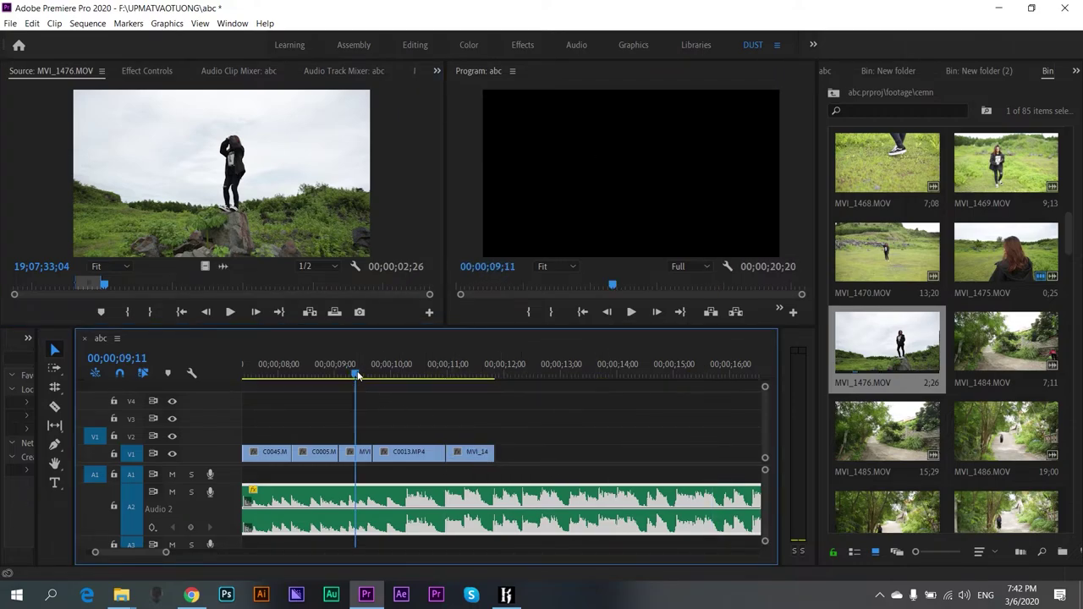
pyautogui.press('space')
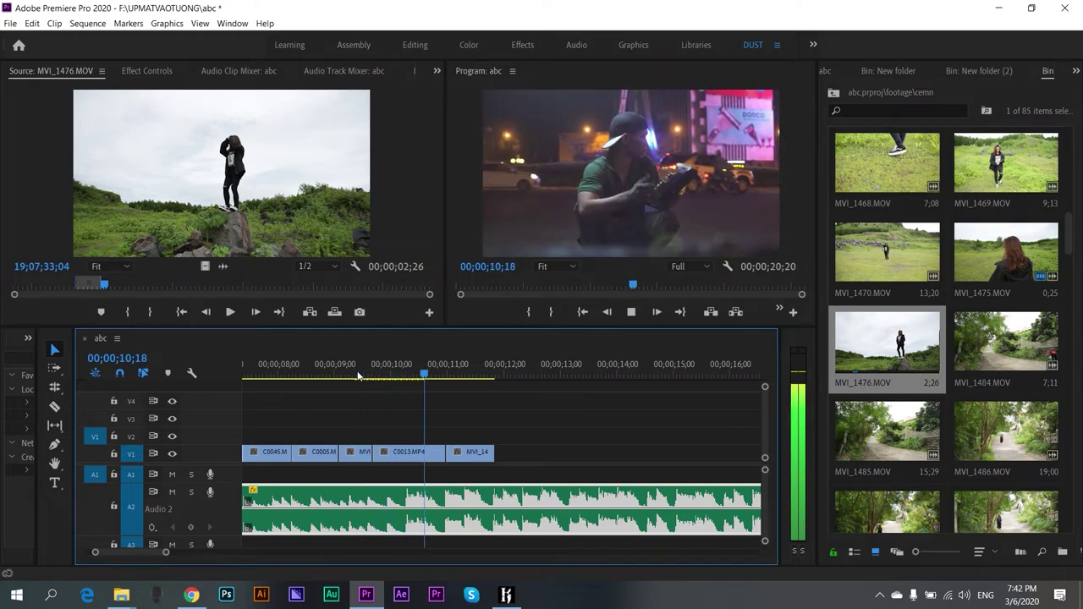
pyautogui.press('space')
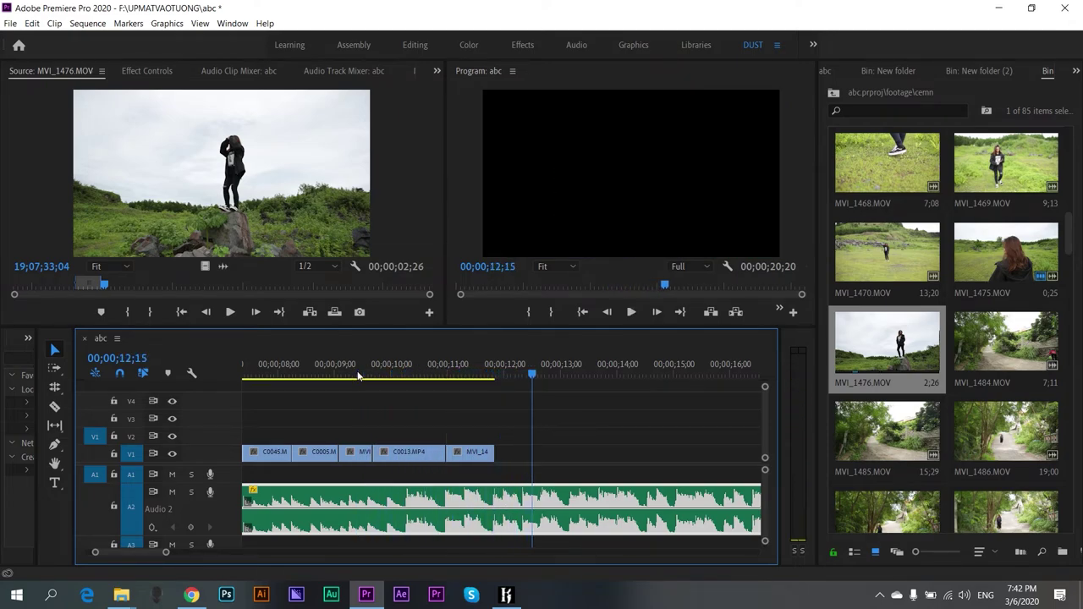
pyautogui.moveTo(495, 452); pyautogui.dragTo(522, 452)
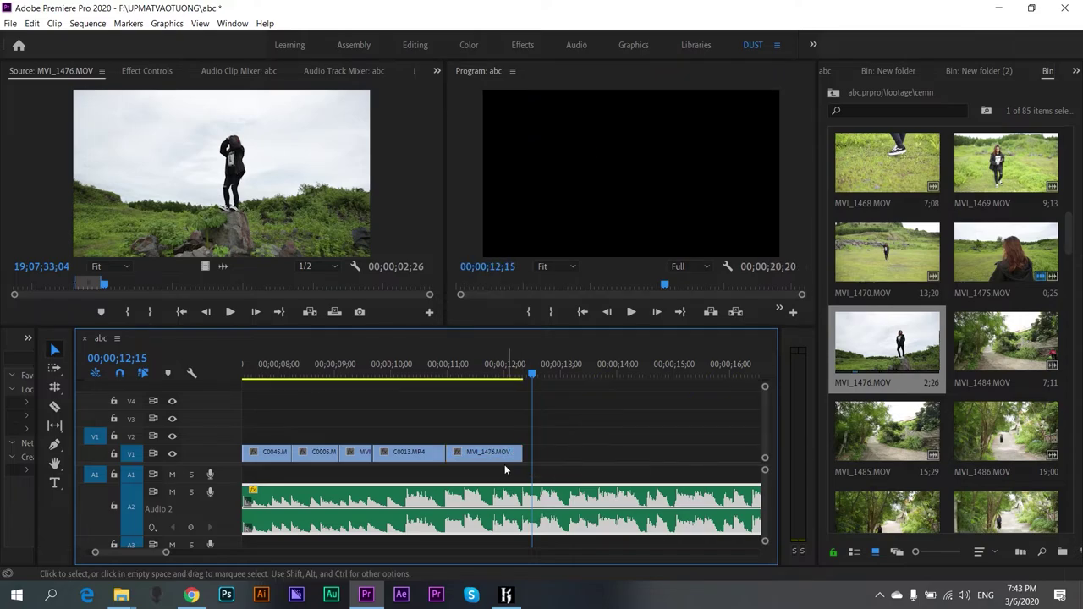
pyautogui.click(362, 364)
pyautogui.press('space')
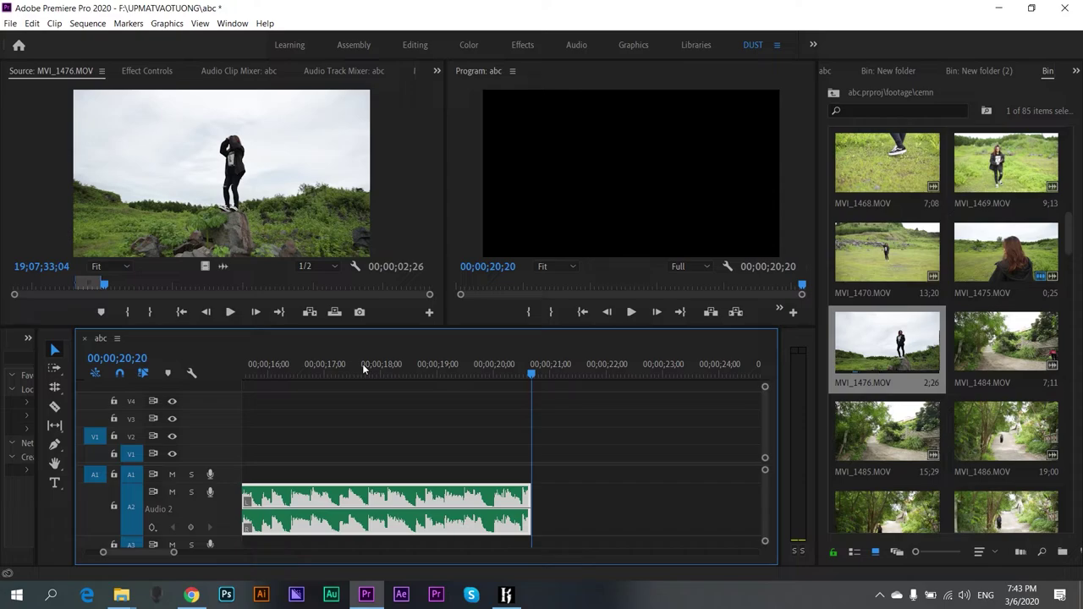
pyautogui.press('-')
pyautogui.press('-')
pyautogui.click(275, 371)
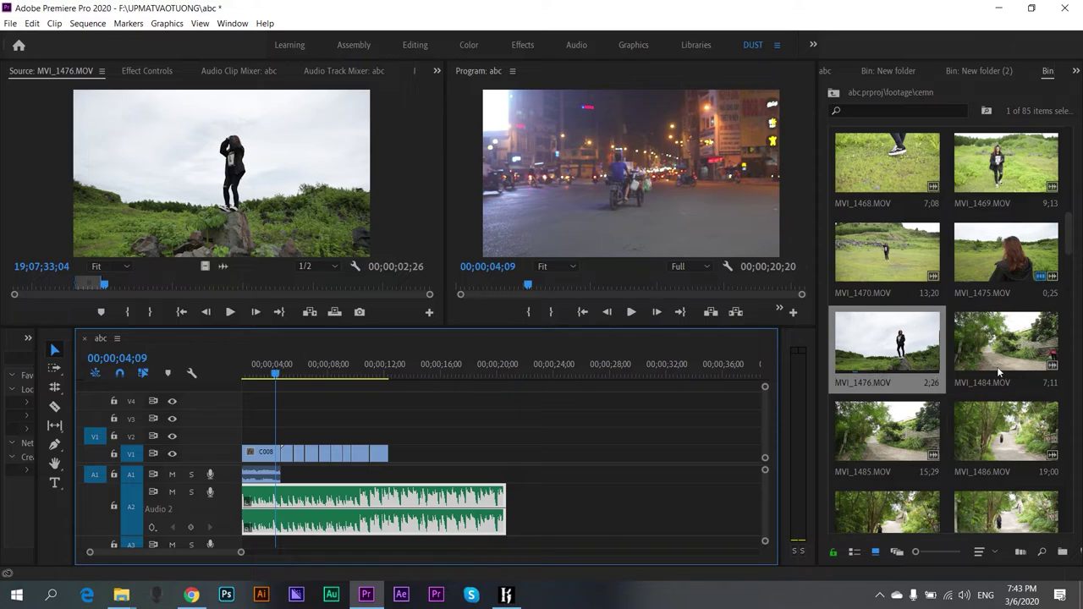
# - Load MVI_1484 in the Source monitor and trim the Dollar_Dub.mp3 music to end with the video
pyautogui.moveTo(1005, 341); pyautogui.dragTo(289, 209)
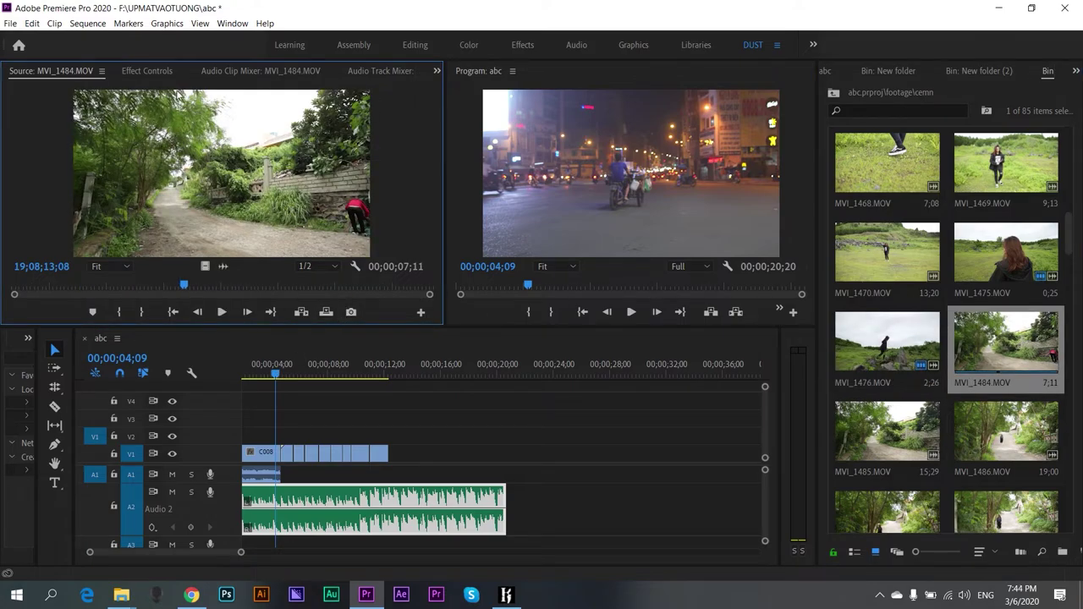
pyautogui.click(158, 79)
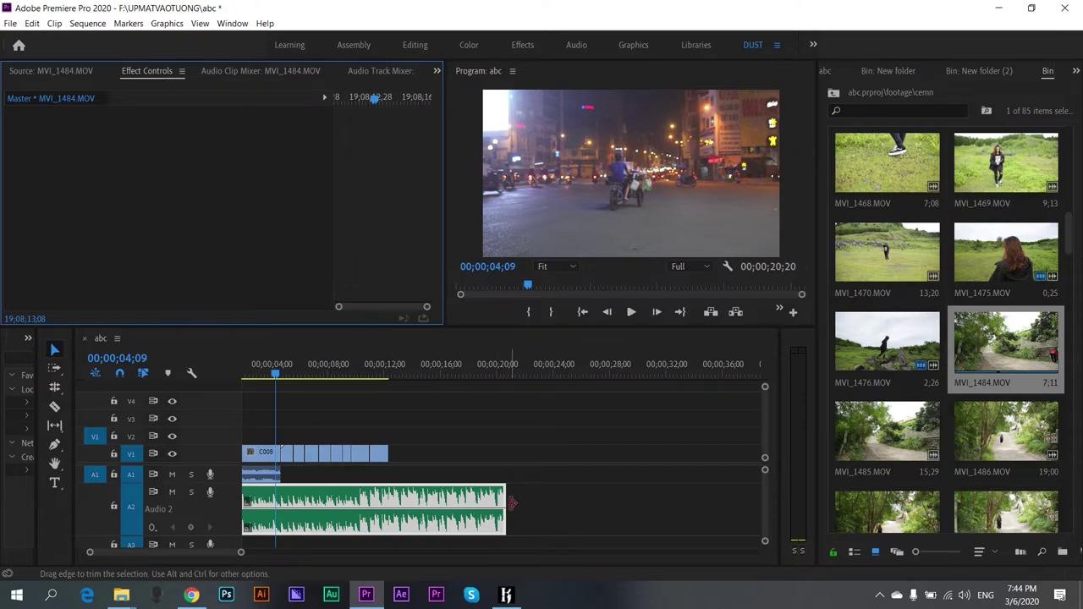
pyautogui.click(395, 500)
pyautogui.moveTo(395, 499); pyautogui.dragTo(388, 499)
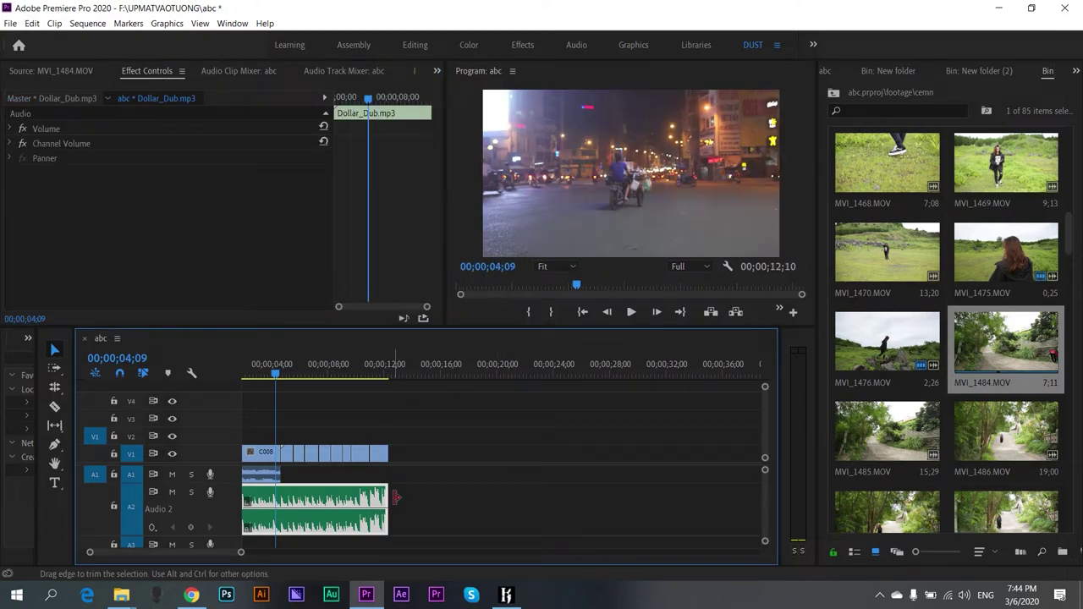
# - Set the sequence out point at 00;00;12;10, then return the playhead to 00;00;02;24
pyautogui.click(375, 376)
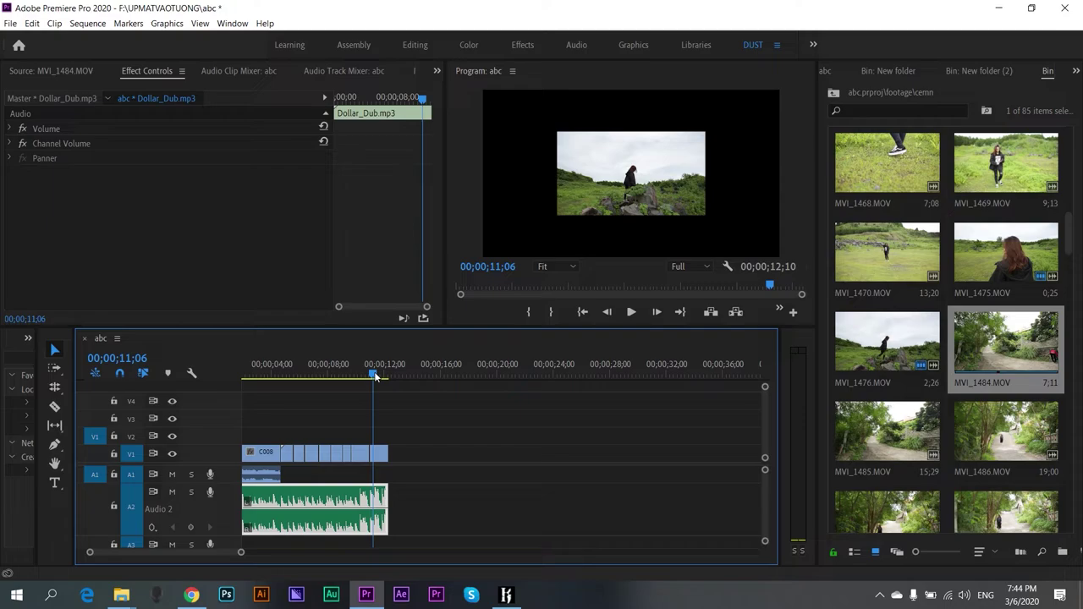
pyautogui.moveTo(375, 376); pyautogui.dragTo(383, 378)
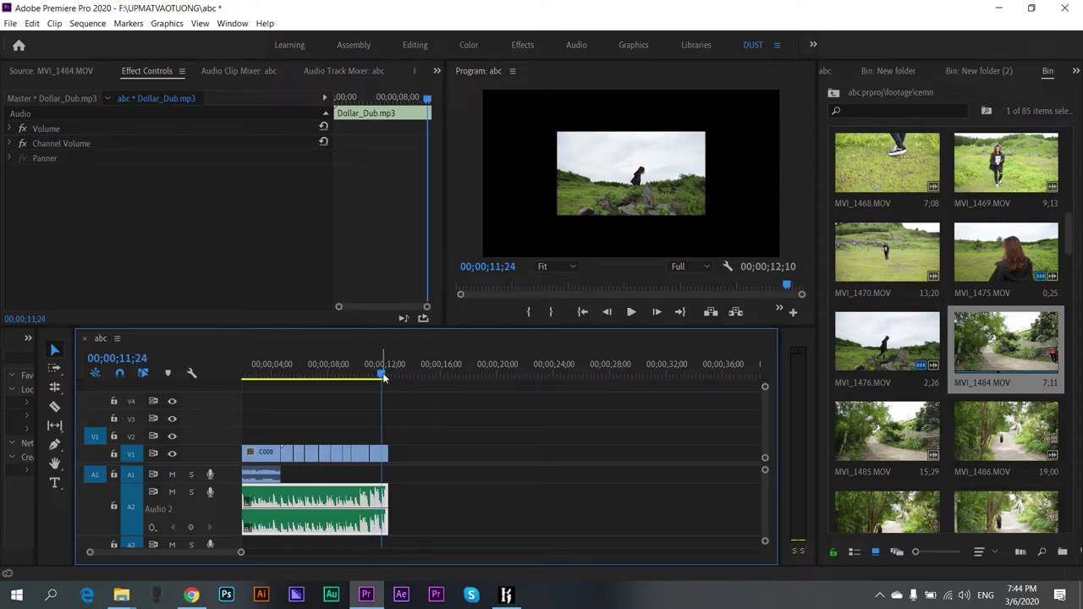
pyautogui.press('=')
pyautogui.press('=')
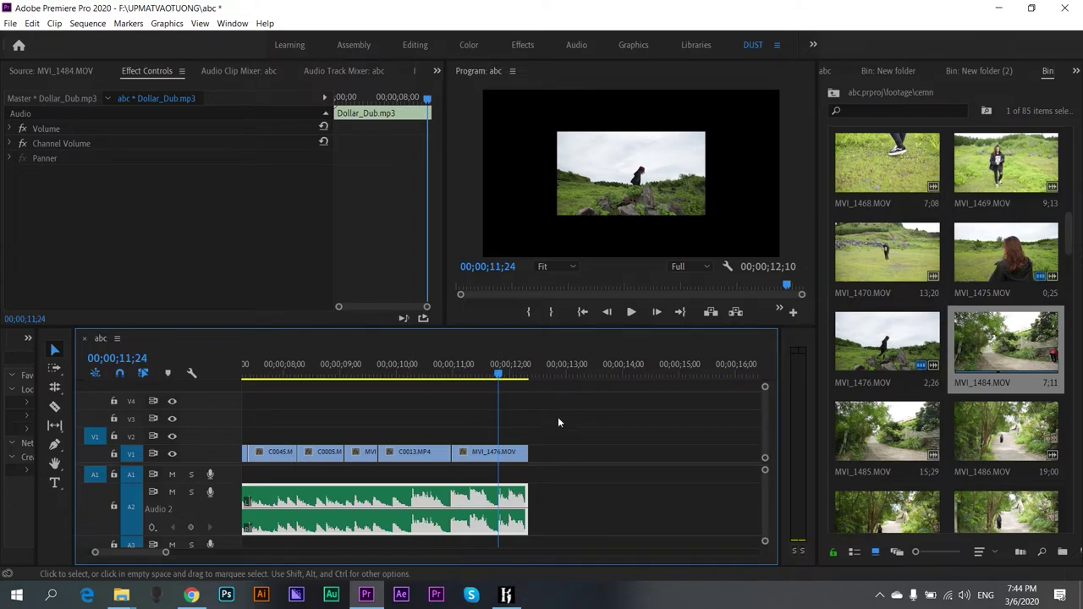
pyautogui.moveTo(514, 369); pyautogui.dragTo(529, 364)
pyautogui.press('o')
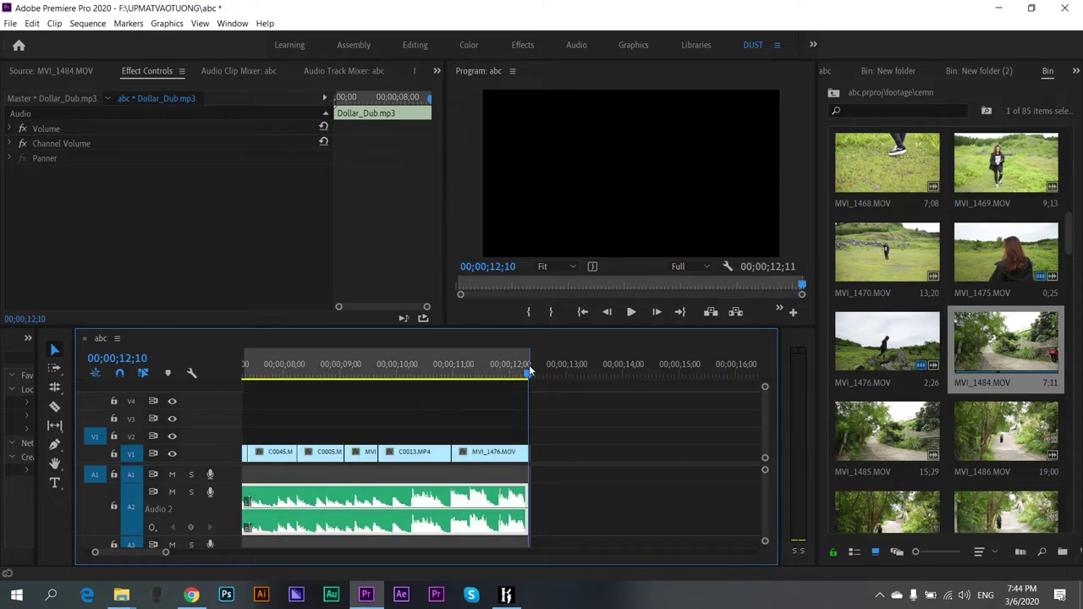
pyautogui.press('-')
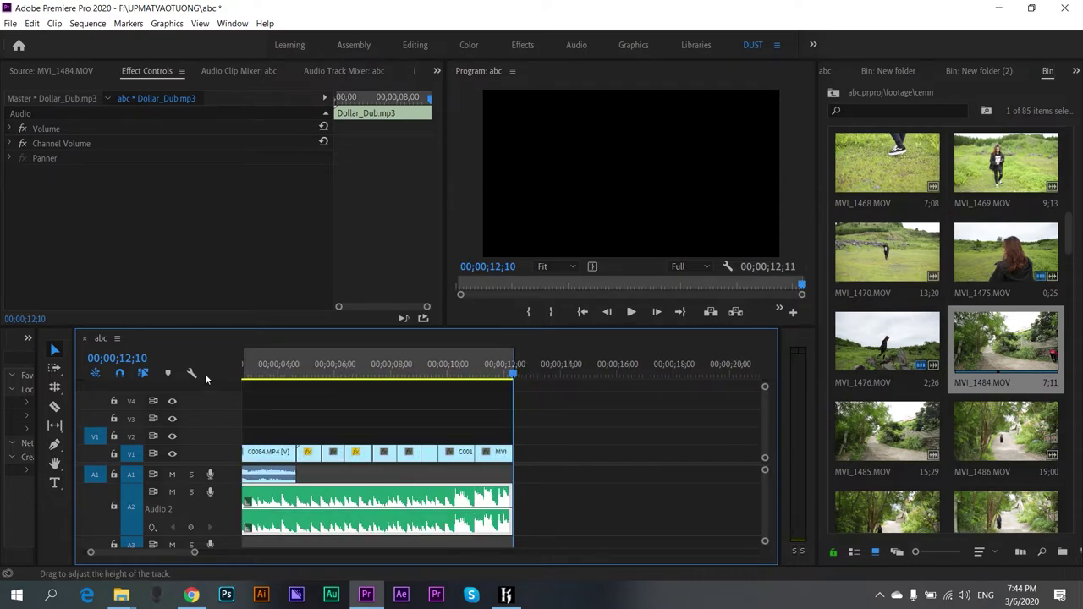
pyautogui.click(244, 365)
# - Zoom the timeline with backslash so all of abc, about 12;11 long, fits on screen
pyautogui.press('=')
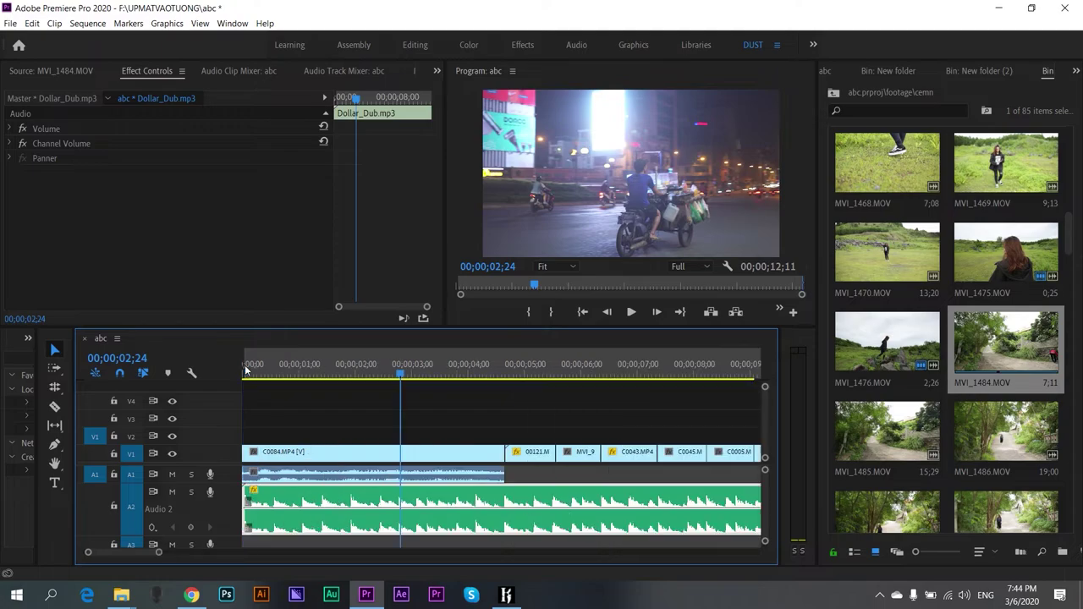
pyautogui.press('\\')
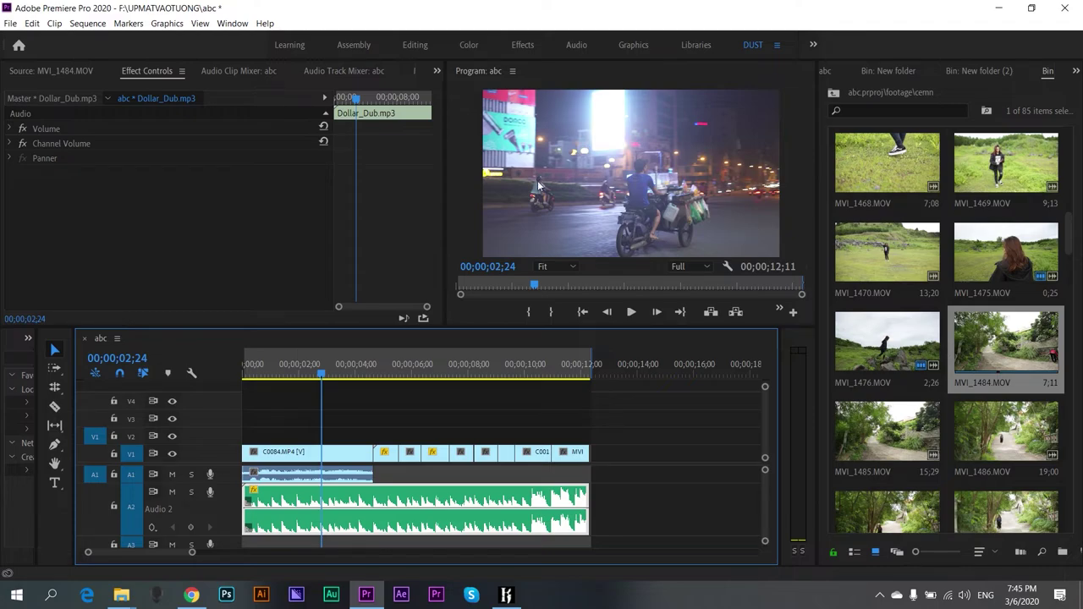
# - Open and close the export settings once, then park the playhead at 00;00;07;09
pyautogui.click(11, 23)
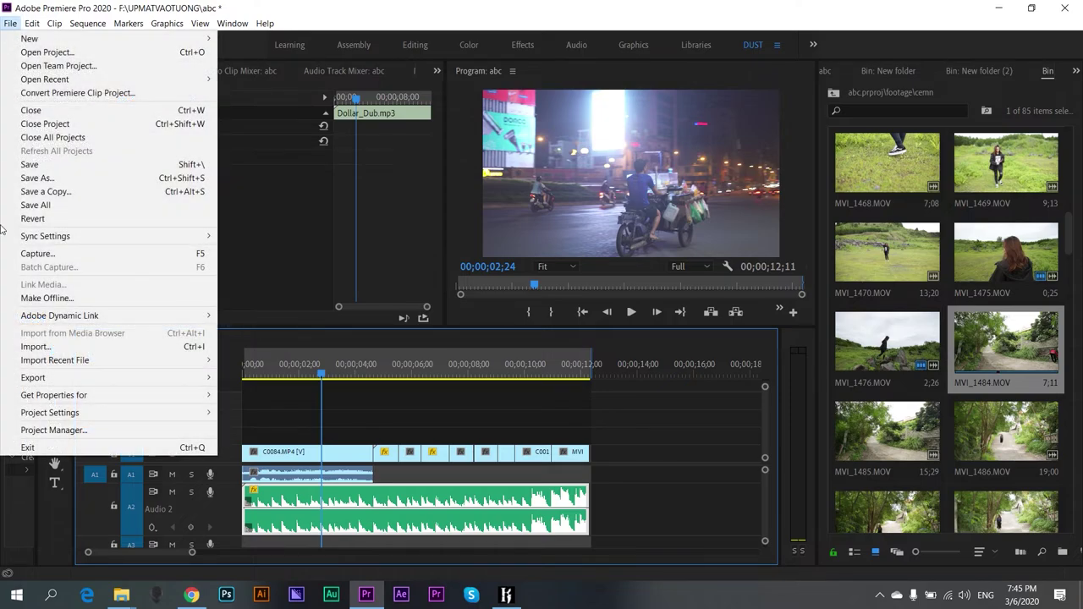
pyautogui.moveTo(17, 378)
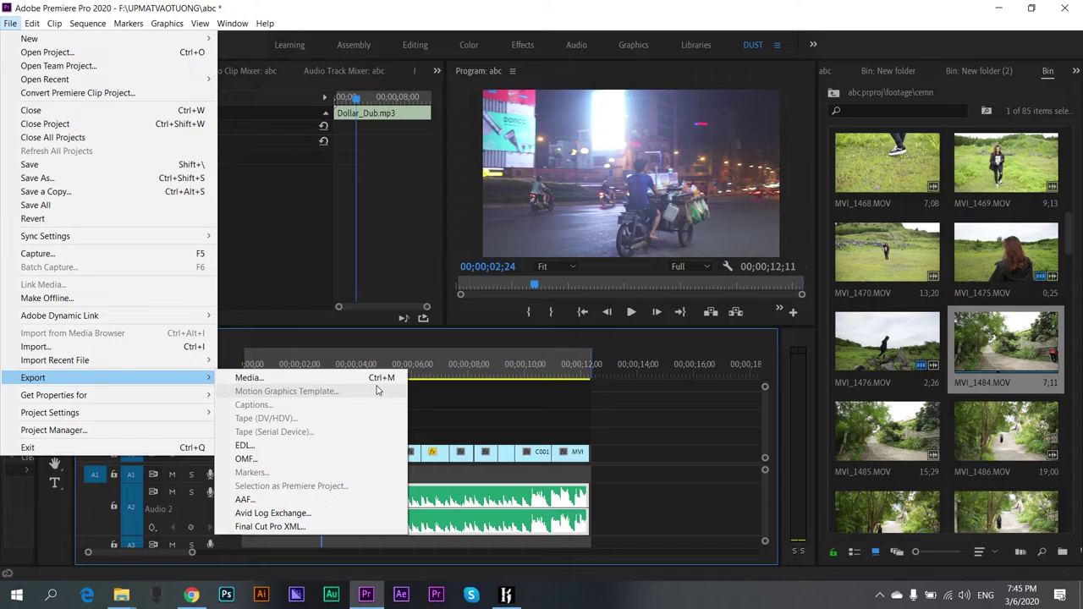
pyautogui.click(509, 240)
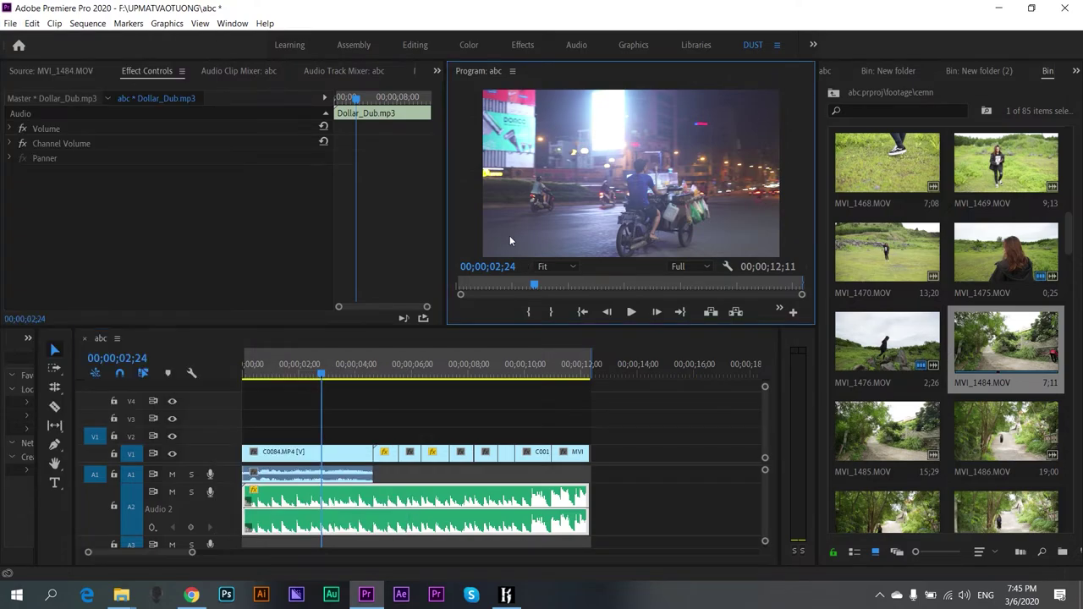
pyautogui.hotkey('ctrl', 'm')
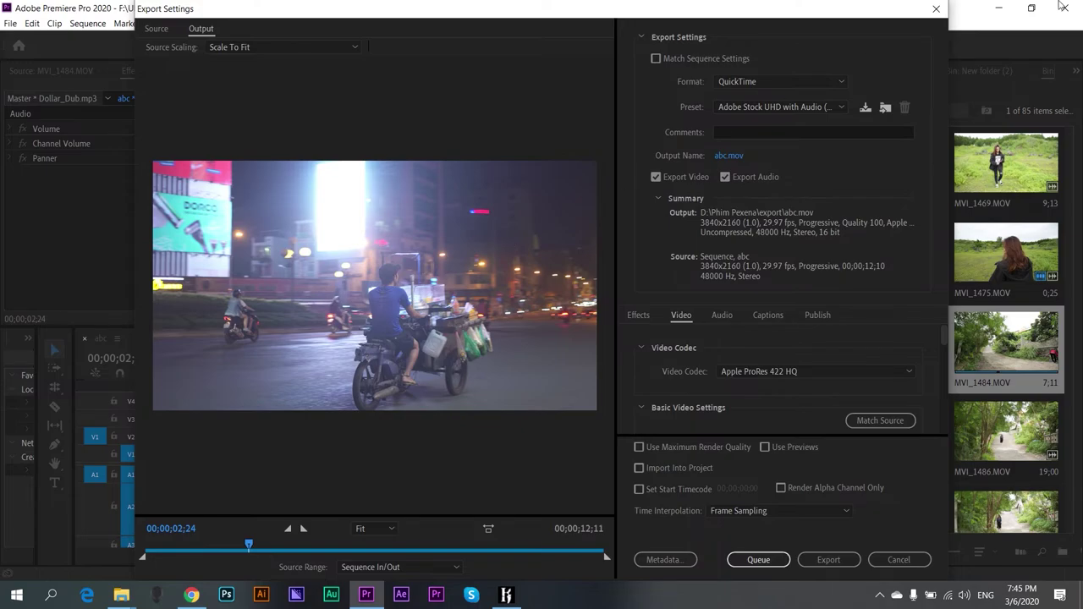
pyautogui.click(935, 8)
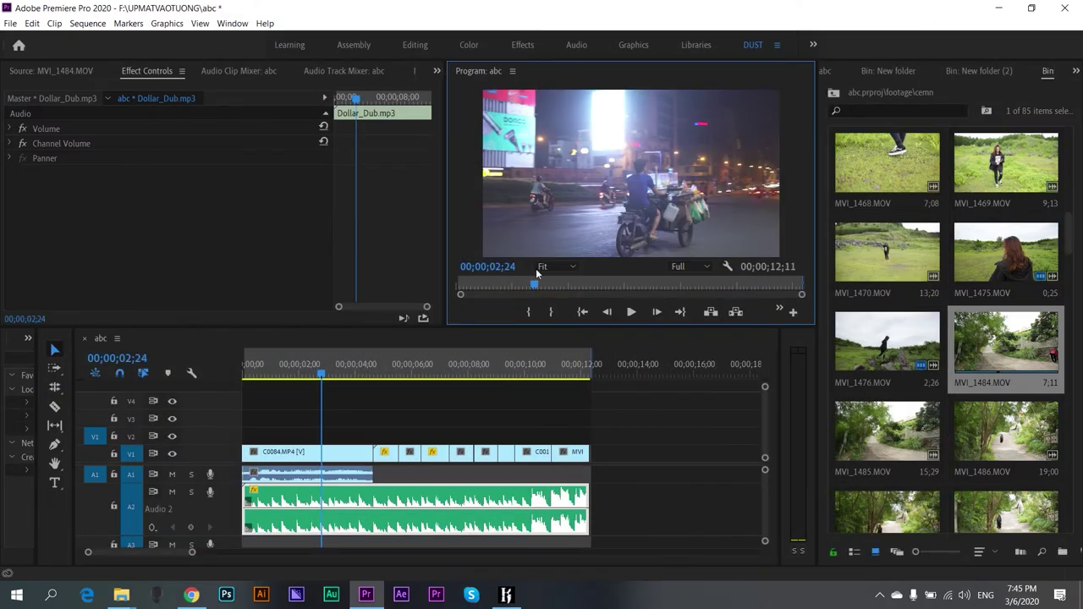
pyautogui.click(465, 375)
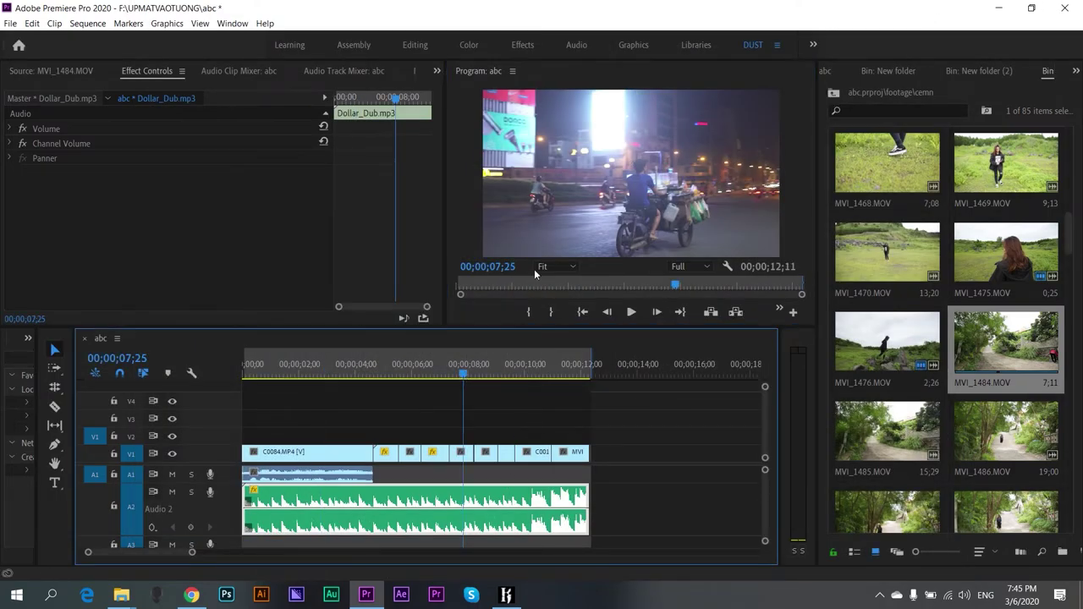
pyautogui.click(539, 245)
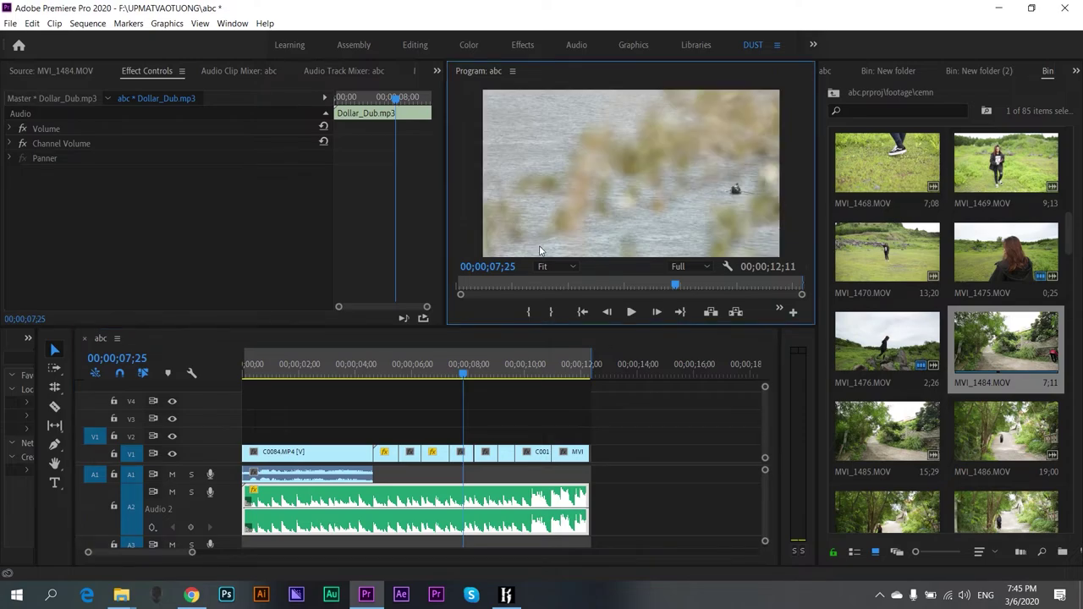
pyautogui.click(465, 374)
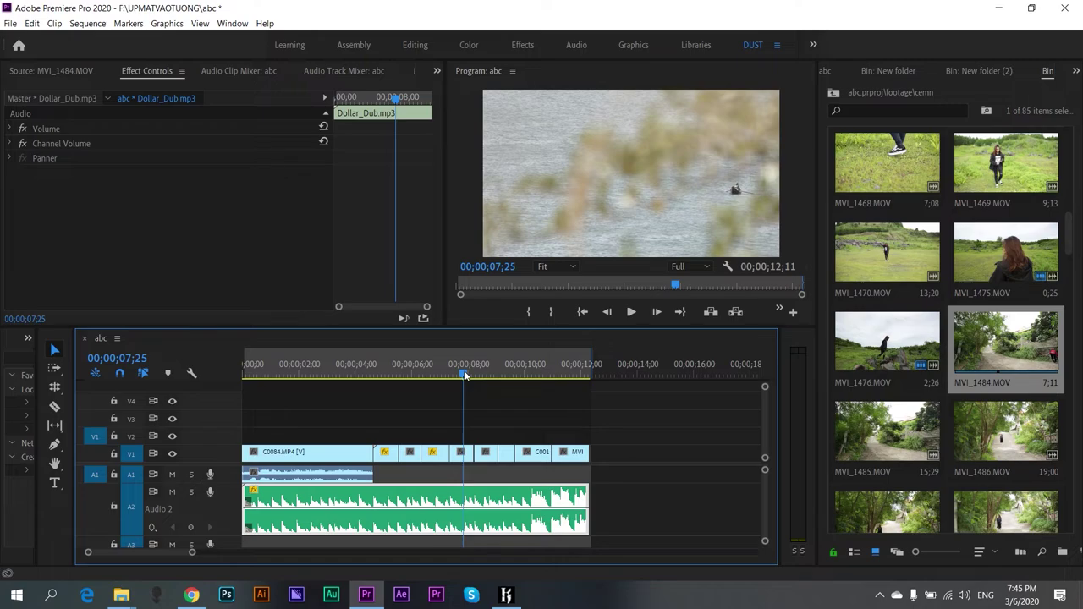
pyautogui.click(322, 287)
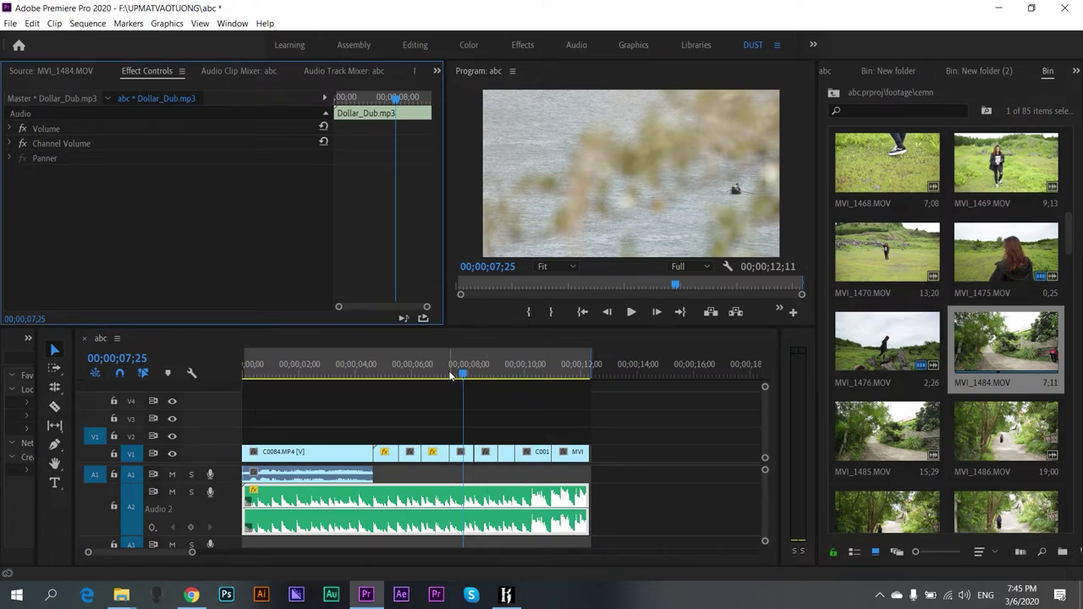
pyautogui.click(449, 375)
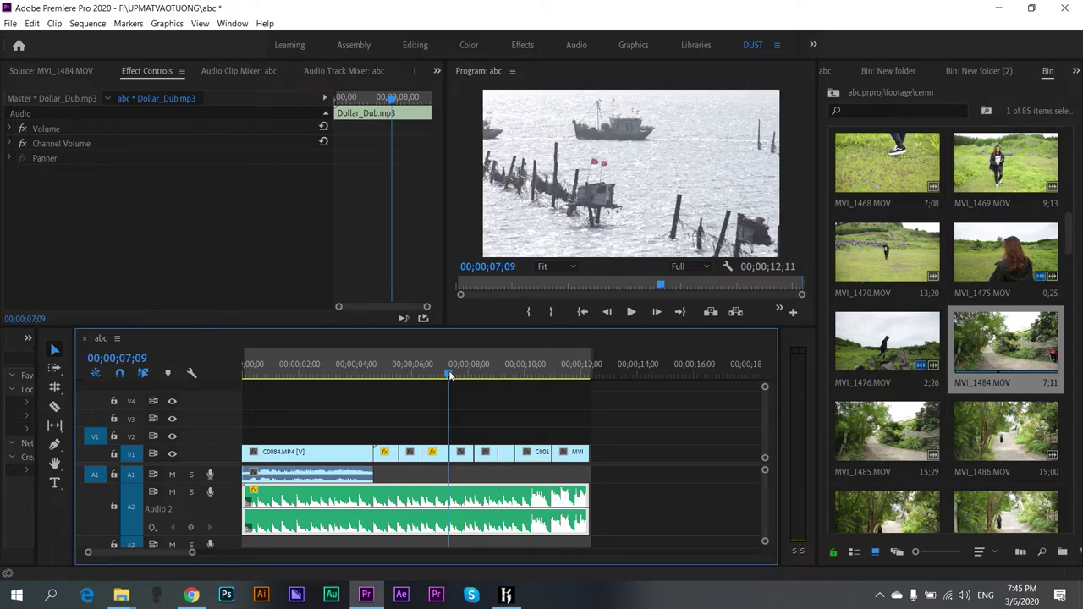
# - Set export to H.264 with the Match Source - High bitrate preset and a 240 Mbps target bitrate
pyautogui.hotkey('ctrl', 'm')
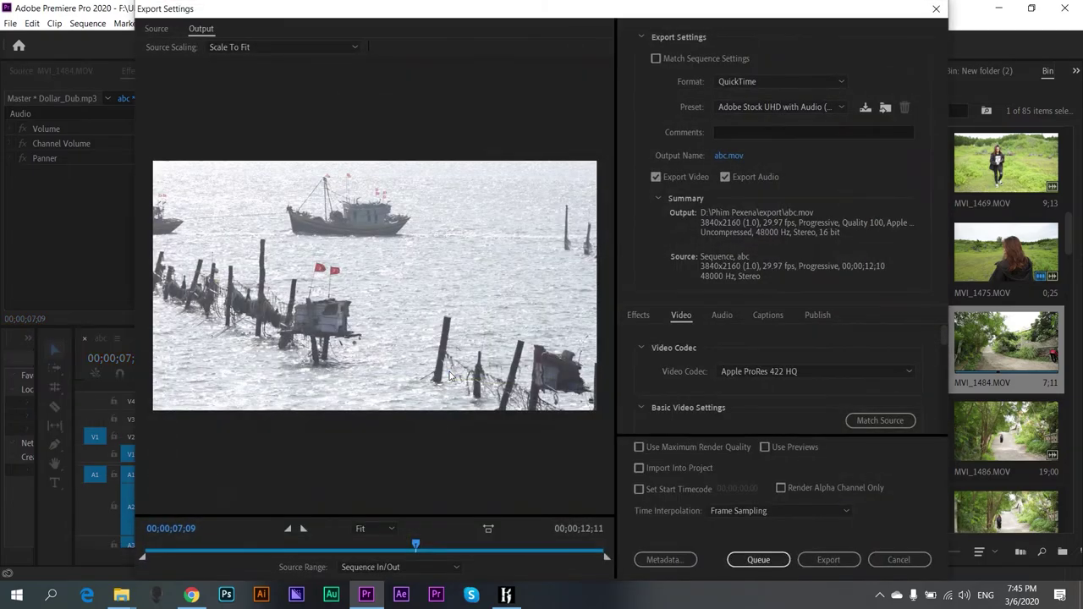
pyautogui.click(740, 83)
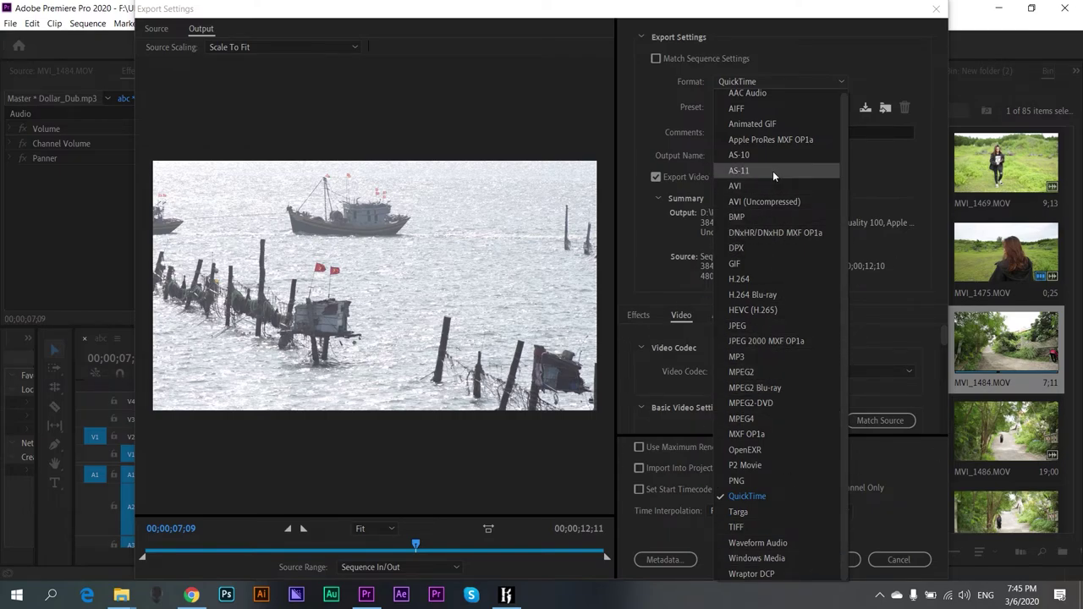
pyautogui.click(758, 279)
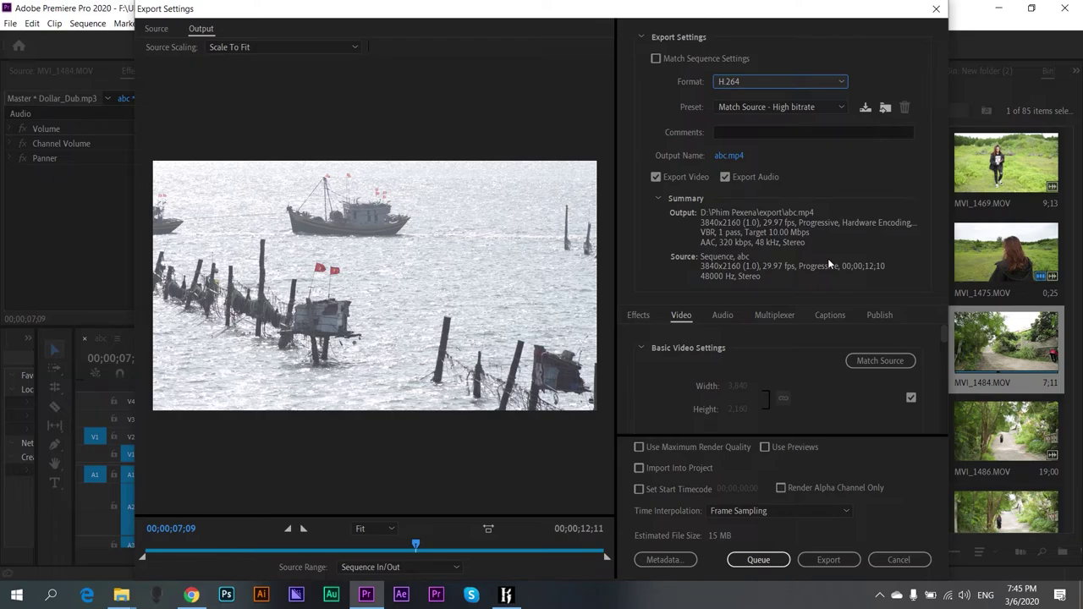
pyautogui.click(769, 105)
pyautogui.click(771, 121)
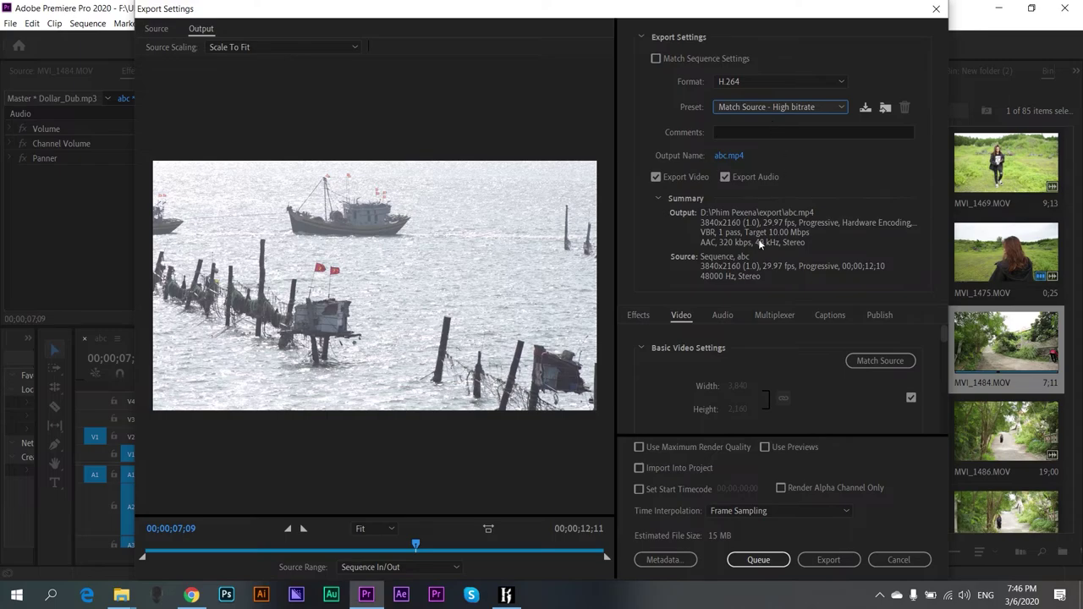
pyautogui.scroll(-2, 681, 395)
pyautogui.scroll(-2, 681, 395)
pyautogui.scroll(-2, 681, 395)
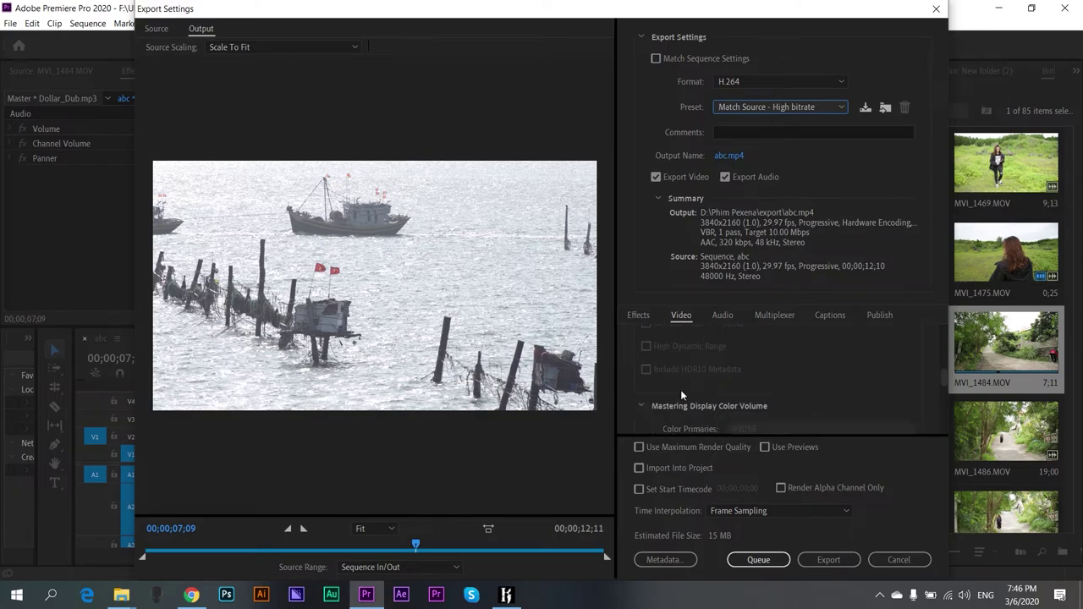
pyautogui.scroll(-2, 681, 395)
pyautogui.scroll(-3, 681, 395)
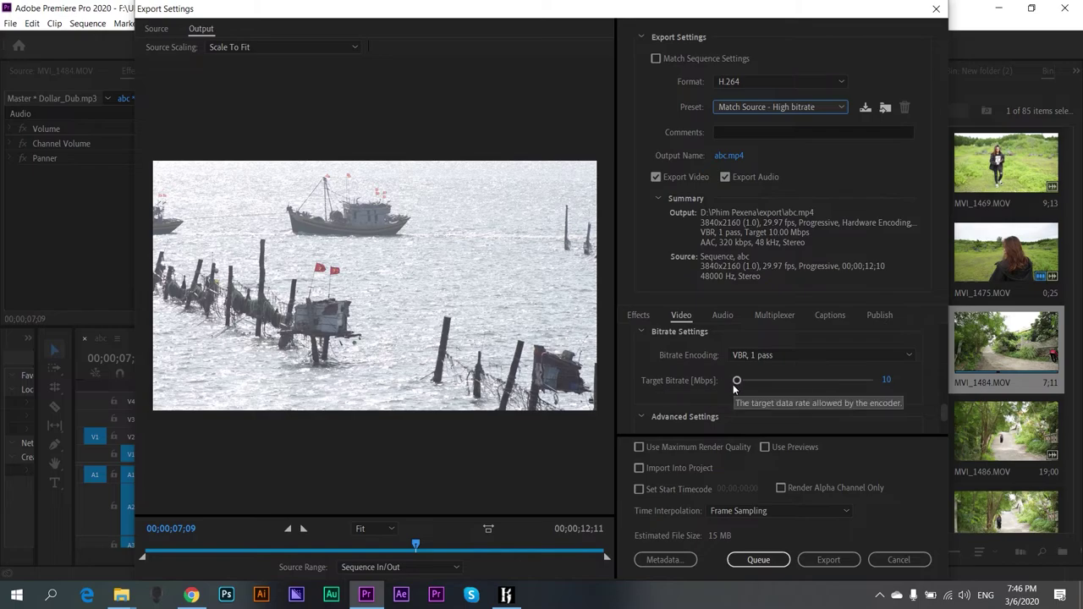
pyautogui.moveTo(735, 381); pyautogui.dragTo(1034, 413)
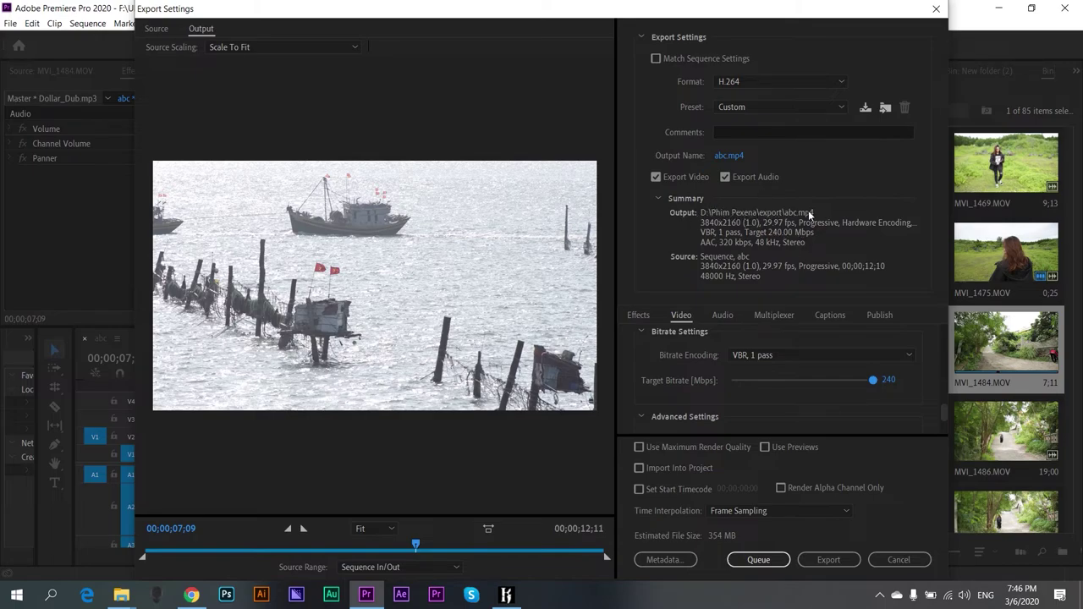
# - Save the output as abc.mp4 in F:\UPMATVAOTUONG and start the export
pyautogui.click(729, 156)
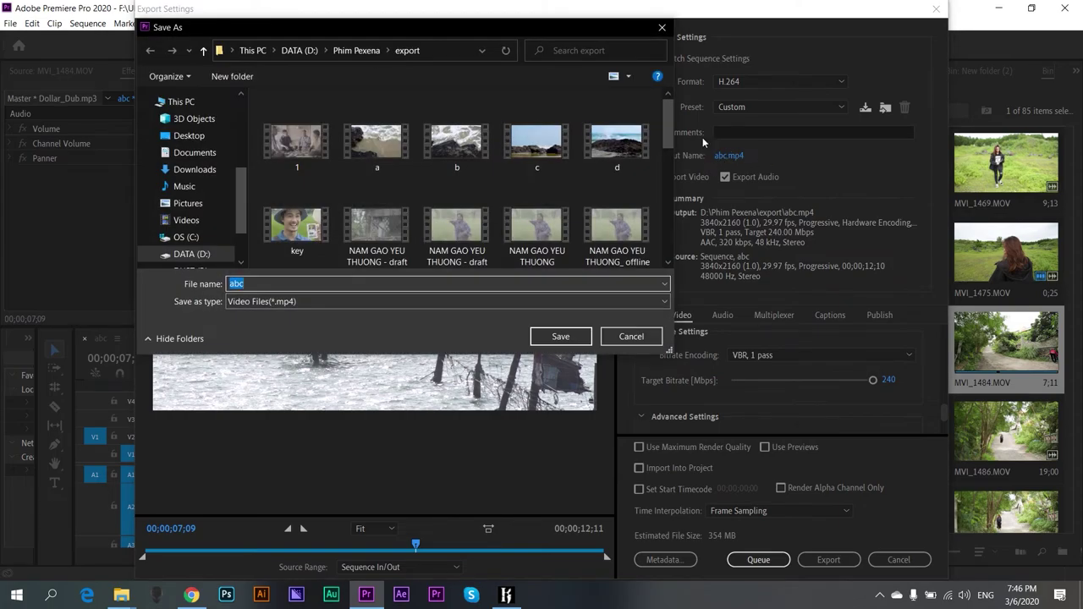
pyautogui.click(662, 27)
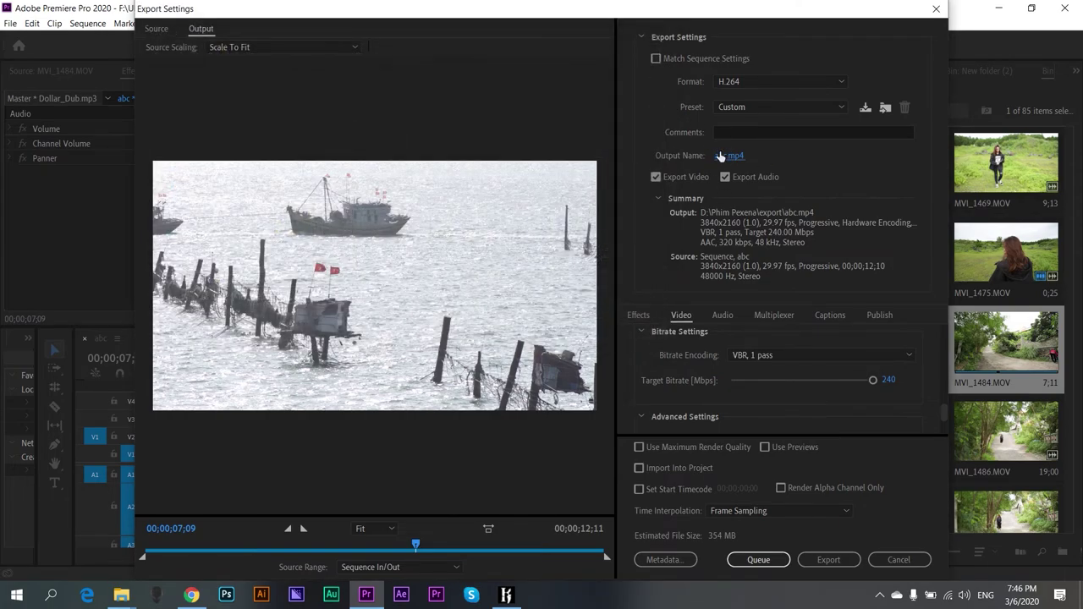
pyautogui.click(720, 157)
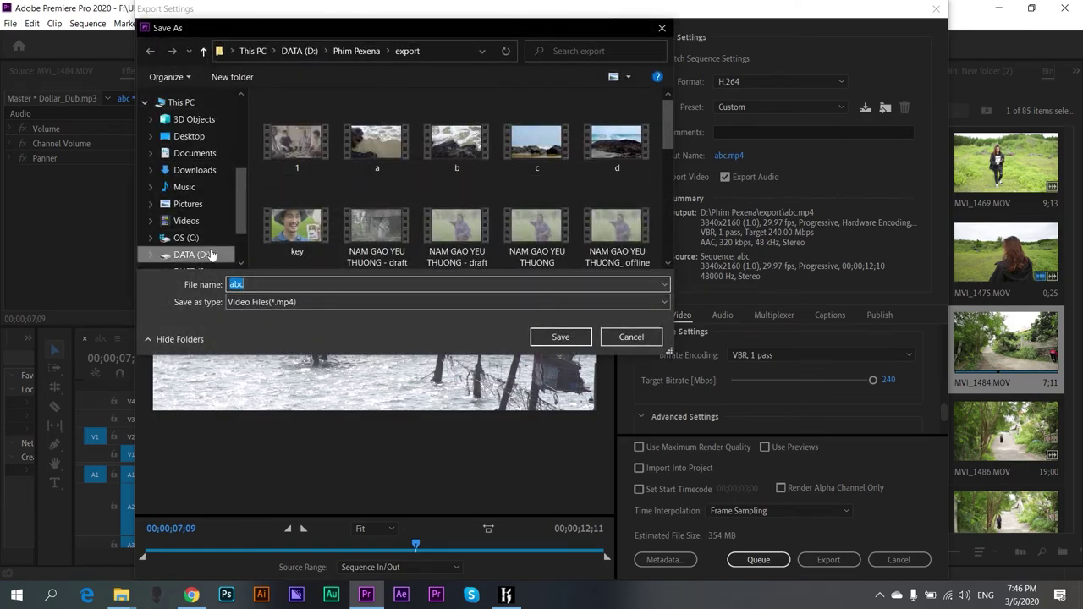
pyautogui.scroll(-2, 212, 256)
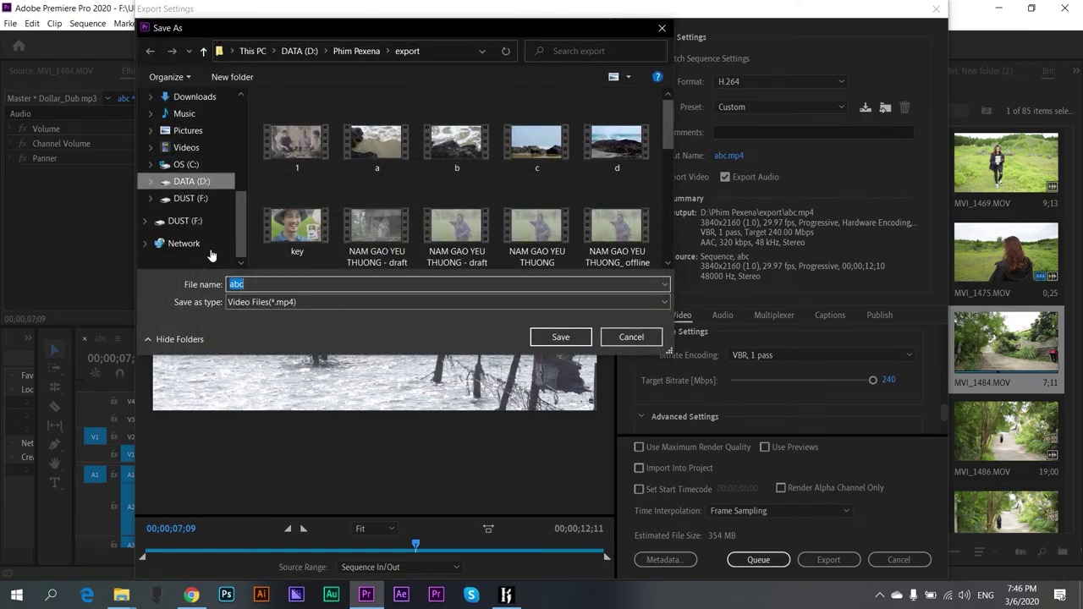
pyautogui.click(191, 198)
pyautogui.scroll(-3, 375, 204)
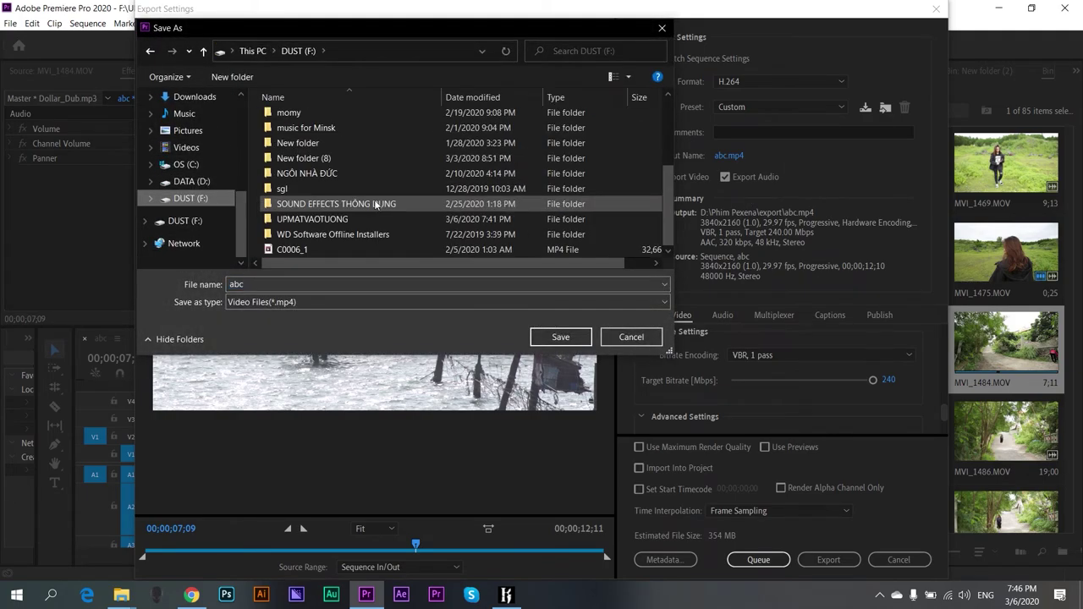
pyautogui.doubleClick(311, 219)
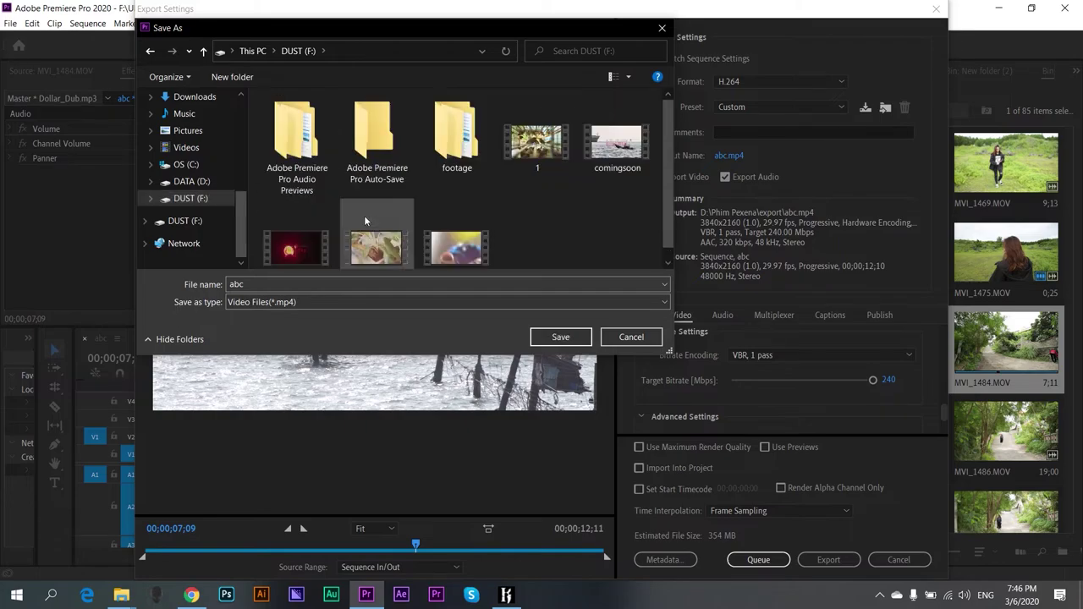
pyautogui.click(584, 338)
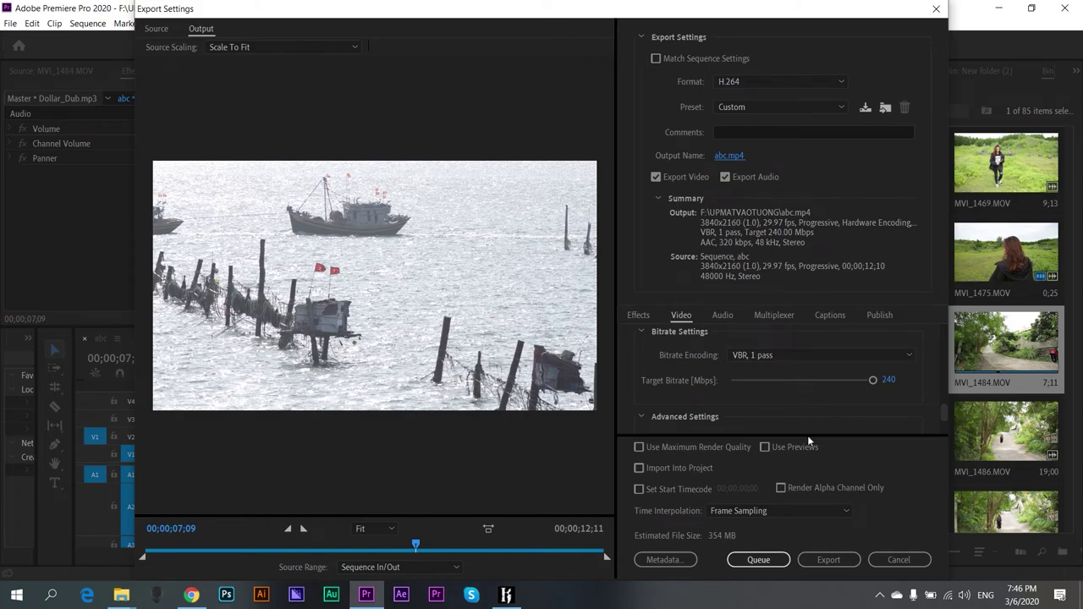
pyautogui.click(837, 559)
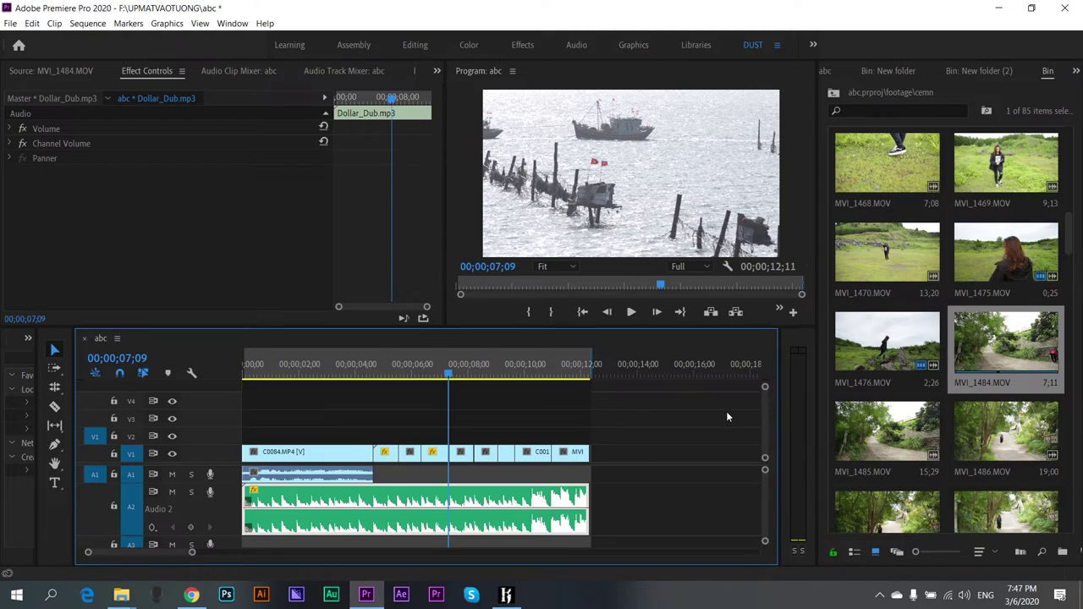
# - Lower playback resolution to 1/8 and play through the sequence to review the cuts
pyautogui.click(694, 268)
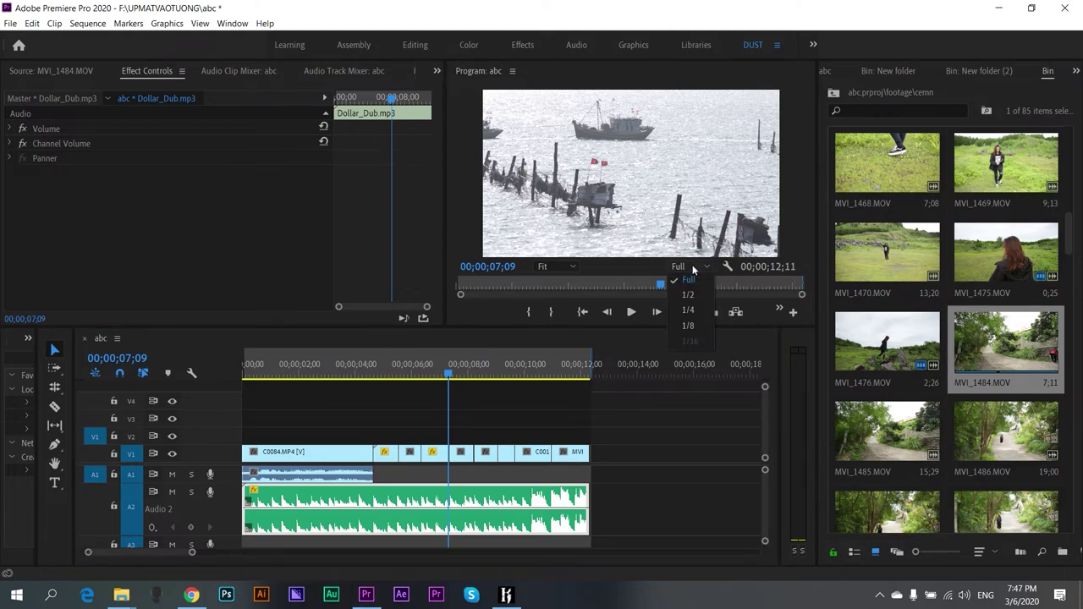
pyautogui.click(692, 327)
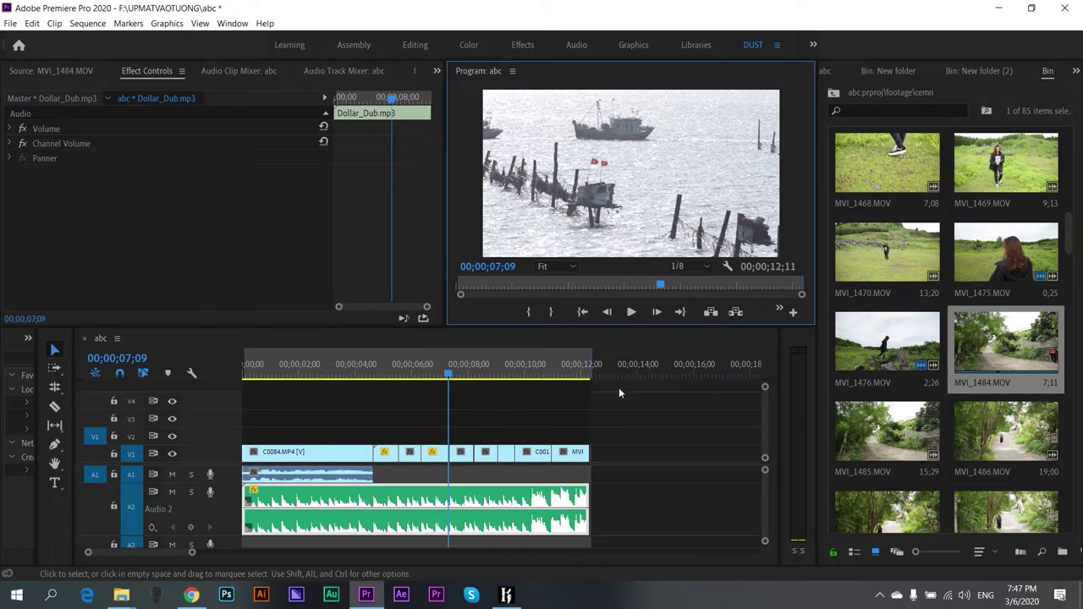
pyautogui.press('space')
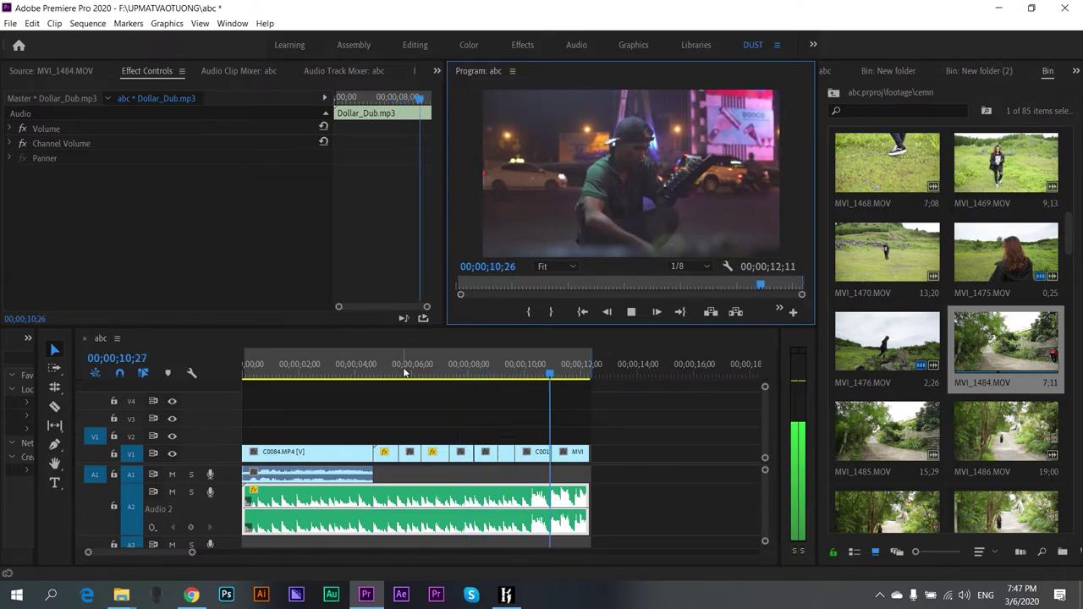
pyautogui.press('space')
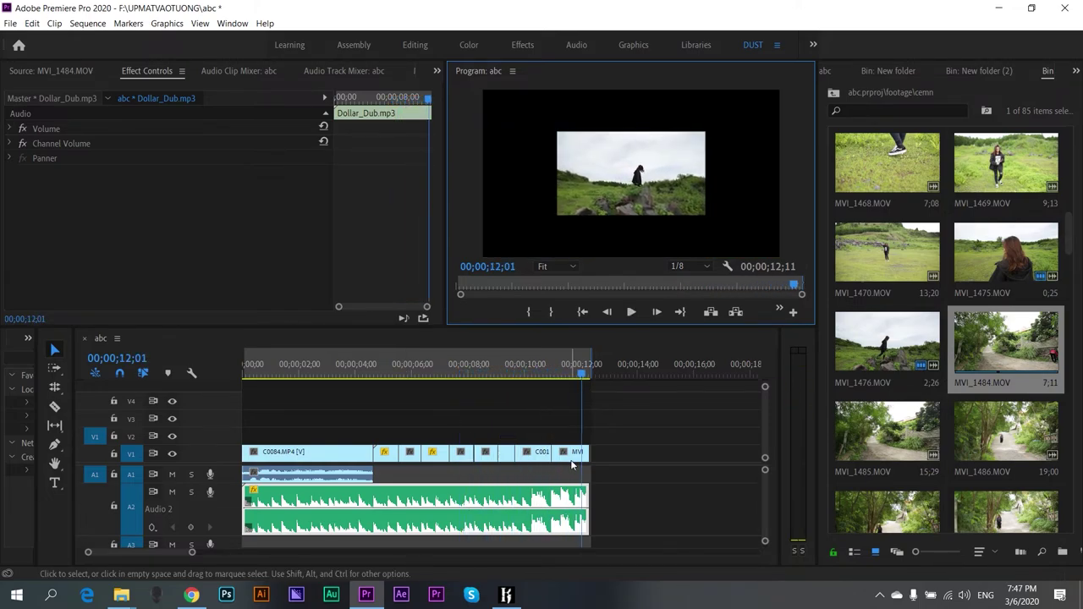
# - Apply Scale to Frame Size to the closing MVI_1476 clip and play from 08;18
pyautogui.click(573, 456)
pyautogui.rightClick(572, 456)
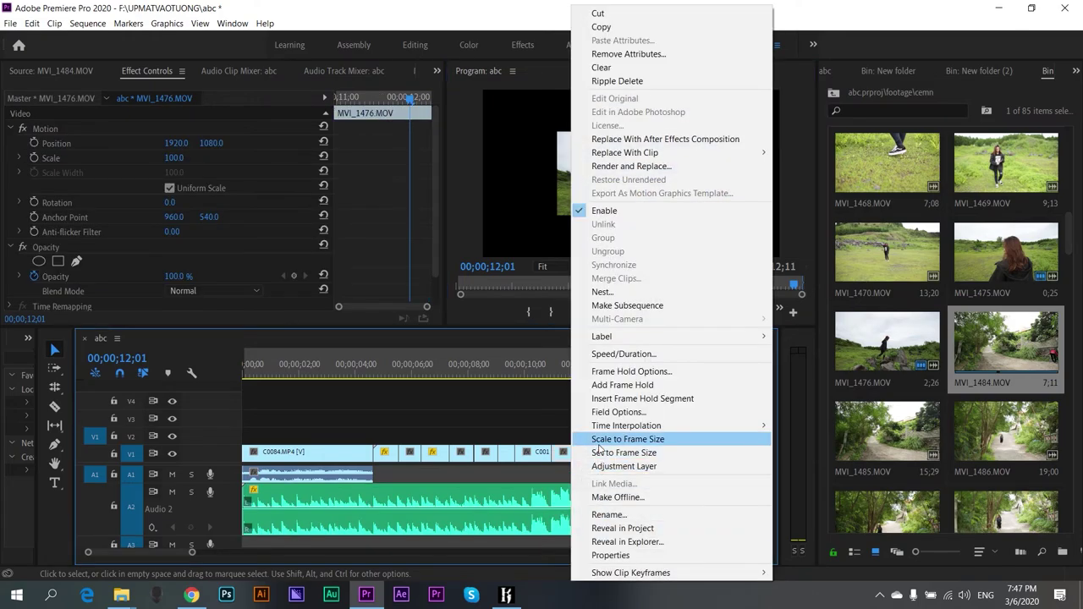
pyautogui.click(628, 439)
pyautogui.click(487, 377)
pyautogui.press('space')
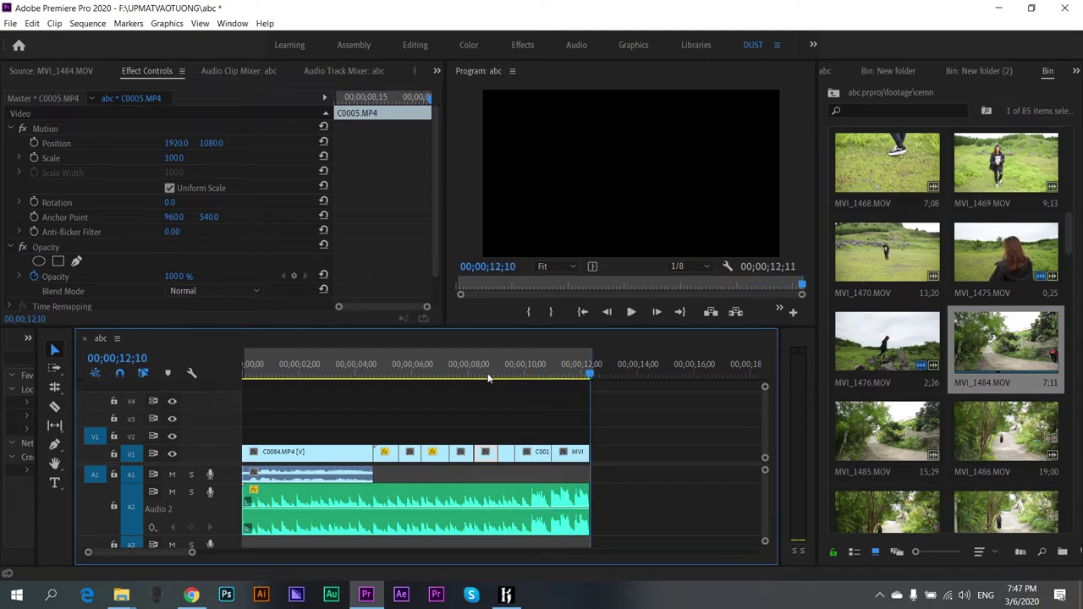
# - Set playback resolution to Full, check 100% zoom, return to Fit, and cue 00;00;08;08
pyautogui.click(681, 266)
pyautogui.click(689, 279)
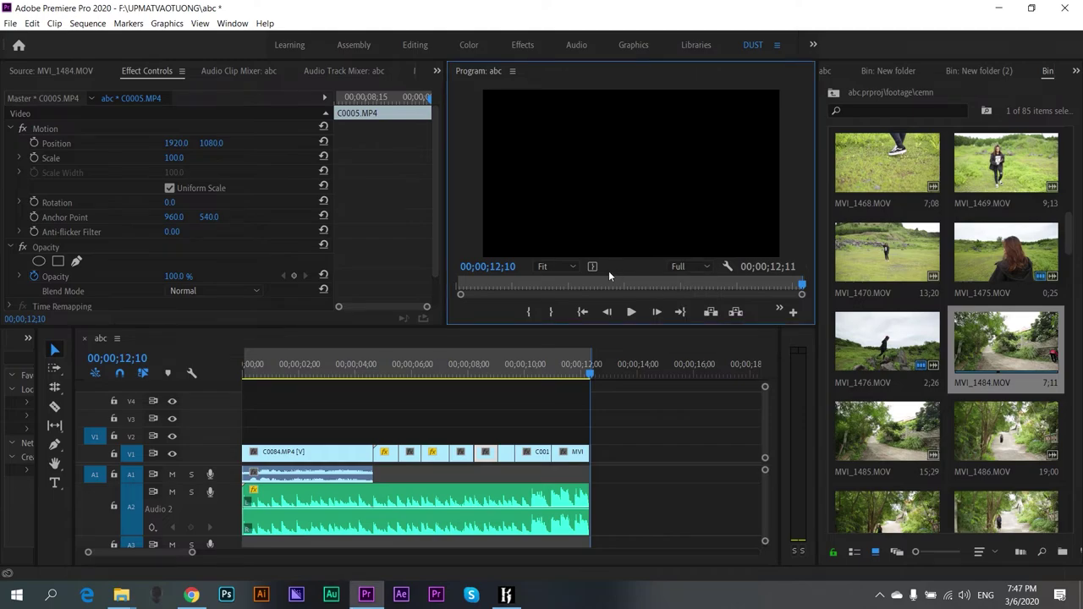
pyautogui.click(545, 265)
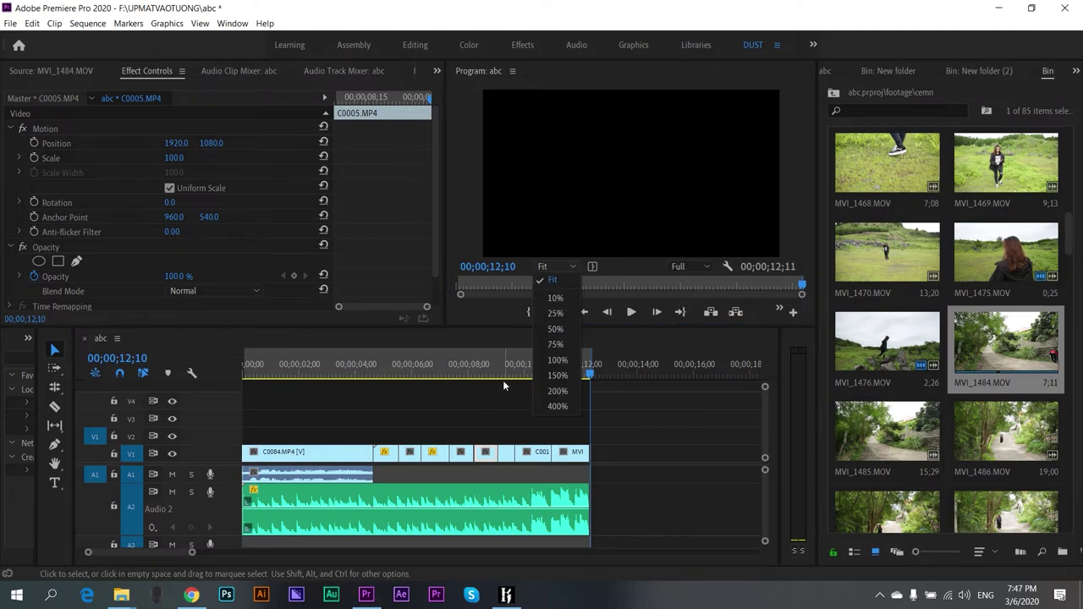
pyautogui.click(488, 373)
pyautogui.click(550, 267)
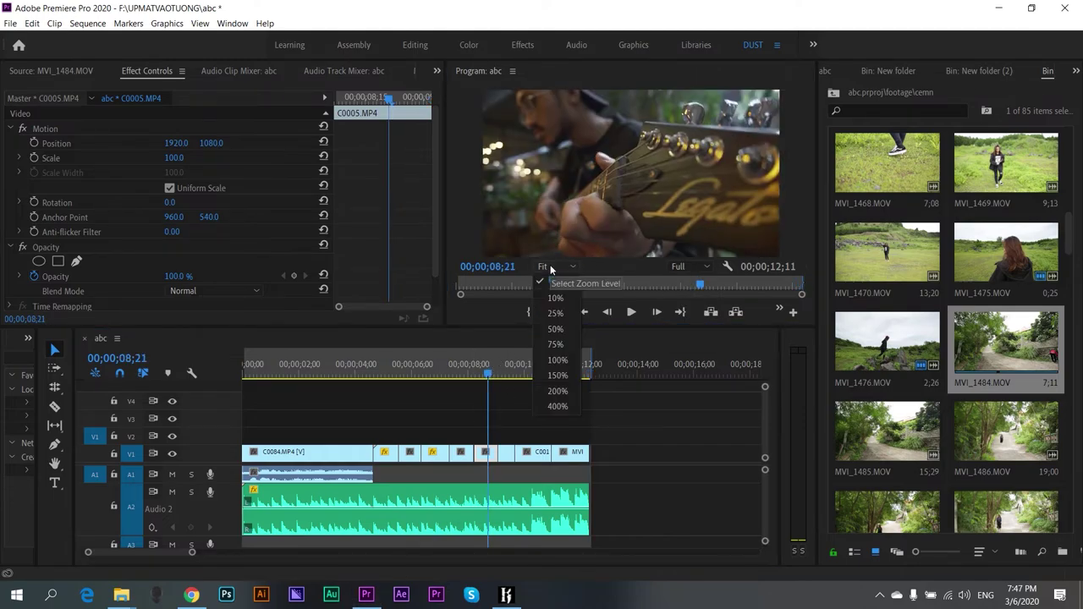
pyautogui.click(556, 359)
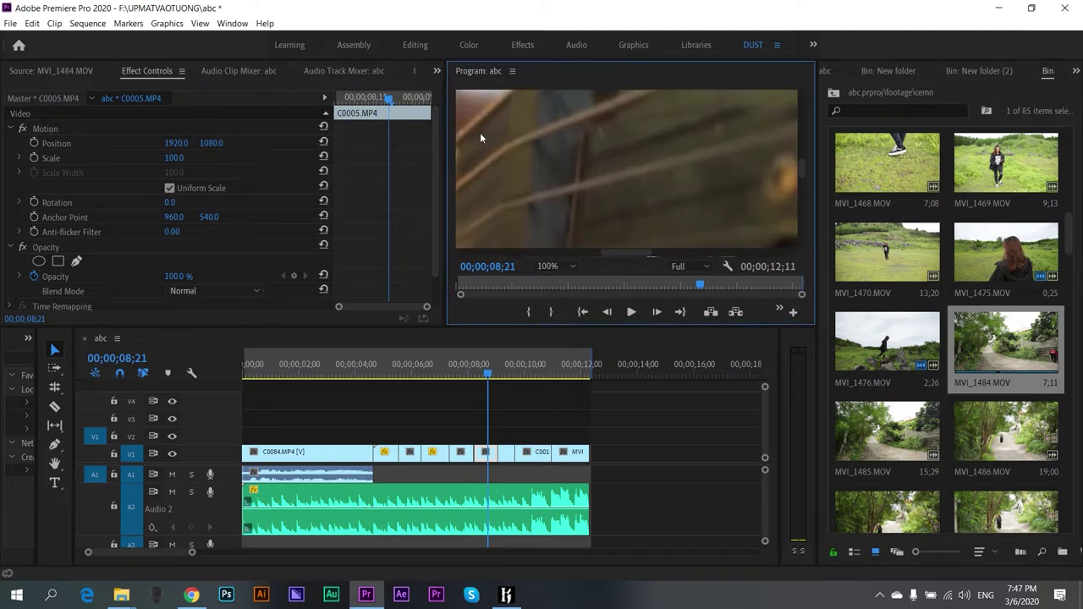
pyautogui.click(567, 265)
pyautogui.click(561, 283)
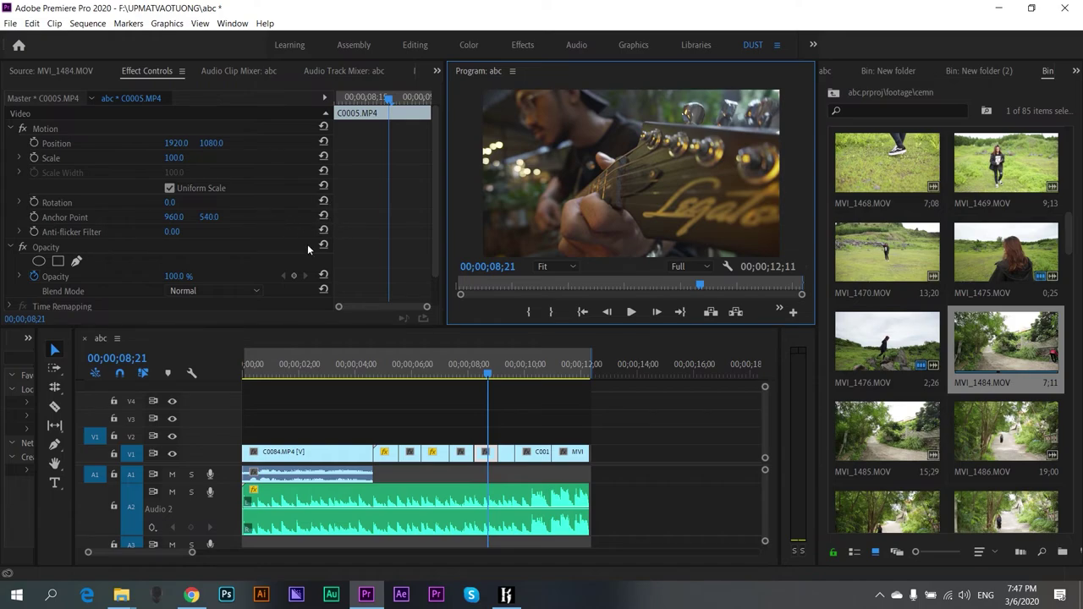
pyautogui.click(334, 335)
pyautogui.press('Up')
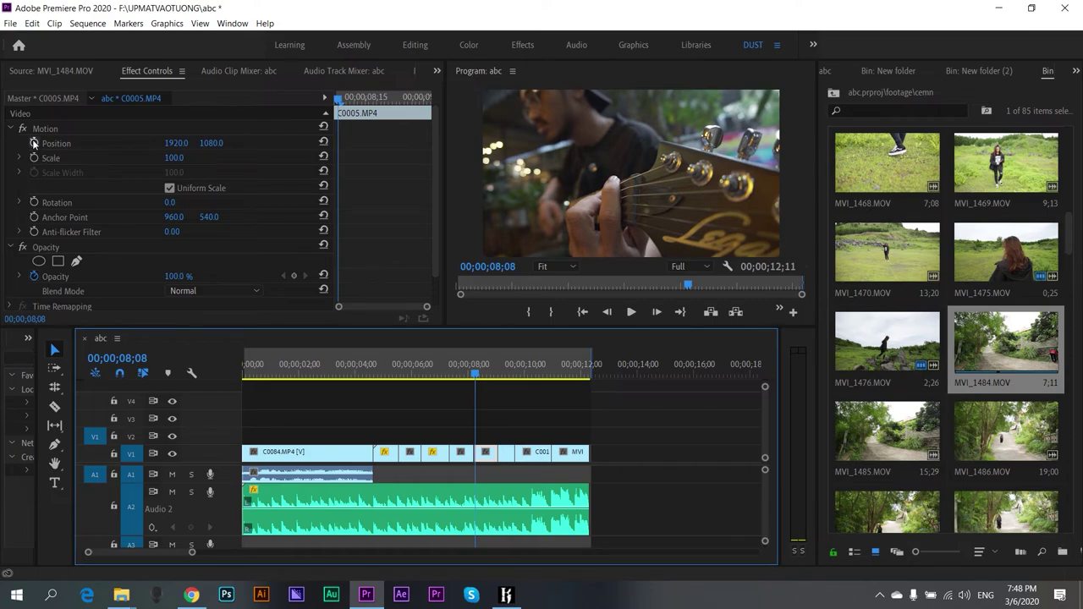
# - Add a Position keyframe at 08;08, then drag Position X from 1920 to 2174
pyautogui.click(33, 144)
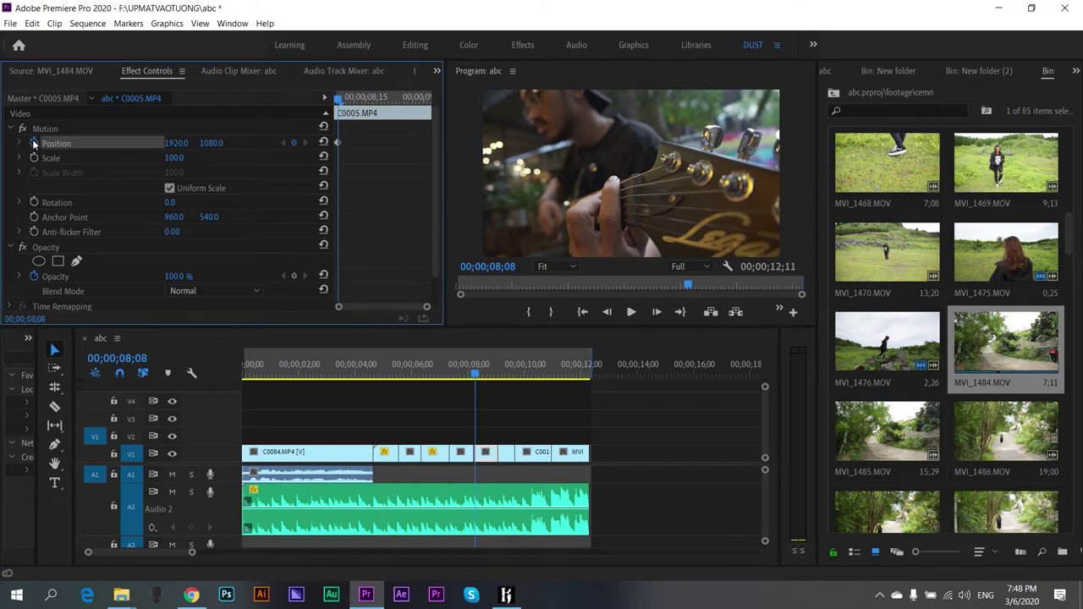
pyautogui.rightClick(337, 144)
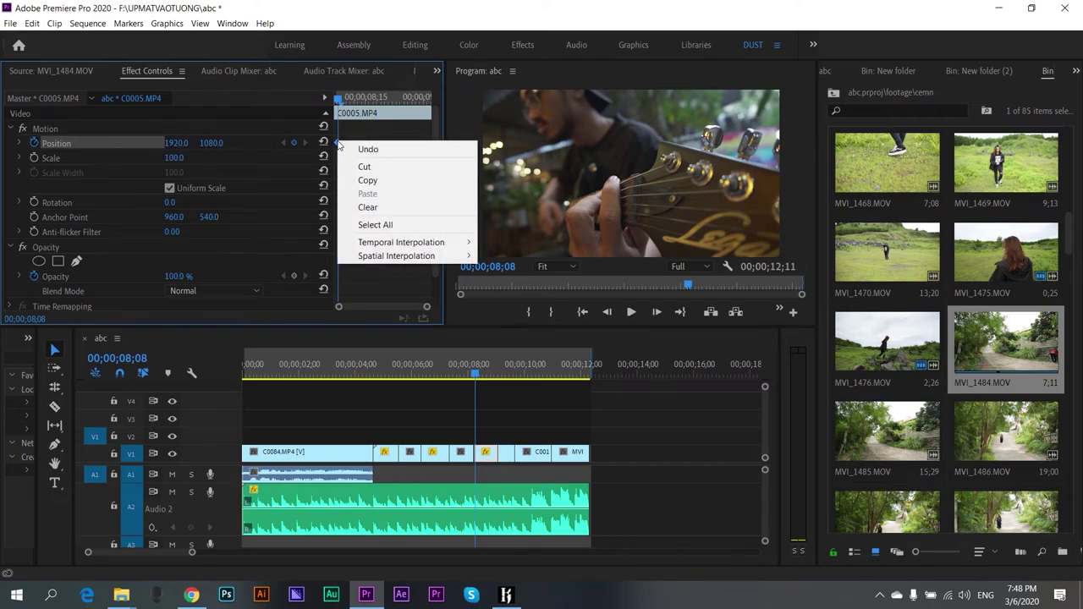
pyautogui.click(398, 129)
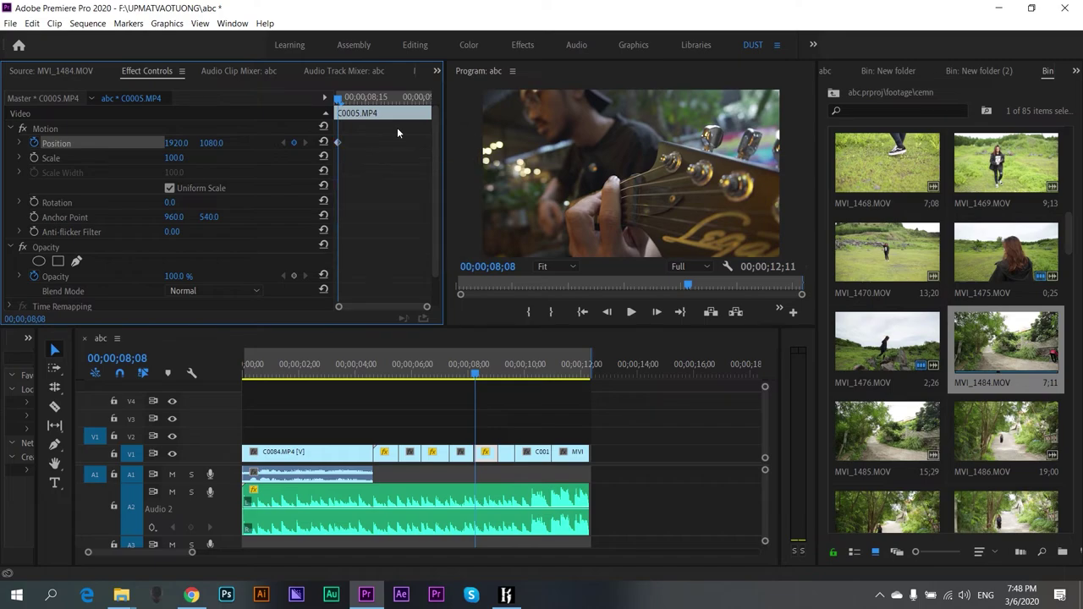
pyautogui.press('space')
pyautogui.press('space')
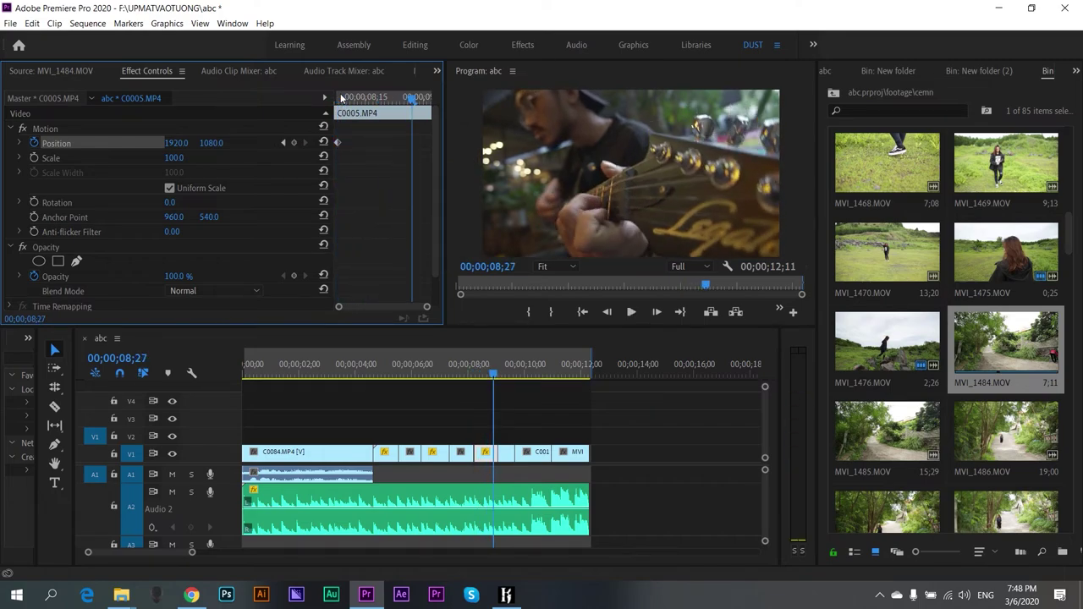
pyautogui.moveTo(175, 143); pyautogui.dragTo(291, 147)
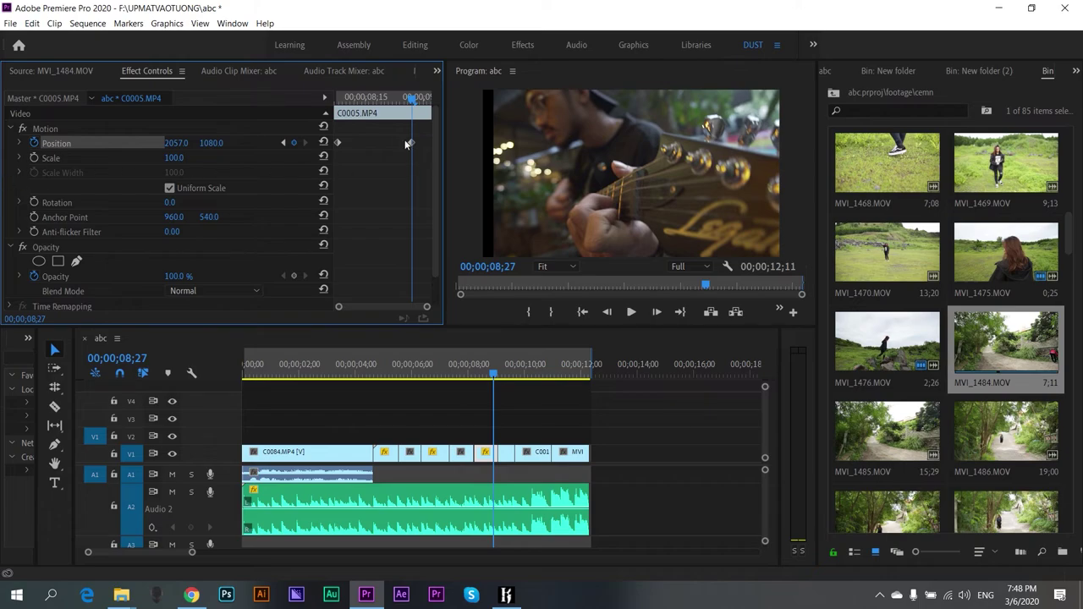
pyautogui.moveTo(167, 143); pyautogui.dragTo(265, 144)
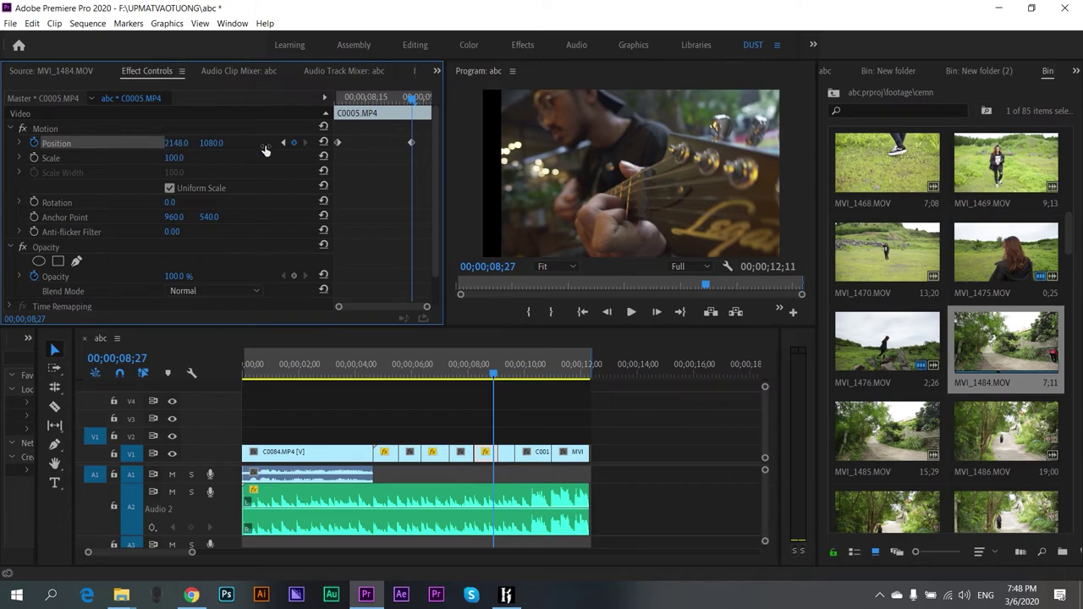
# - Inspect the second keyframe's options without changes, then preview the slide from the first keyframe
pyautogui.rightClick(411, 142)
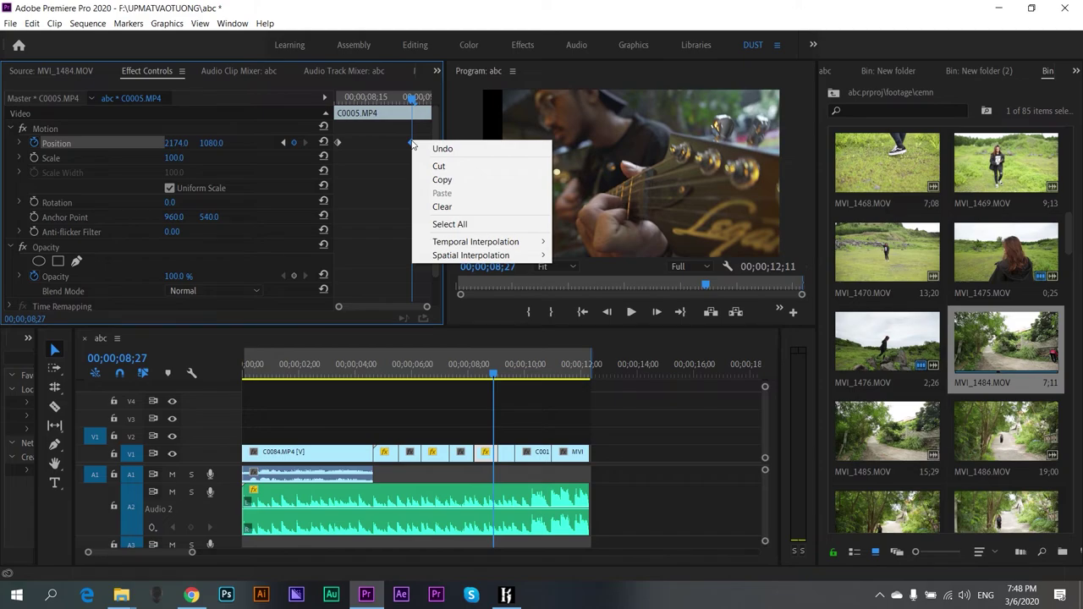
pyautogui.moveTo(487, 242)
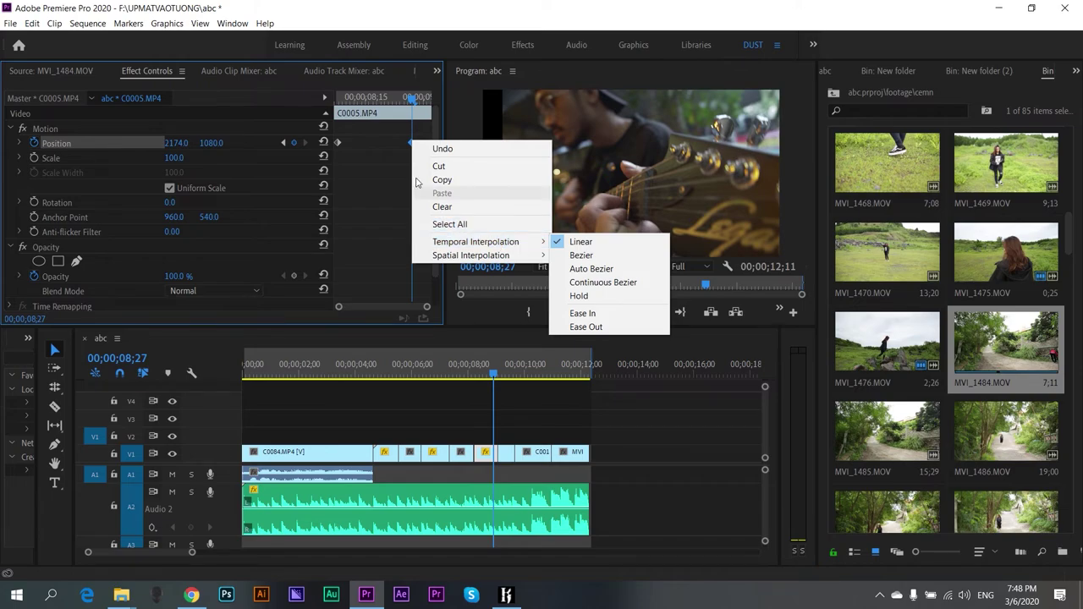
pyautogui.click(397, 147)
pyautogui.rightClick(398, 148)
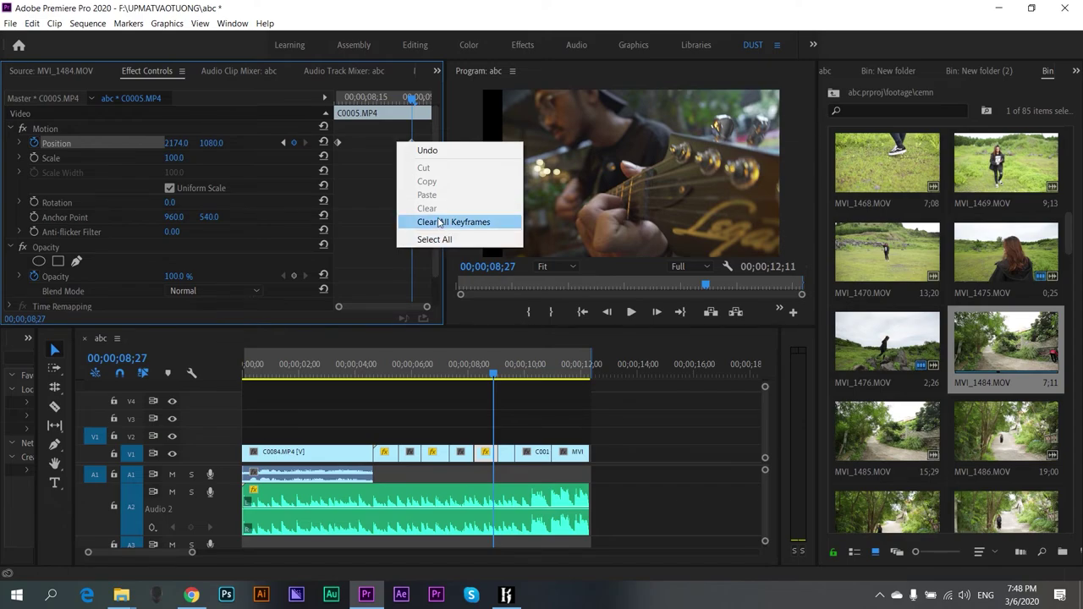
pyautogui.click(362, 196)
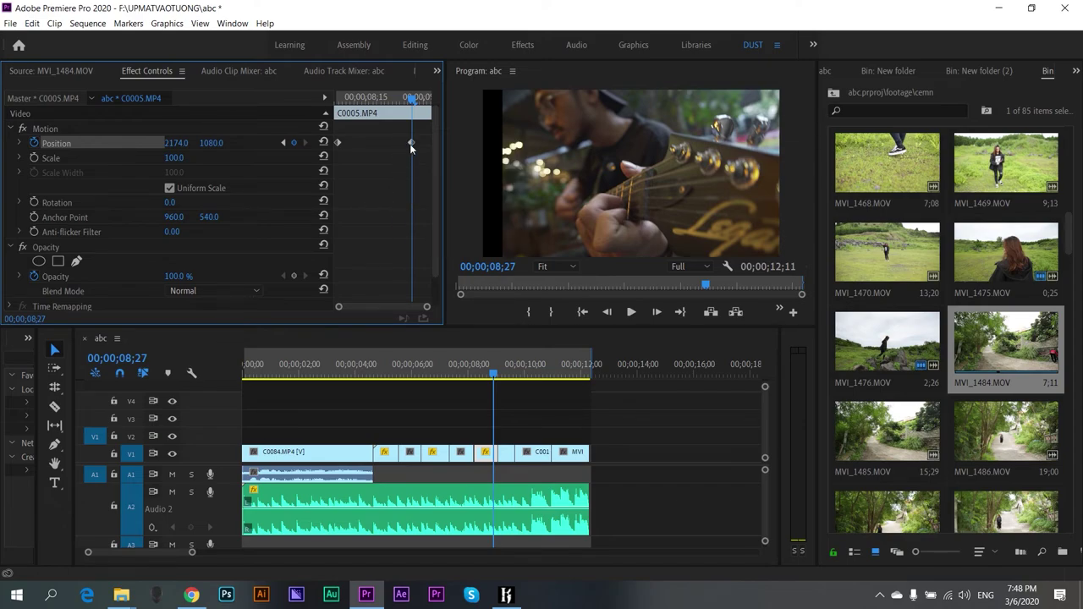
pyautogui.moveTo(414, 98); pyautogui.dragTo(336, 99)
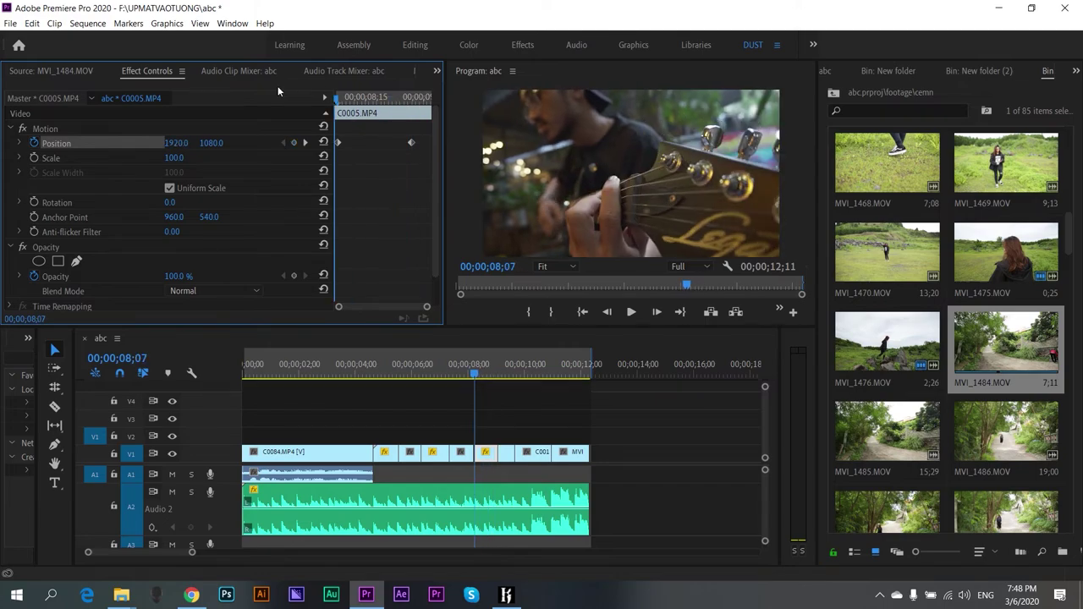
pyautogui.press('space')
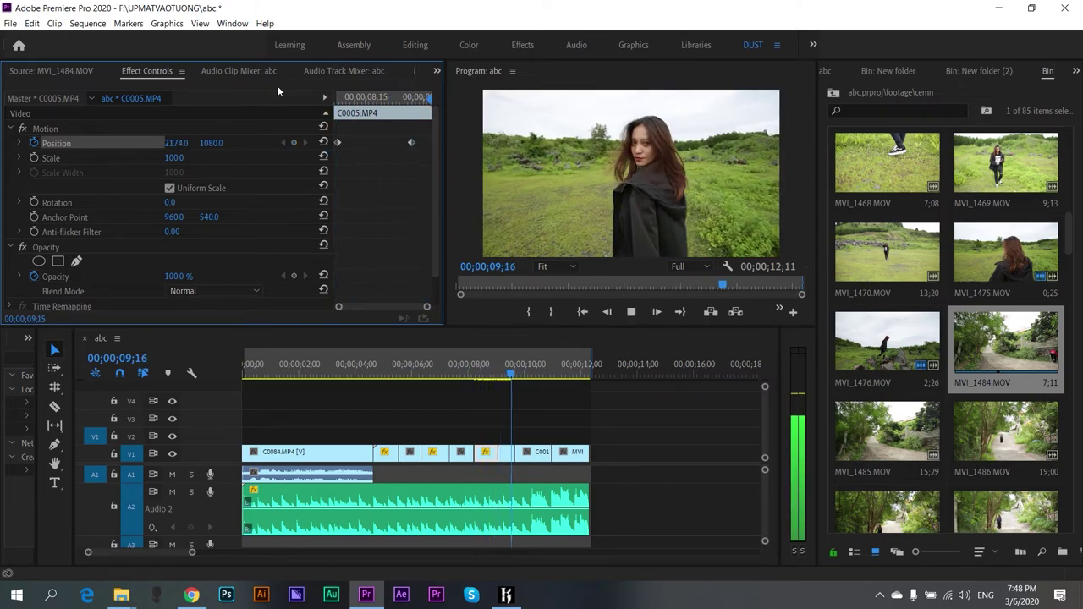
pyautogui.press('space')
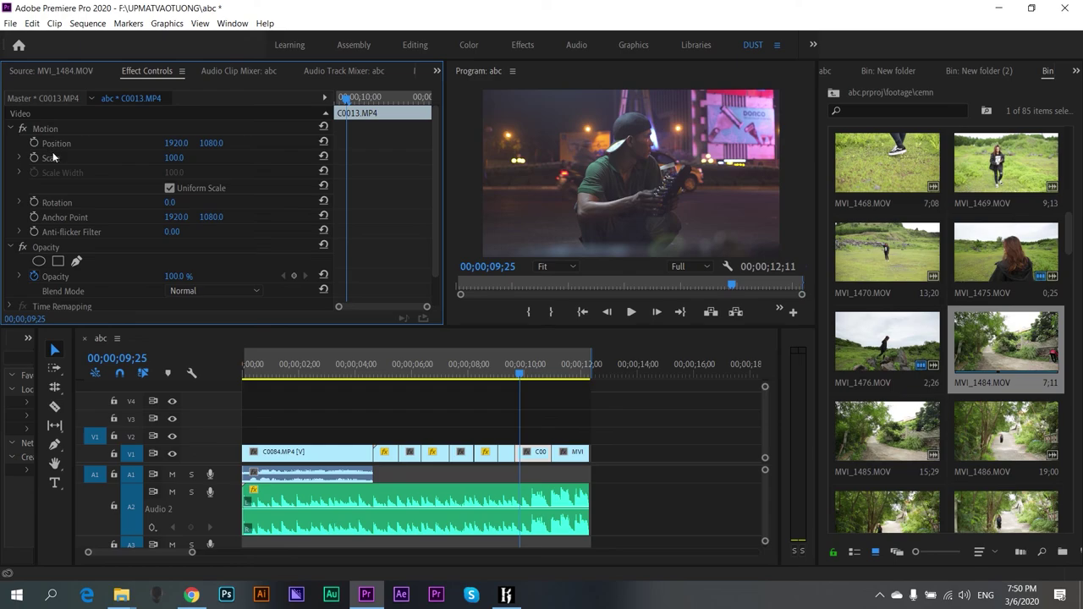
# - Expand Time Remapping in C0013's Effect Controls to show Speed at 100.00%
pyautogui.scroll(-1, 186, 246)
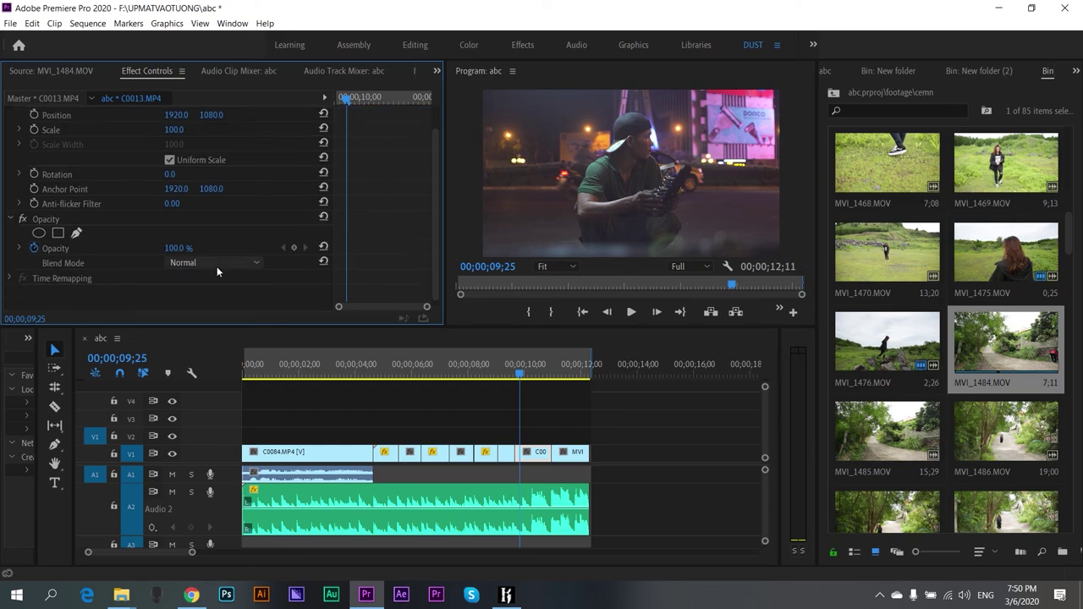
pyautogui.click(10, 279)
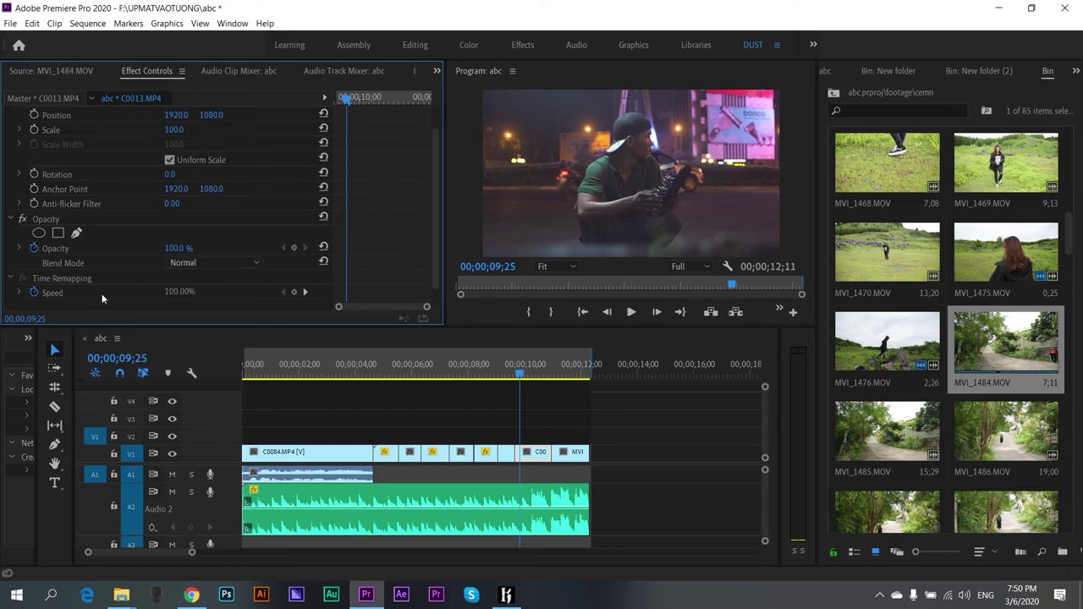